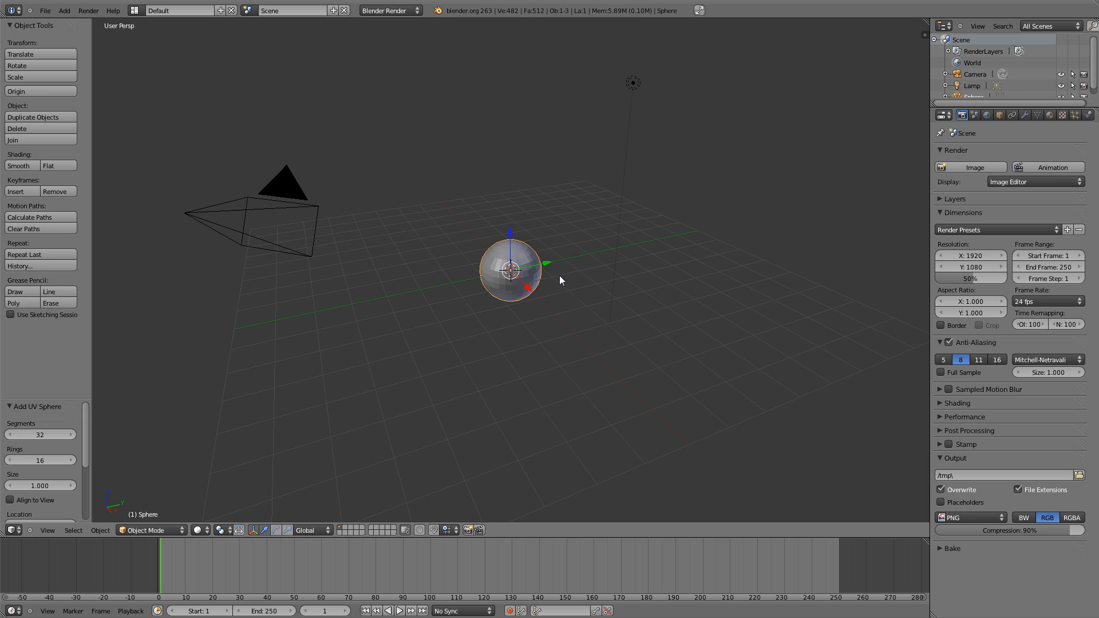
Shade the sphere smooth and move it up 1 unit along the global Z axis.
click(19, 166)
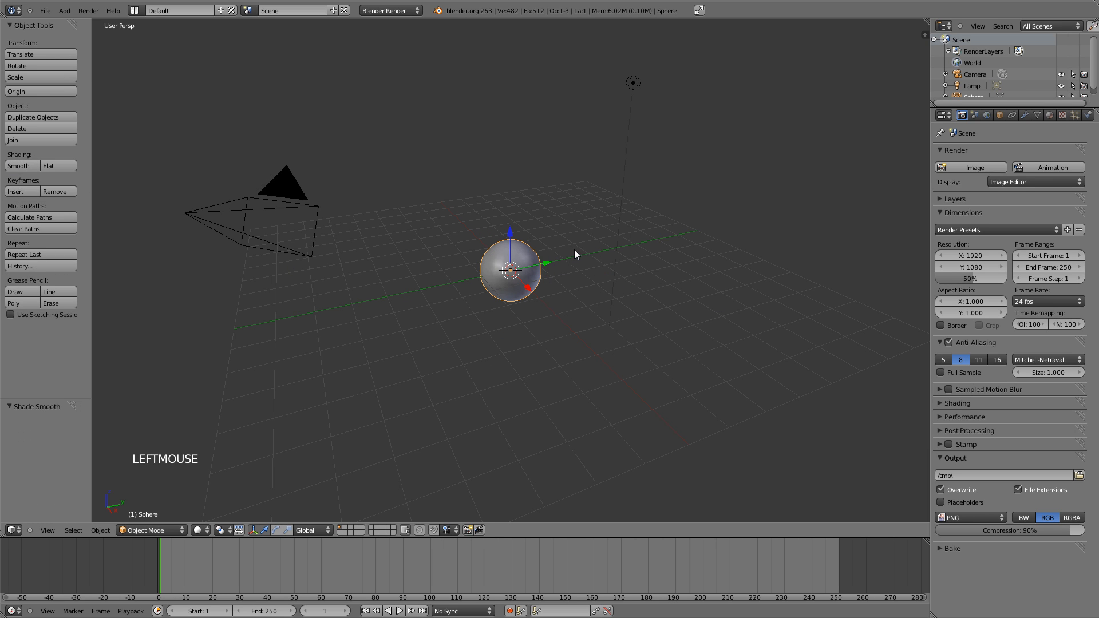
key(g)
key(z)
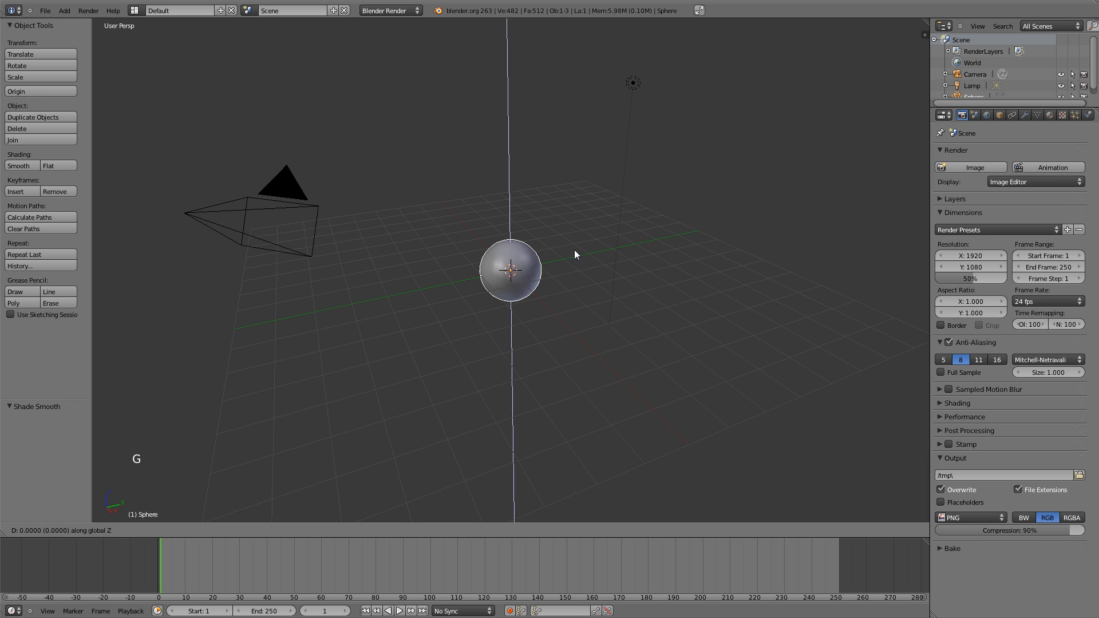
key(1)
click(575, 250)
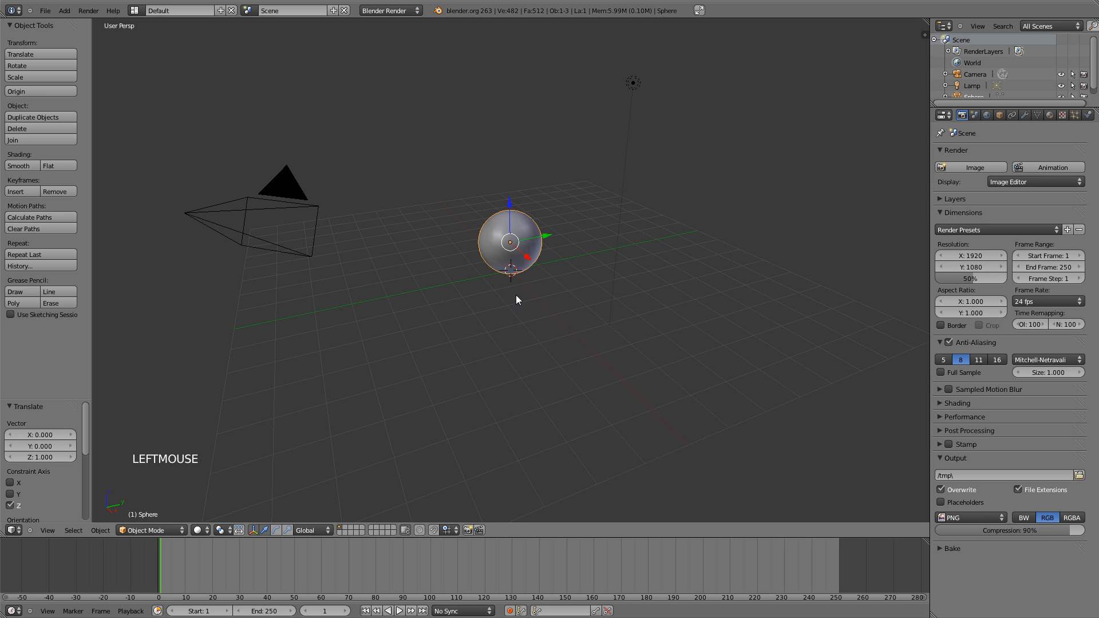
Add a mesh plane beneath the sphere and scale it by a factor of 8.
key(a)
key(shift+a)
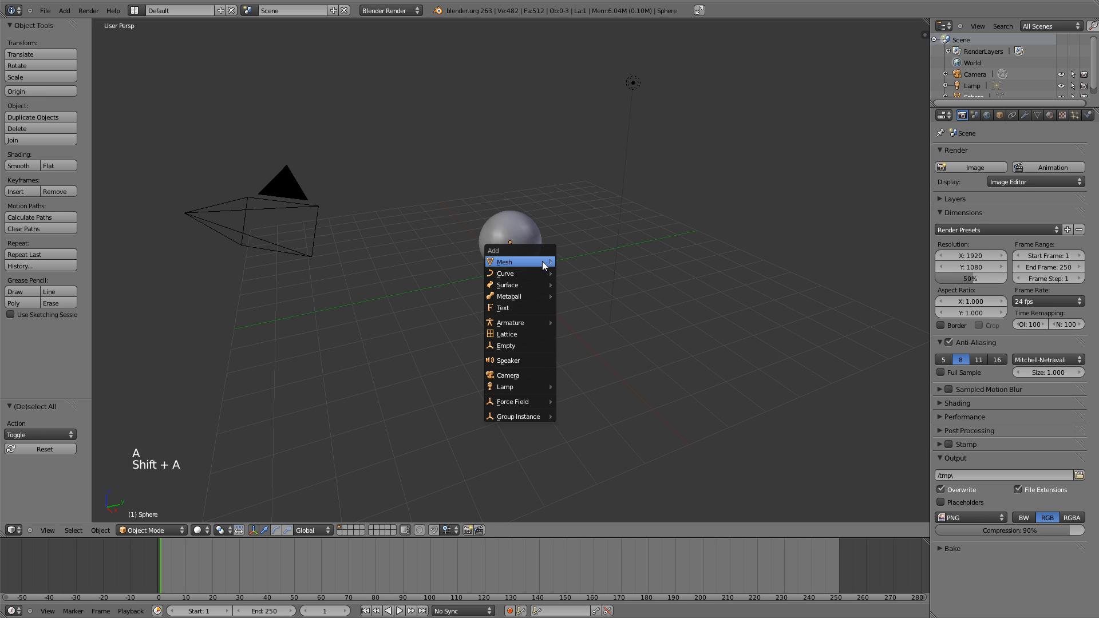
click(575, 263)
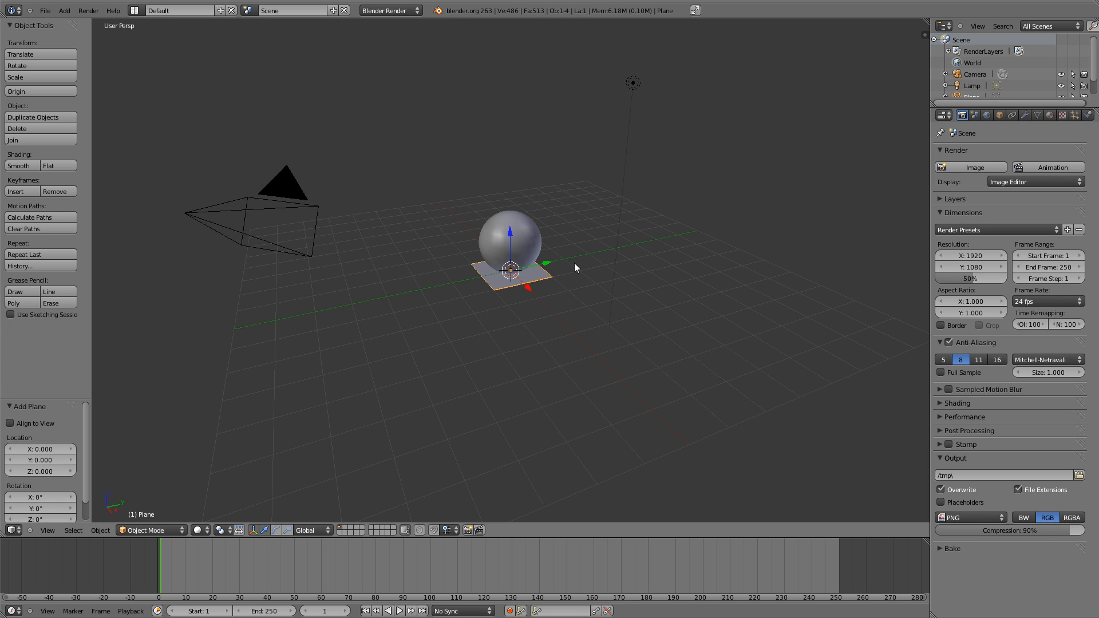
key(s)
key(8)
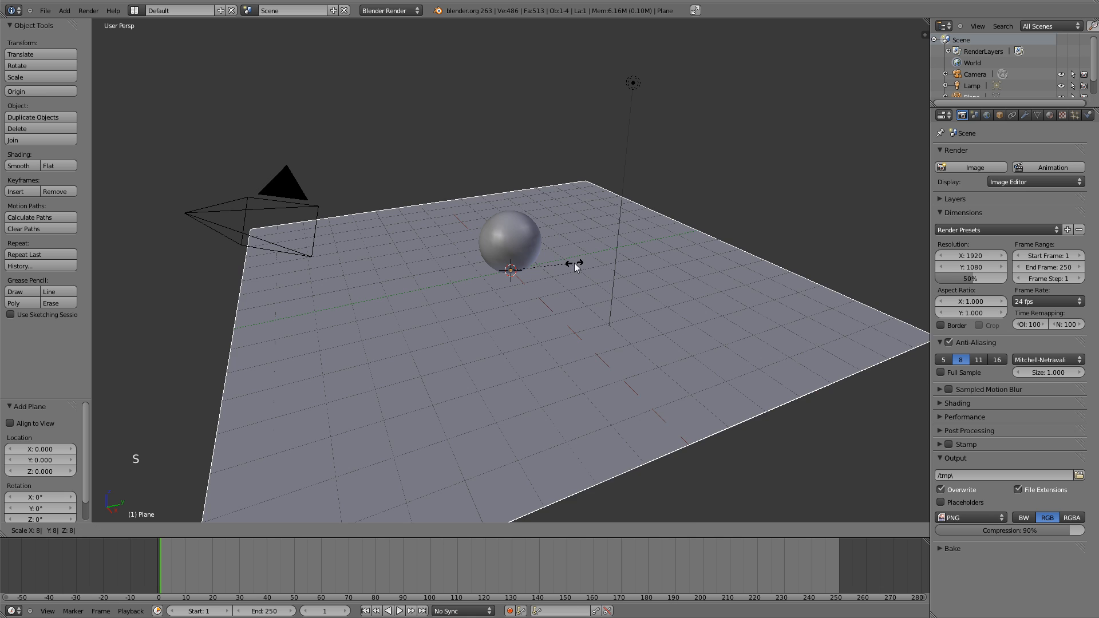
click(574, 262)
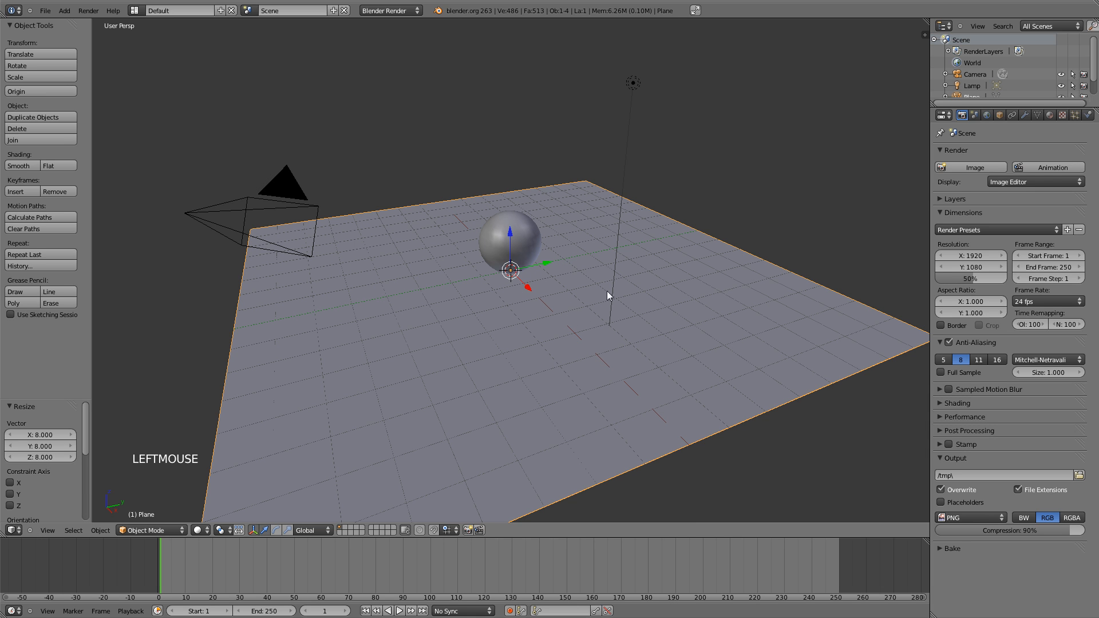
From the camera view, move the camera about -0.19 in X and -0.24 in Y, and rotate it about -26.3° around global Z.
middle_drag(572, 283, 610, 261)
scroll(650, 257, up, 3)
scroll(613, 255, up, 1)
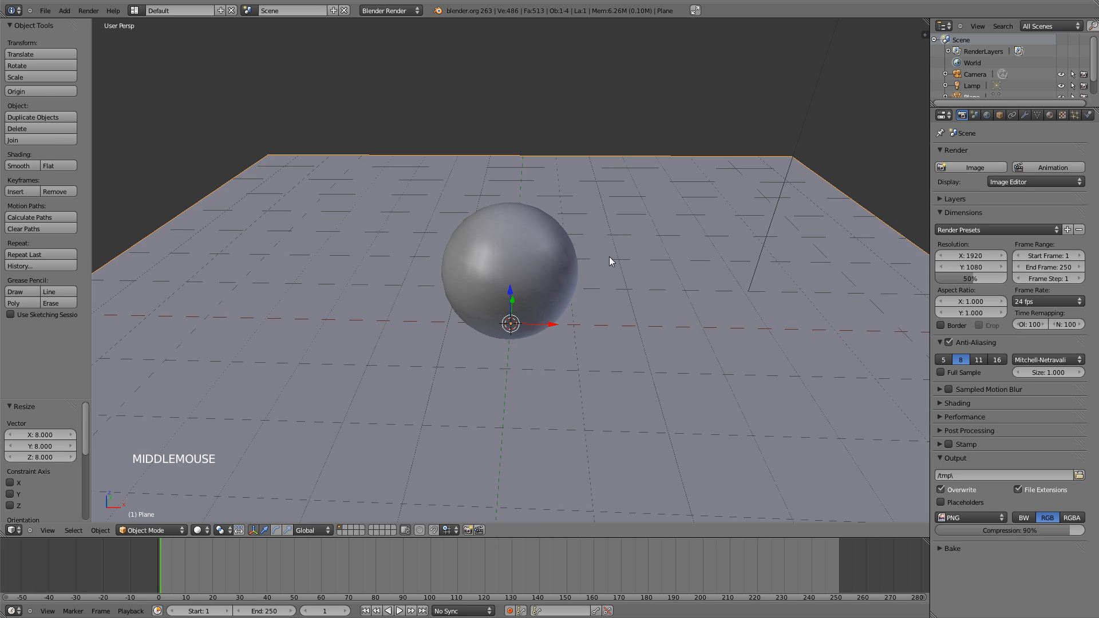
scroll(616, 257, down, 5)
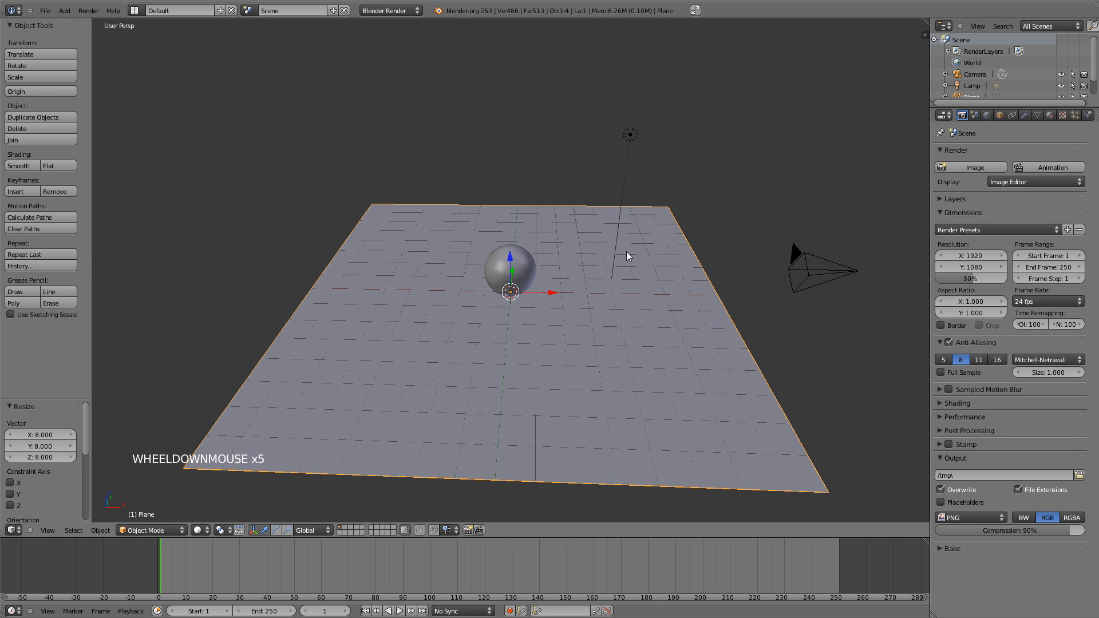
key(KP_0)
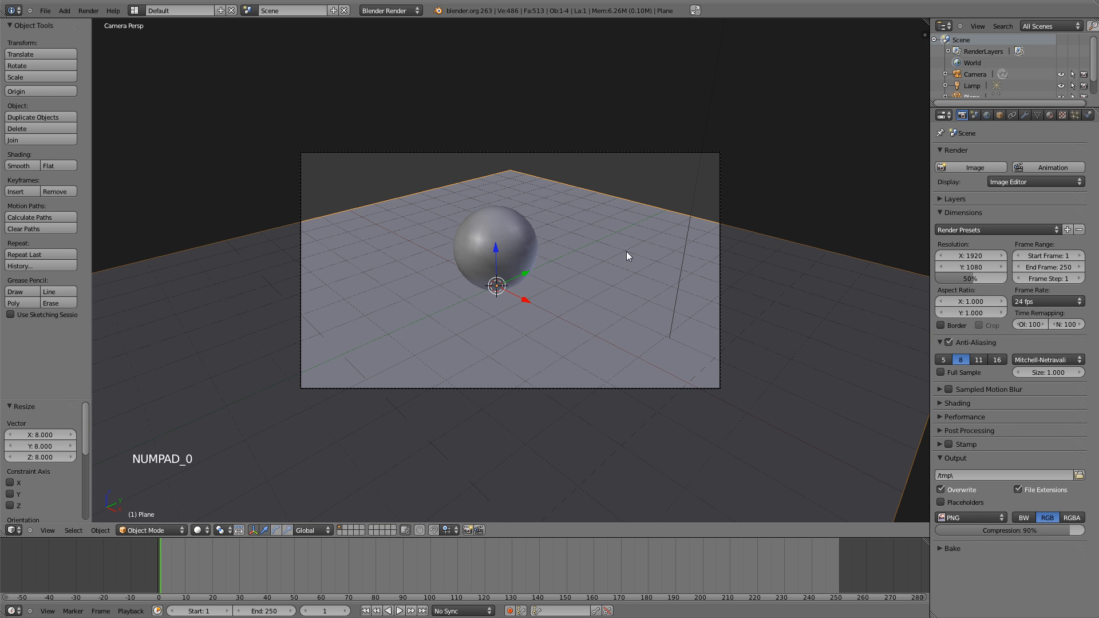
right_click(538, 388)
key(g)
key(g)
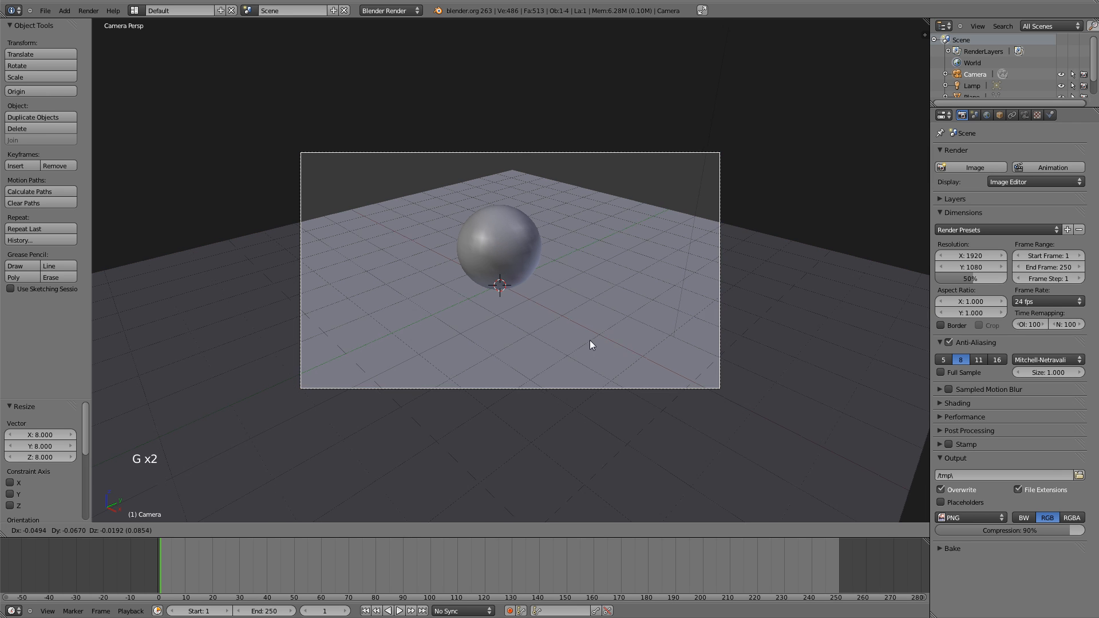
click(595, 328)
key(r)
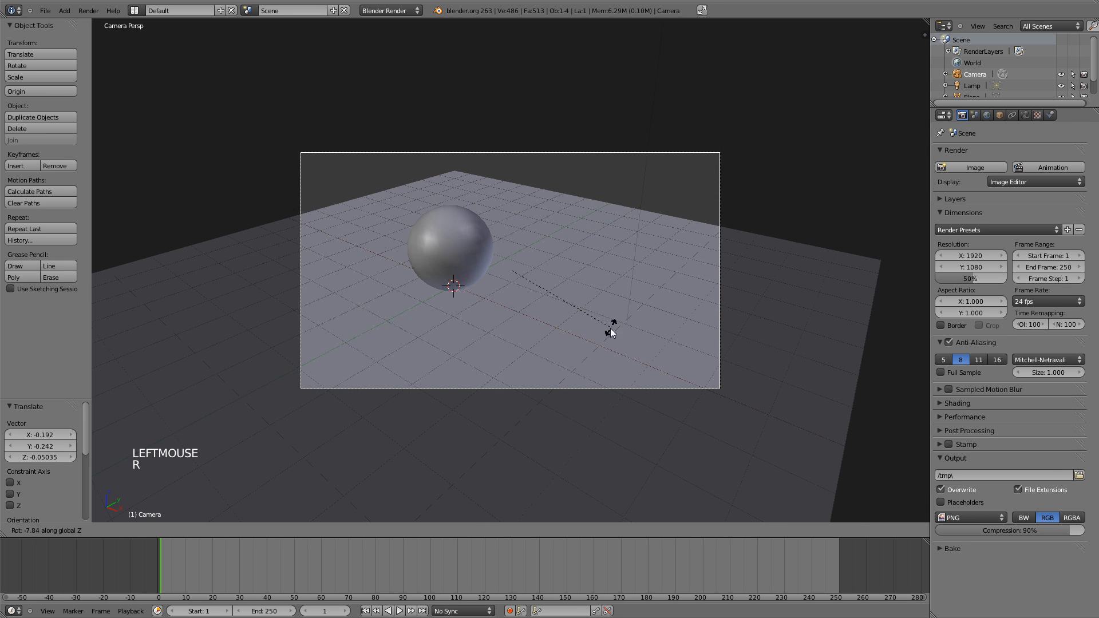
click(563, 329)
In top view, move the camera about -2.56 in X and 1.87 in Y, and align it to the top view.
key(KP_7)
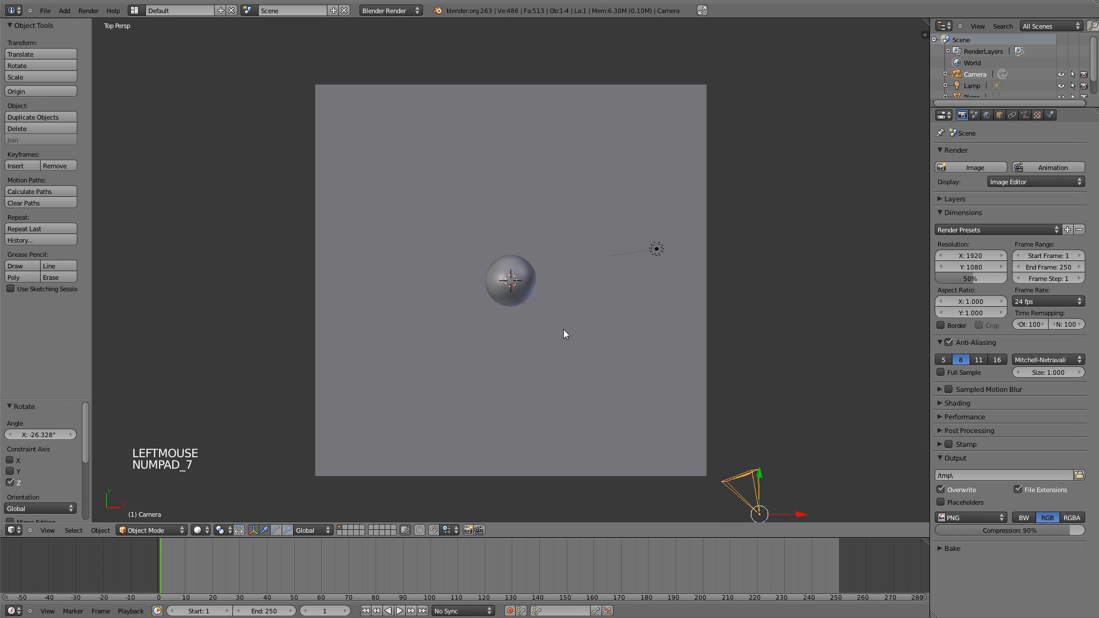
scroll(611, 289, down, 2)
key(g)
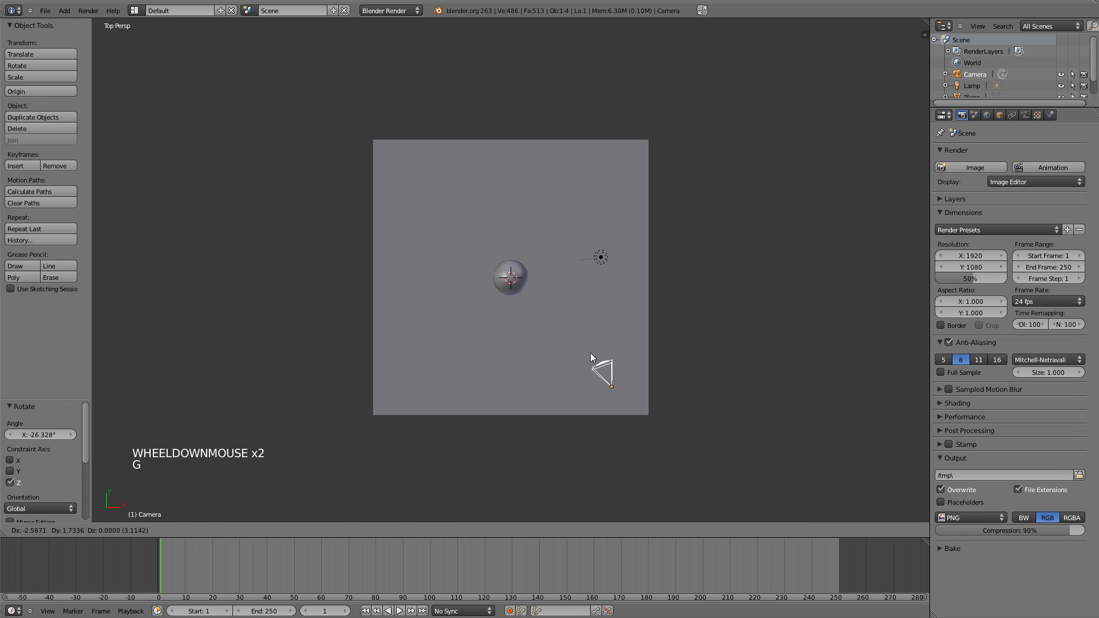
click(591, 351)
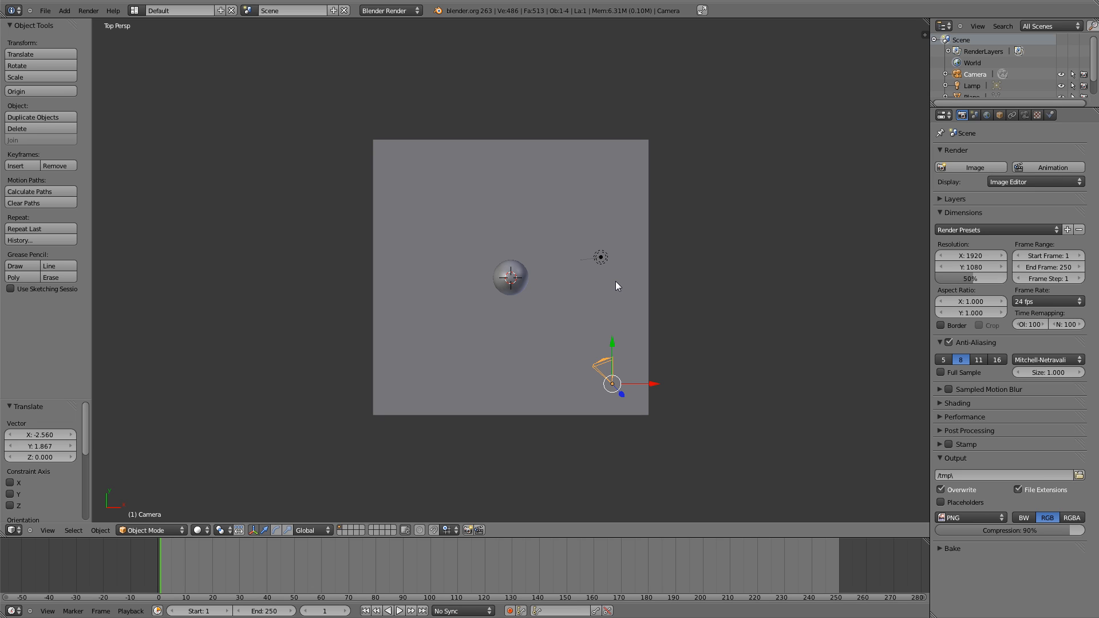
scroll(534, 271, up, 1)
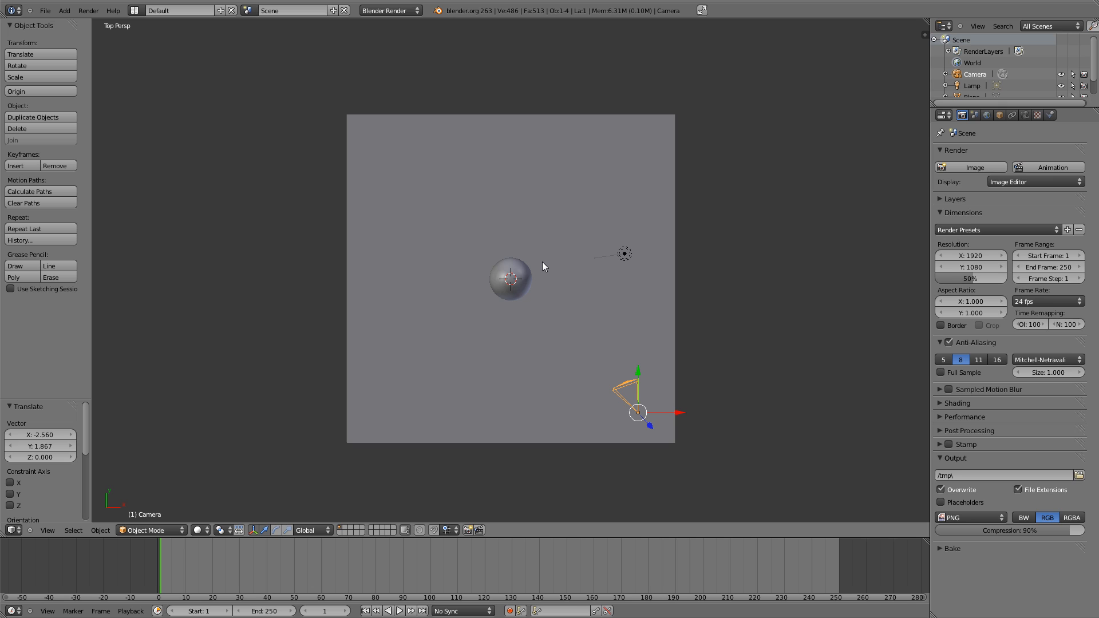
key(ctrl+alt+KP_0)
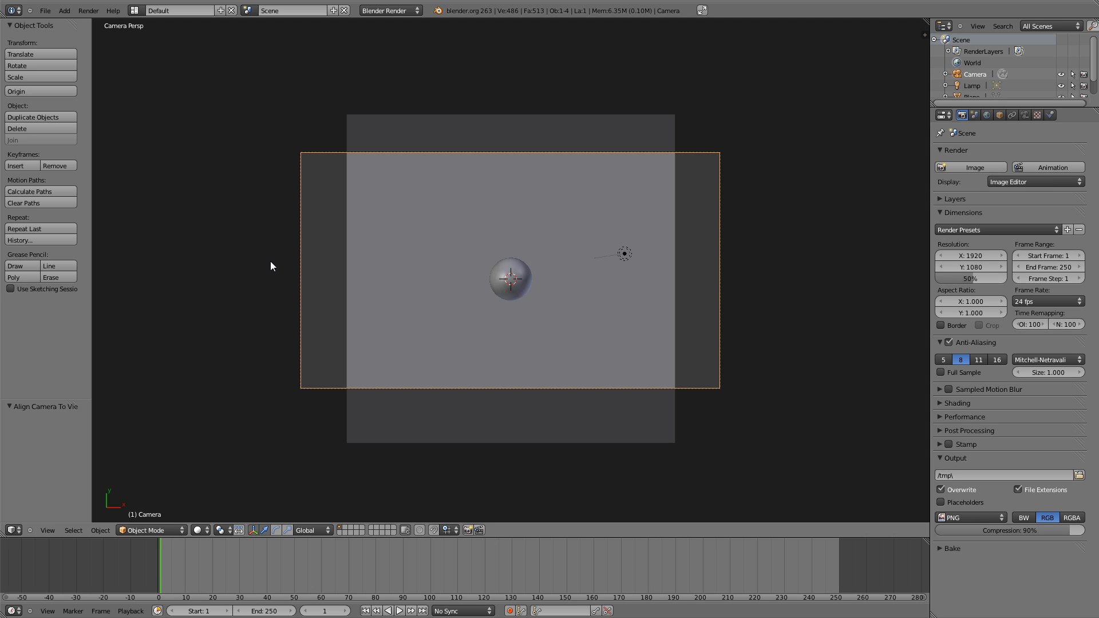
Align the camera to a raised front view of the sphere and shift it about -0.10 in X, -0.47 in Y and -0.81 in Z.
middle_drag(570, 333, 573, 309)
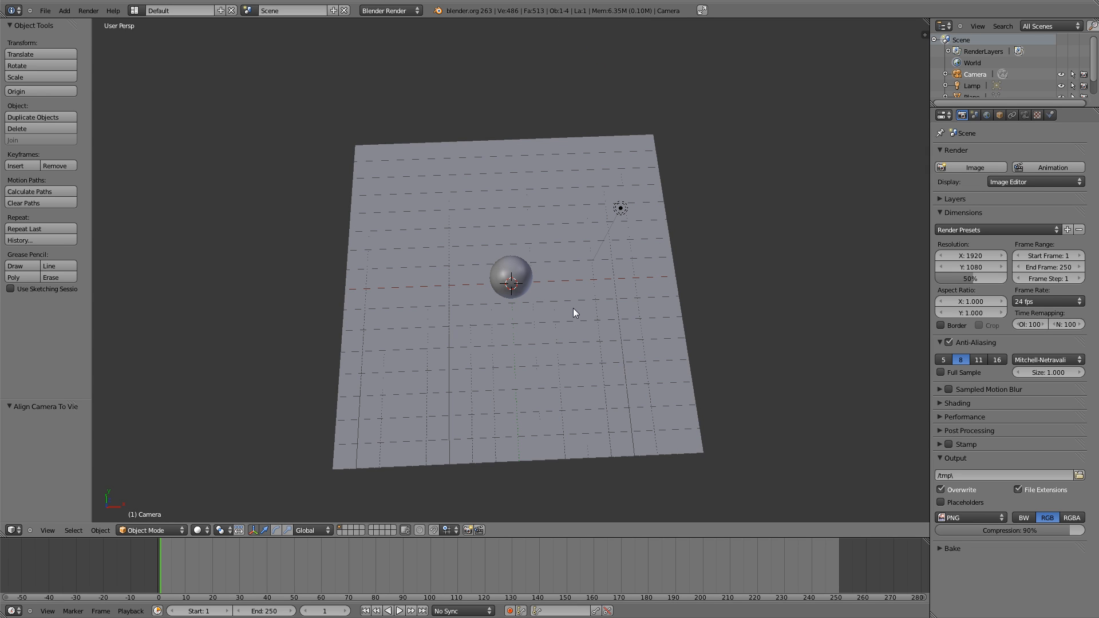
key(KP_1)
scroll(574, 312, up, 1)
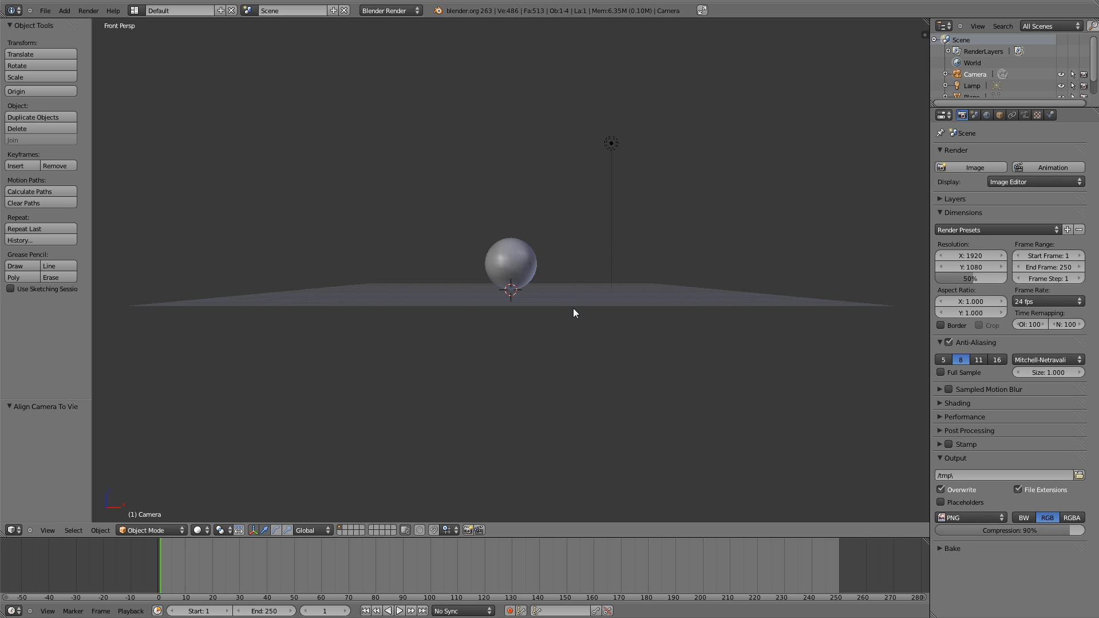
key(KP_8)
key(KP_8)
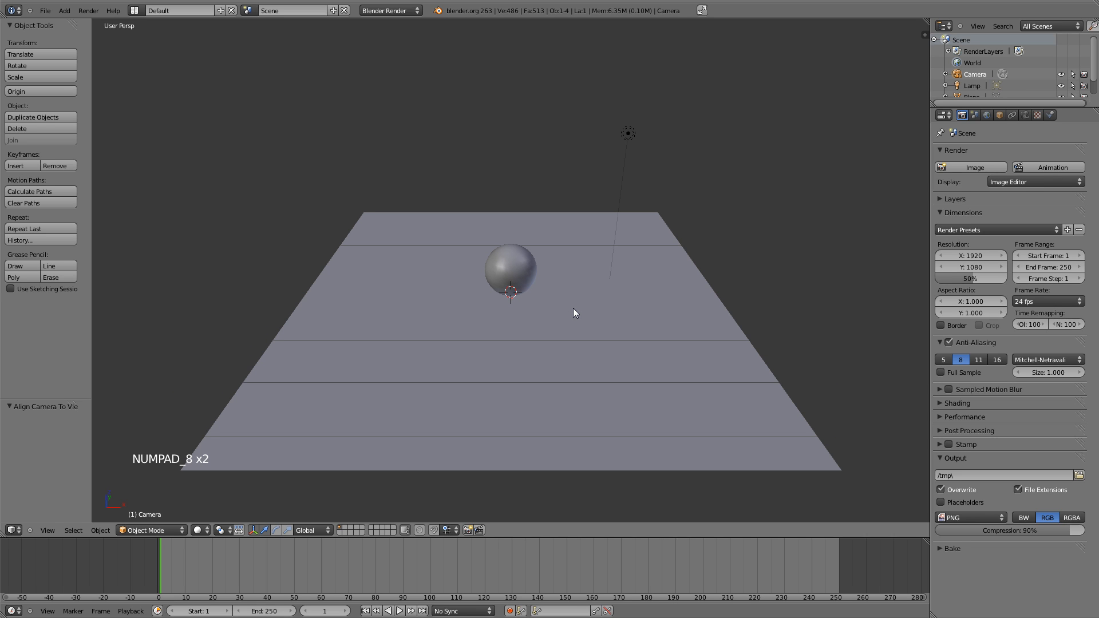
scroll(574, 312, up, 1)
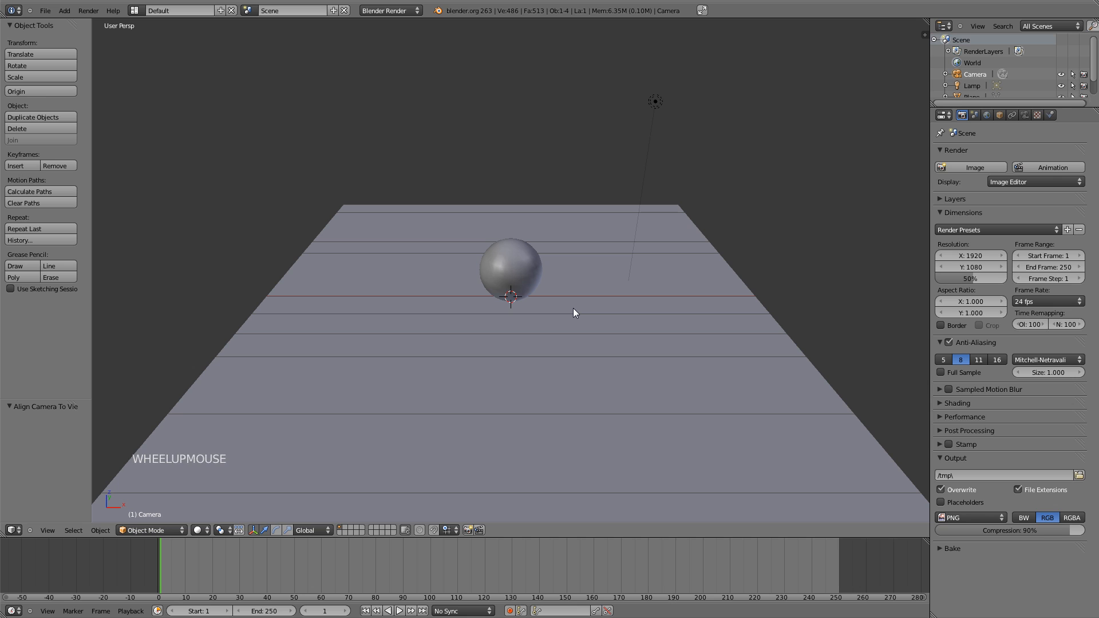
key(ctrl+alt+KP_0)
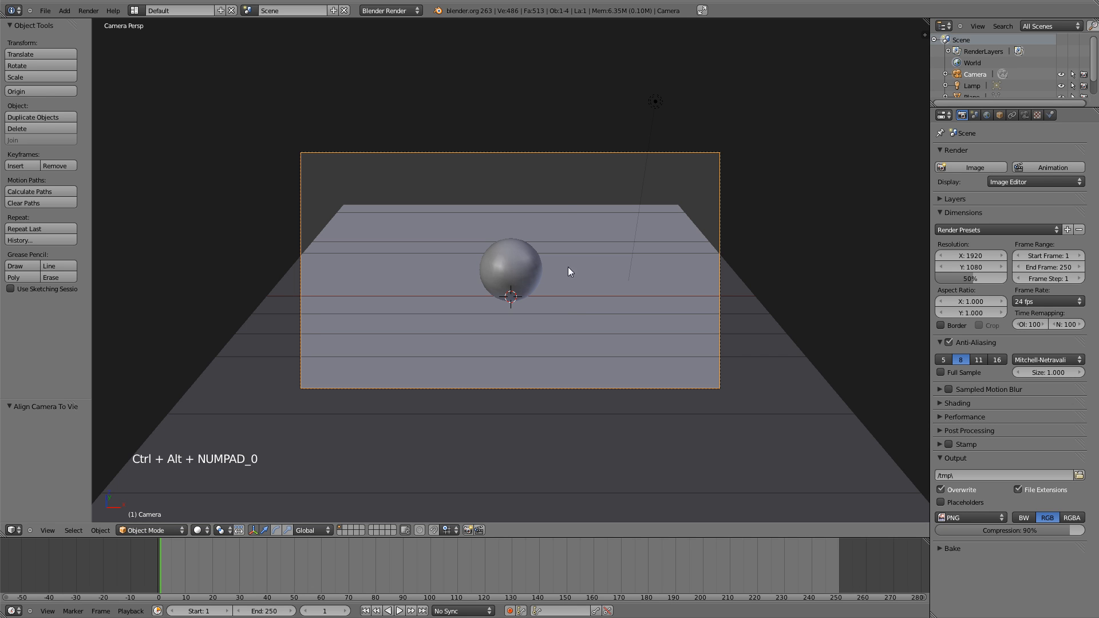
key(g)
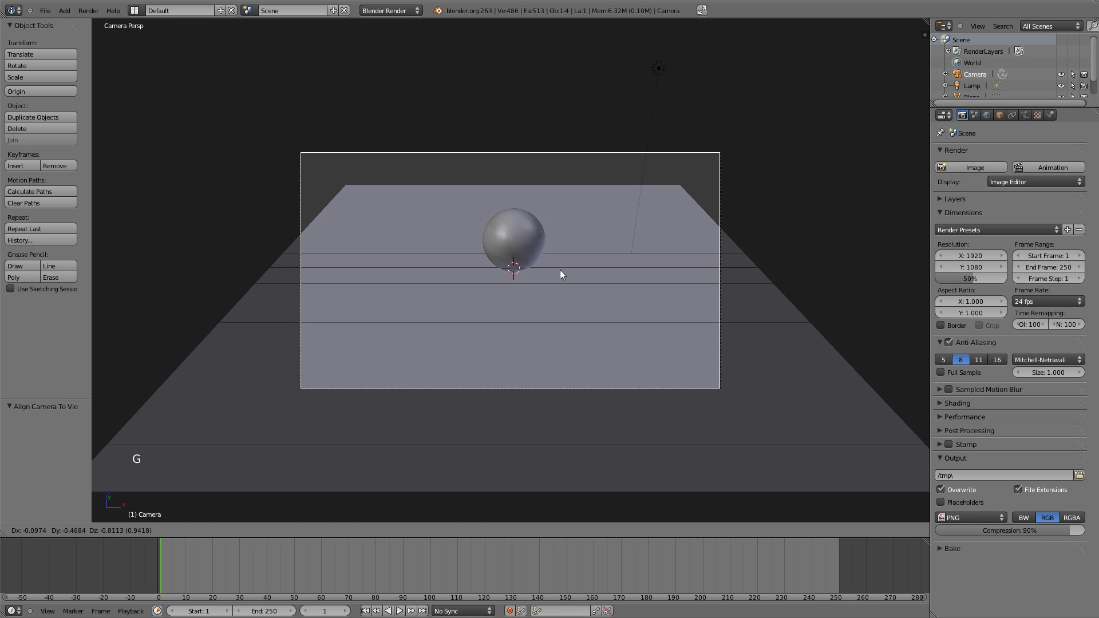
click(560, 270)
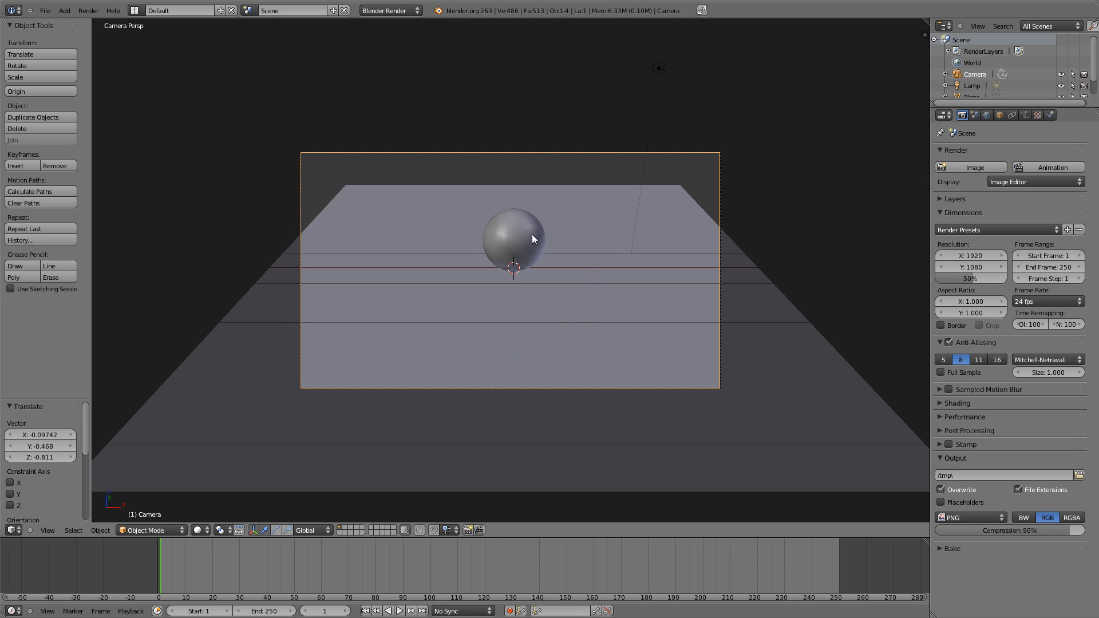
key(KP_7)
scroll(533, 237, down, 6)
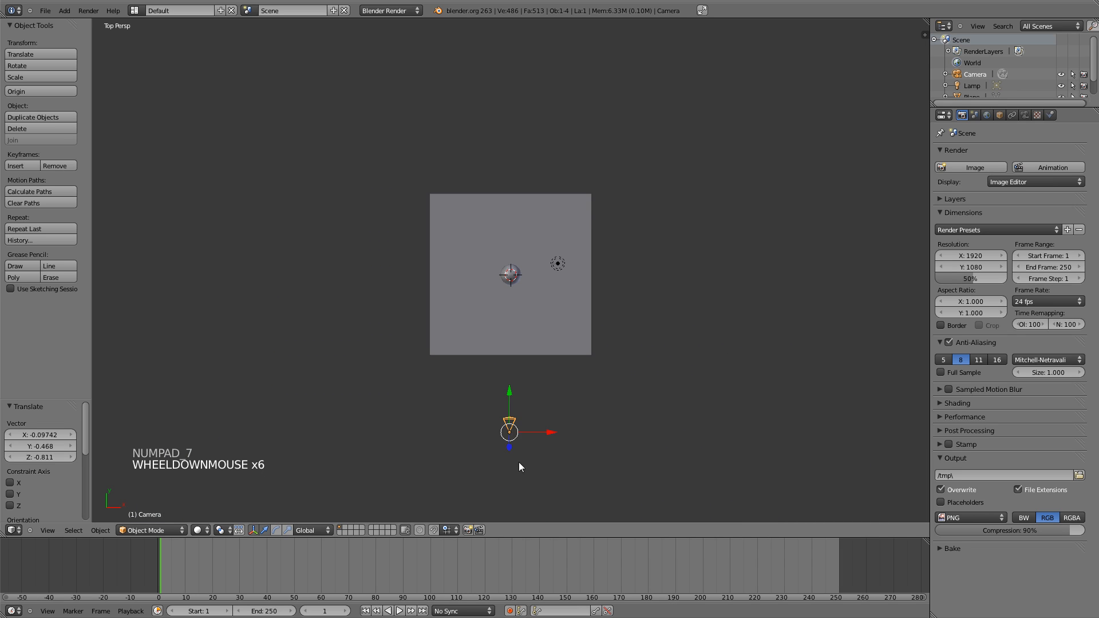
key(g)
key(Escape)
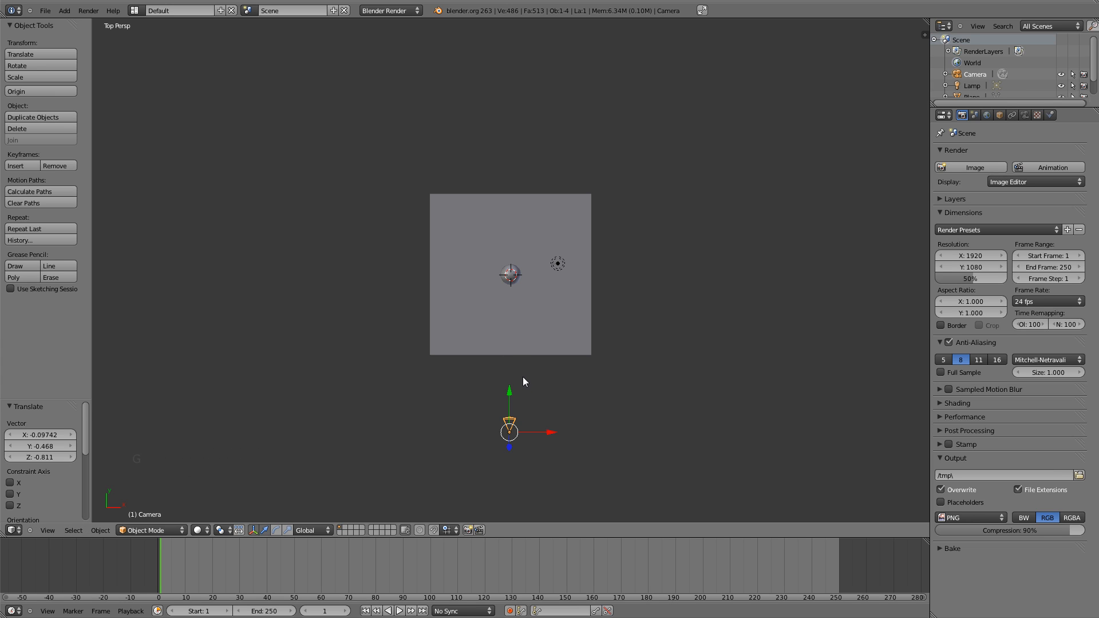
right_click(523, 382)
key(KP_0)
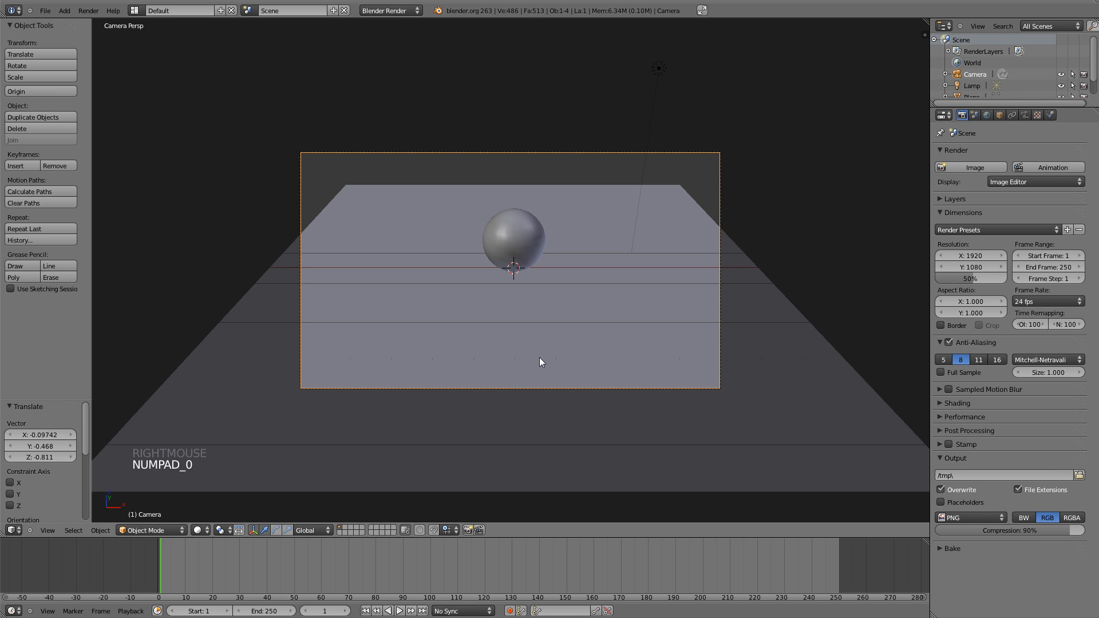
Move the camera closer to the sphere along its local Z axis, and nudge it about 0.07 in X, 0.09 in Y and 0.16 in Z.
key(g)
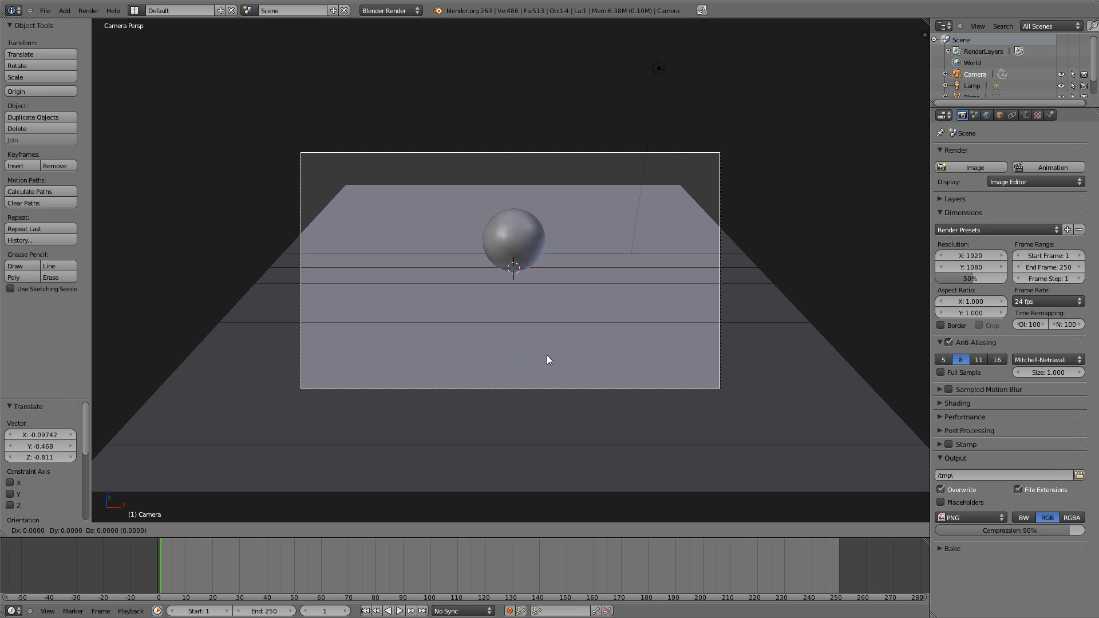
key(z)
key(z)
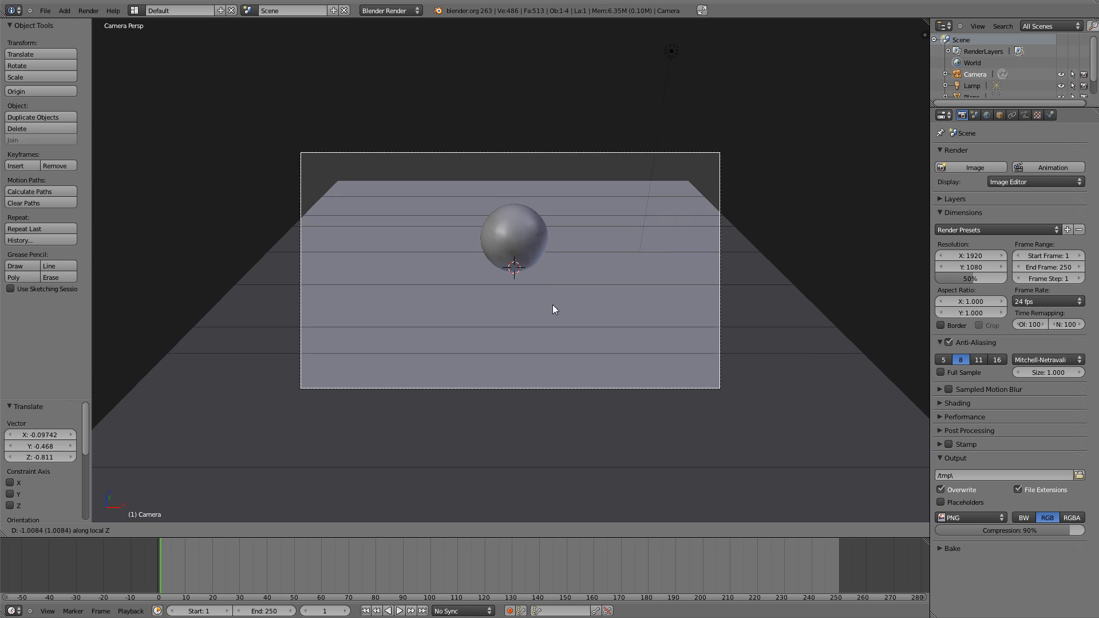
click(551, 276)
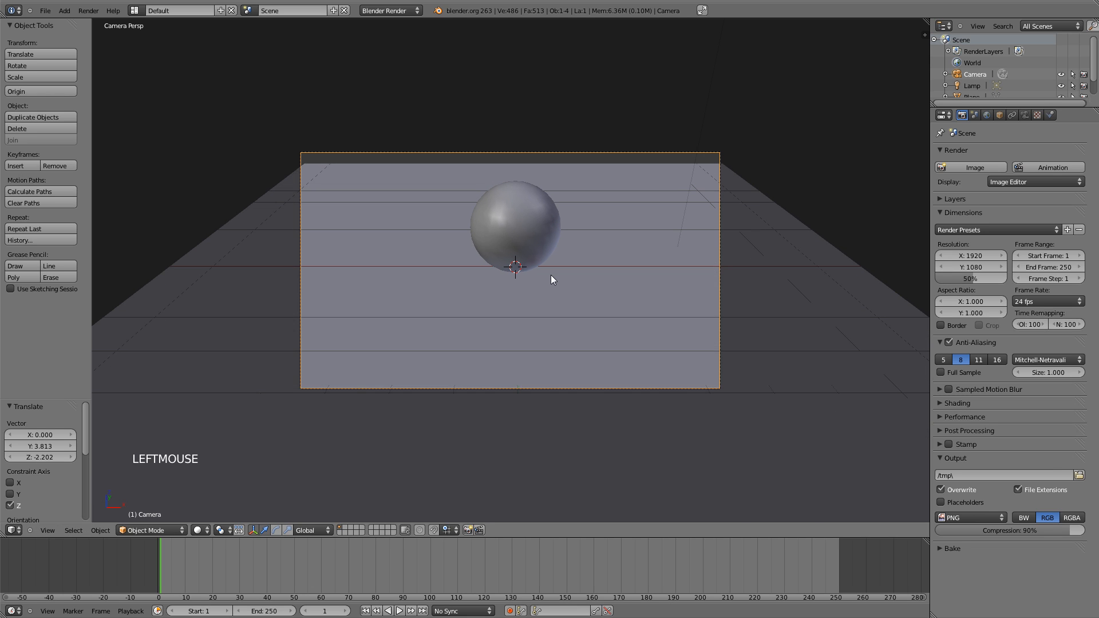
key(g)
click(560, 285)
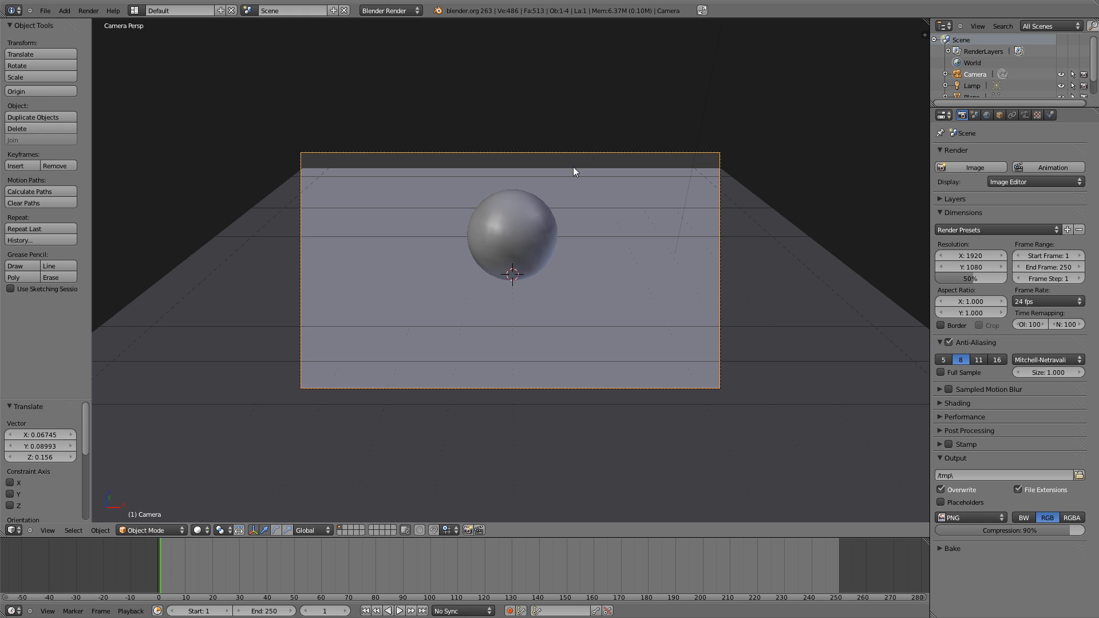
Scale up the plane by about 1.59 and again by about 1.08 so it fills the camera frame.
right_click(368, 225)
key(s)
key(s)
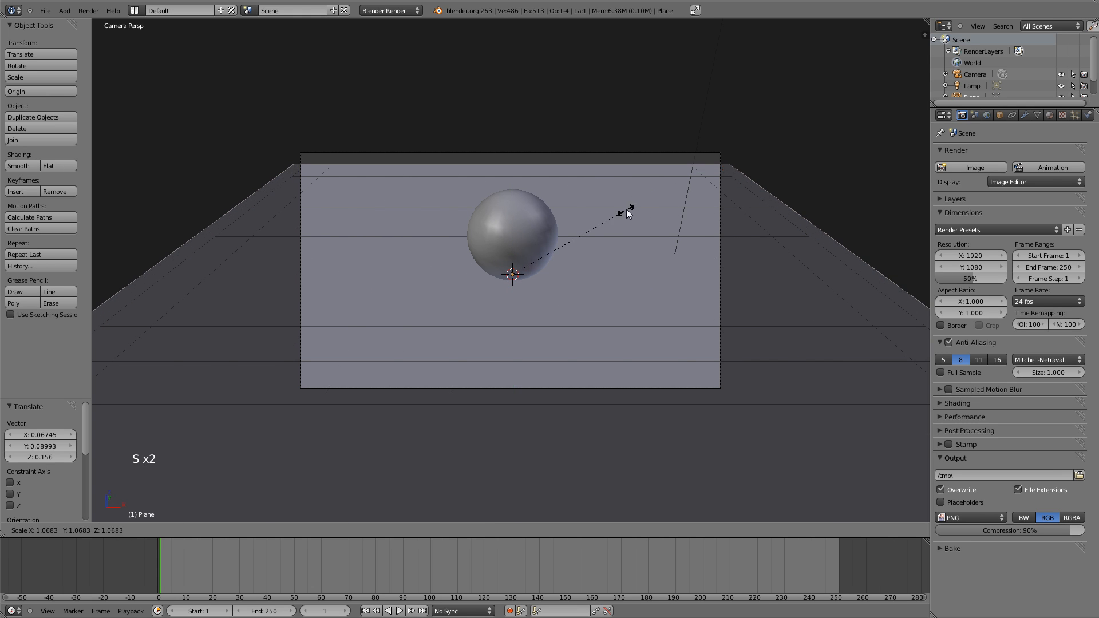
click(674, 167)
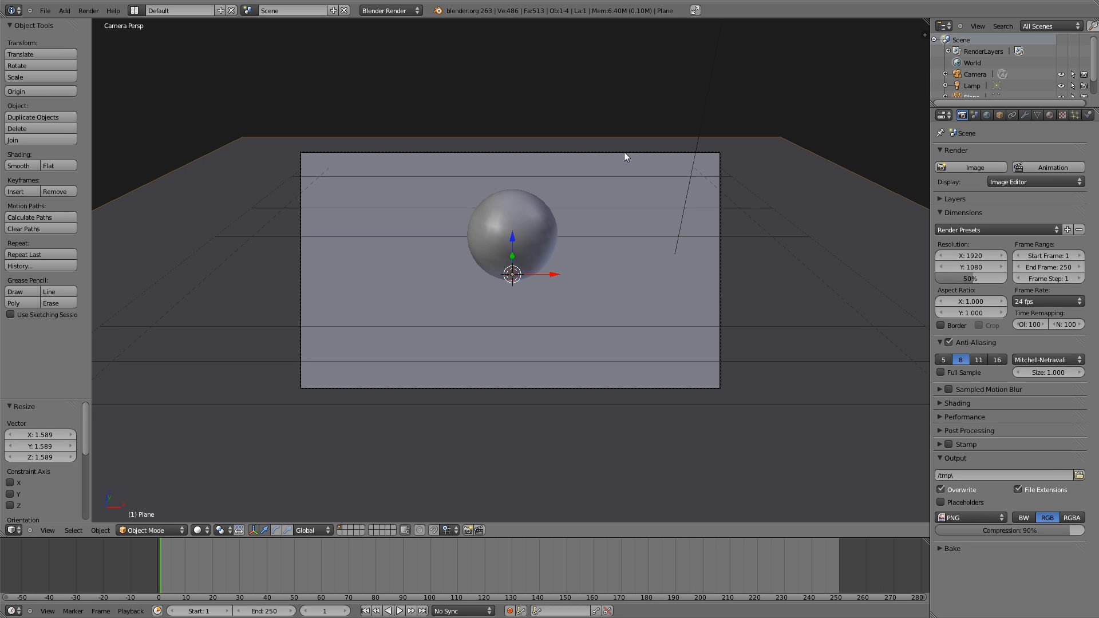
key(s)
click(650, 190)
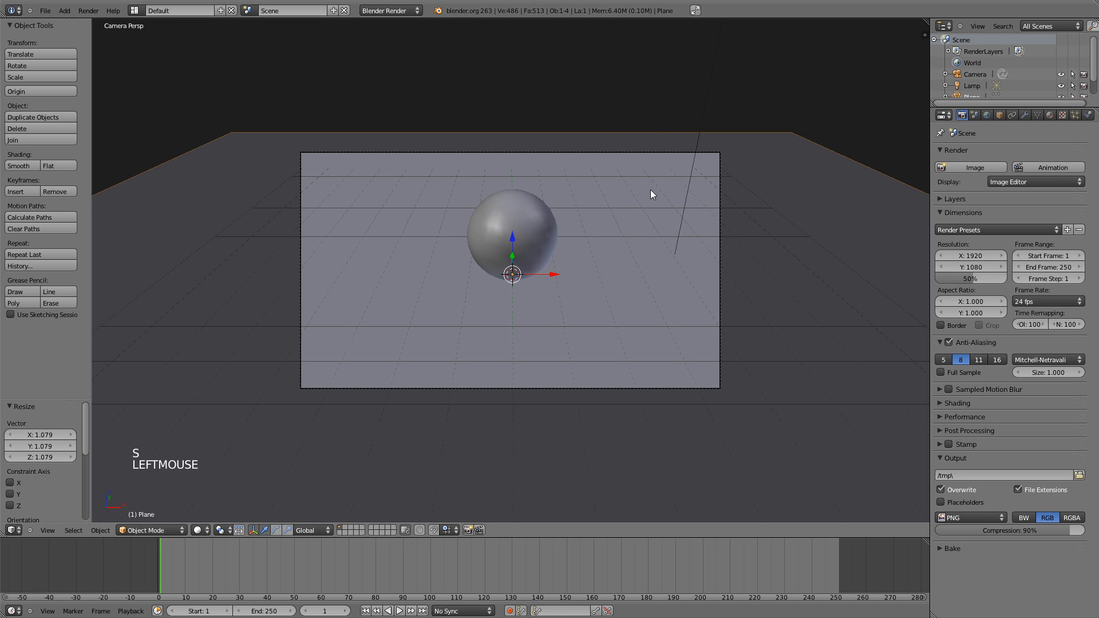
right_click(522, 233)
key(g)
key(g)
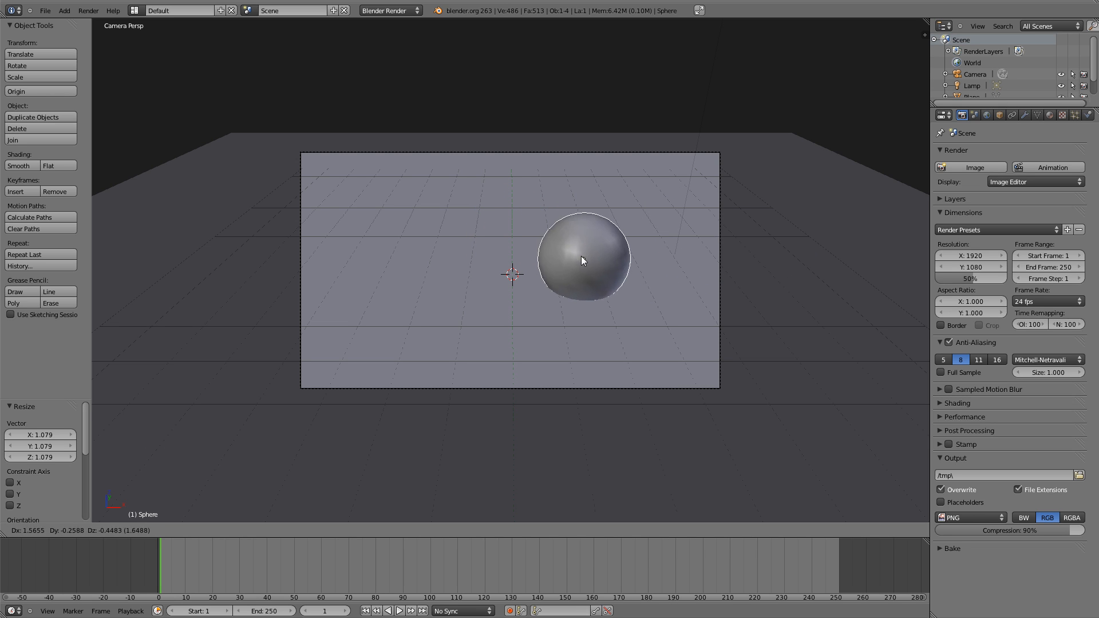
right_click(548, 288)
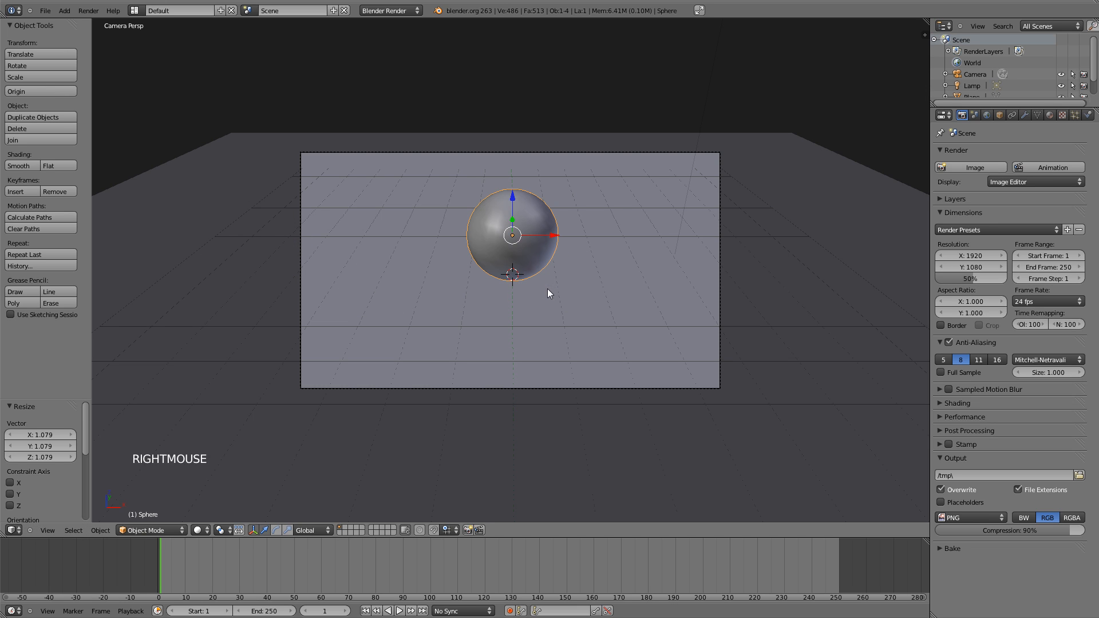
key(g)
key(x)
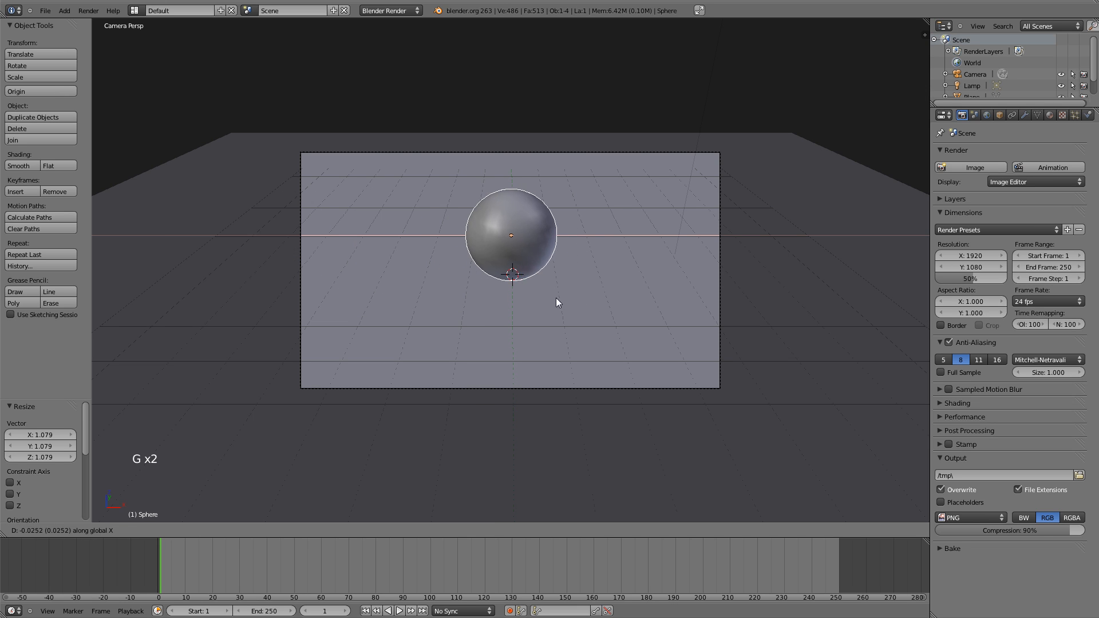
right_click(573, 300)
Scale the sphere by about 0.714 and lower it along the global Z axis onto the plane.
key(s)
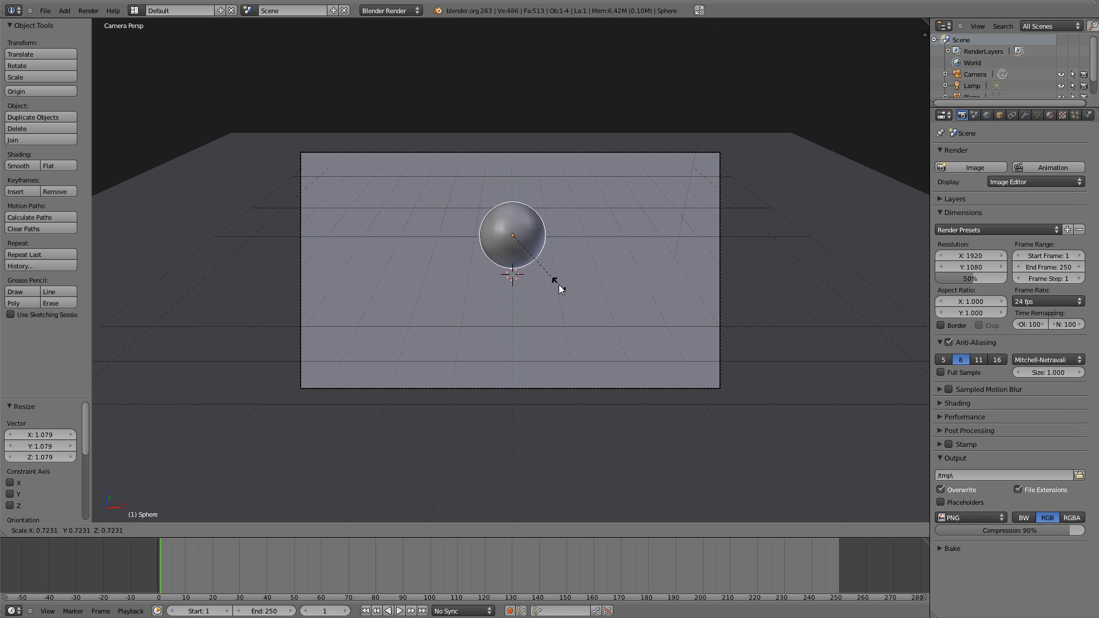
click(559, 284)
key(g)
key(z)
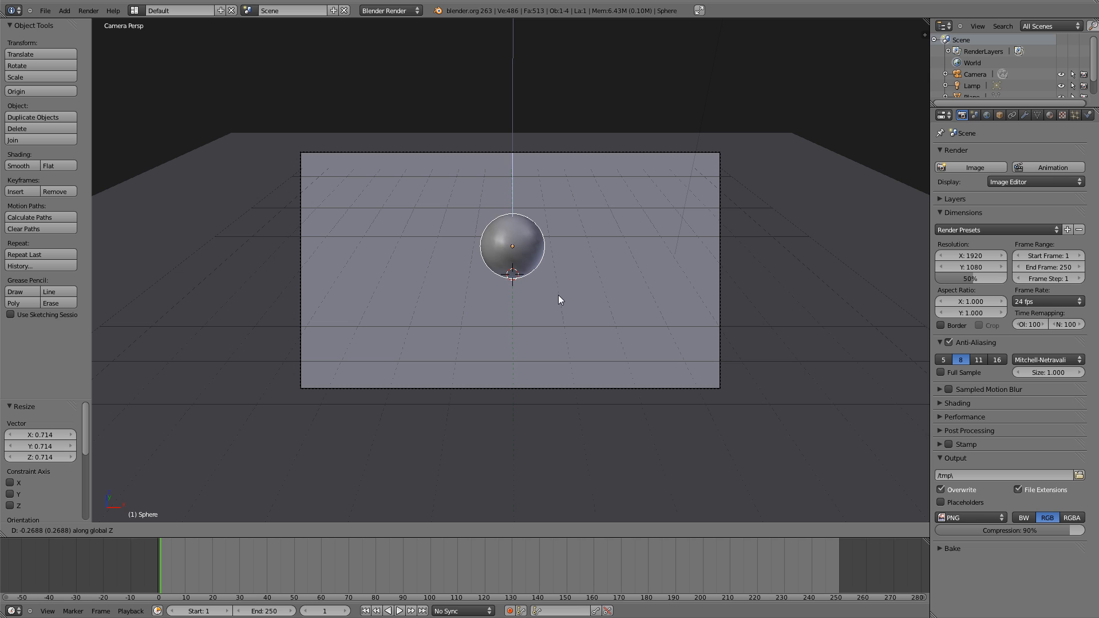
click(558, 305)
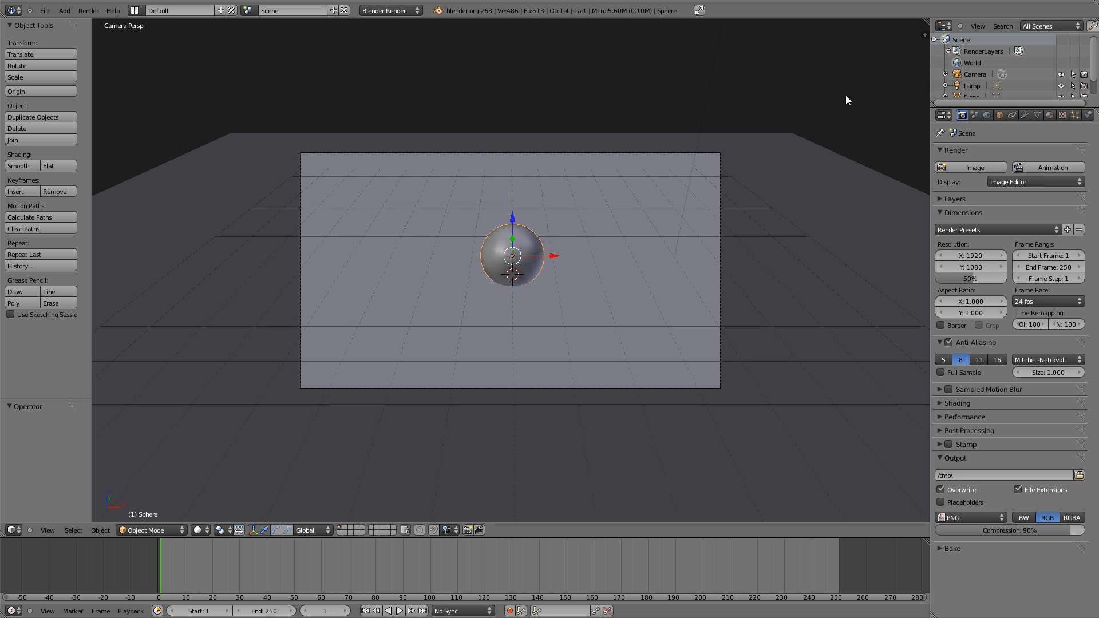
Switch the scene's render engine to Cycles Render.
middle_drag(555, 241, 555, 225)
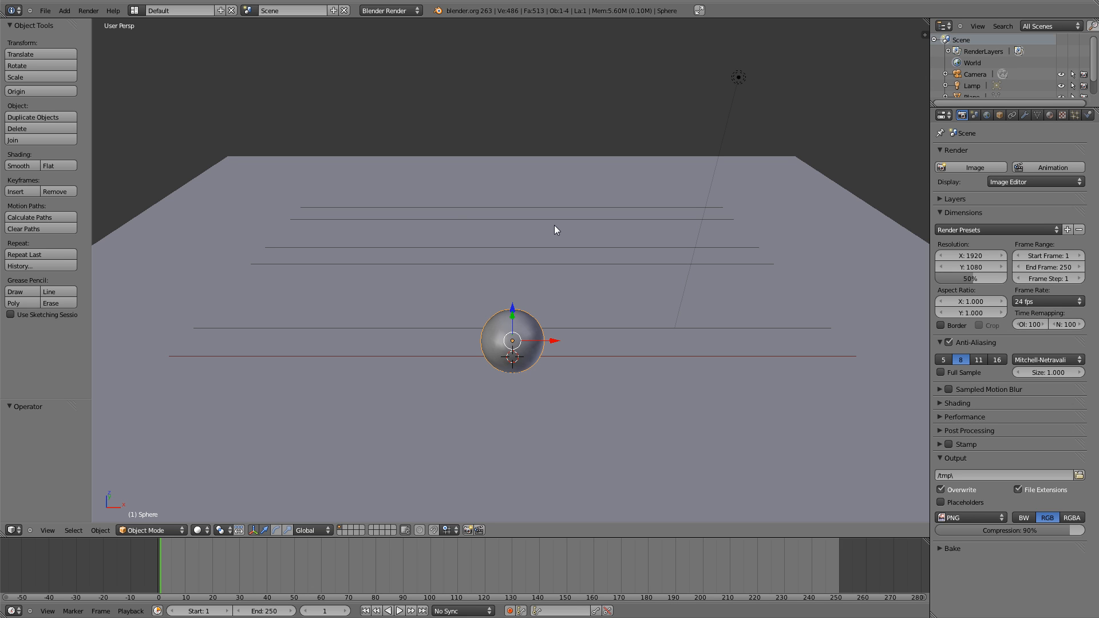
key(KP_Decimal)
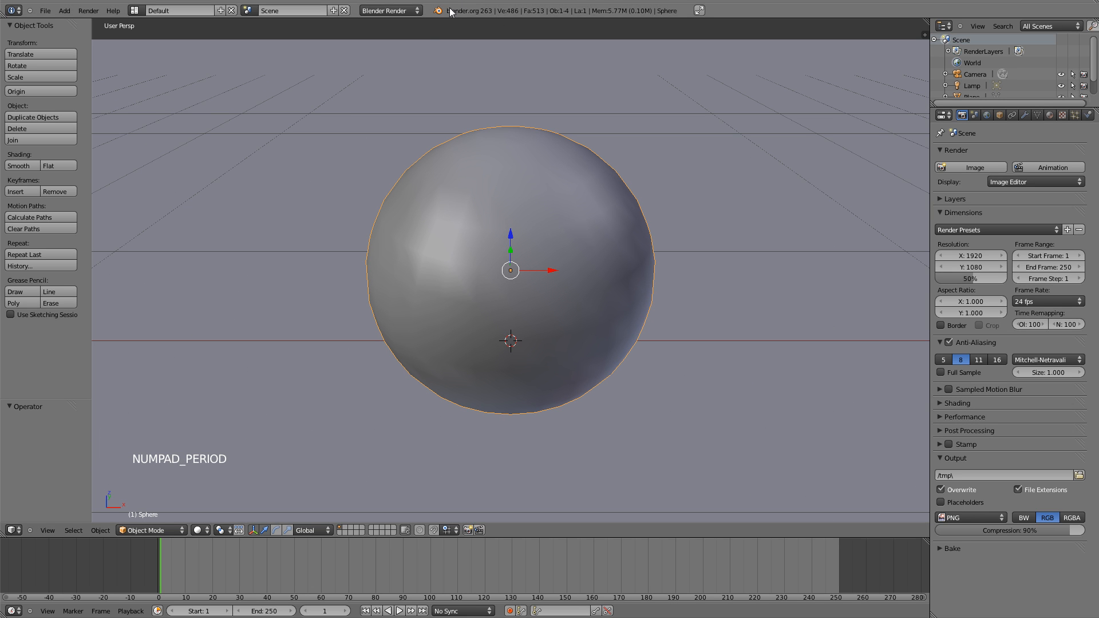
click(407, 10)
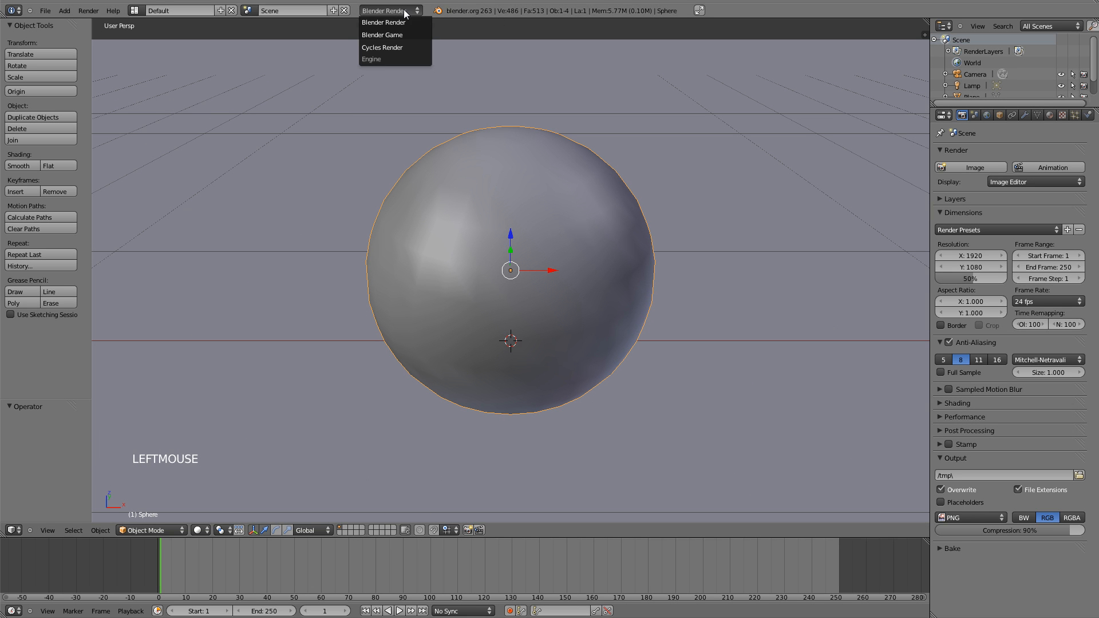
click(392, 49)
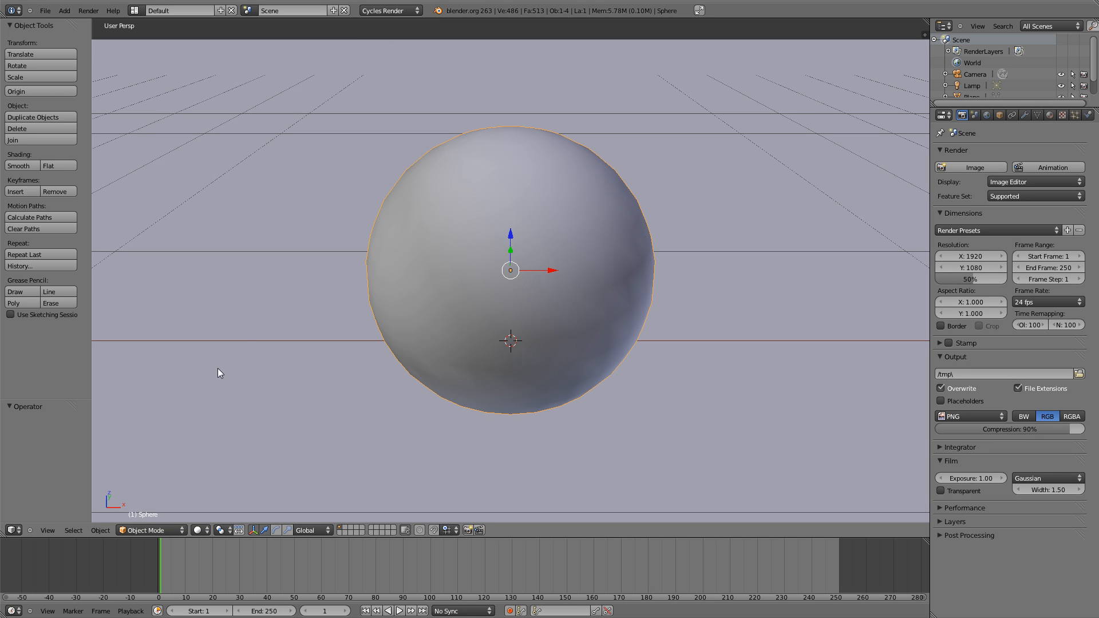
Hide the tool shelf, split the 3D view into two side-by-side views, and set the narrower one to Rendered shading.
key(t)
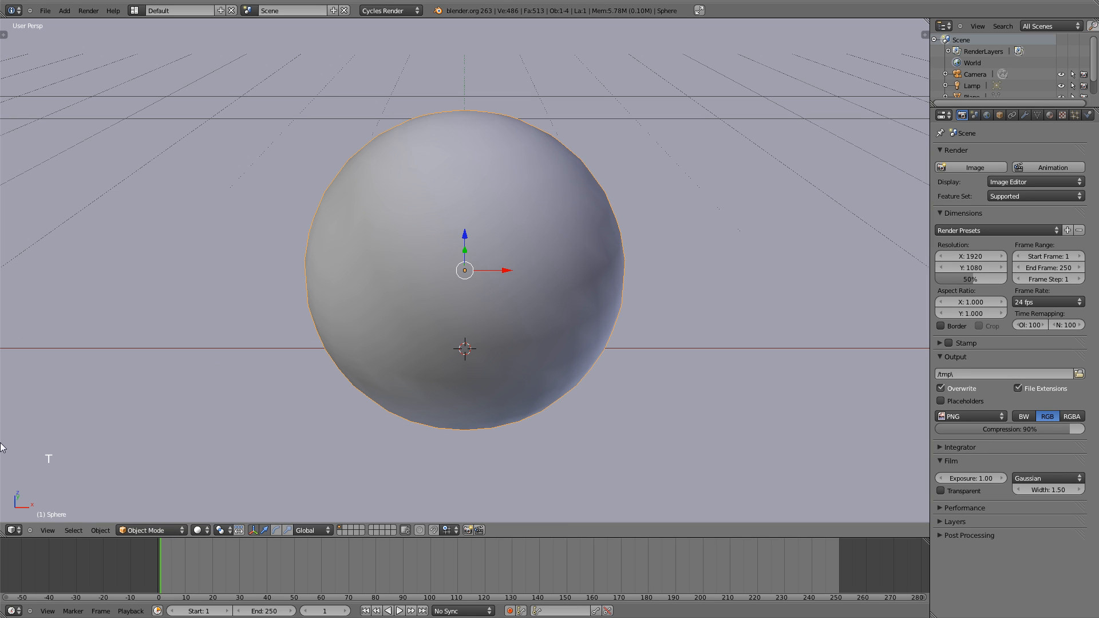
mouse_move(3, 534)
mouse_down()
mouse_move(61, 507)
mouse_move(349, 502)
mouse_up()
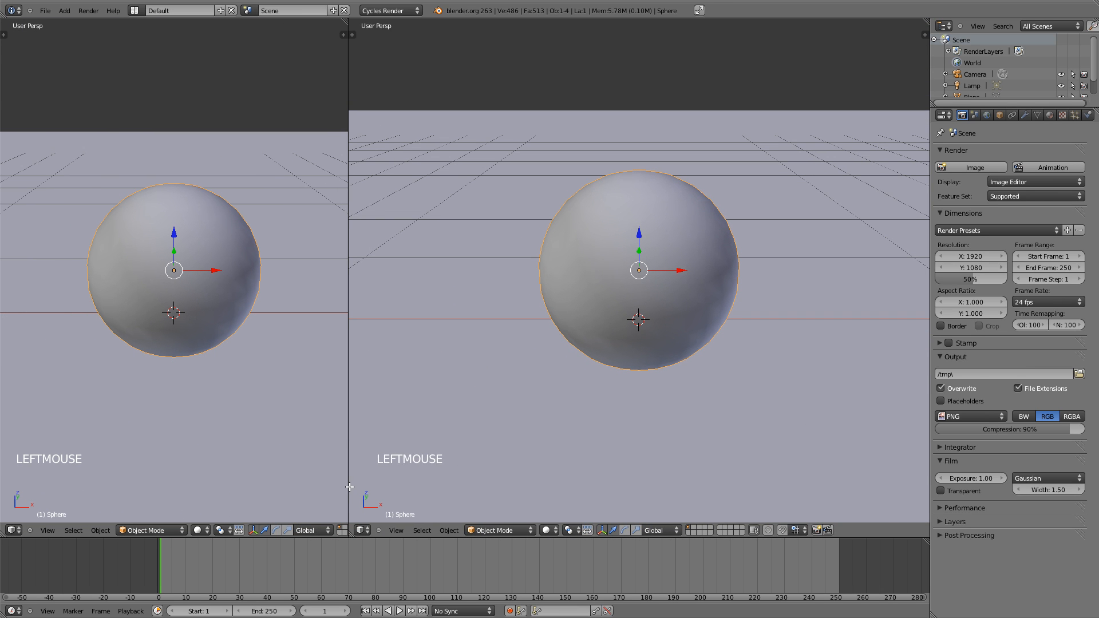
click(198, 530)
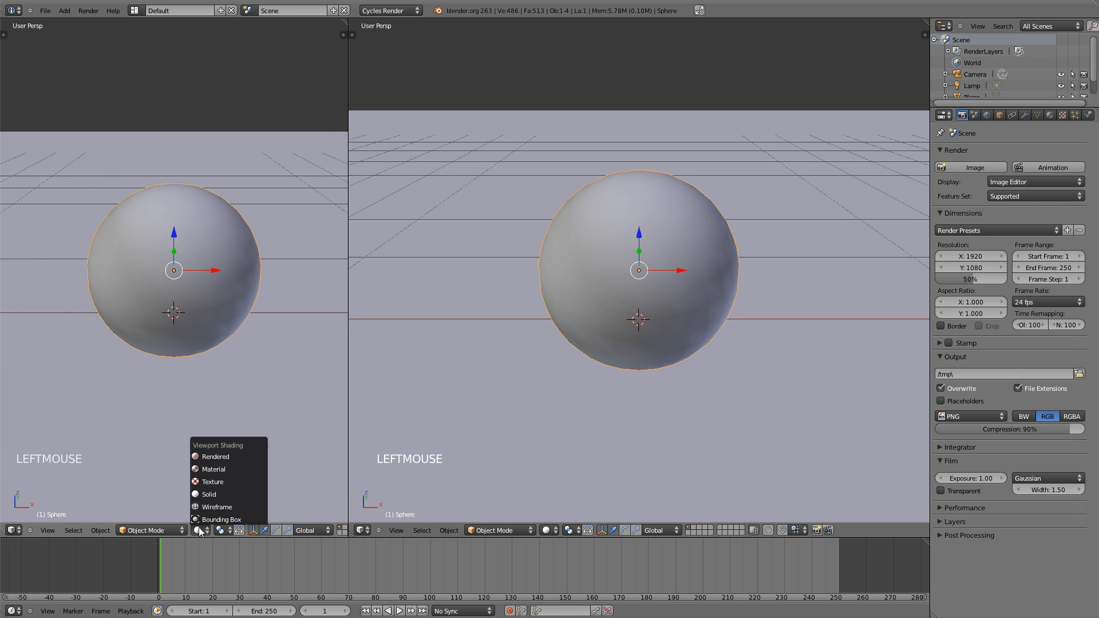
click(214, 459)
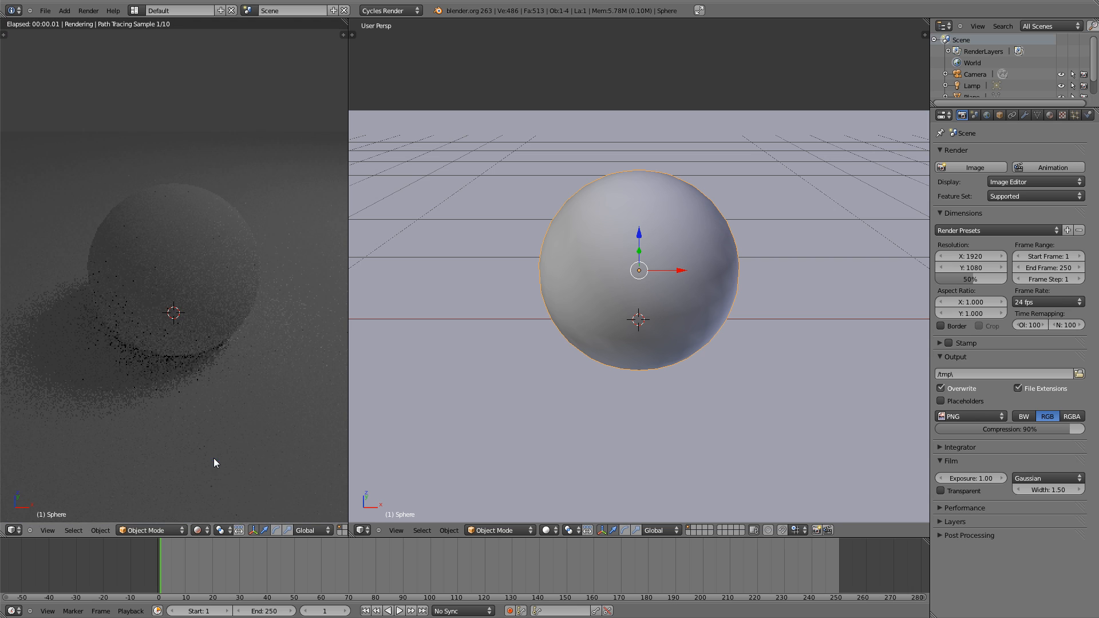
Create a new material for the sphere with a Mix Shader surface combining a Diffuse BSDF and a Glossy BSDF.
click(1053, 114)
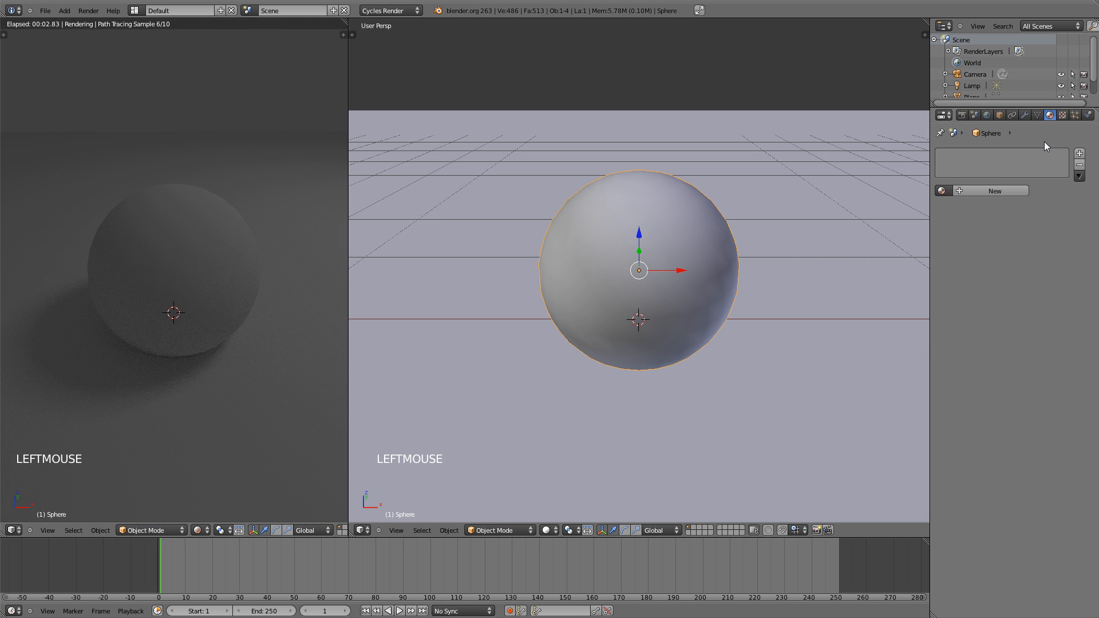
click(1019, 192)
click(1015, 225)
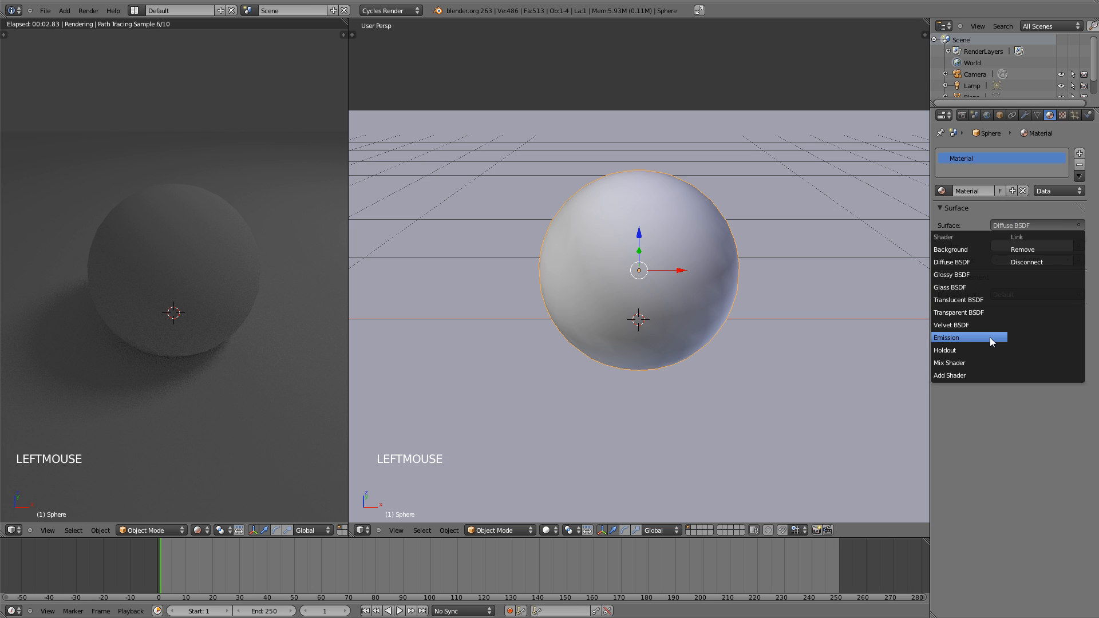
click(978, 361)
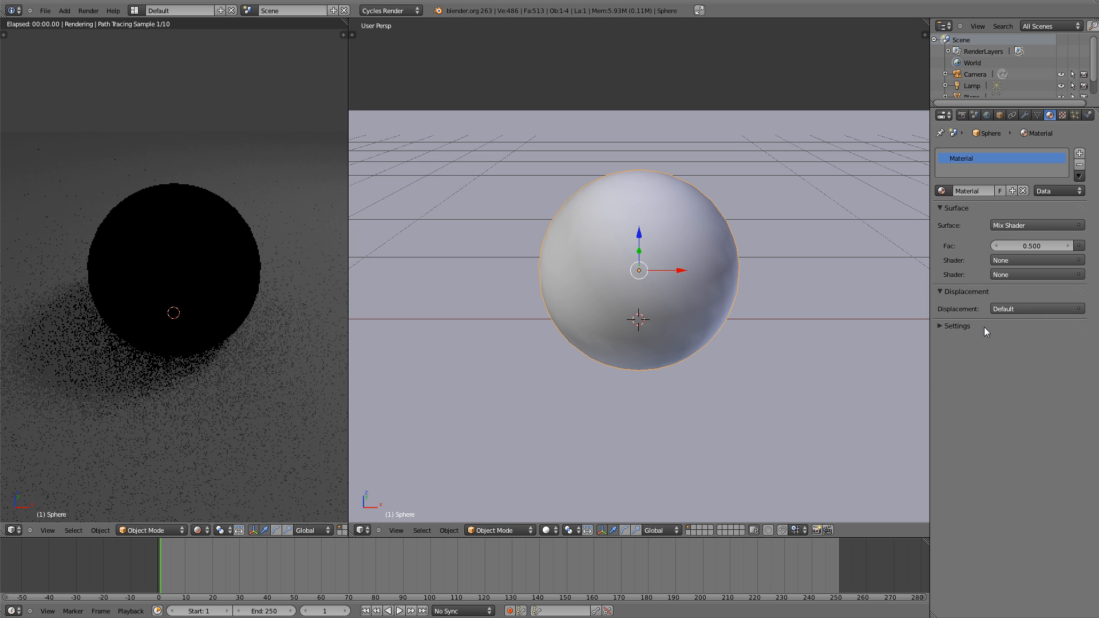
click(1016, 260)
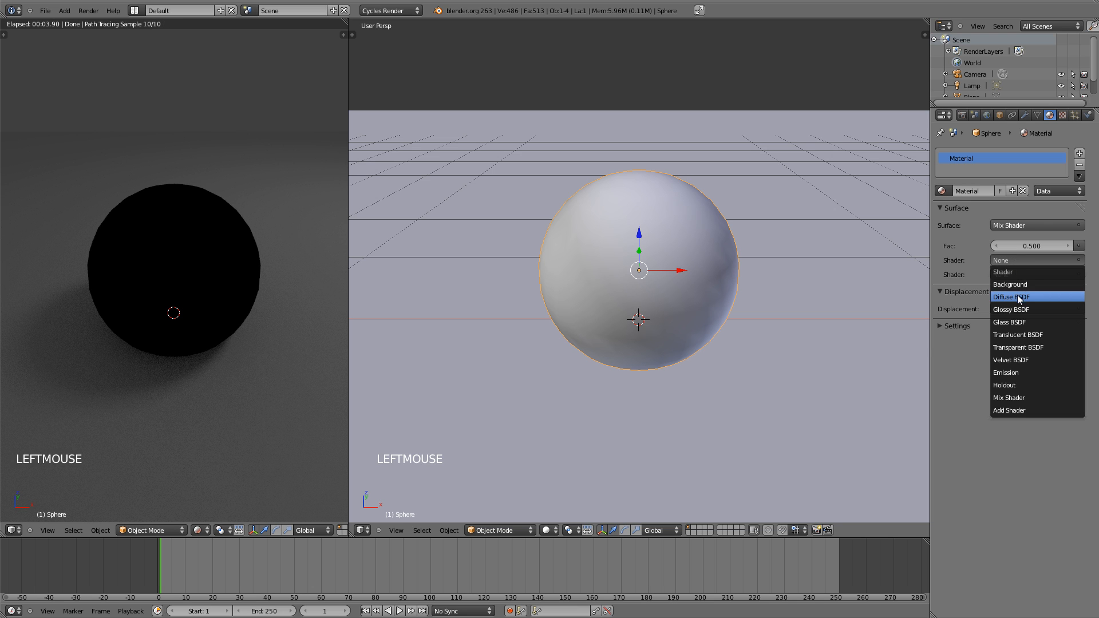
click(1019, 298)
click(1011, 303)
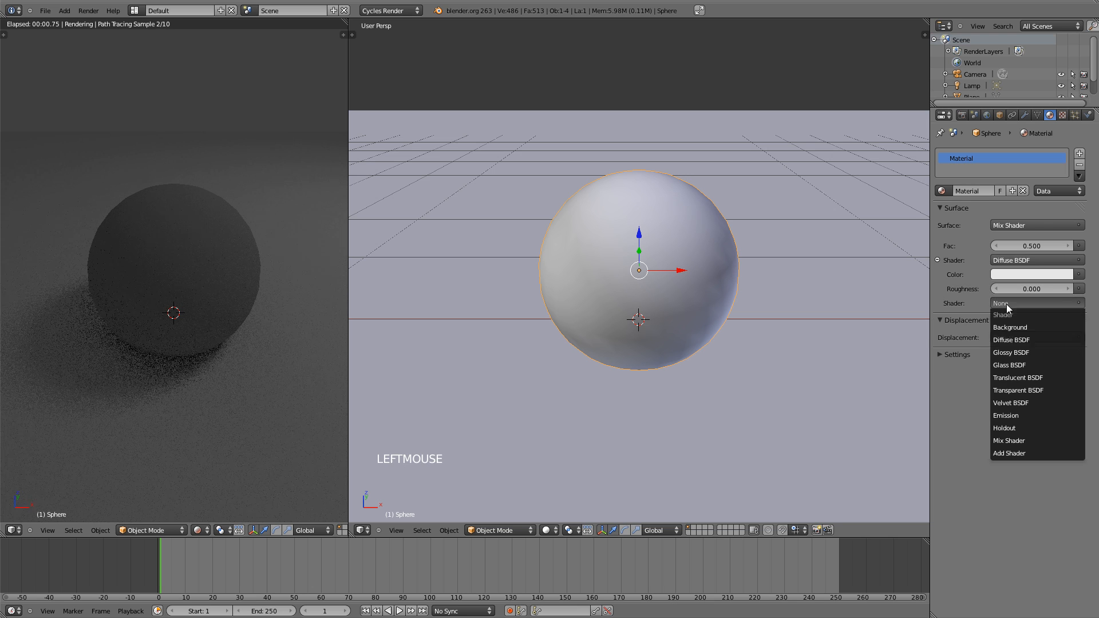
click(1007, 351)
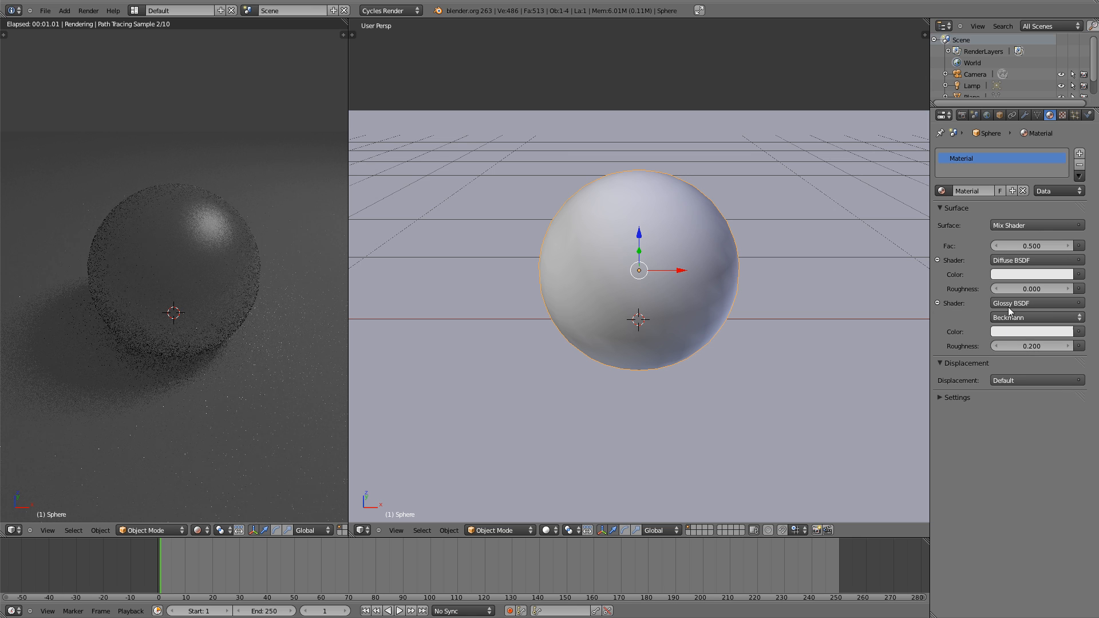
Set the Mix Shader factor to 0.2 and the Glossy BSDF roughness to 0.15.
click(1005, 245)
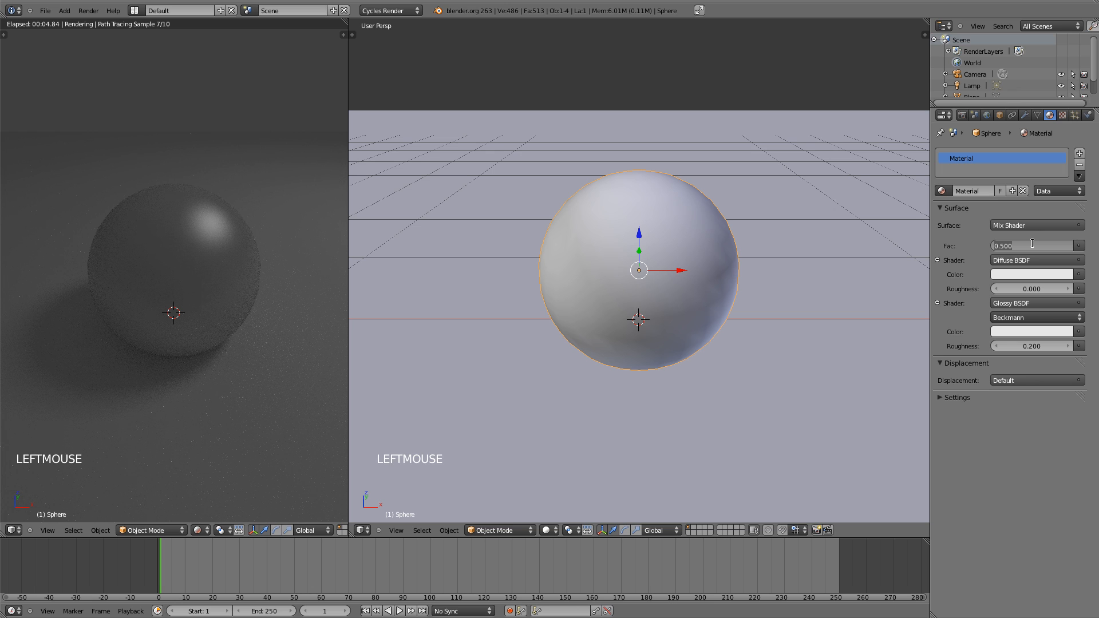
text(0.2)
key(Return)
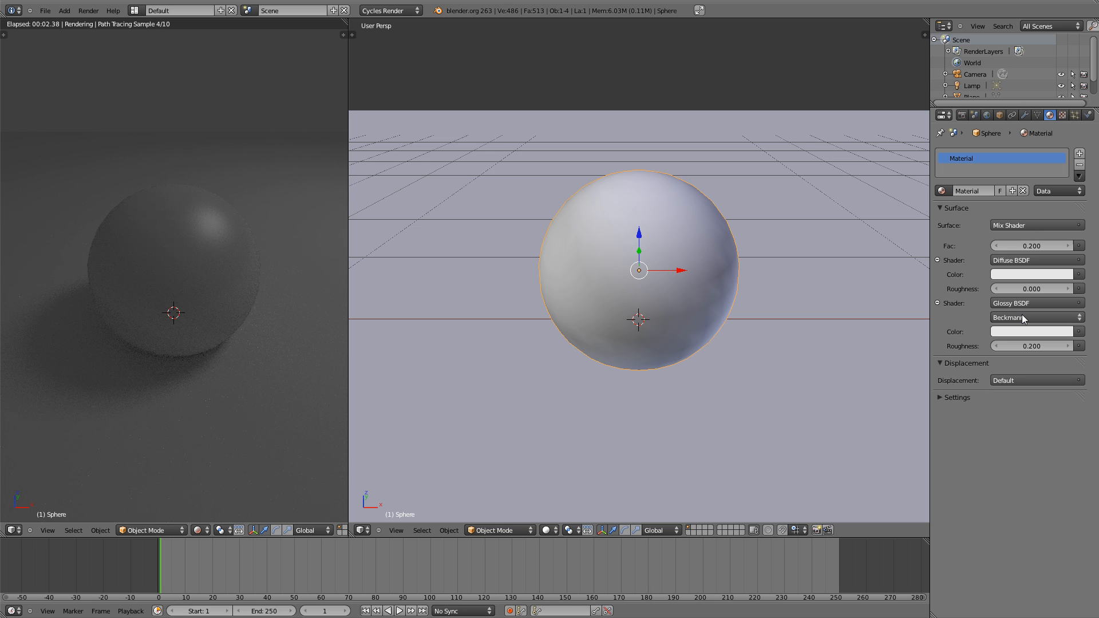
click(1029, 347)
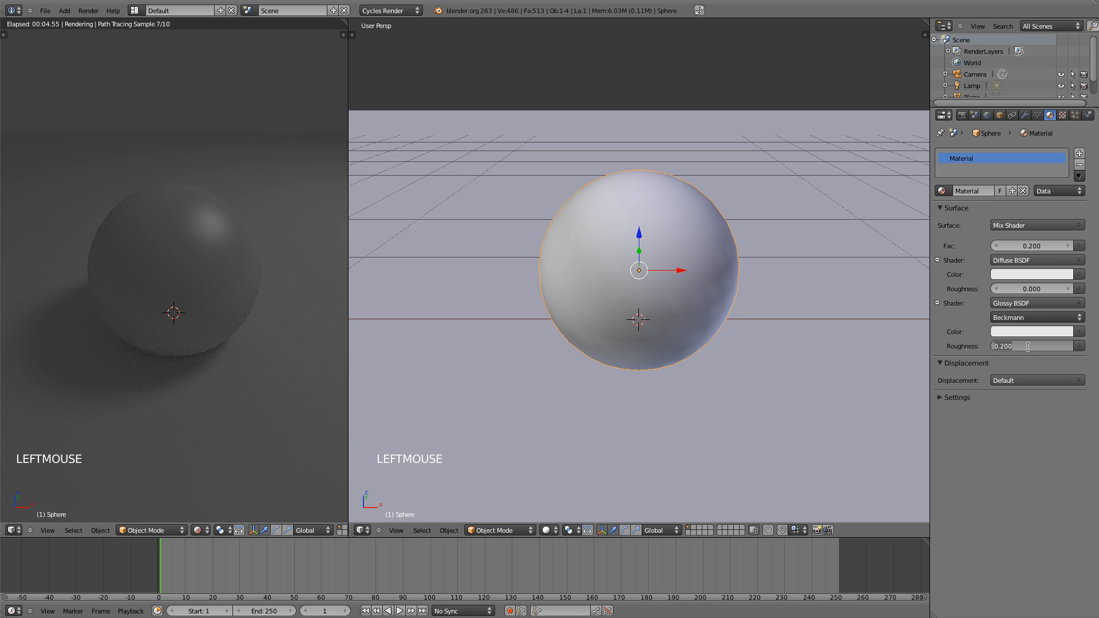
key(BackSpace)
text(.15)
key(Return)
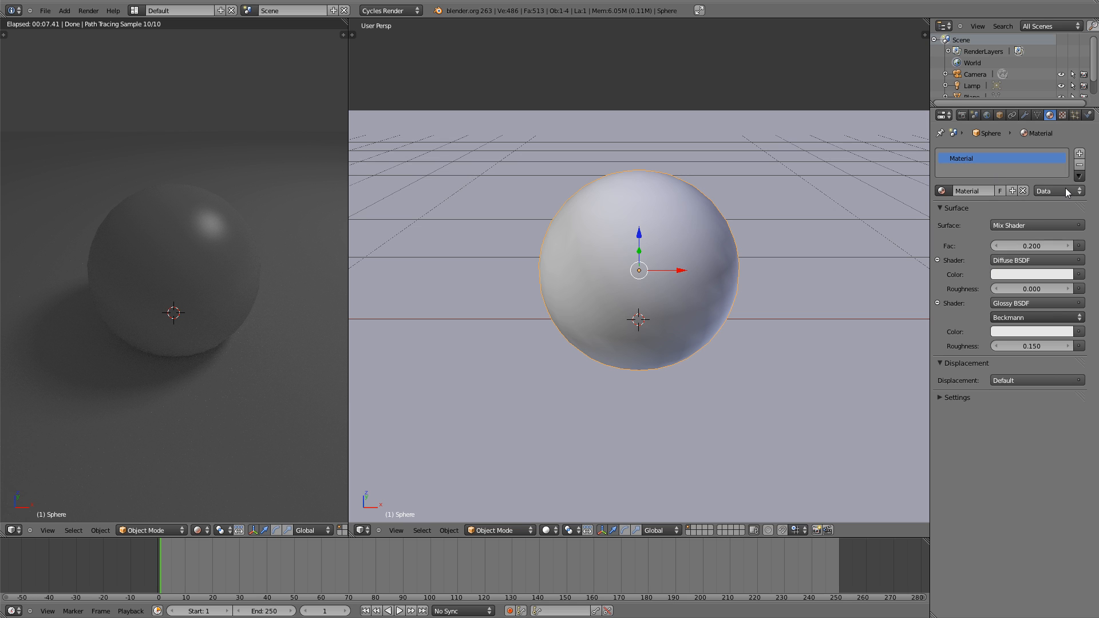
Copy the sphere's material and add two more material slots, with a new material in the third slot.
click(1080, 177)
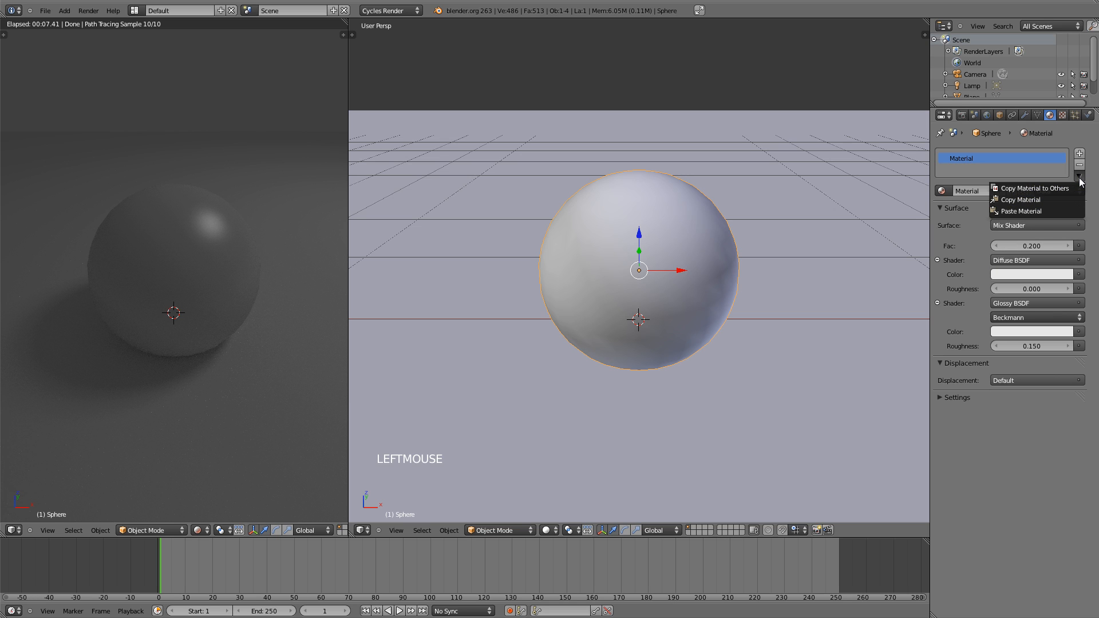
click(1052, 202)
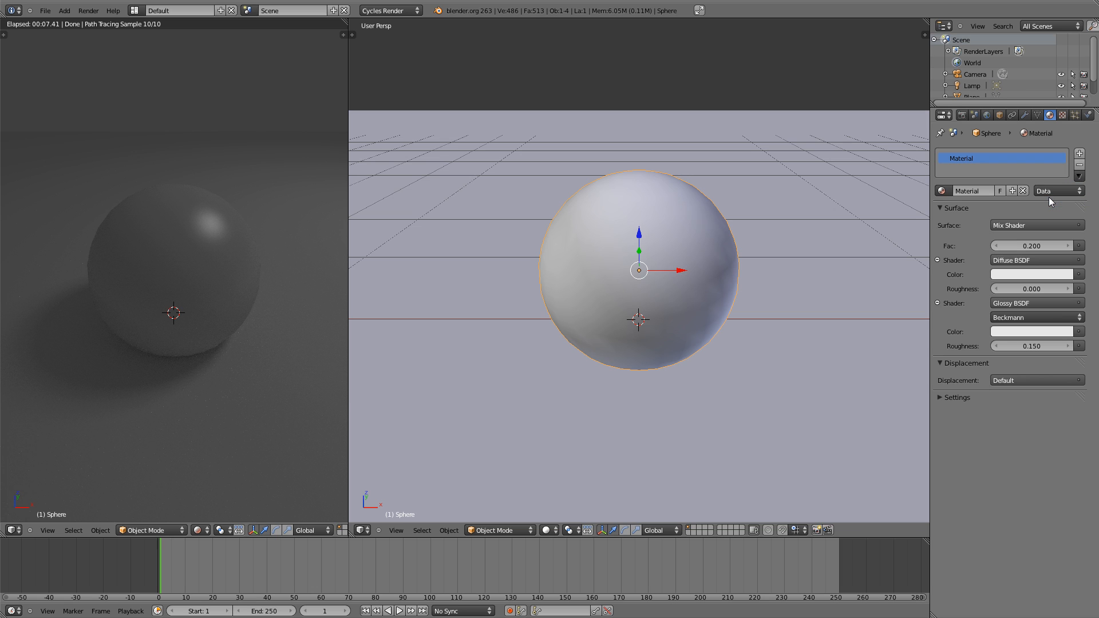
click(1079, 155)
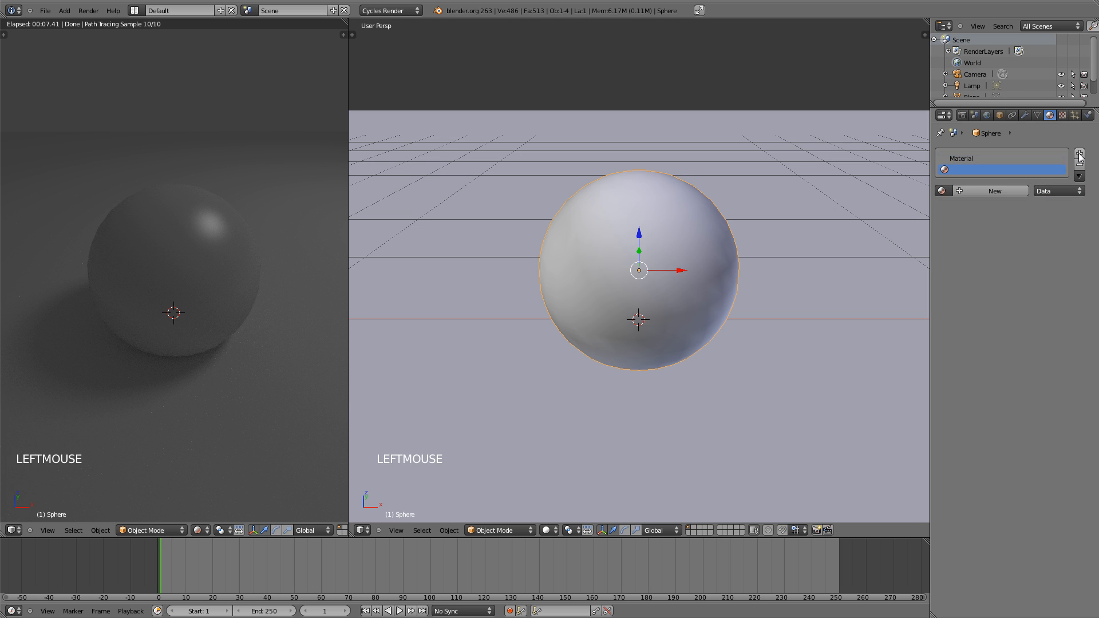
click(1080, 155)
click(996, 199)
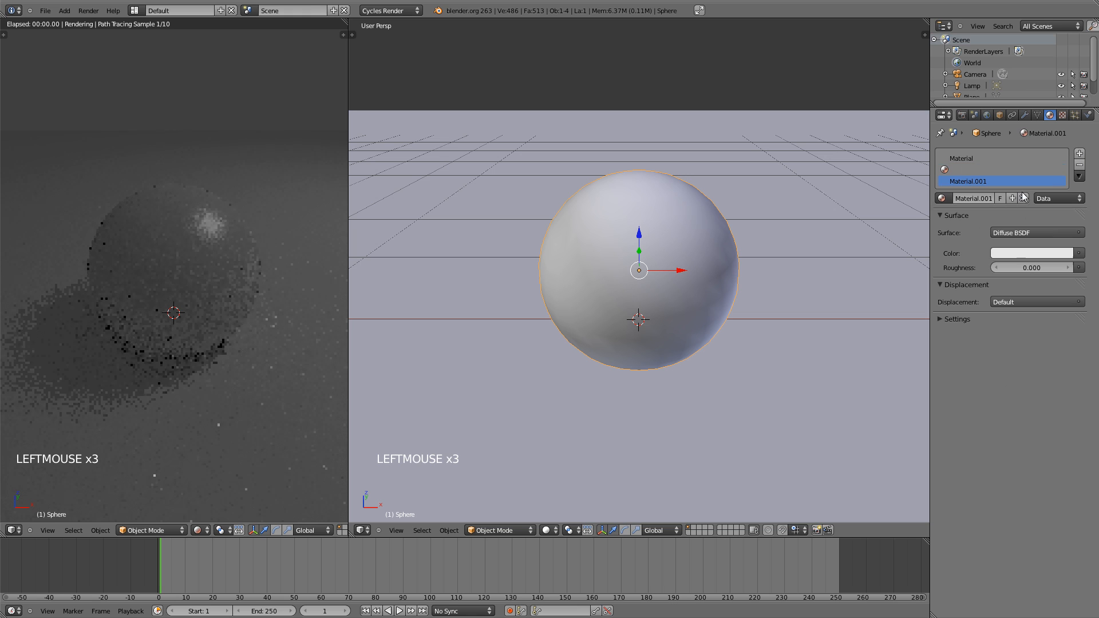
Paste the copied material into the third slot's material and into a new material in the second slot.
click(1080, 176)
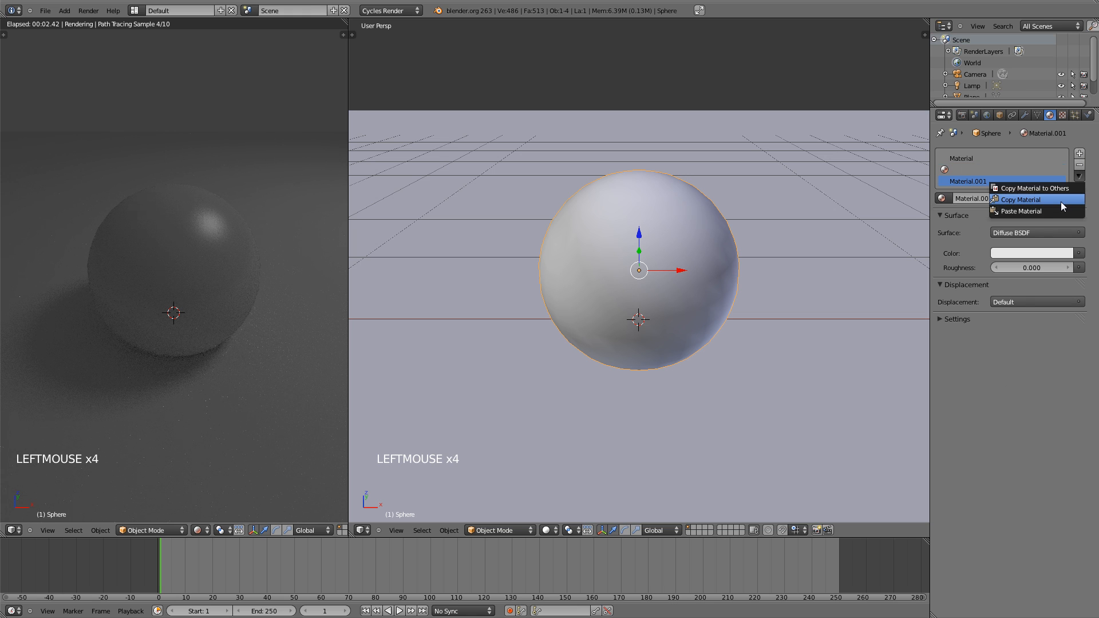
click(1060, 202)
click(975, 173)
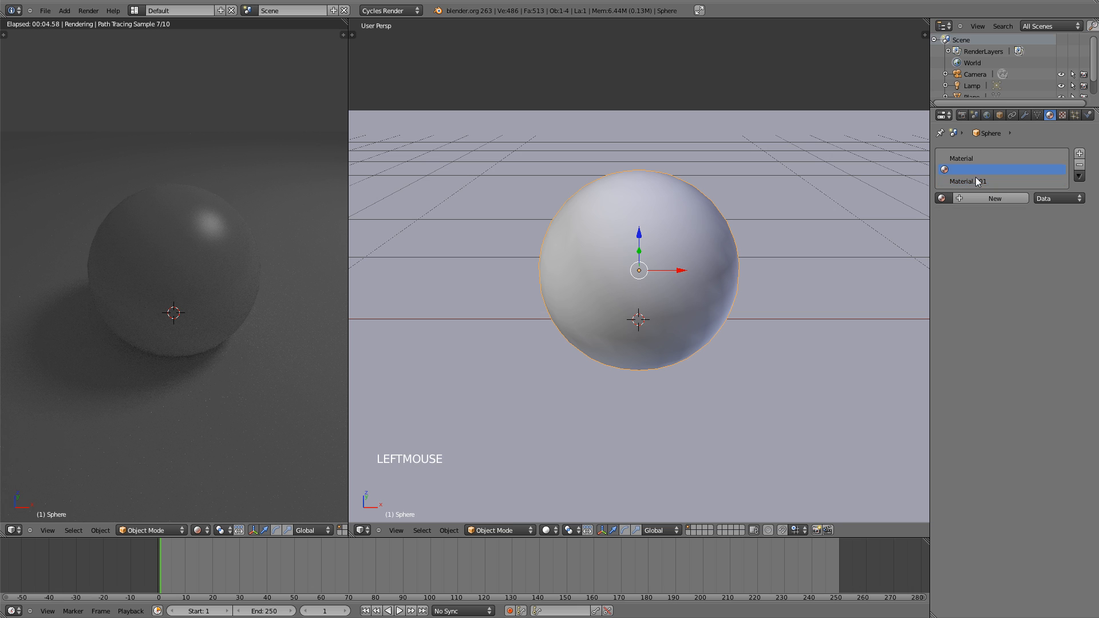
click(1005, 195)
click(1080, 176)
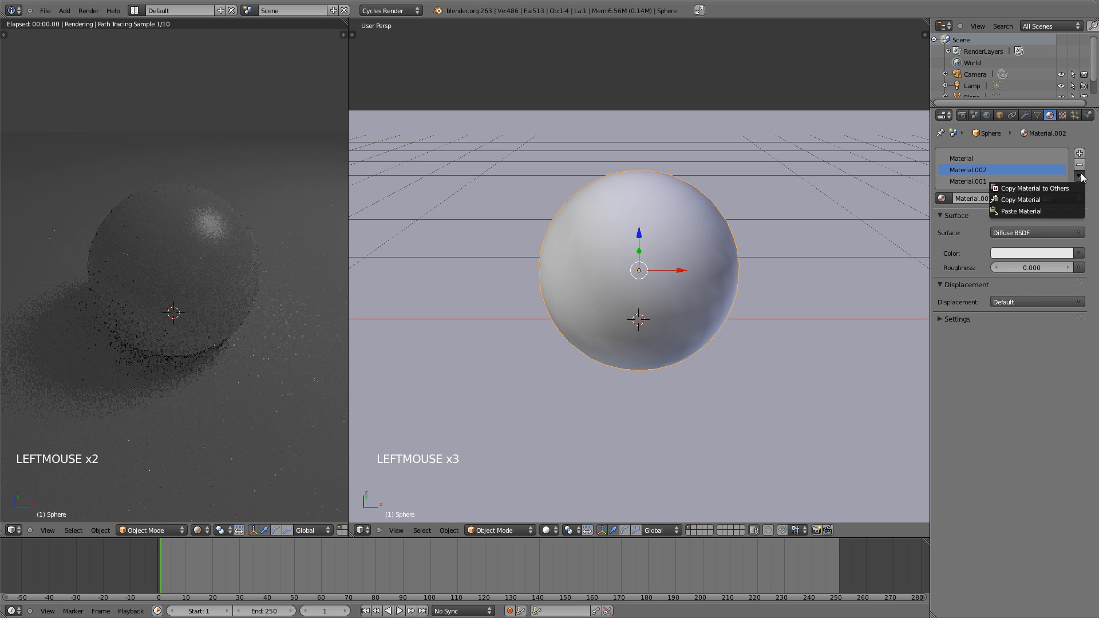
click(1052, 212)
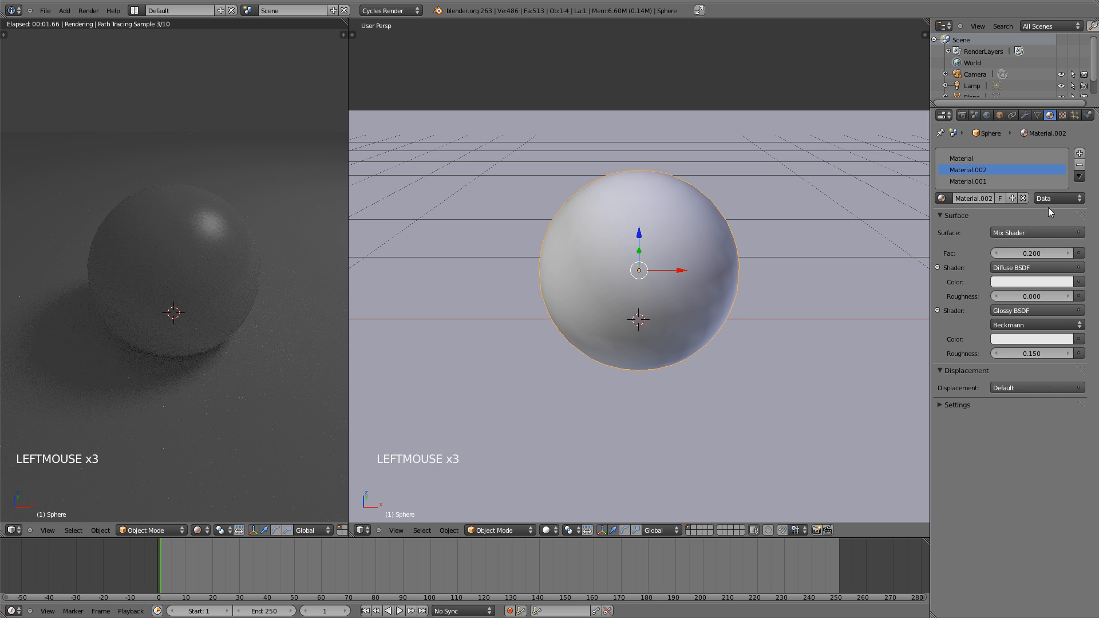
Rename the sphere's first material to "white".
click(966, 158)
double_click(968, 197)
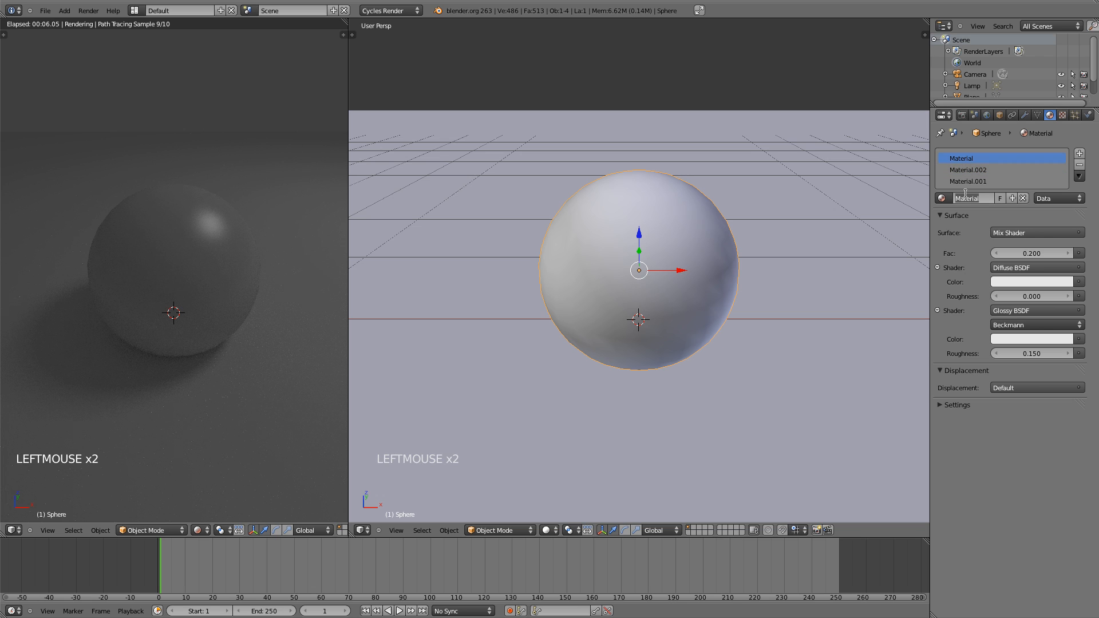
text(white)
key(Return)
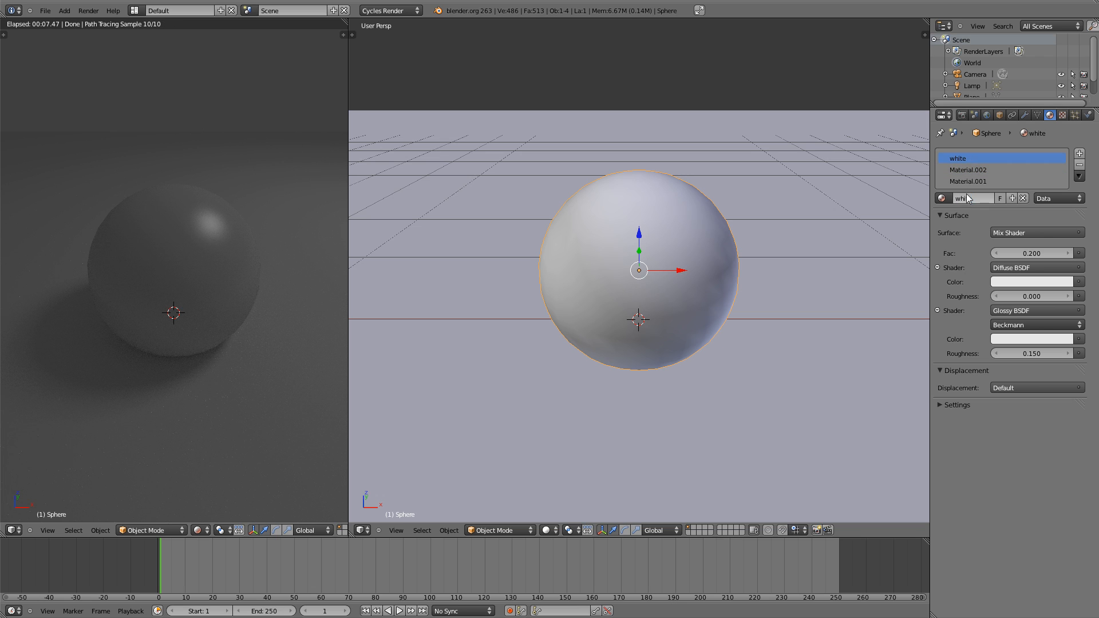
Rename the sphere's second material to "red" and the third to "blue".
click(995, 170)
double_click(971, 195)
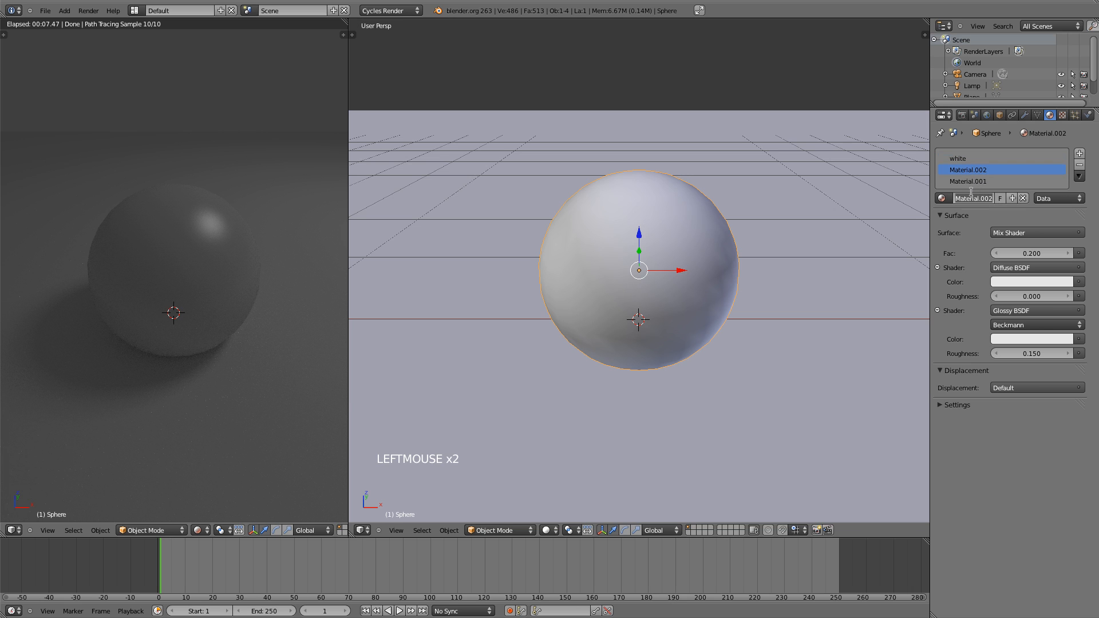
text(red)
key(Return)
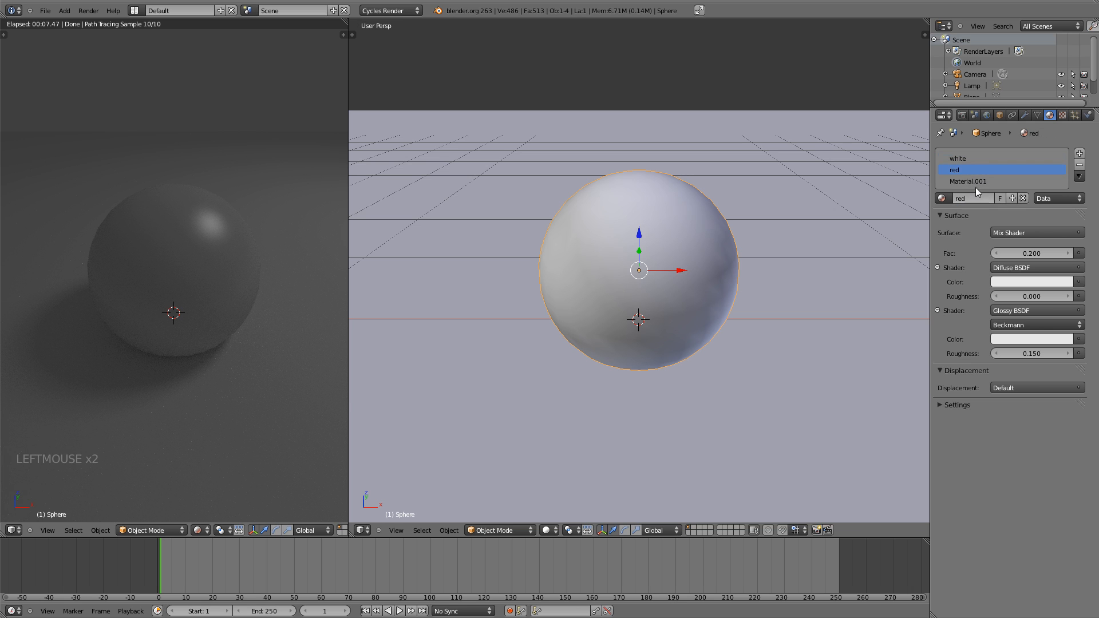
click(975, 181)
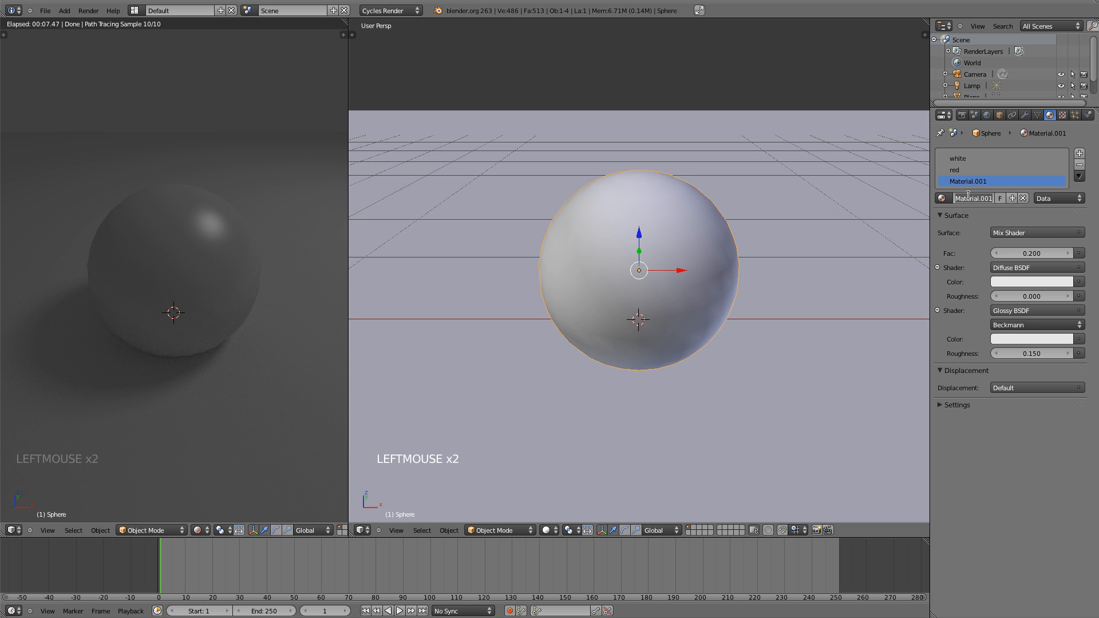
double_click(968, 195)
text(blue)
key(Return)
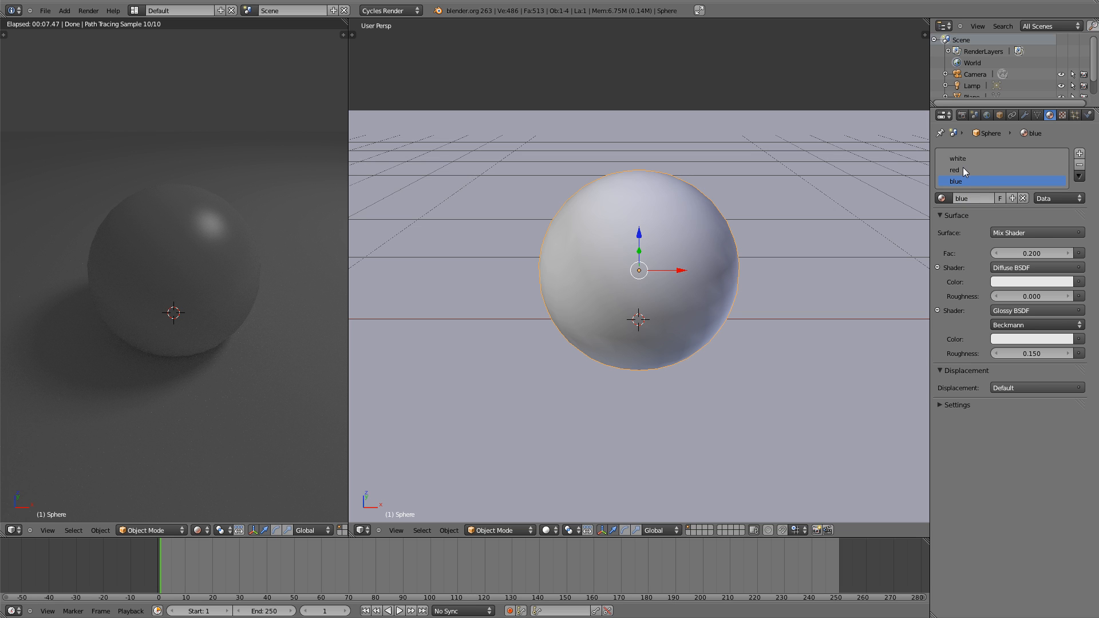
Make the "red" material active and edit the sphere's mesh from the top view in face select mode, with all faces deselected.
click(963, 168)
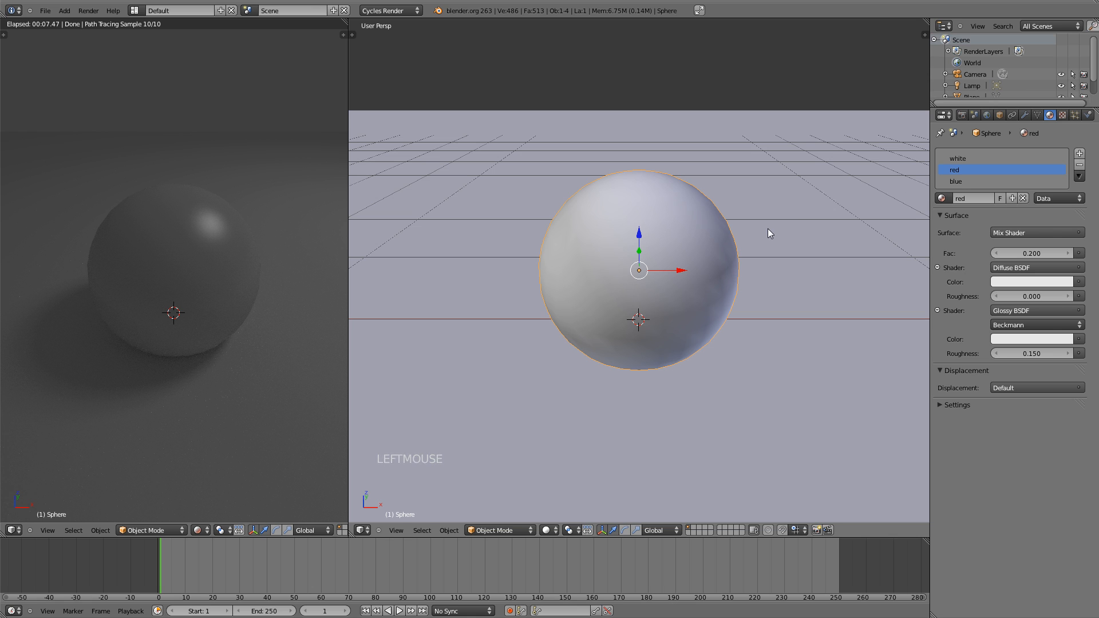
key(KP_7)
key(Tab)
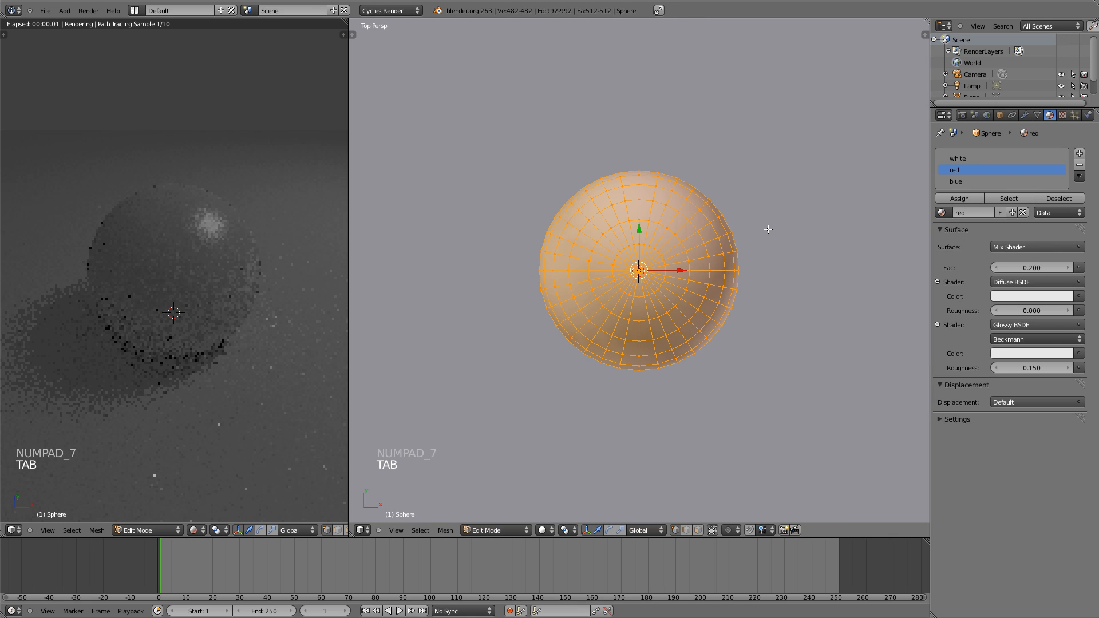
key(ctrl+Tab)
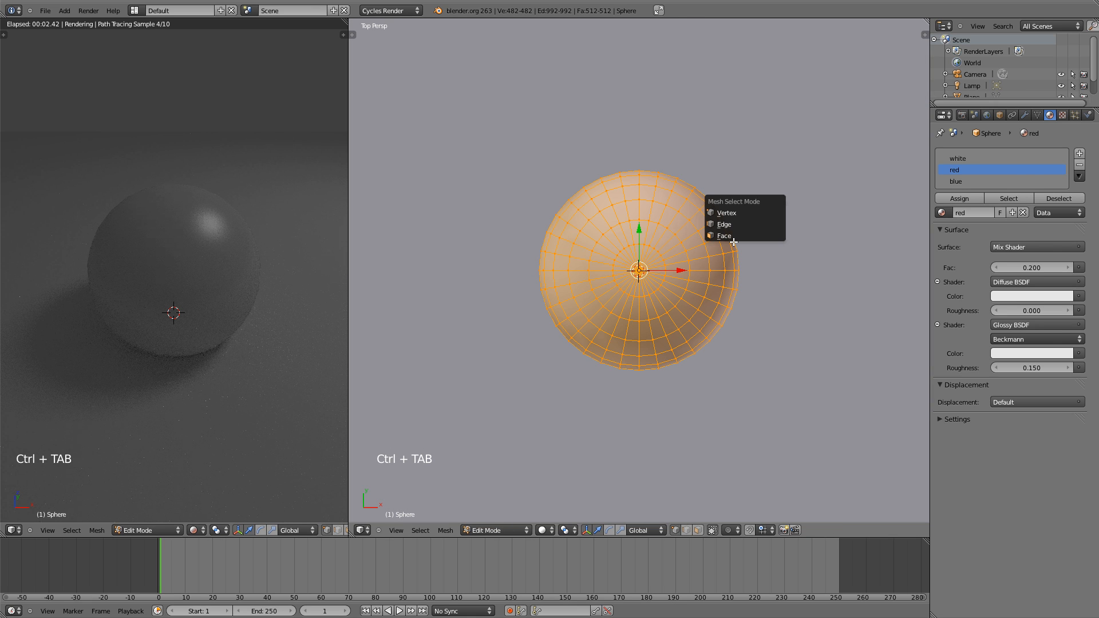
click(734, 240)
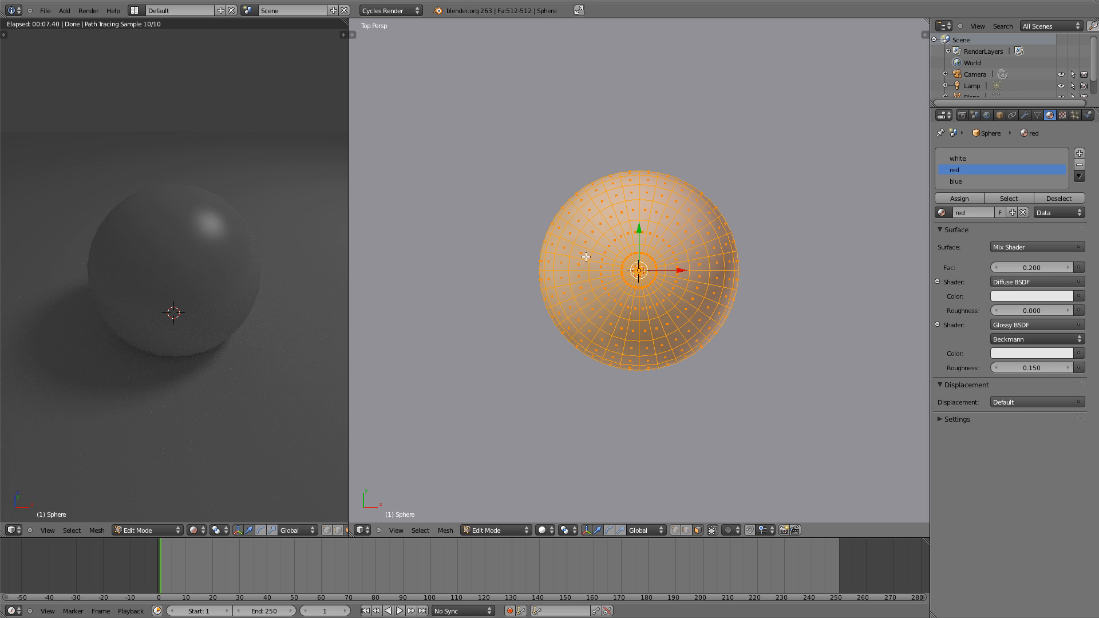
key(a)
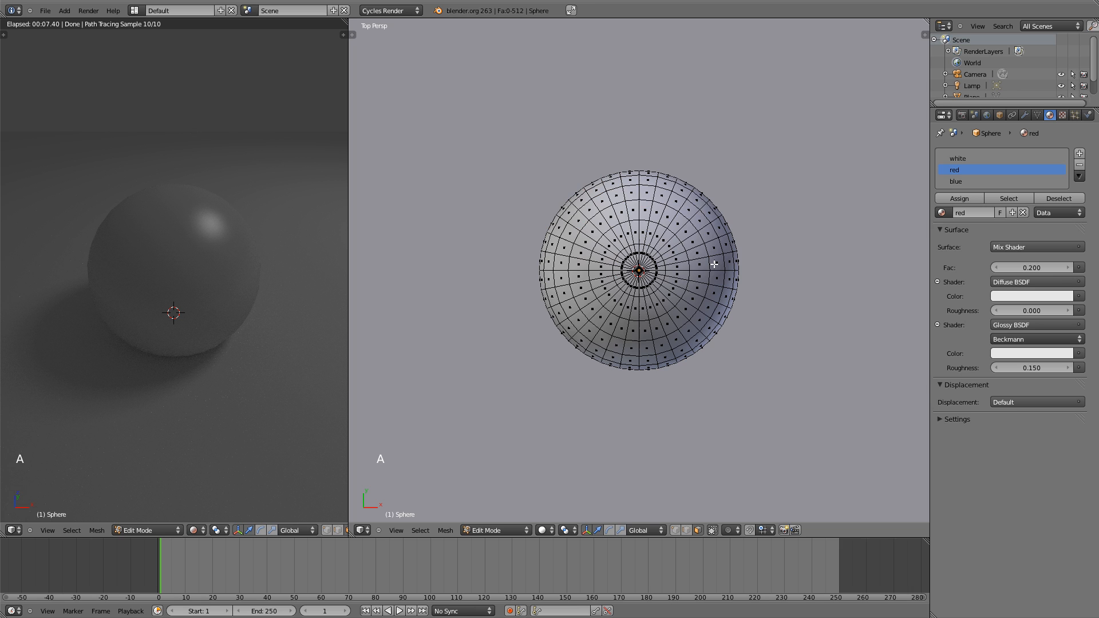
Select all the vertical face strips in the sphere's +X/+Y quarter, leaving out the pole caps.
alt+shift+right_click(713, 265)
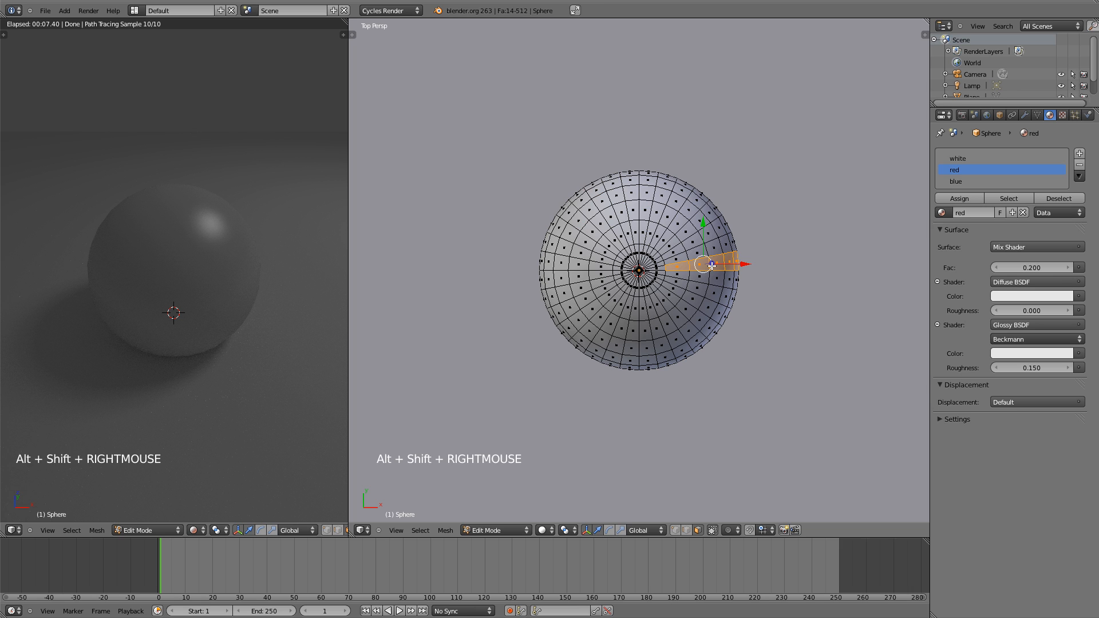
alt+shift+right_click(707, 248)
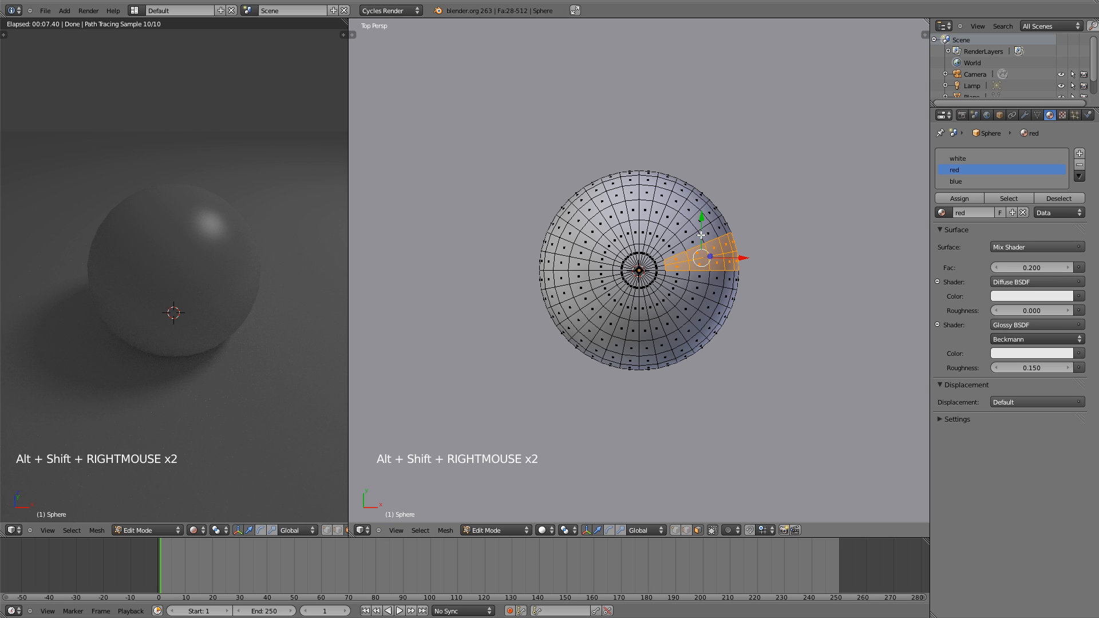
alt+shift+right_click(703, 234)
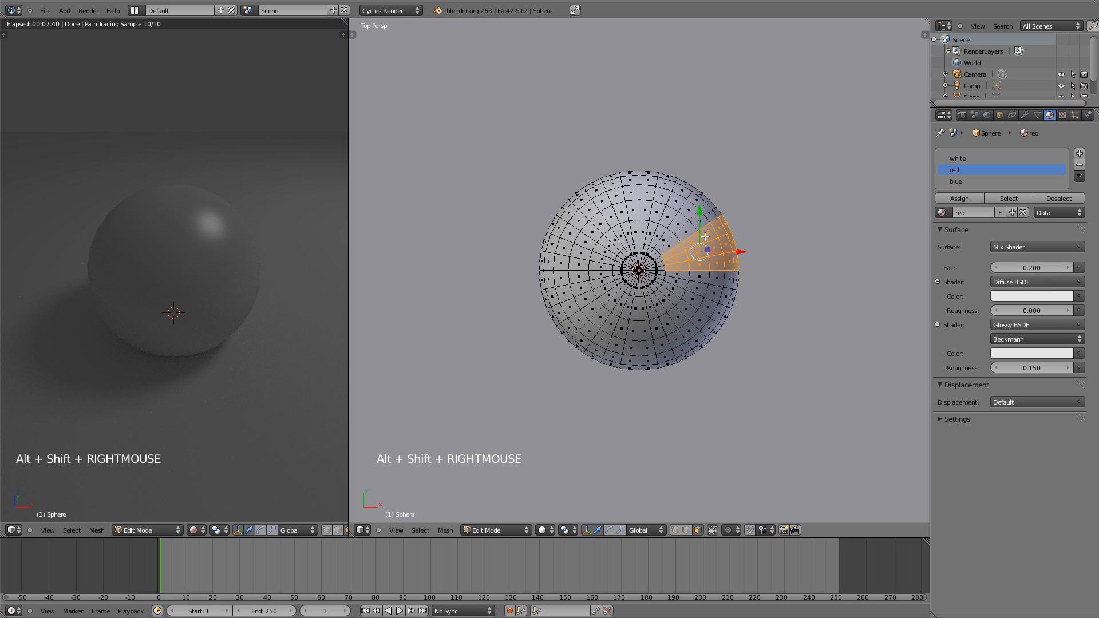
alt+shift+right_click(694, 228)
alt+shift+right_click(681, 214)
alt+shift+right_click(673, 205)
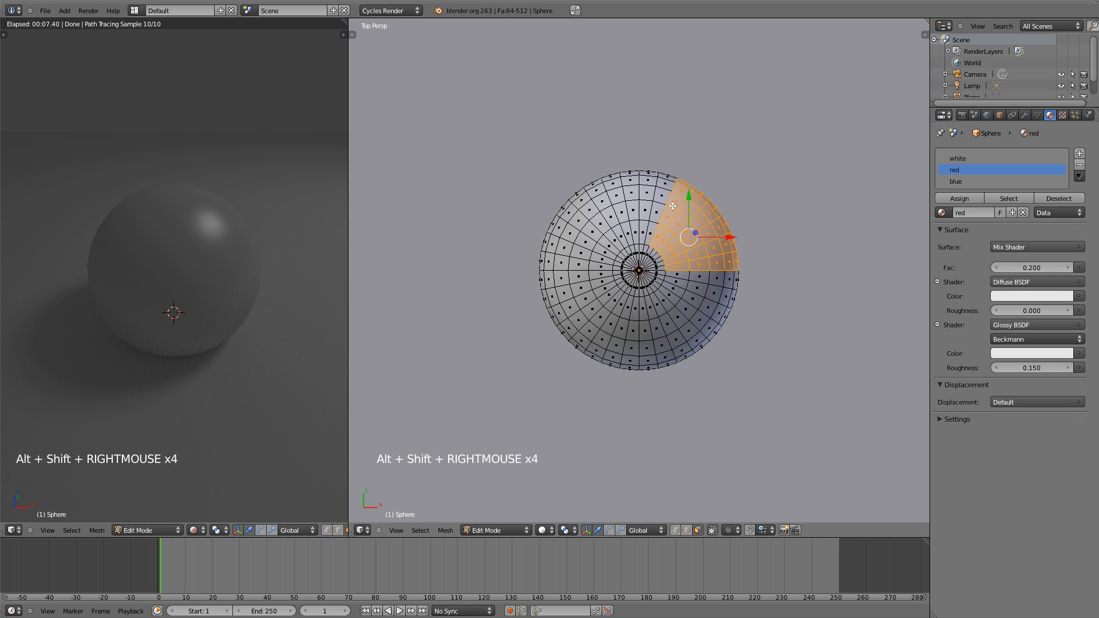
alt+shift+right_click(661, 202)
alt+shift+right_click(647, 198)
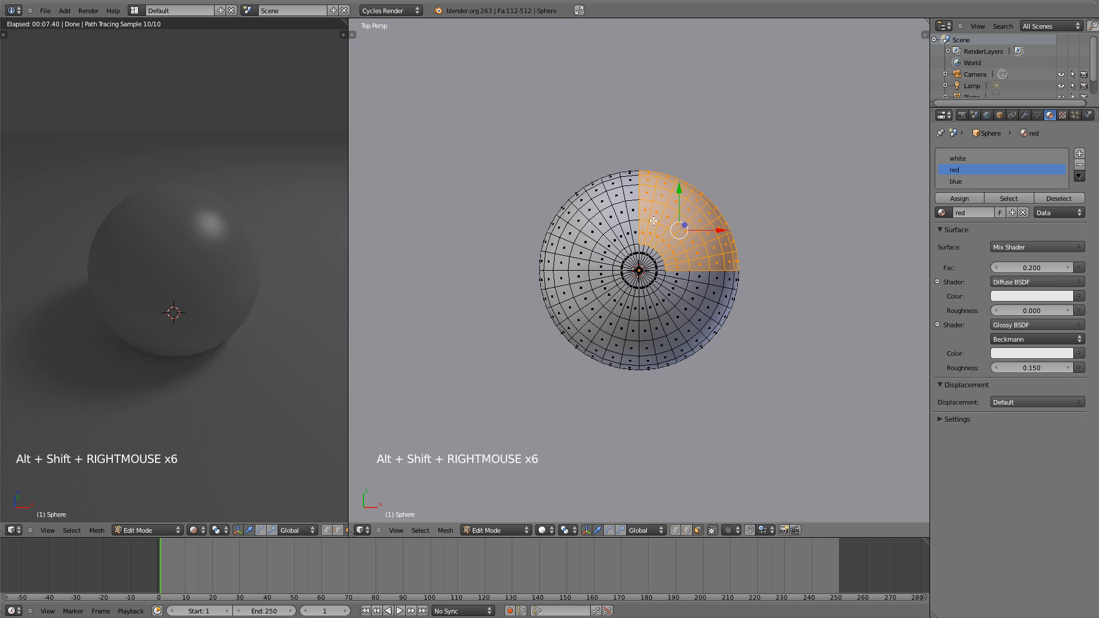
Add the face strips of the opposite -X/-Y quarter to the selection and assign the "red" material to both quarters.
alt+shift+right_click(621, 318)
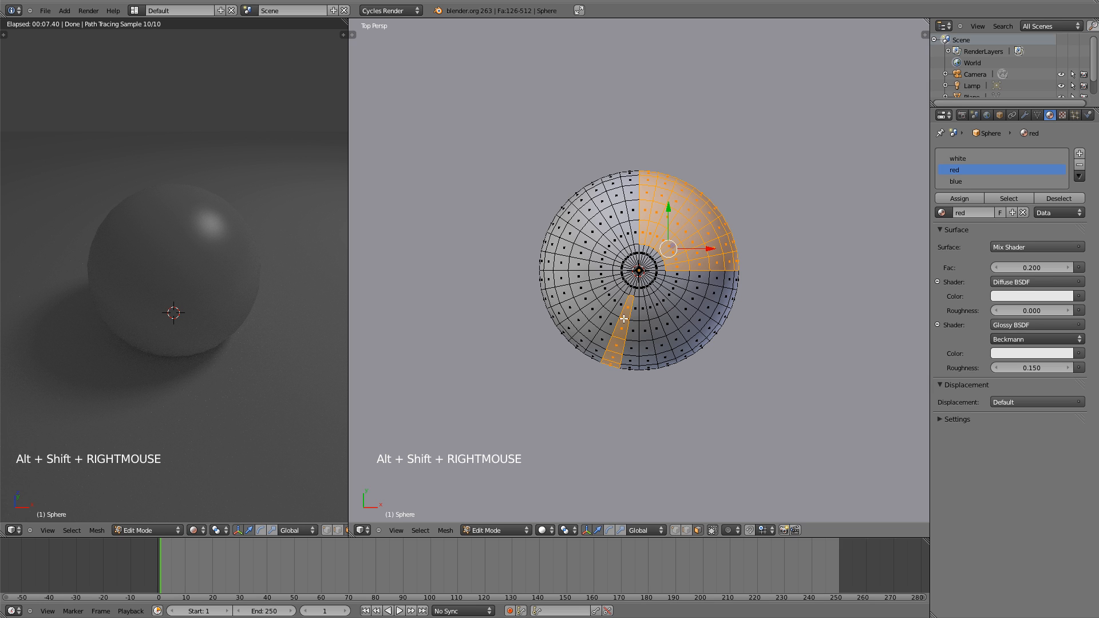
alt+shift+right_click(615, 314)
alt+shift+right_click(609, 310)
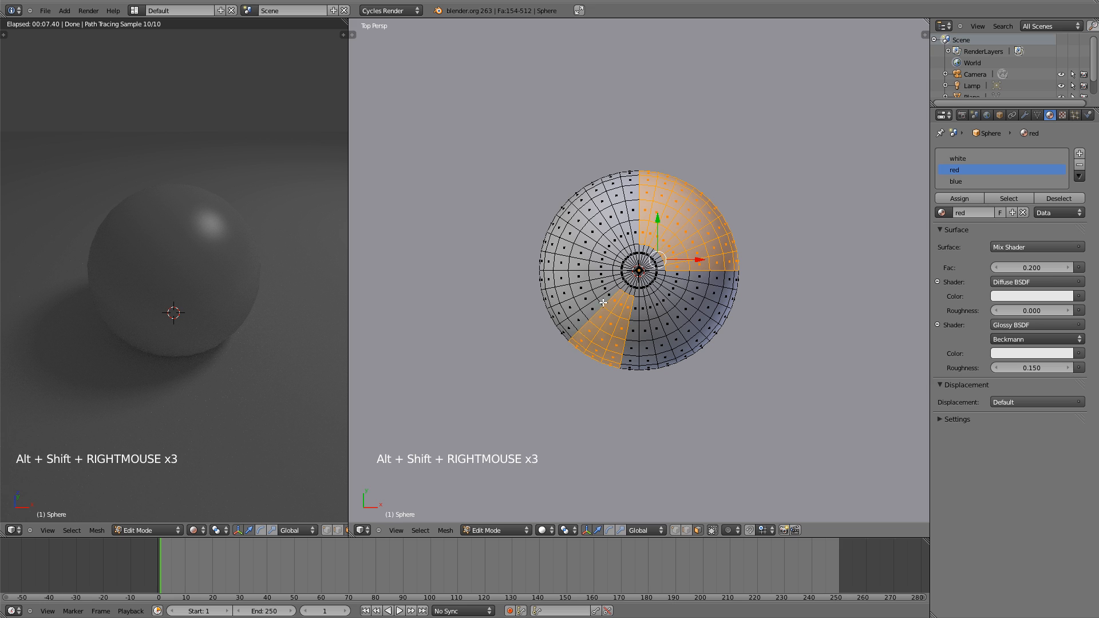
alt+shift+right_click(600, 300)
alt+shift+right_click(595, 293)
alt+shift+right_click(592, 284)
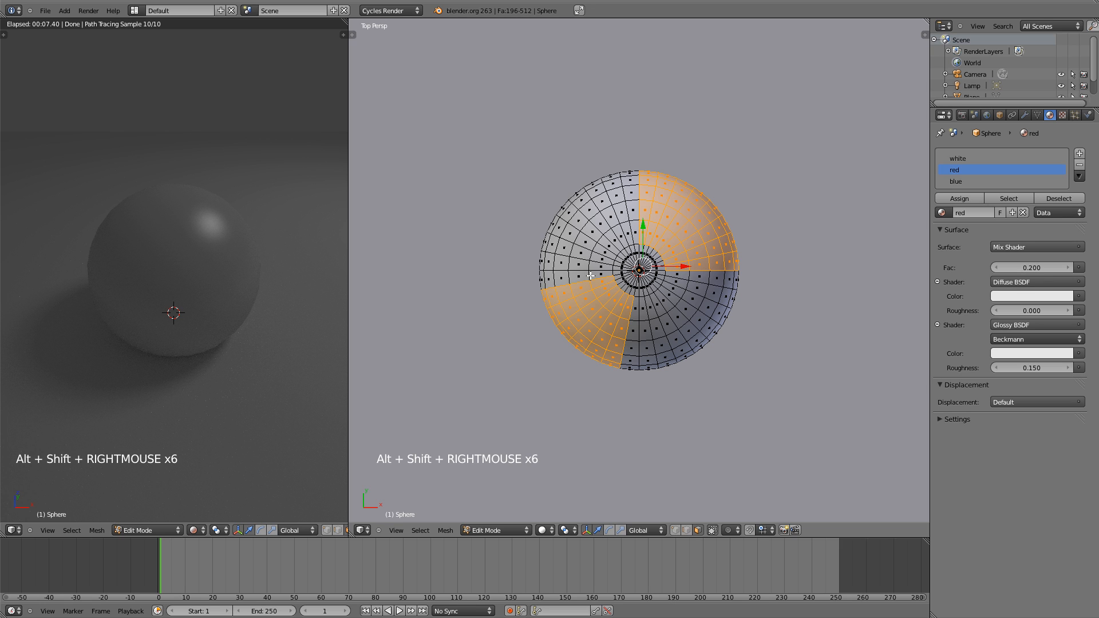
alt+shift+right_click(589, 267)
alt+shift+right_click(588, 266)
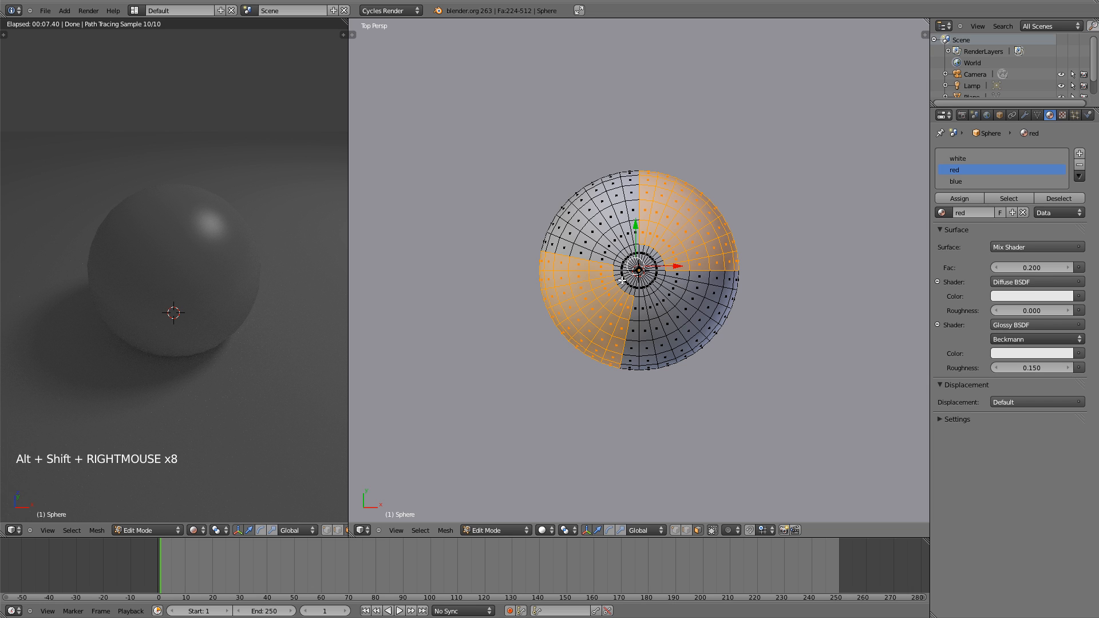
alt+shift+right_click(593, 266)
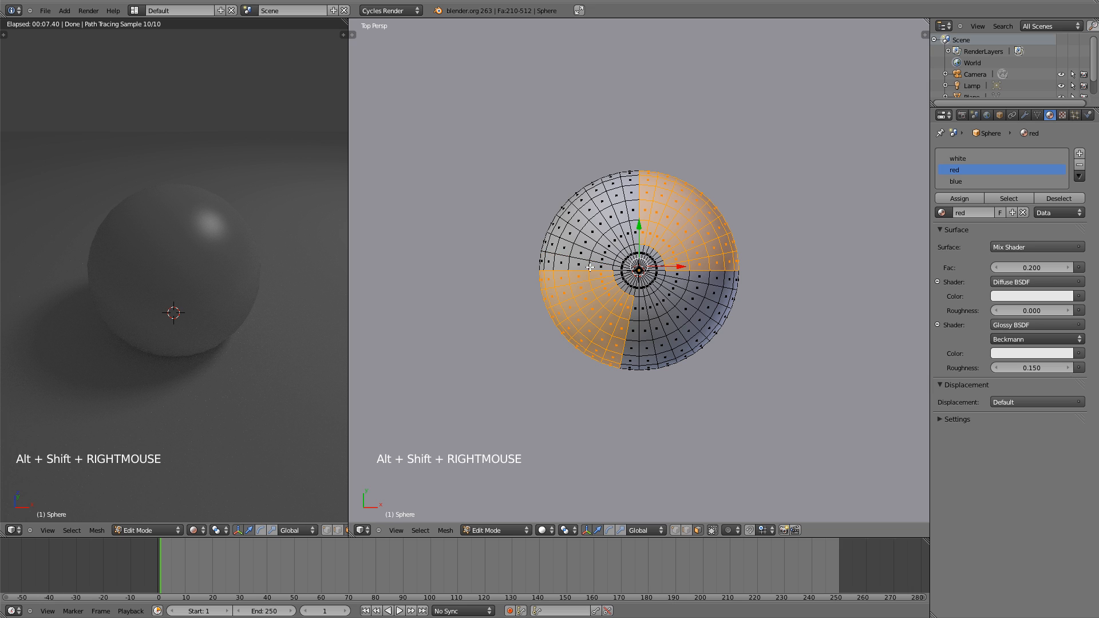
alt+shift+right_click(633, 320)
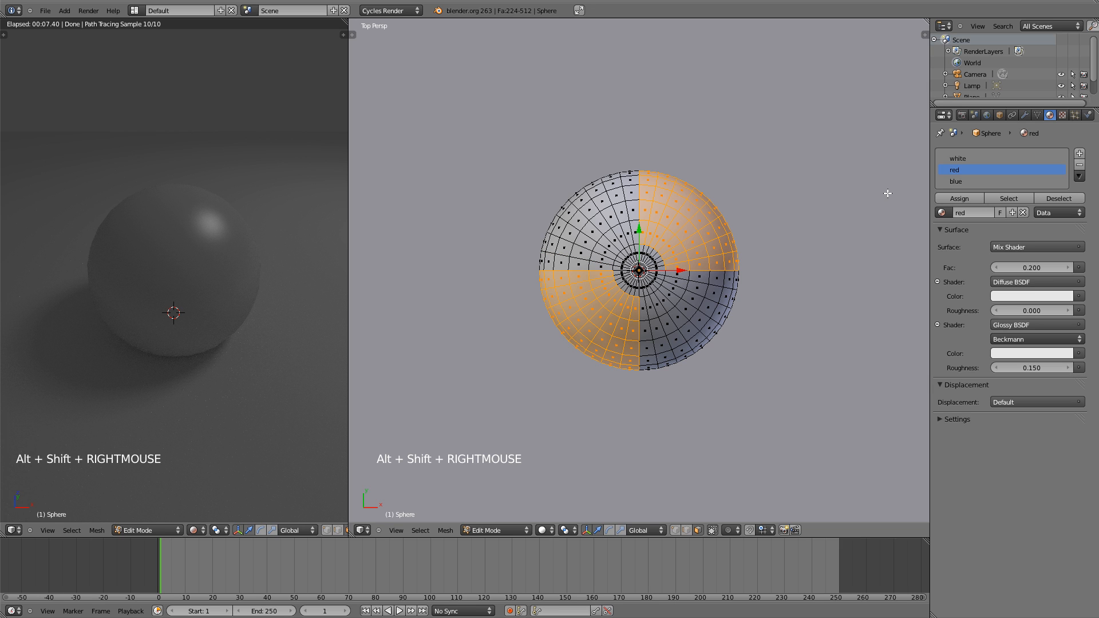
click(959, 198)
Set the "red" material's diffuse color to a strong red and copy it to the glossy color and the viewport color.
click(1016, 296)
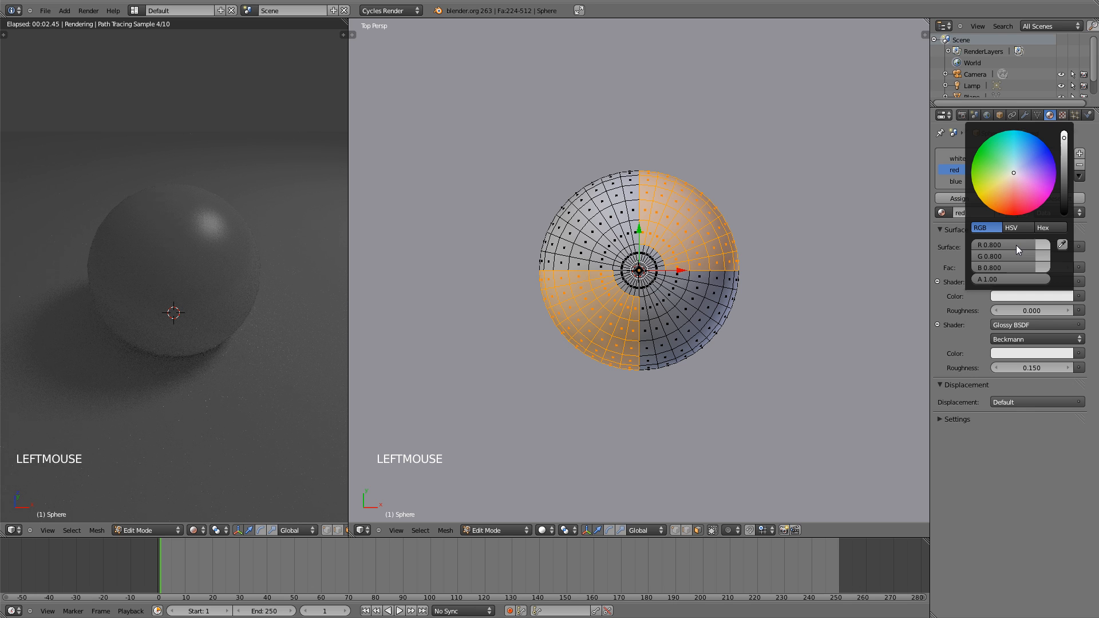
drag(1017, 213, 1019, 220)
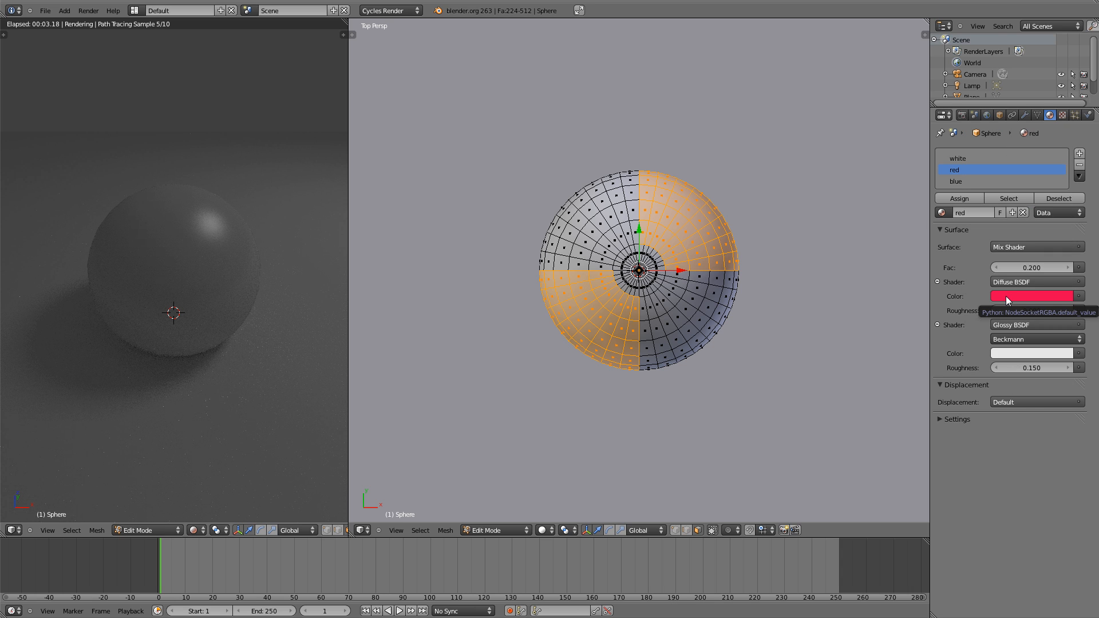
key(ctrl+c)
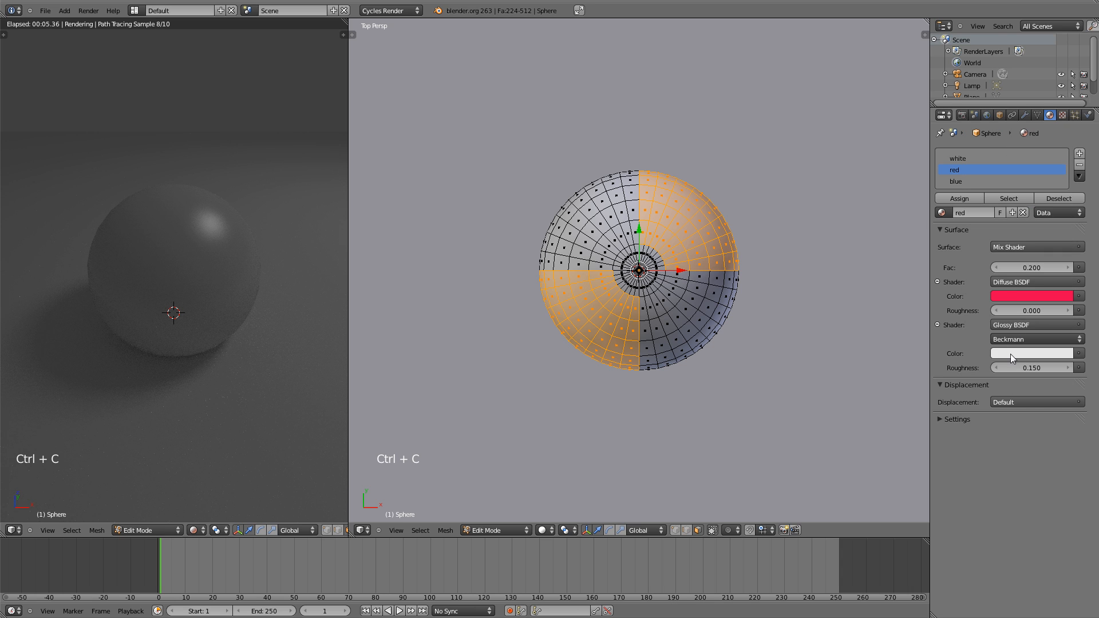
key(ctrl+v)
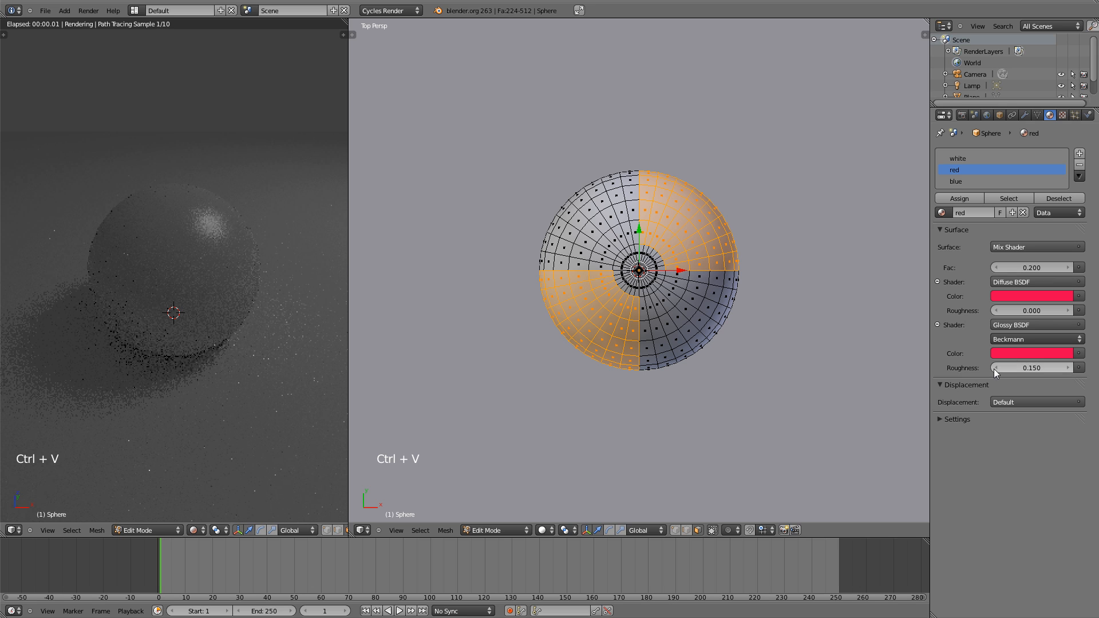
click(955, 420)
key(ctrl+v)
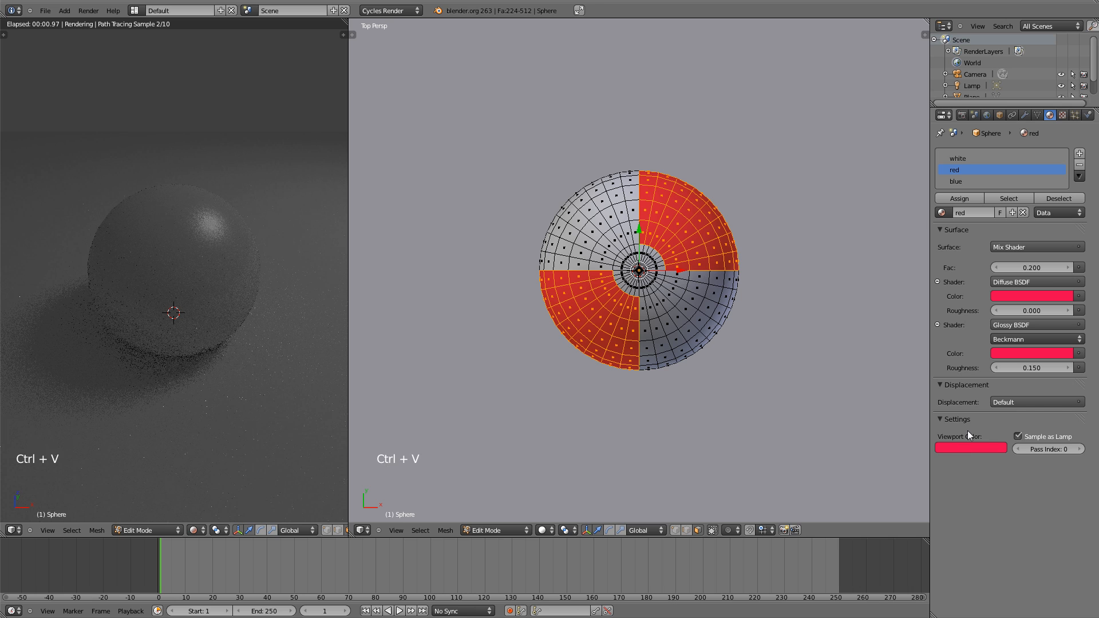
Set the "blue" material's diffuse color to deep blue (R 0.02, G 0, B 0.8) and copy it to the glossy and viewport colors.
click(956, 181)
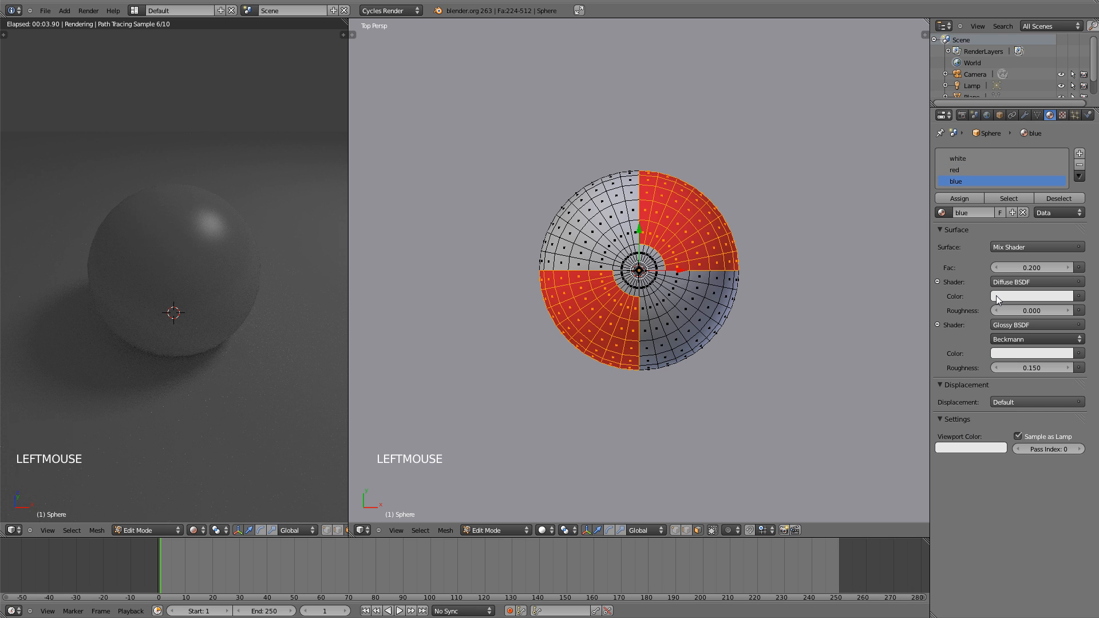
click(997, 295)
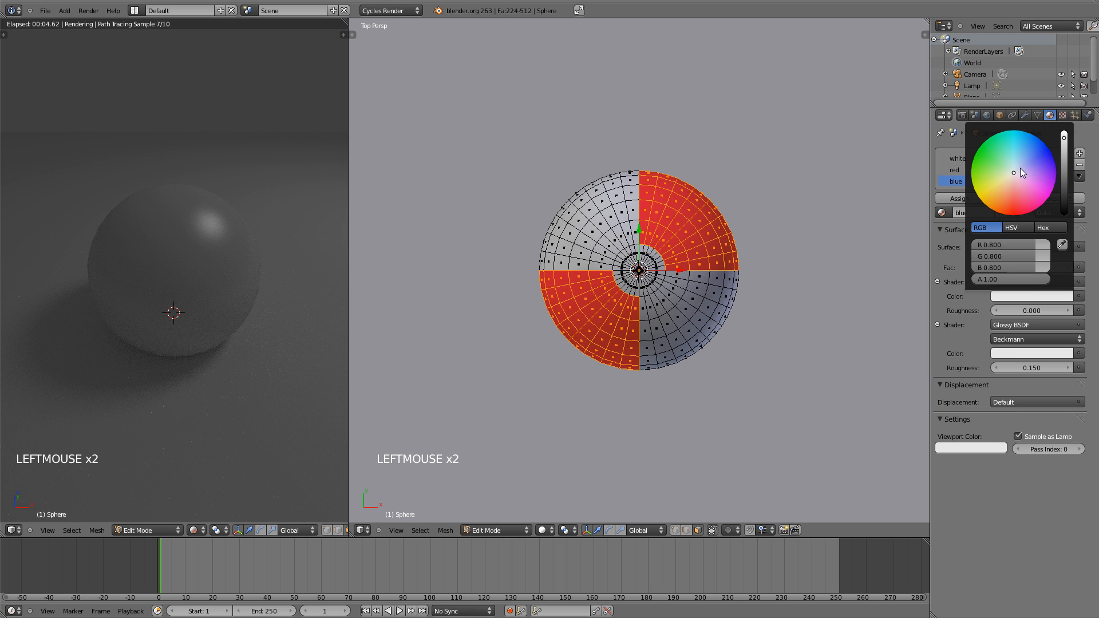
click(1041, 152)
drag(1041, 152, 1056, 151)
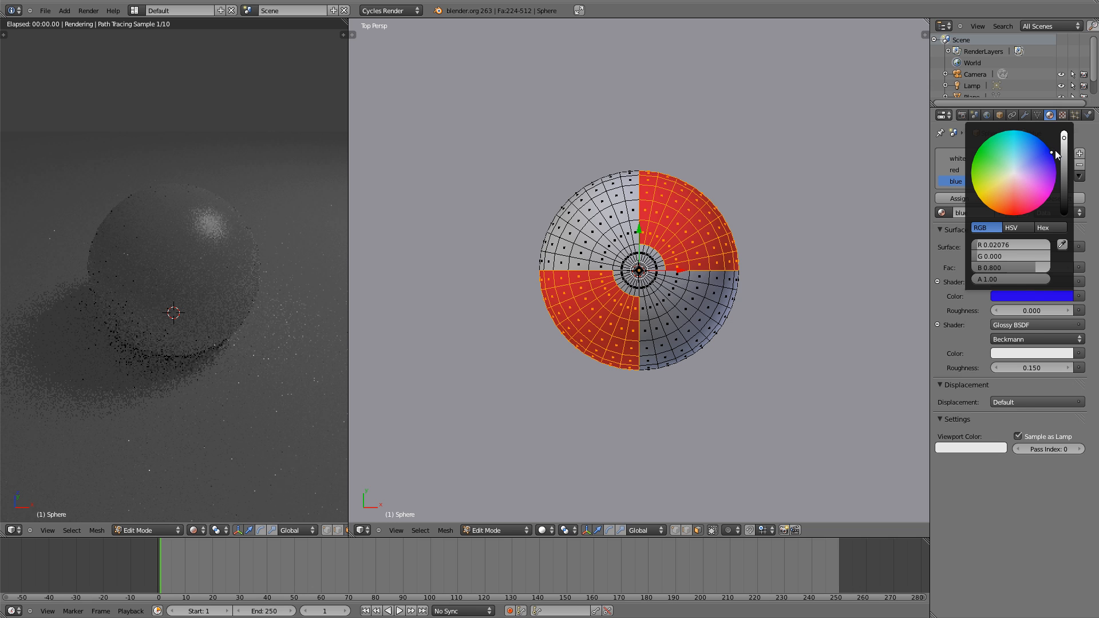
key(ctrl+c)
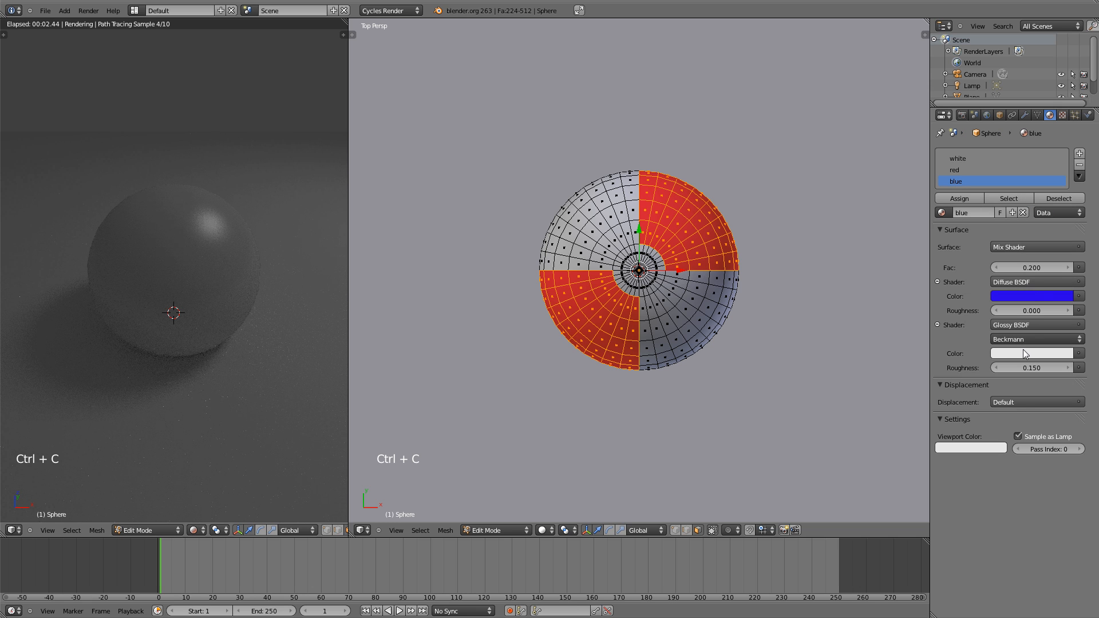
key(ctrl+v)
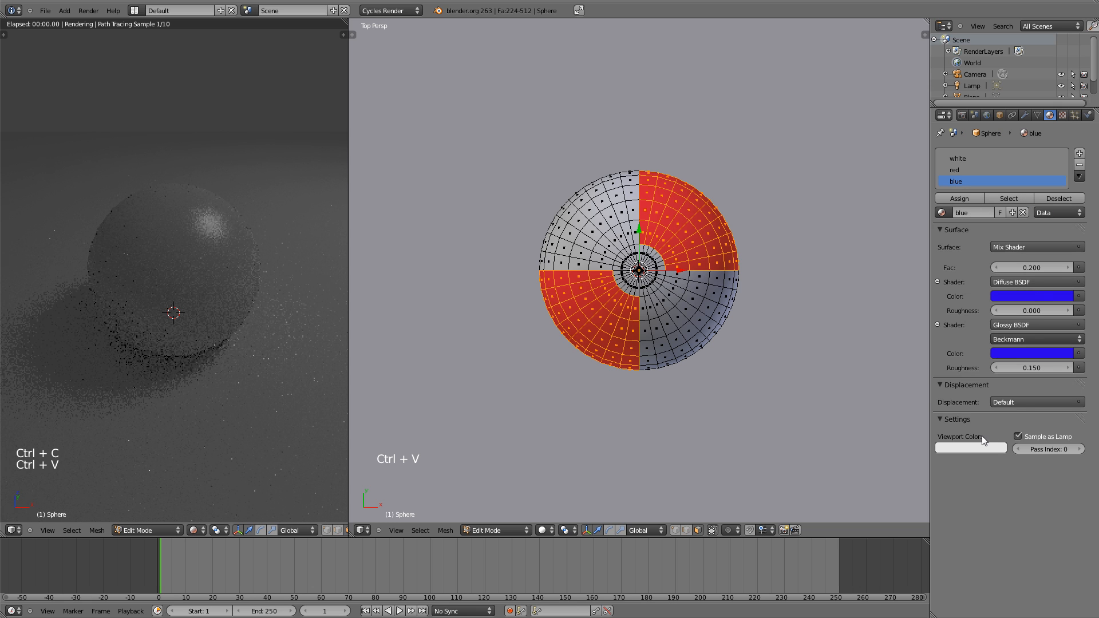
key(ctrl+v)
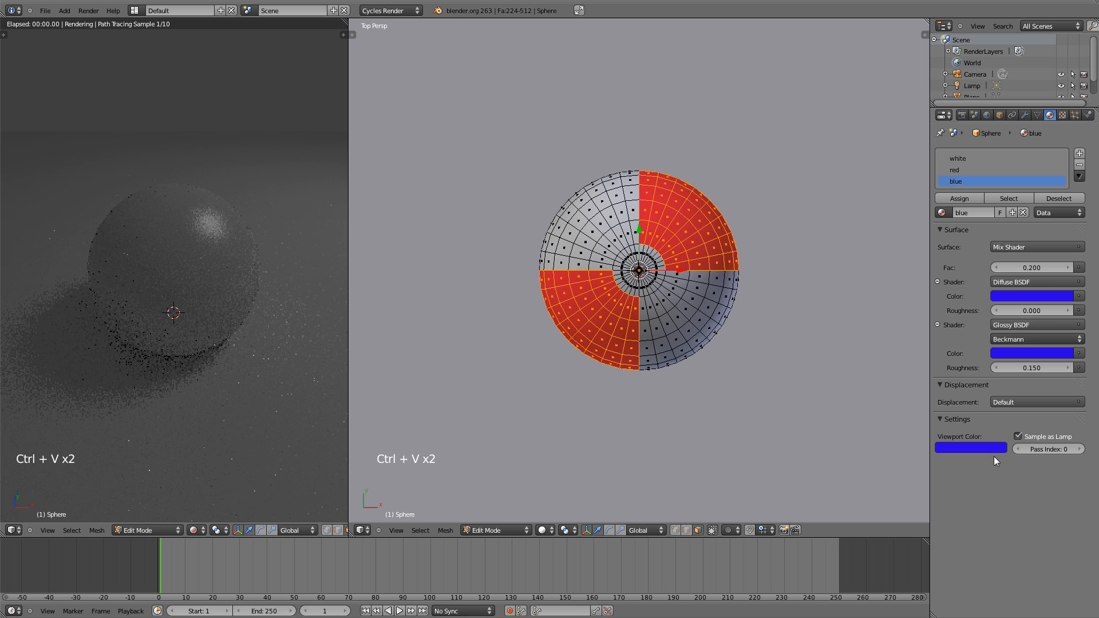
Replace the selection with all the vertical face strips in the sphere's unpainted +X/-Y quarter.
alt+right_click(690, 318)
alt+shift+right_click(695, 308)
alt+shift+right_click(701, 299)
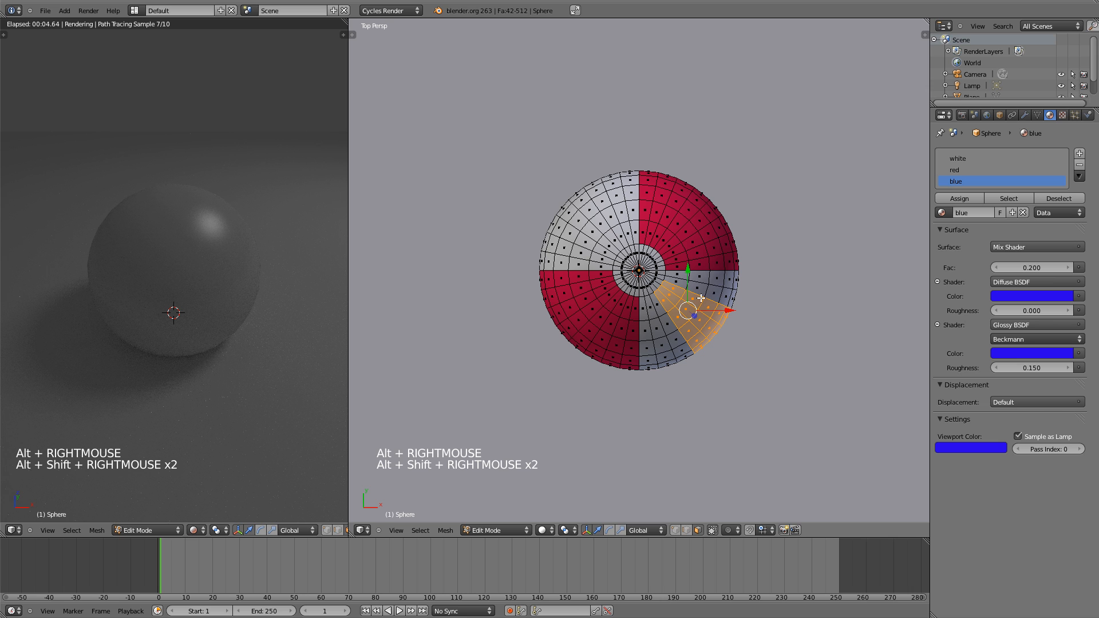
alt+shift+right_click(704, 291)
alt+shift+right_click(708, 280)
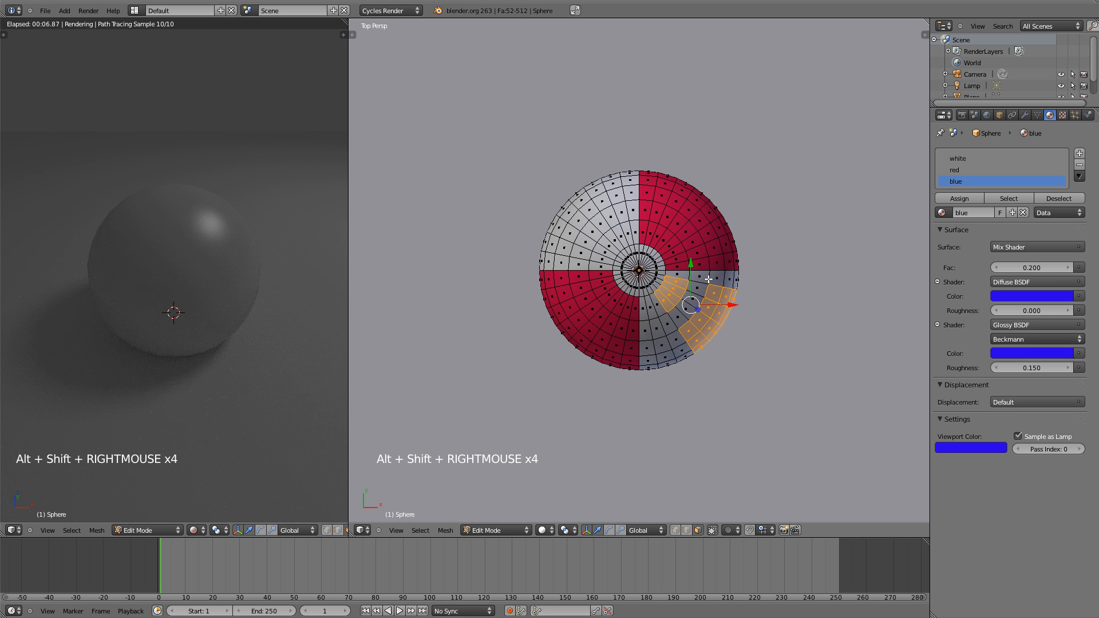
key(ctrl+z)
alt+shift+right_click(709, 277)
alt+shift+right_click(672, 332)
alt+shift+right_click(659, 338)
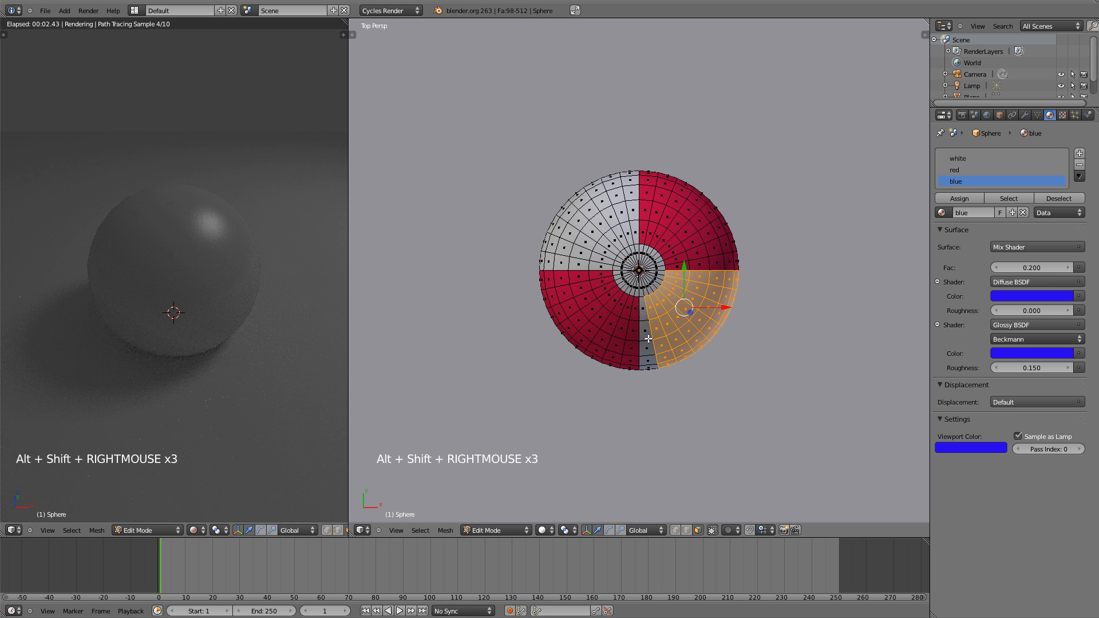
alt+shift+right_click(648, 339)
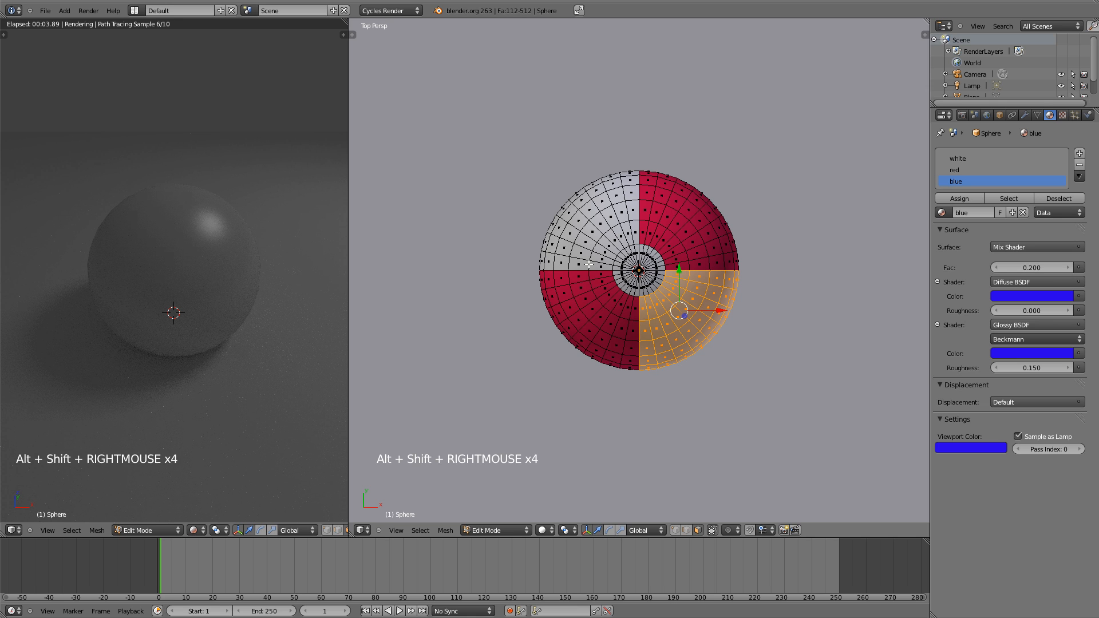
Add all face strips of the sphere's unpainted -X/+Y quarter to the selection, assign the "blue" material to both quarters, and deselect everything.
alt+shift+right_click(589, 265)
alt+shift+right_click(593, 252)
alt+shift+right_click(596, 240)
alt+shift+right_click(605, 232)
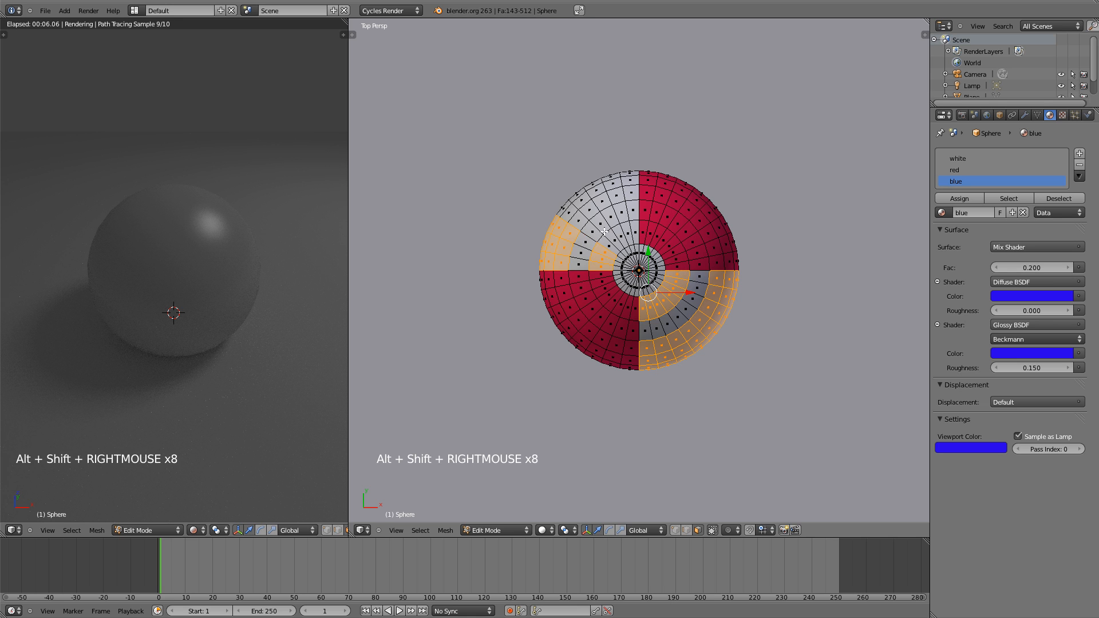
key(ctrl+z)
alt+shift+right_click(604, 237)
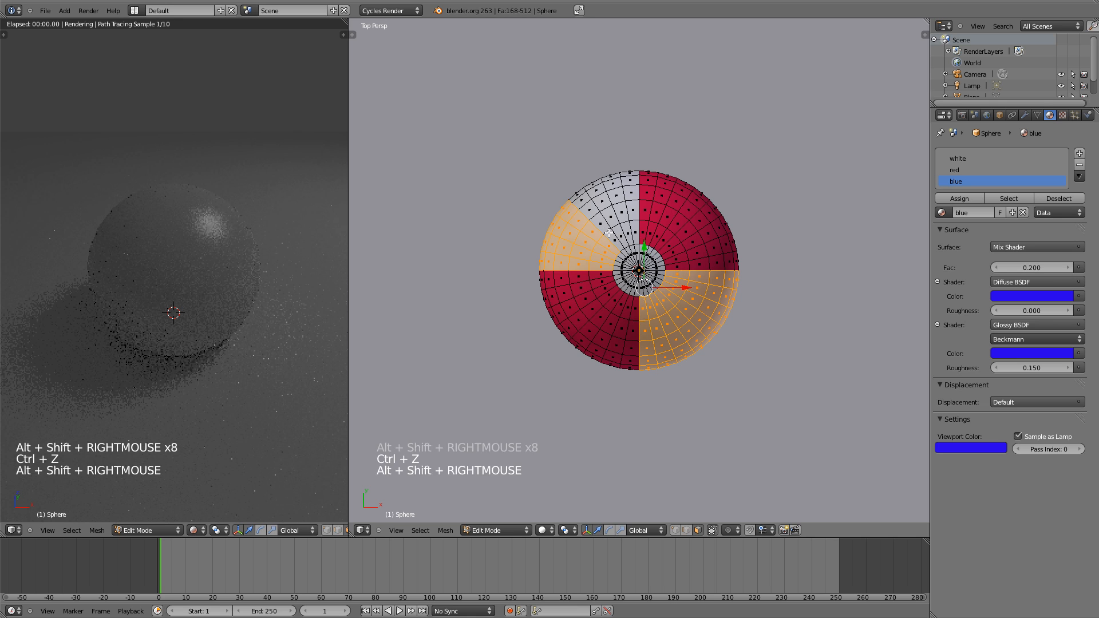
alt+shift+right_click(615, 232)
alt+shift+right_click(627, 226)
alt+shift+right_click(637, 221)
alt+shift+right_click(633, 221)
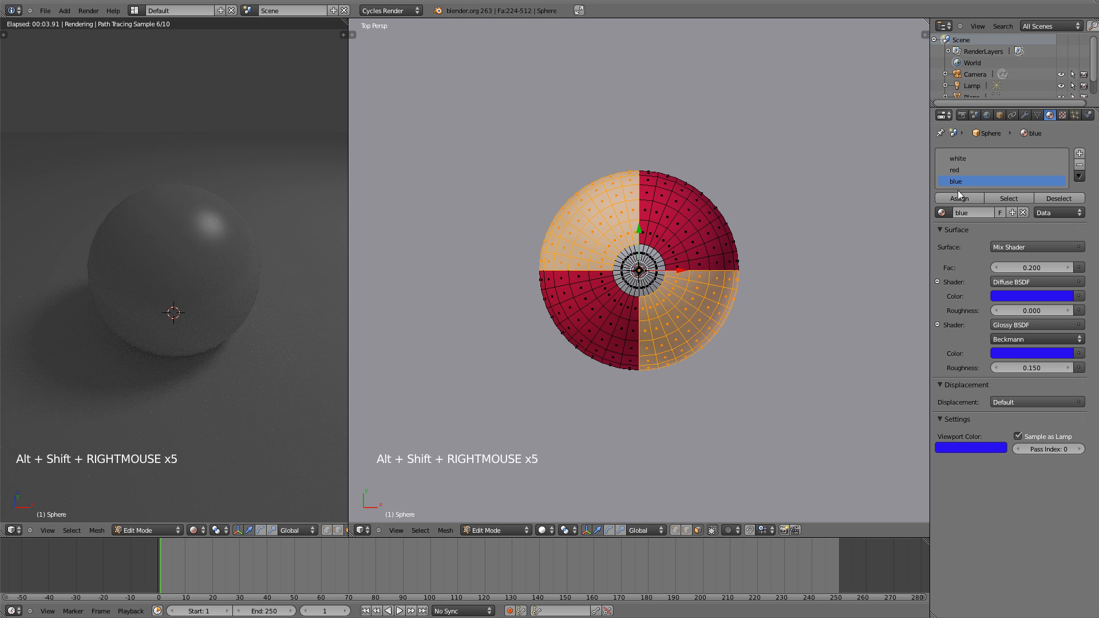
click(959, 197)
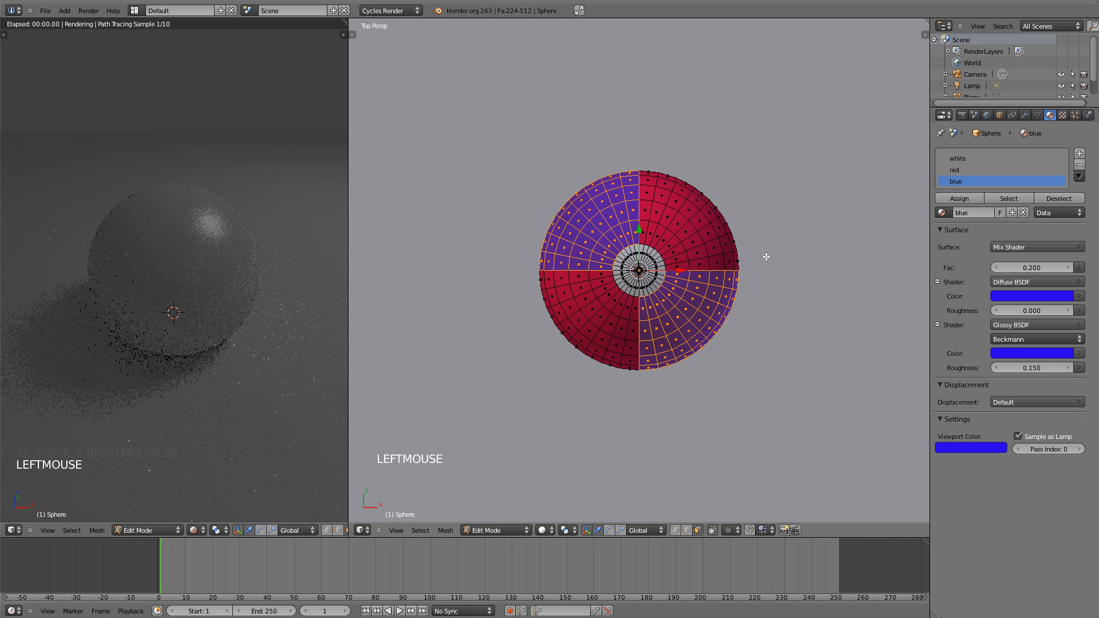
key(a)
key(Tab)
key(Tab)
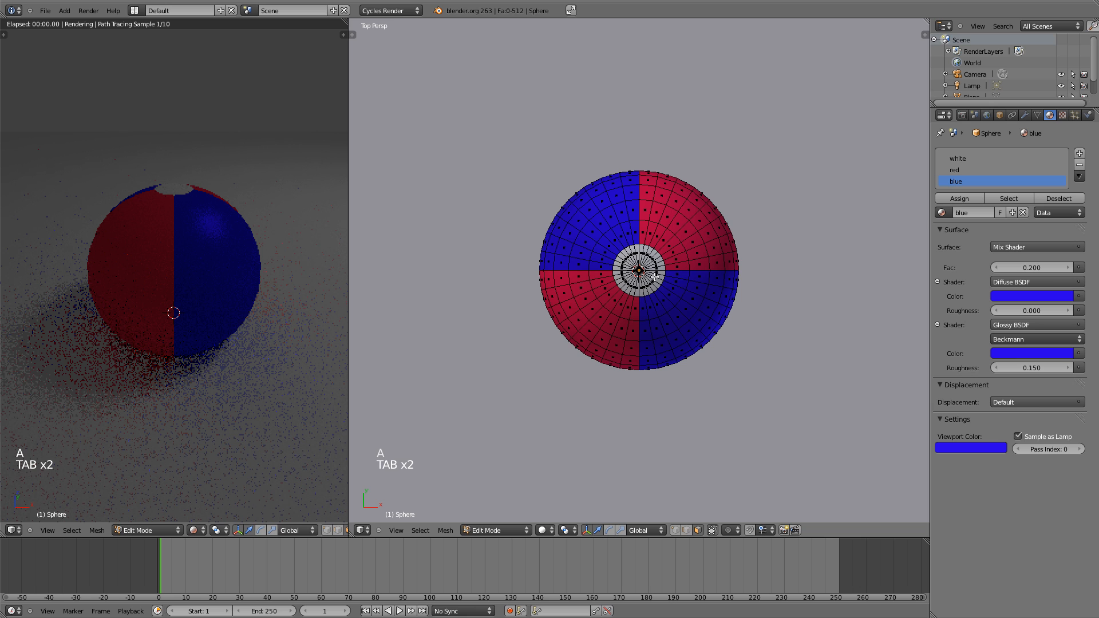
Circle-select the face caps at both poles of the sphere, assign the "white" material to them, and return to Object Mode.
click(958, 157)
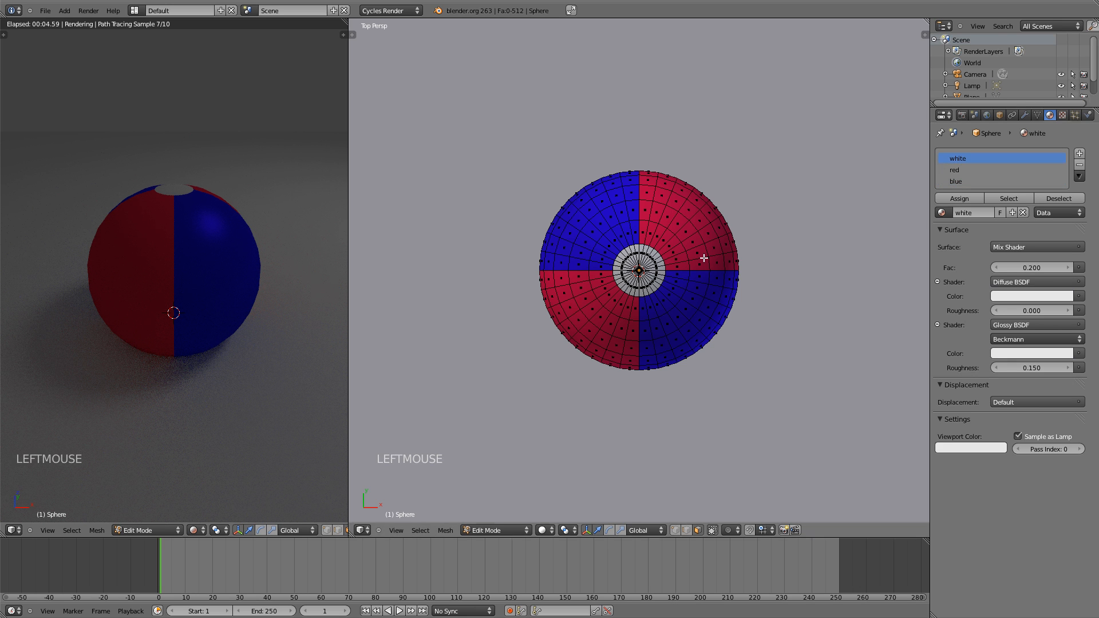
scroll(704, 258, up, 1)
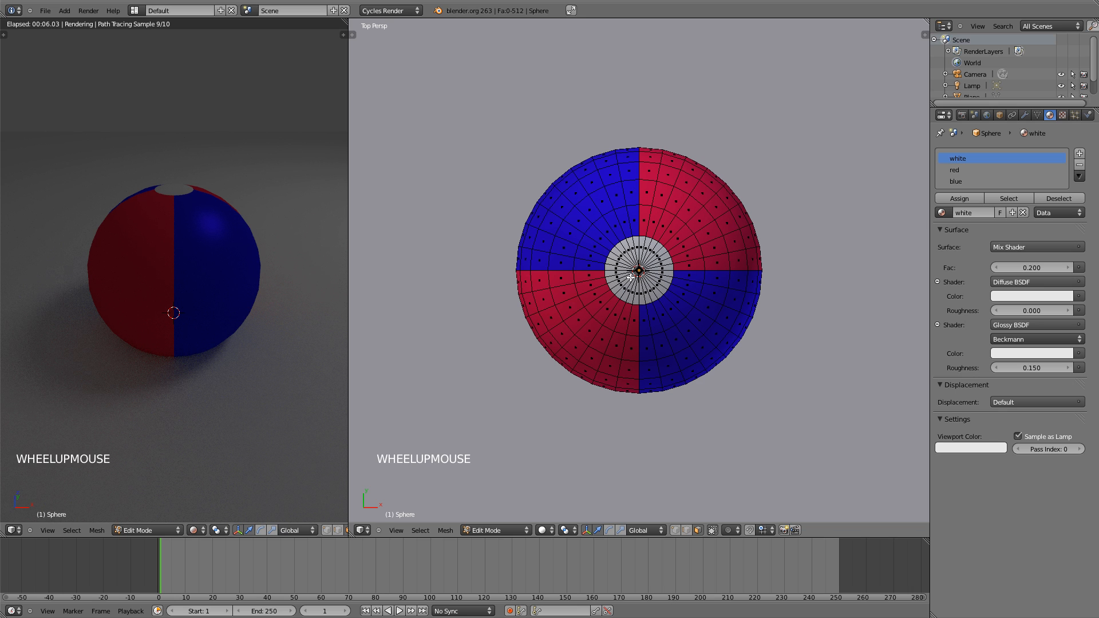
key(c)
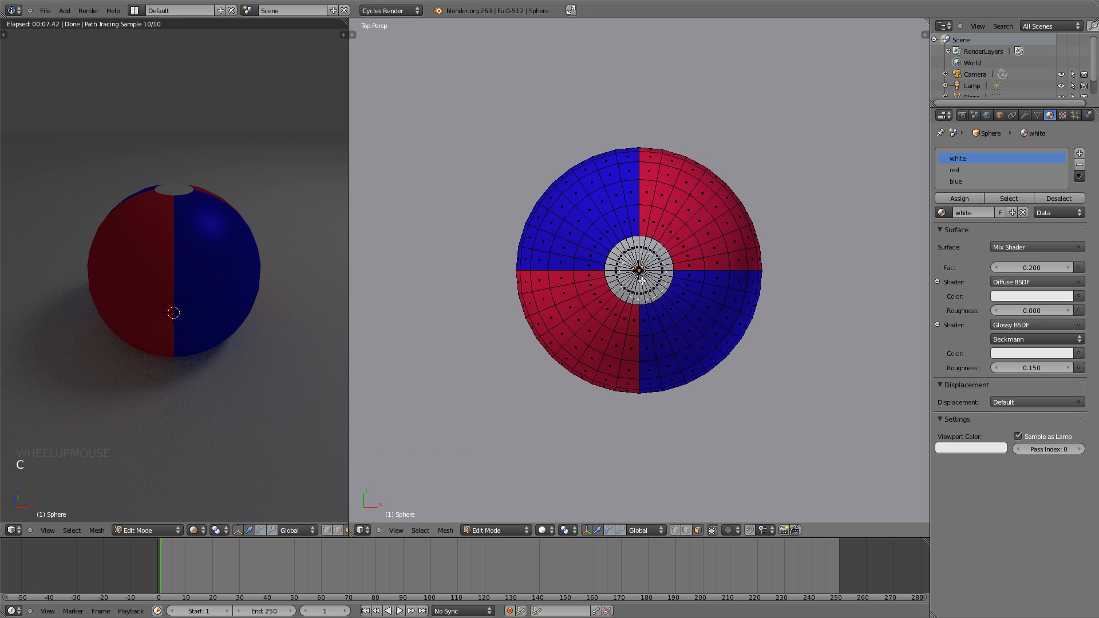
click(640, 270)
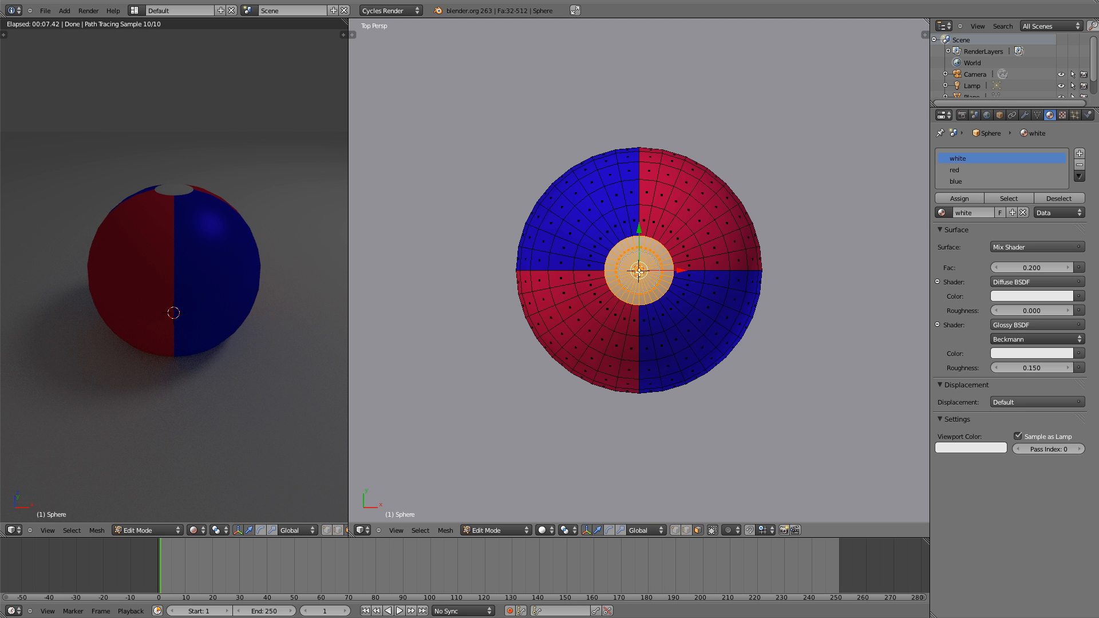
right_click(684, 363)
middle_drag(683, 363, 651, 289)
key(c)
click(650, 289)
right_click(733, 249)
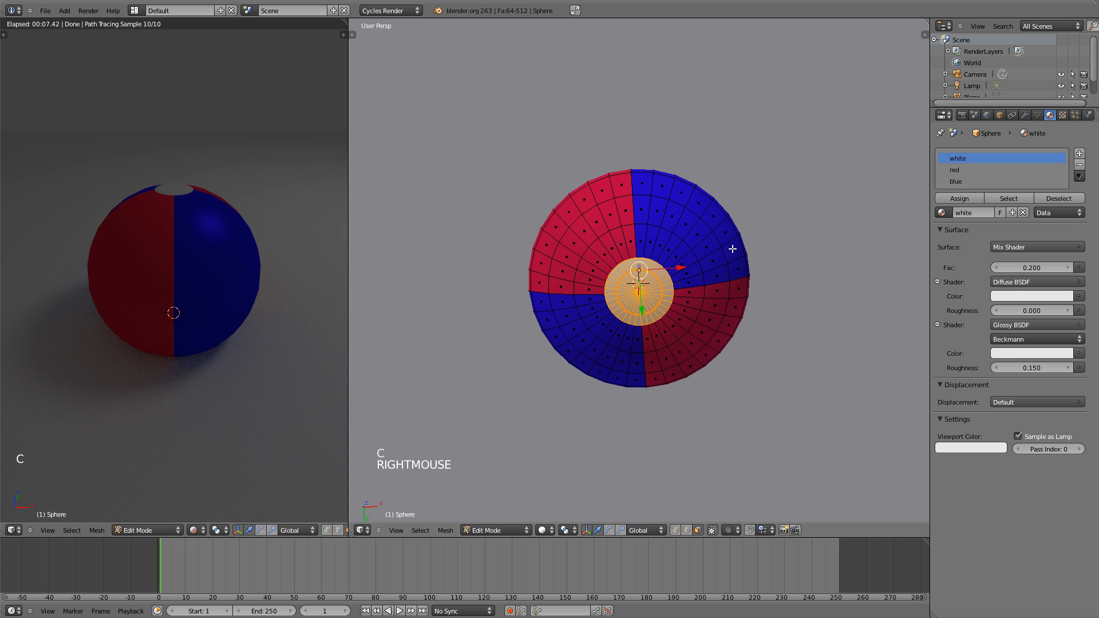
click(968, 198)
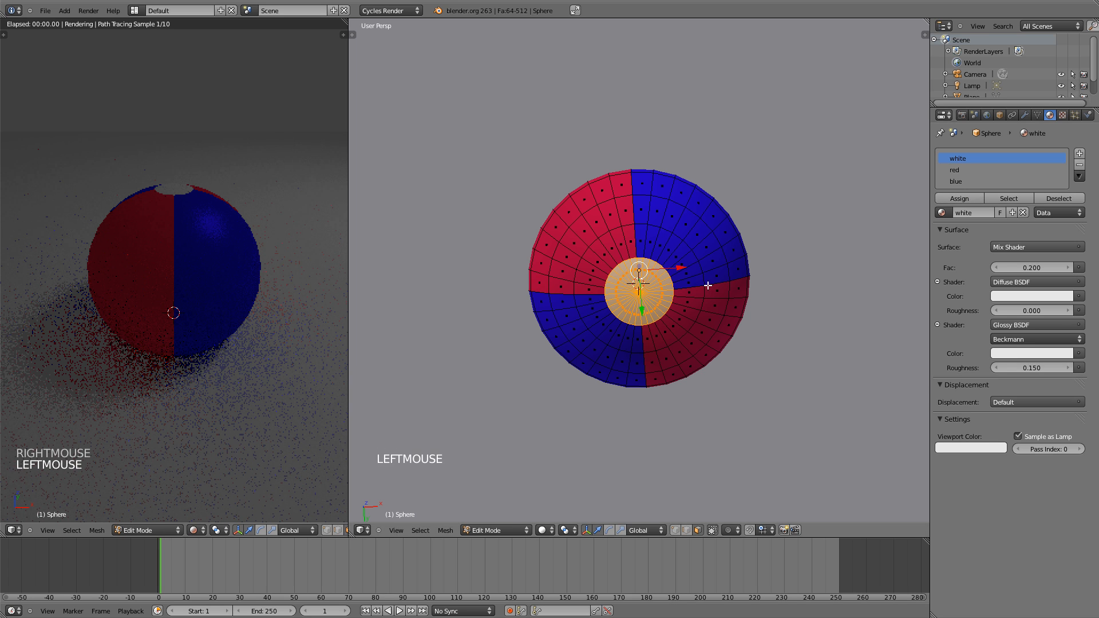
key(Tab)
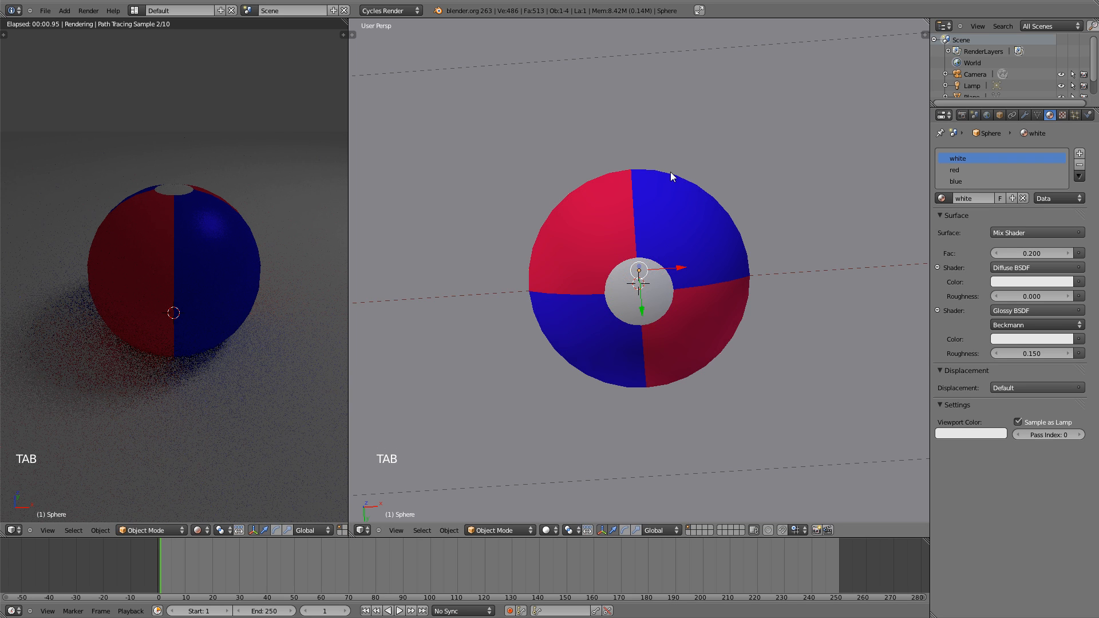
Change the scene's lamp to the Sun type and enable nodes for its emission settings.
middle_drag(671, 171, 428, 243)
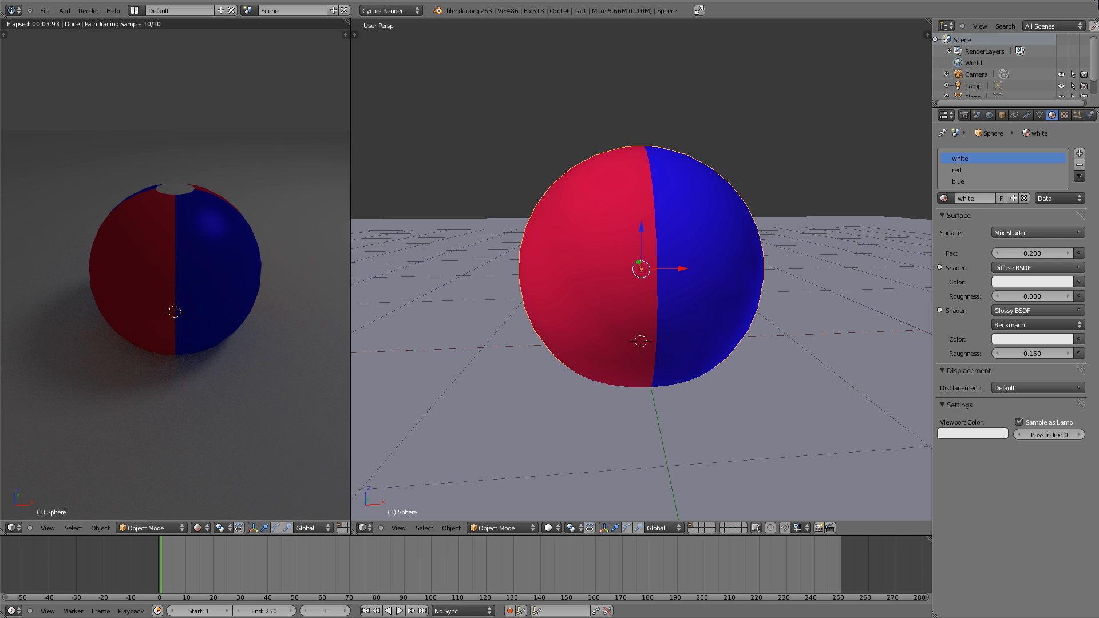
scroll(806, 76, down, 10)
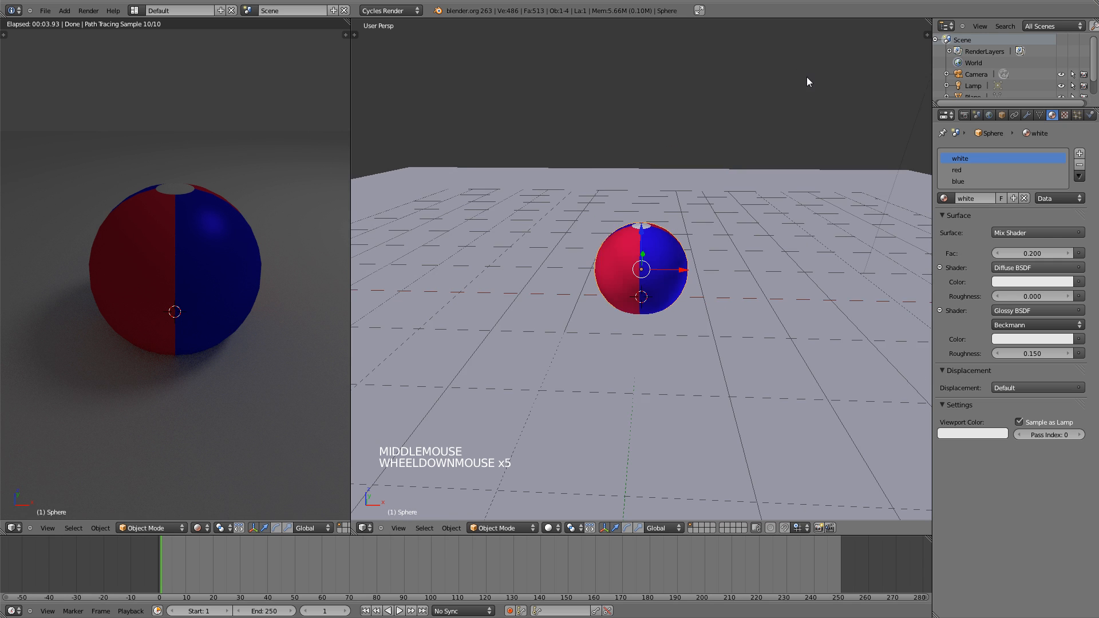
right_click(767, 114)
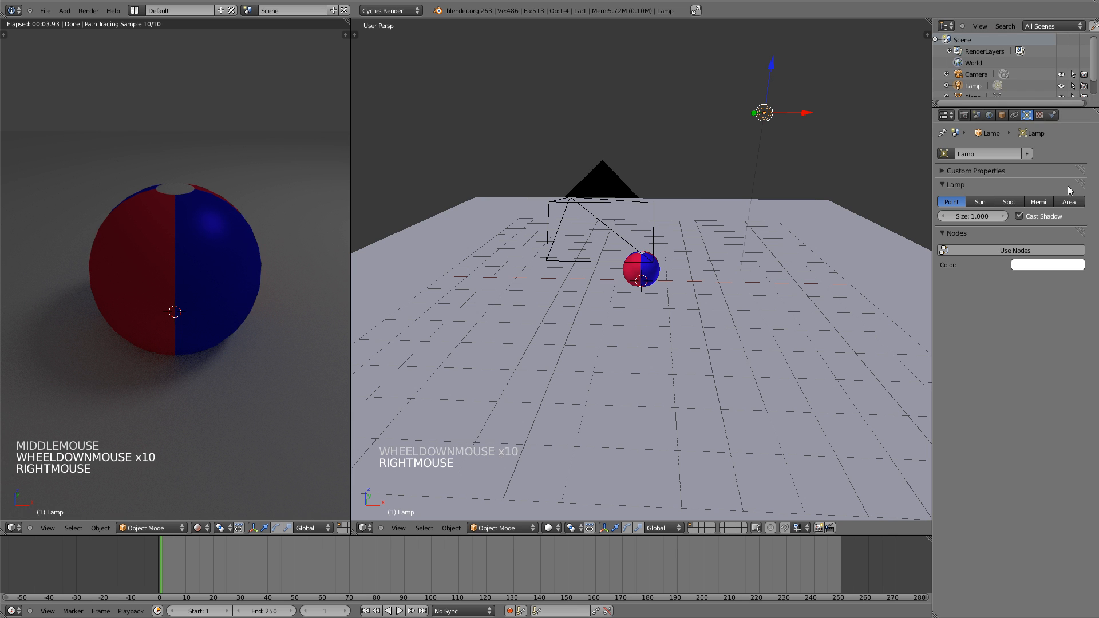
click(986, 201)
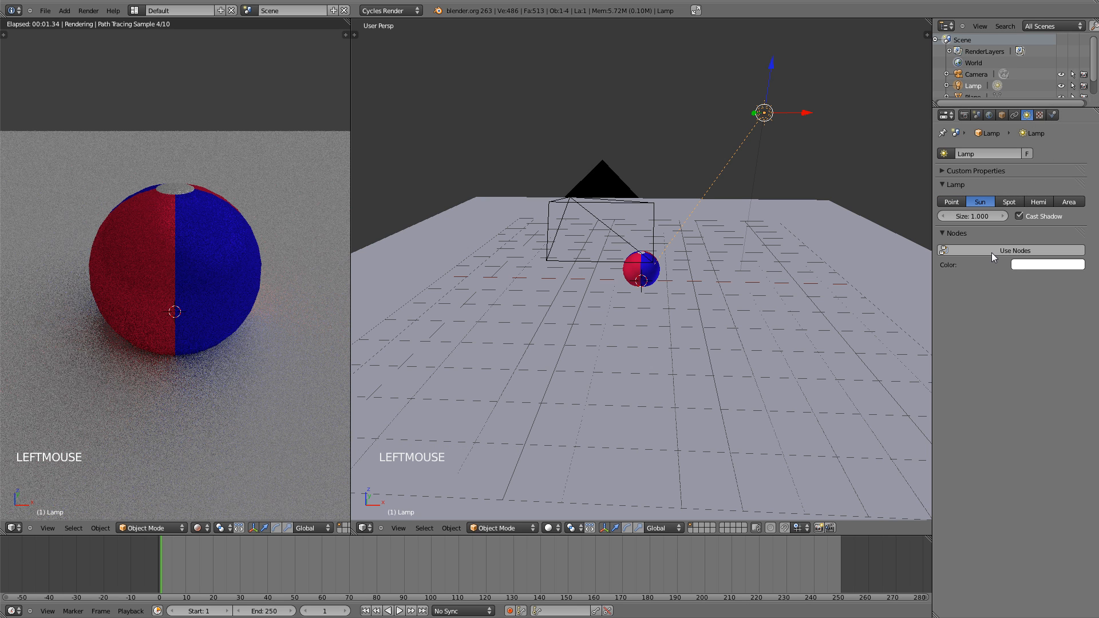
click(991, 252)
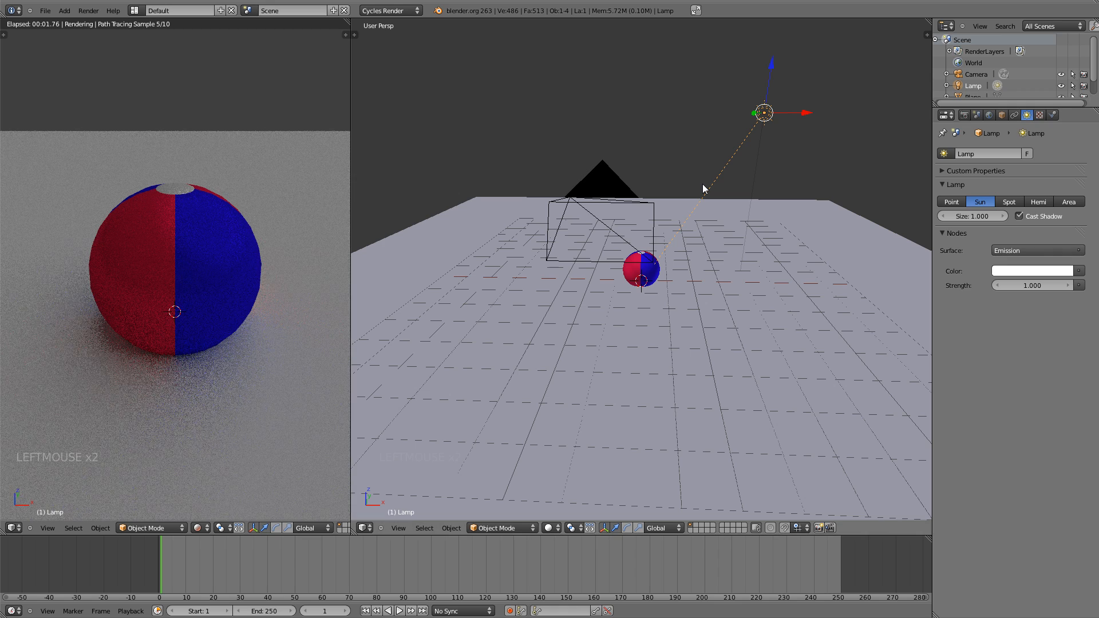
In the right side view, move the sun lamp about 8 units toward +Y and slightly higher, and rotate it to shine diagonally down at the sphere.
key(KP_3)
scroll(703, 188, down, 2)
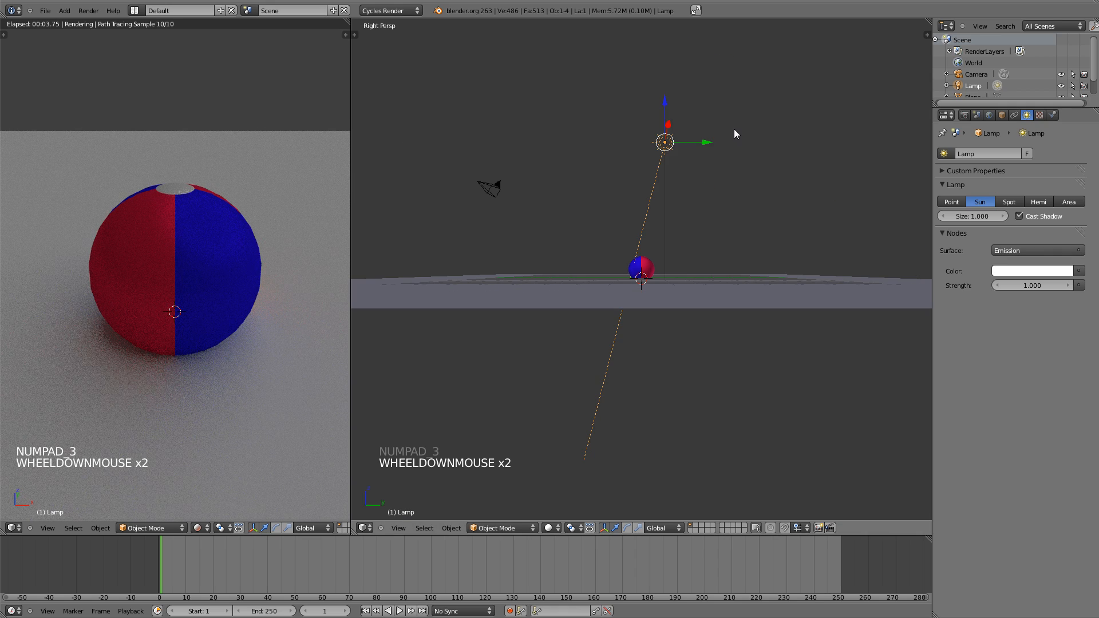
key(r)
click(713, 180)
key(g)
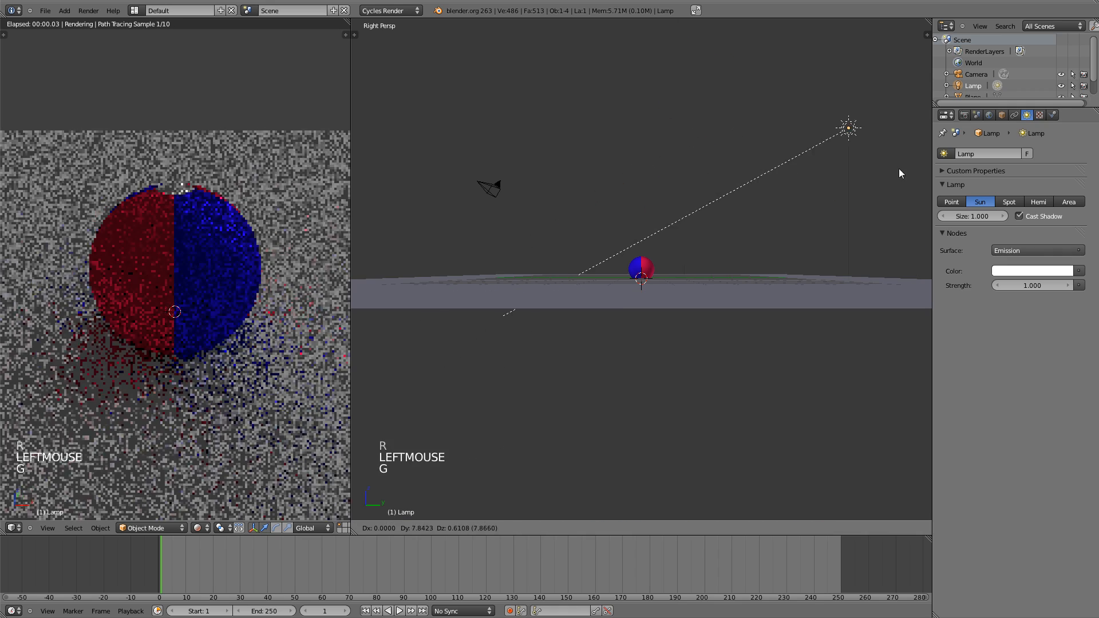
click(888, 173)
key(r)
click(894, 153)
key(g)
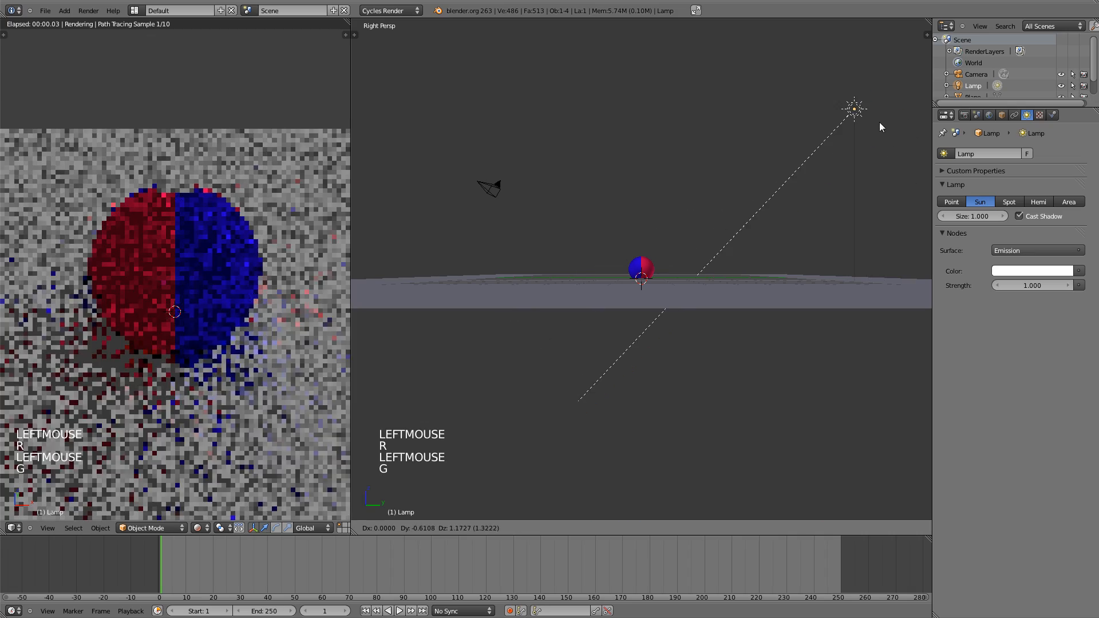
click(866, 108)
key(g)
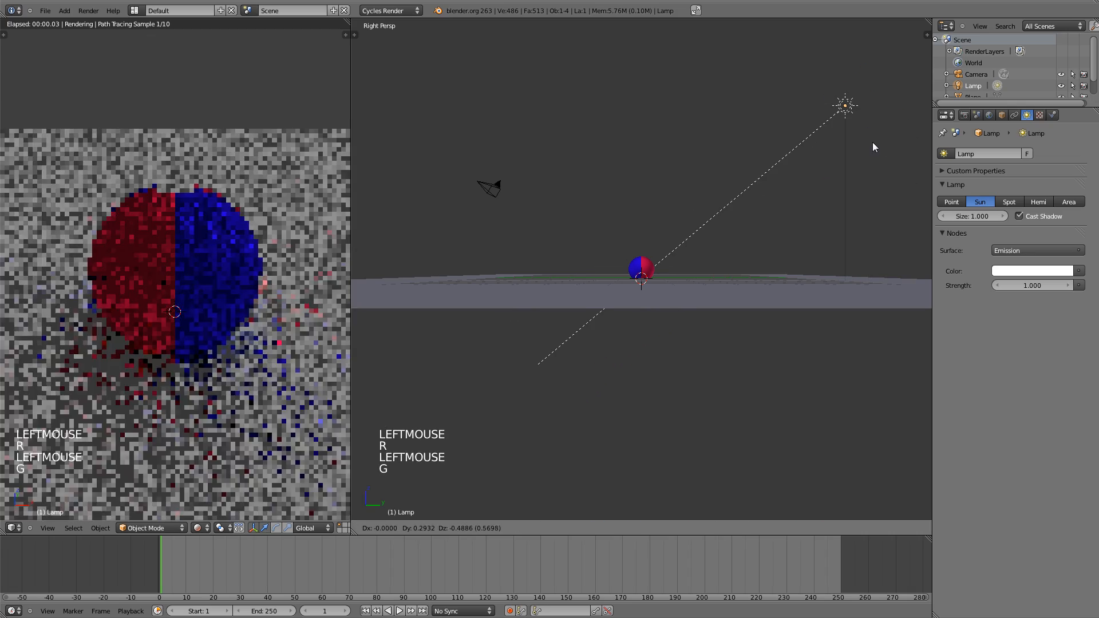
click(873, 144)
Set the sun lamp's emission strength to 5.
double_click(1019, 285)
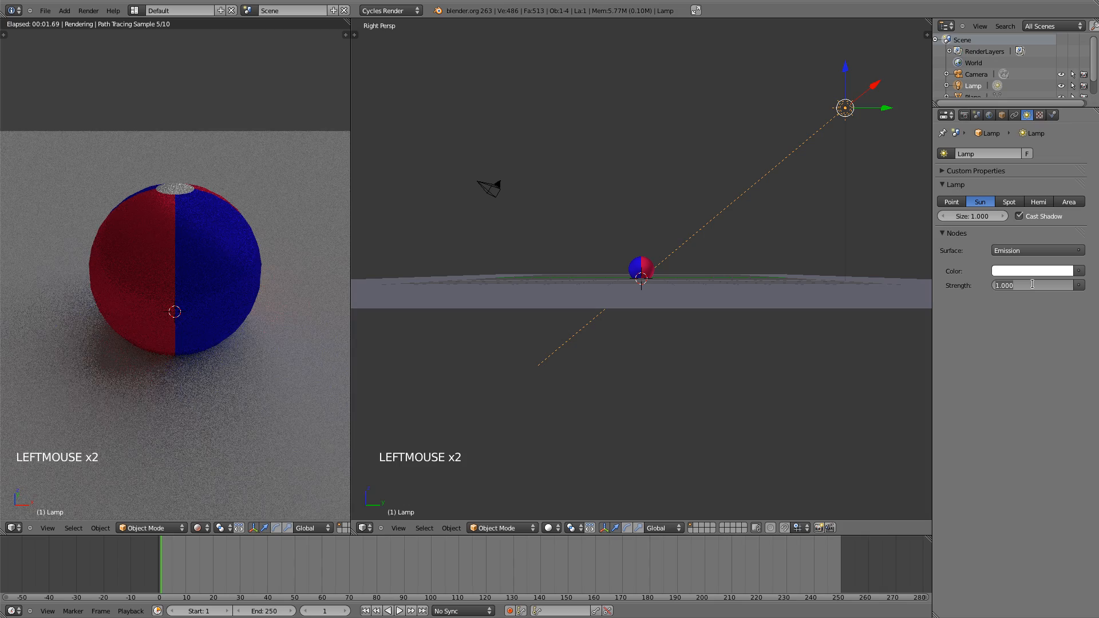
text(5)
key(Return)
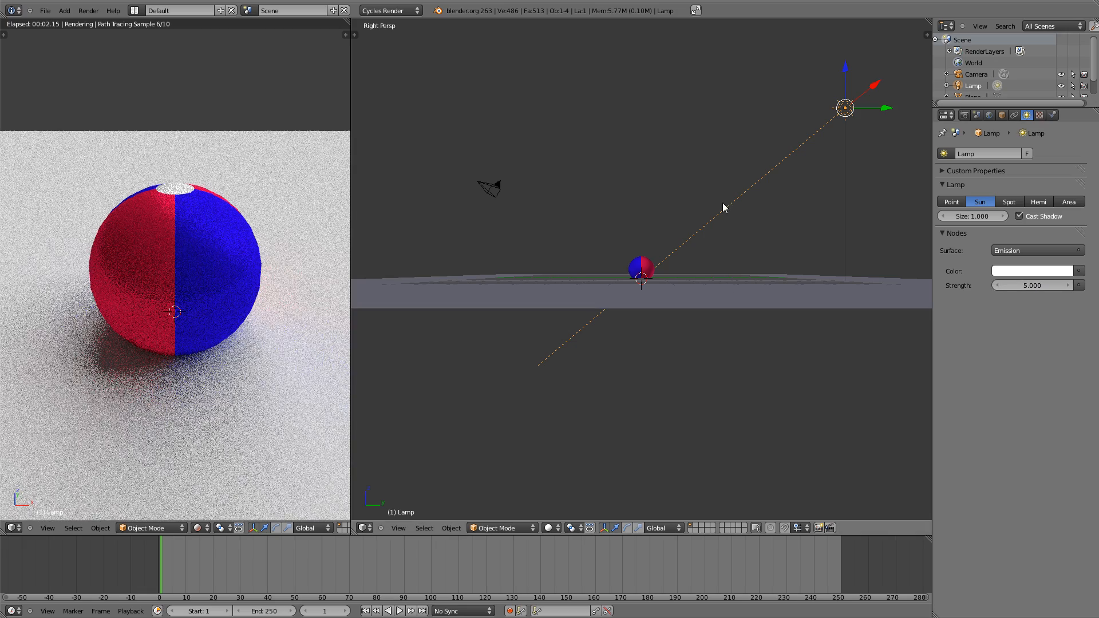
Give the ground plane a new diffuse material and use an Image Texture as its color input.
middle_drag(724, 206, 725, 251)
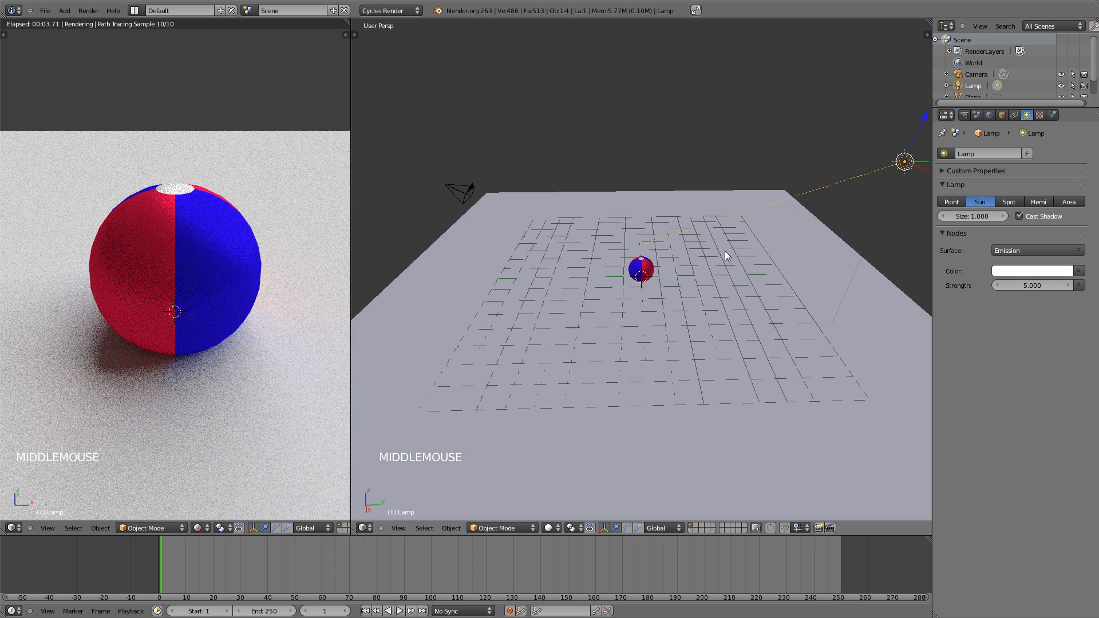
right_click(815, 333)
click(1052, 116)
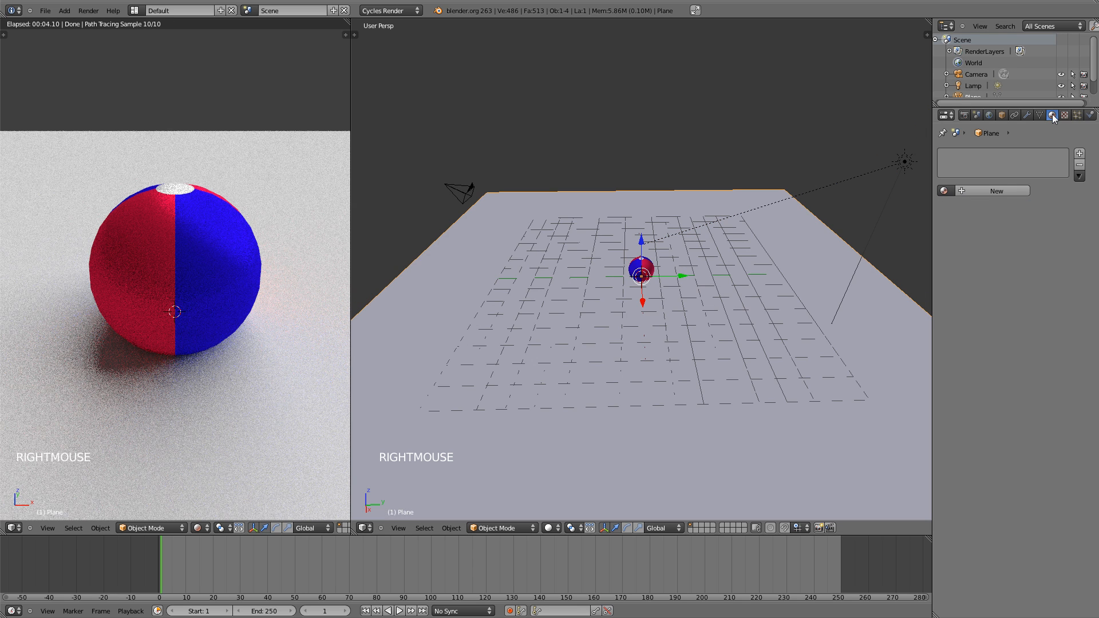
click(1008, 191)
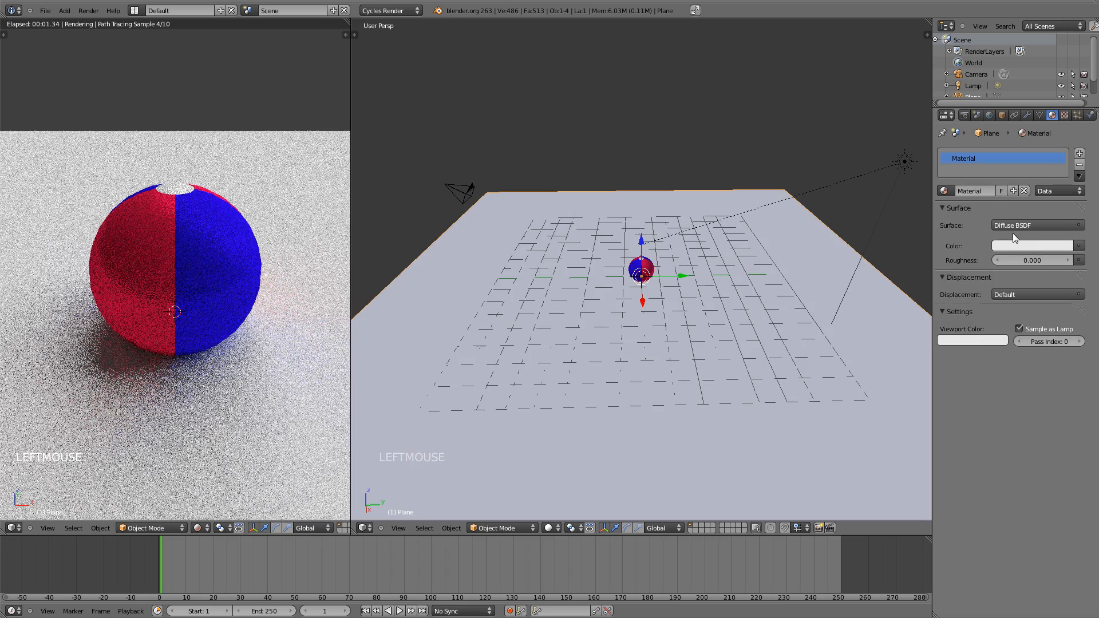
click(1079, 246)
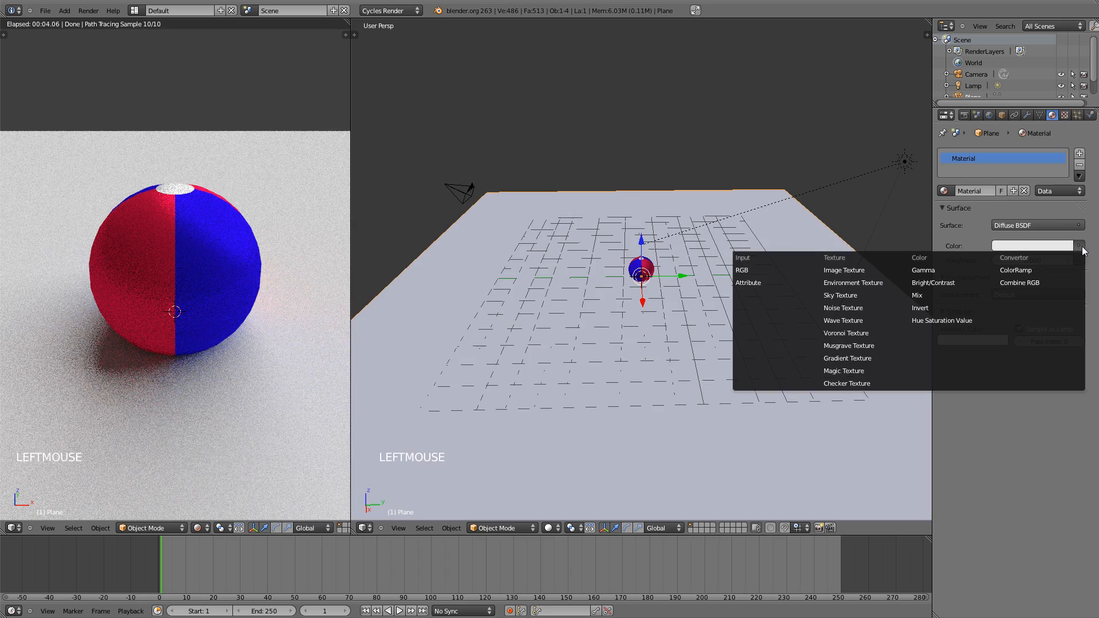
click(879, 270)
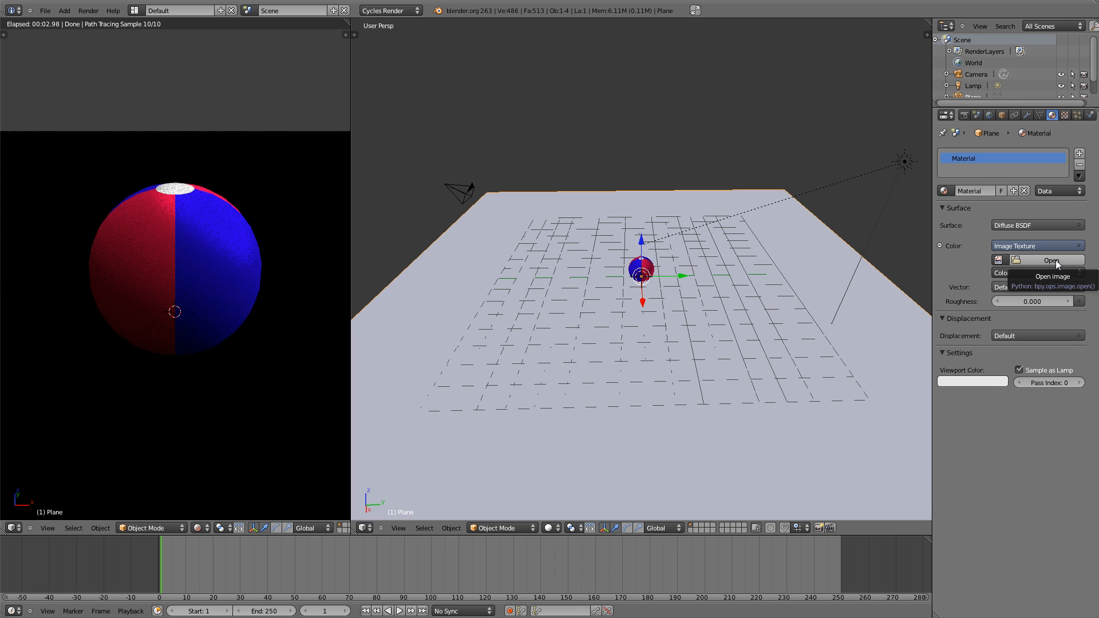
Load the wood planks image (0185_5_S.jpg) from the Textures folder and set the texture's vector to the UV texture coordinate.
click(1056, 260)
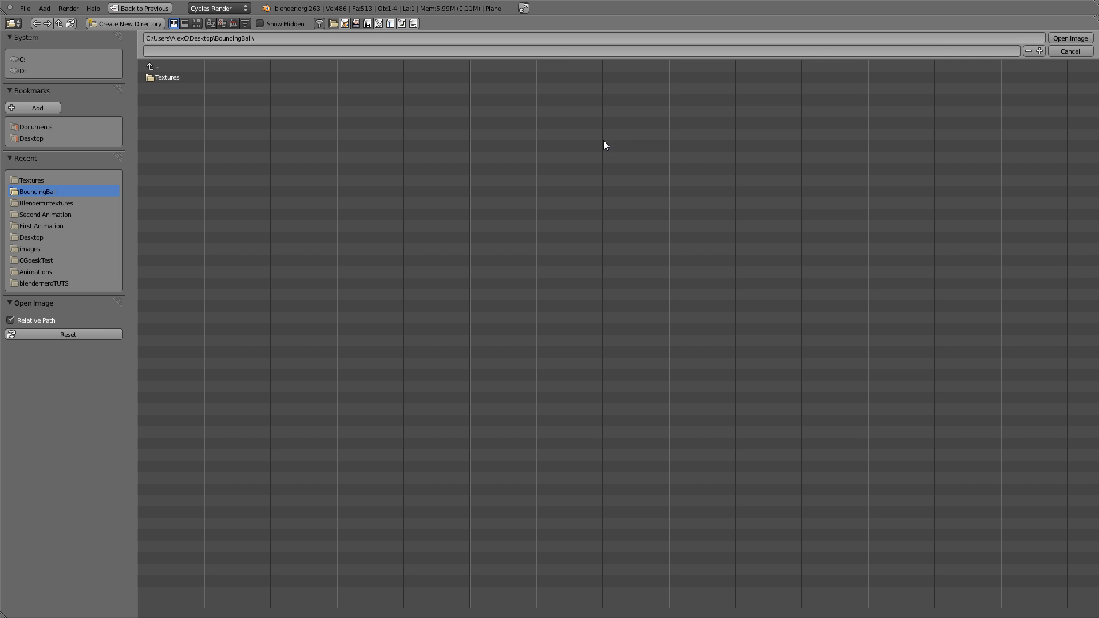
double_click(156, 76)
double_click(158, 76)
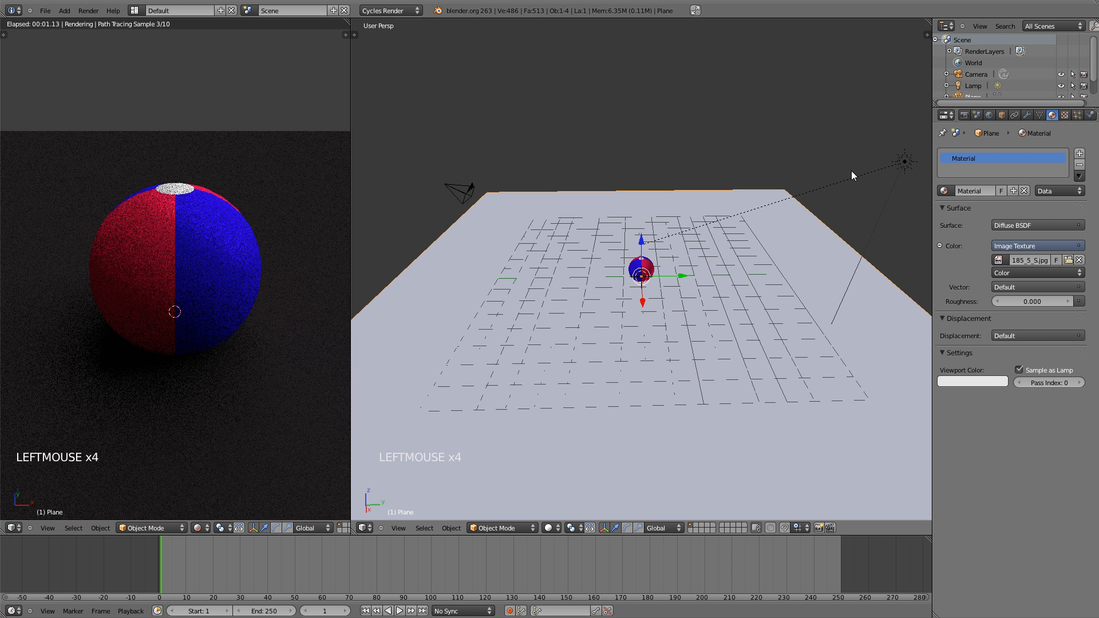
click(1014, 287)
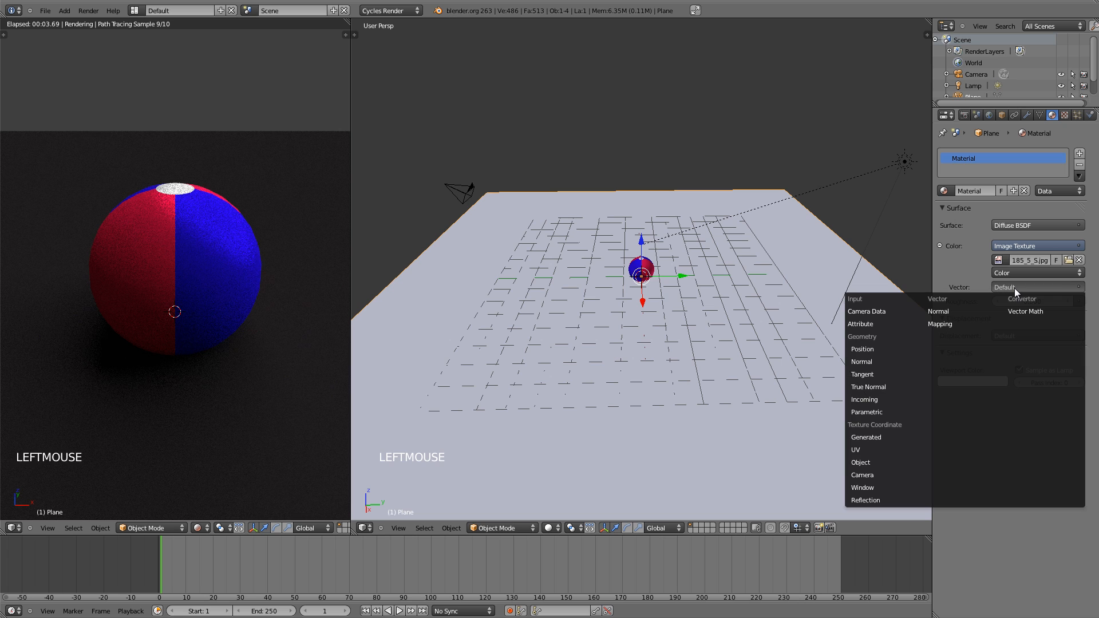
click(900, 452)
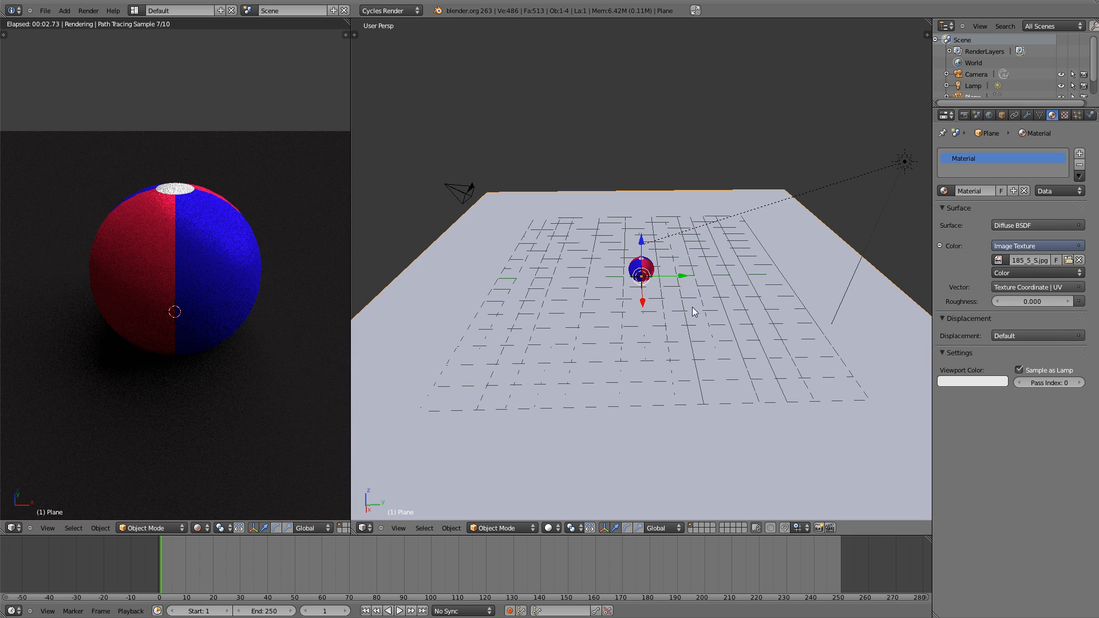
Switch the rendered view's area to the UV/Image Editor and UV-unwrap the ground plane in Edit Mode with the standard Unwrap.
key(Tab)
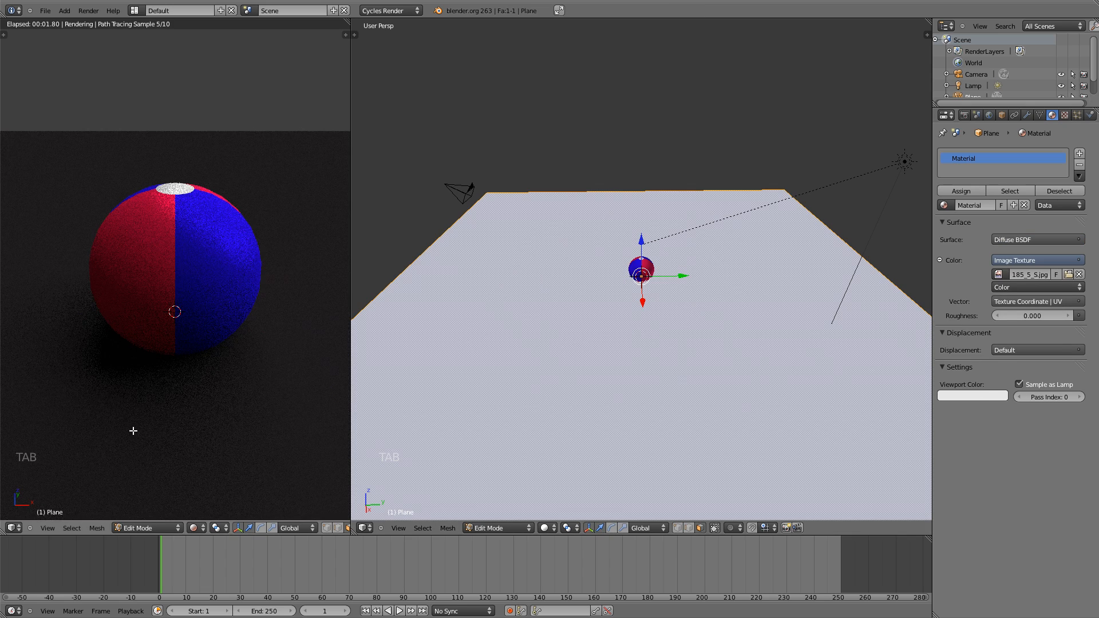
click(12, 528)
click(29, 452)
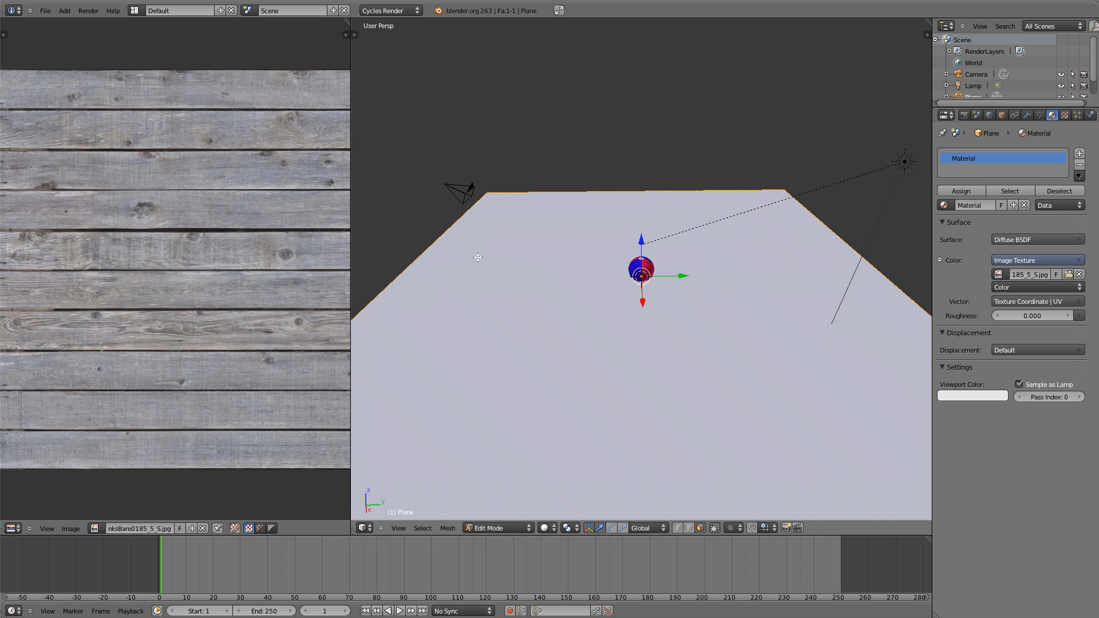
key(u)
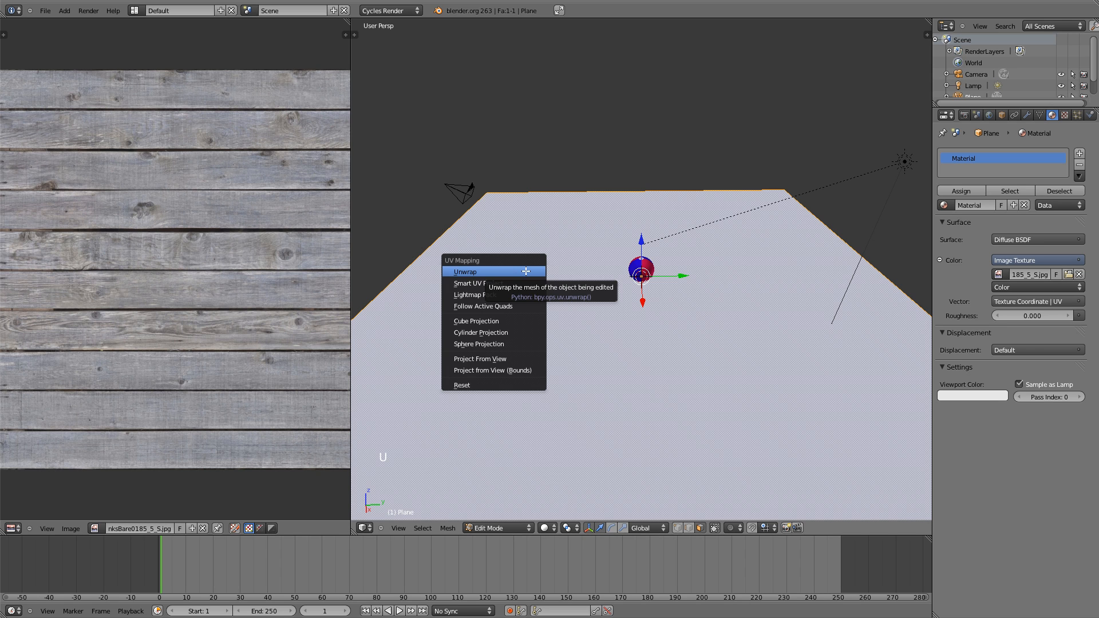
click(526, 272)
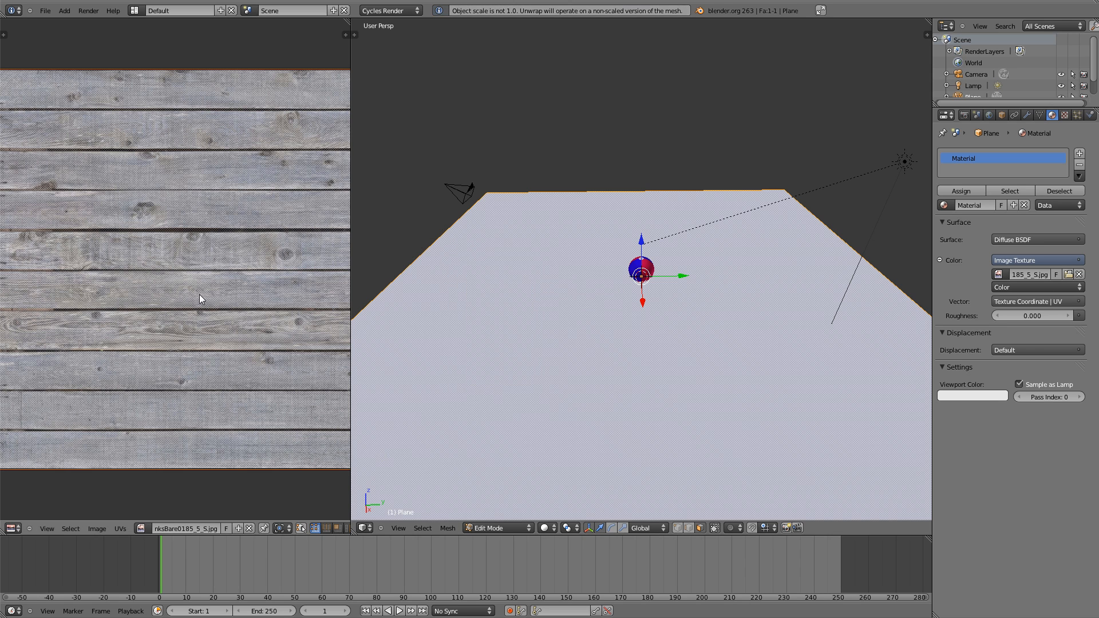
scroll(209, 288, down, 1)
scroll(210, 288, down, 1)
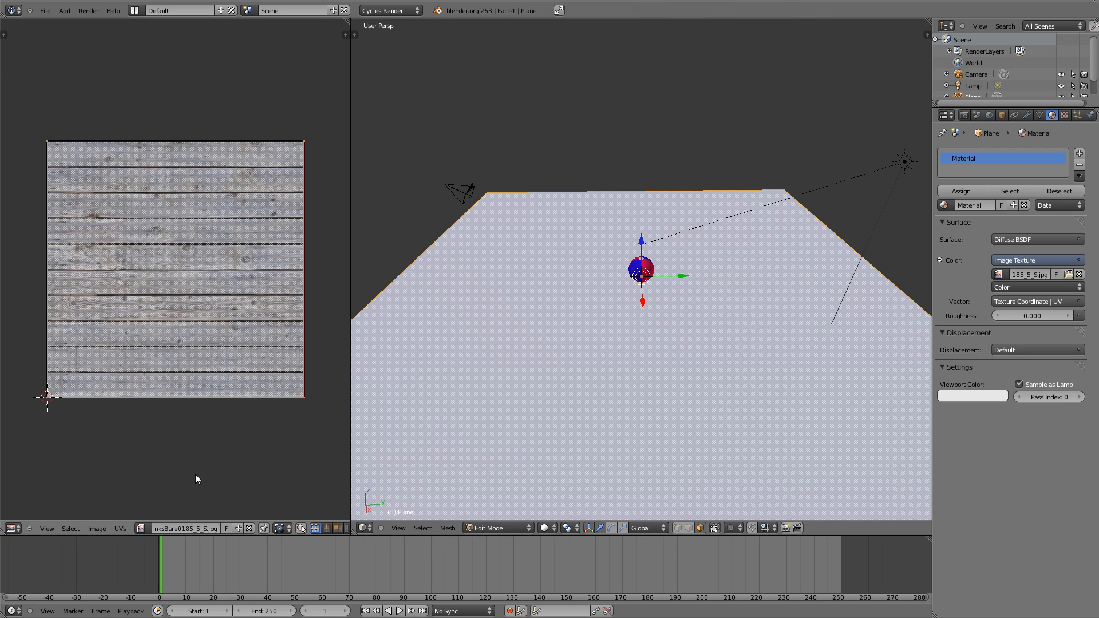
Assign the WoodPlanksBare0185_5_S.jpg image to the plane's UV layout and display the model in textured shading.
click(148, 529)
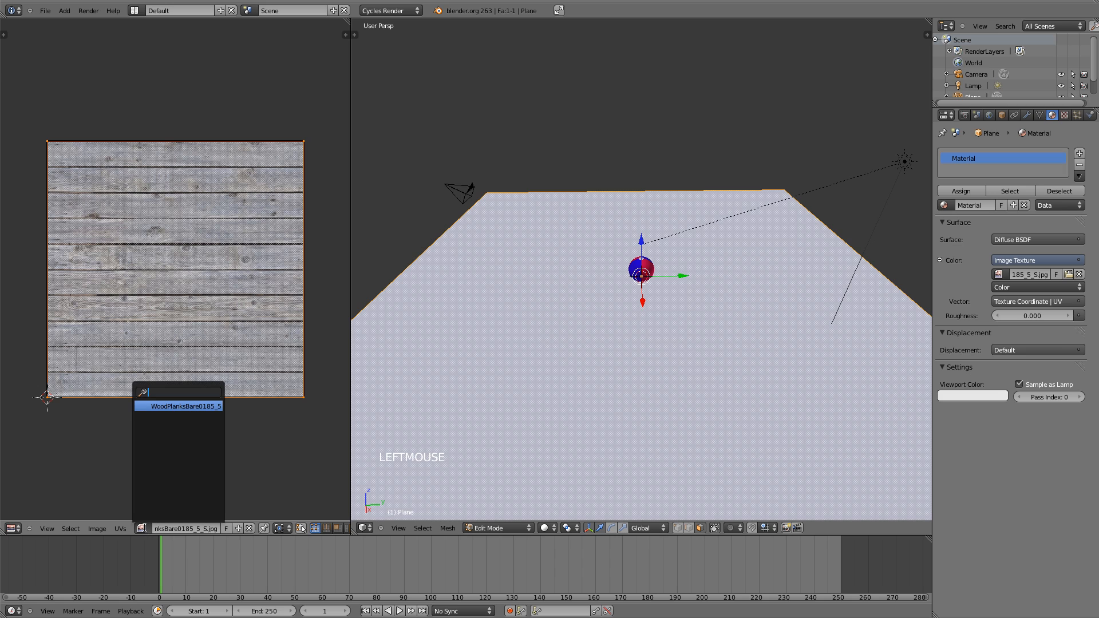
click(166, 406)
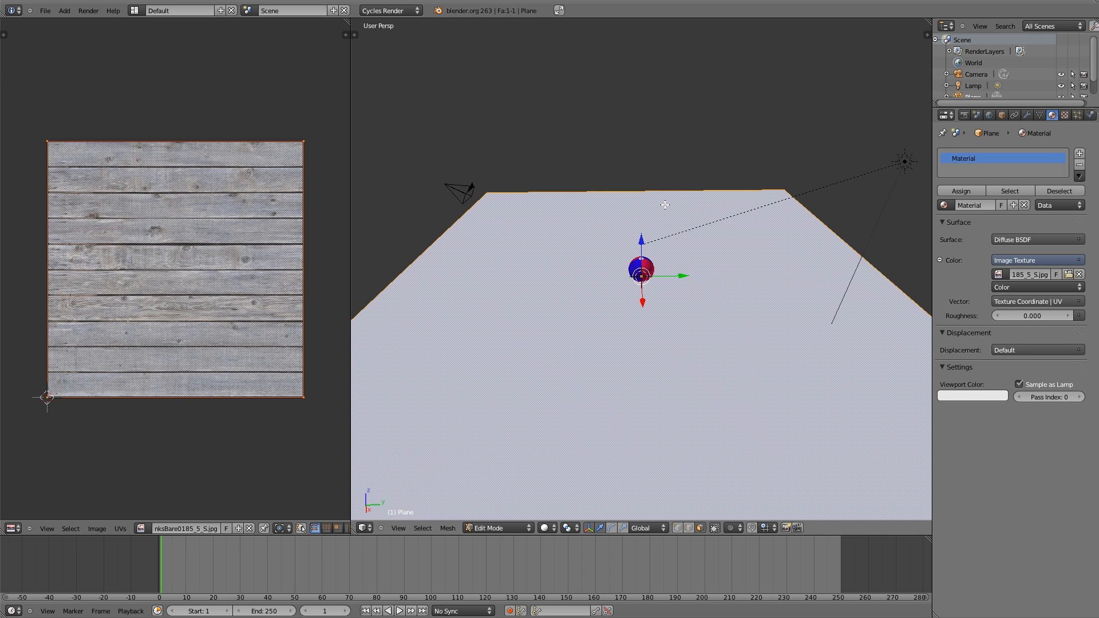
key(alt+z)
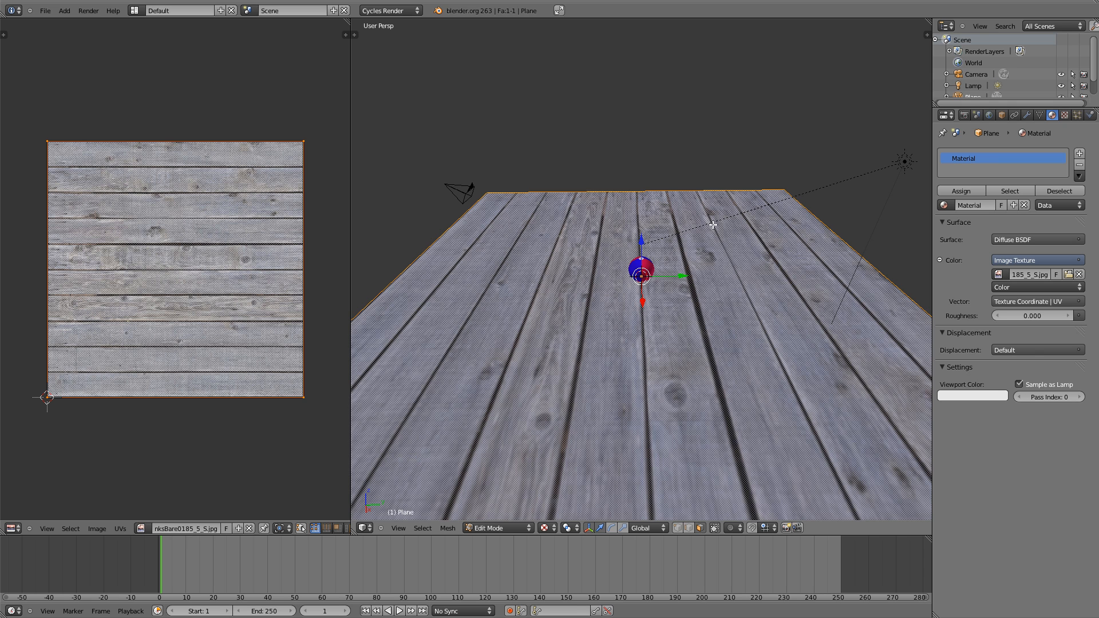
key(Tab)
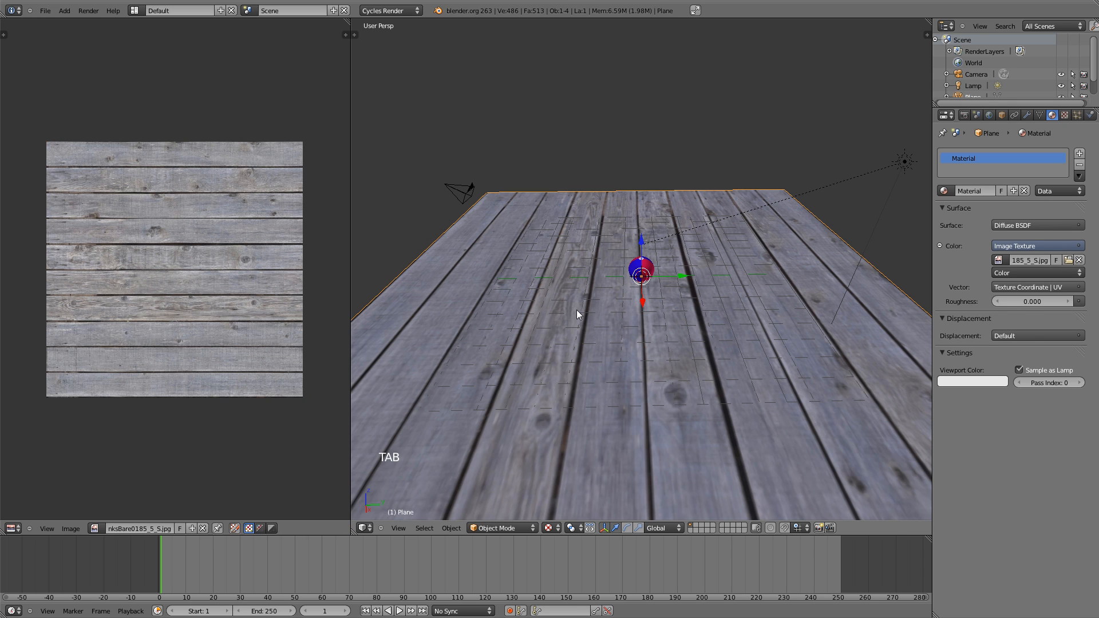
Change the UV/Image Editor area back to a 3D View and look at the rendered scene through the camera.
click(12, 529)
click(34, 519)
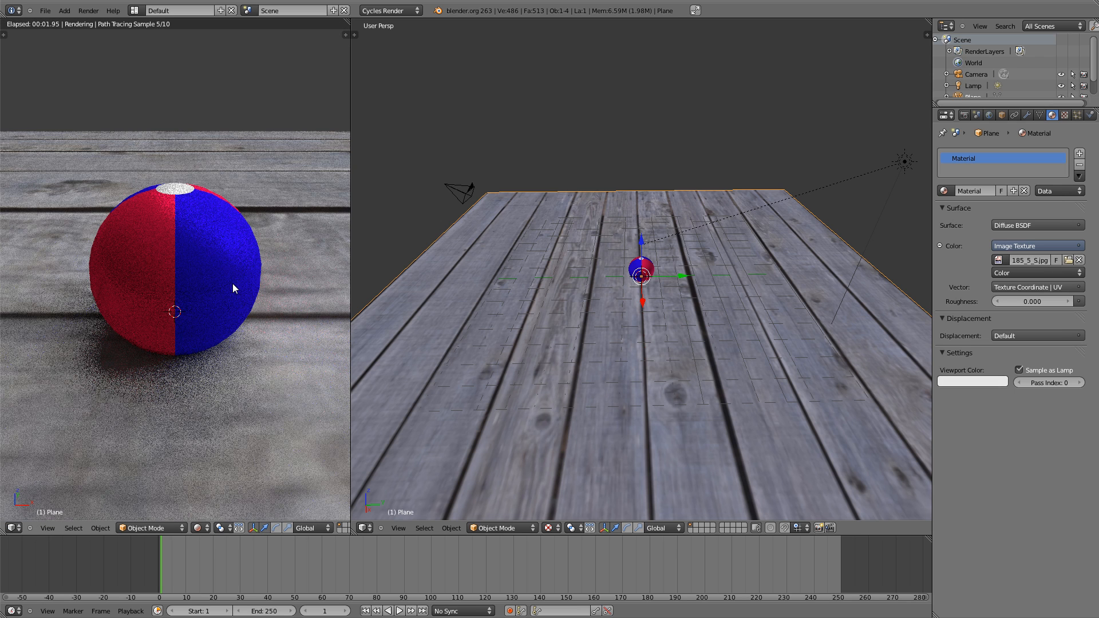
key(KP_0)
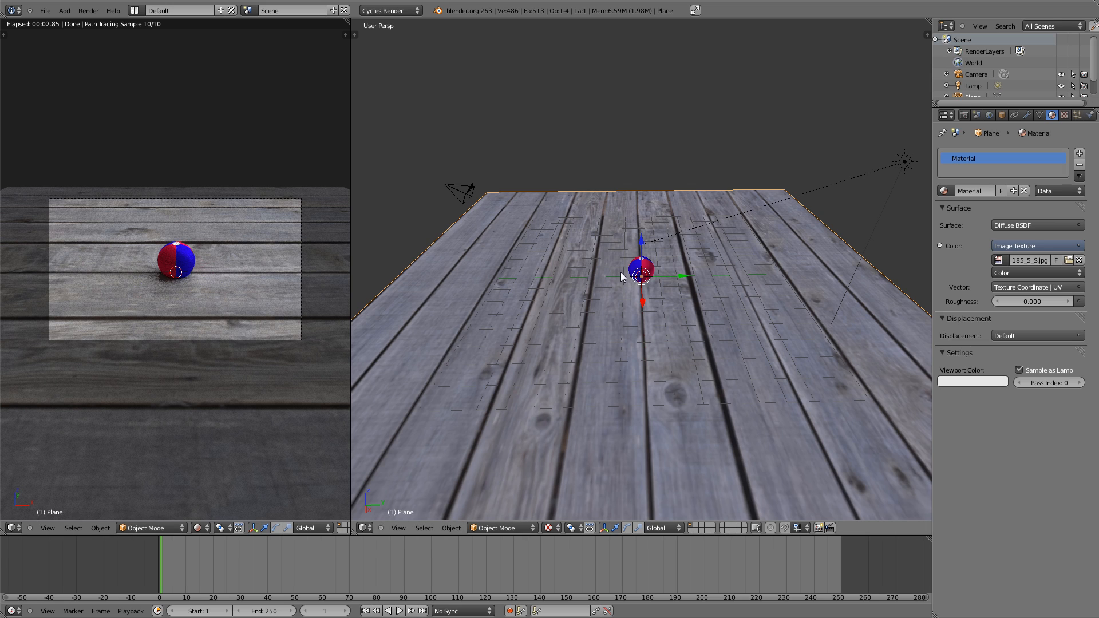
middle_drag(632, 296, 636, 304)
key(Tab)
scroll(653, 292, down, 3)
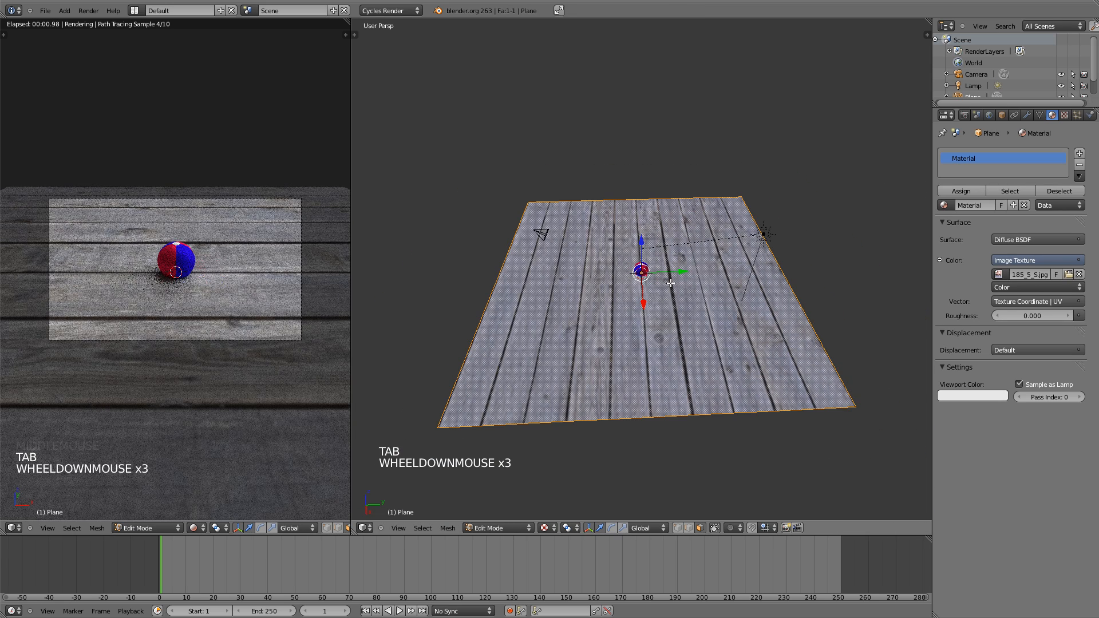
key(ctrl+r)
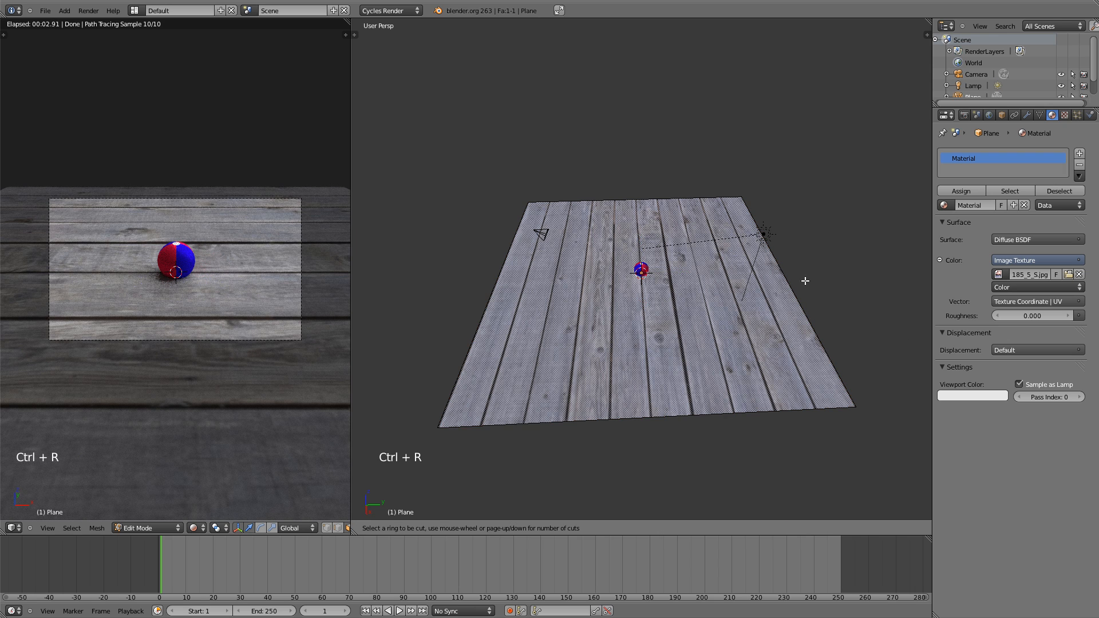
right_click(785, 285)
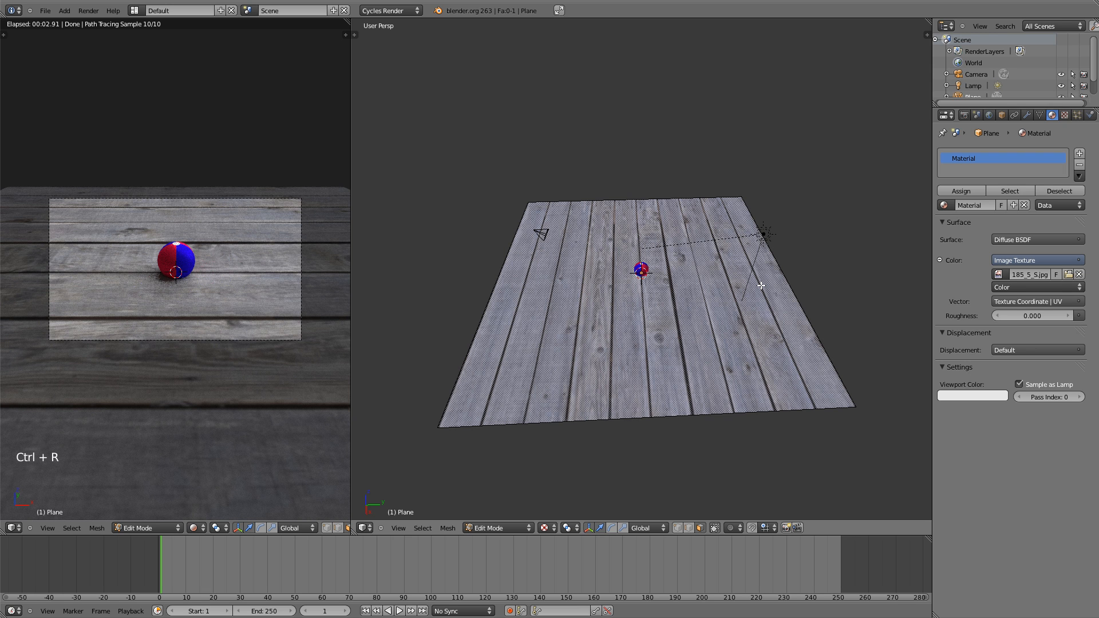
scroll(761, 286, up, 2)
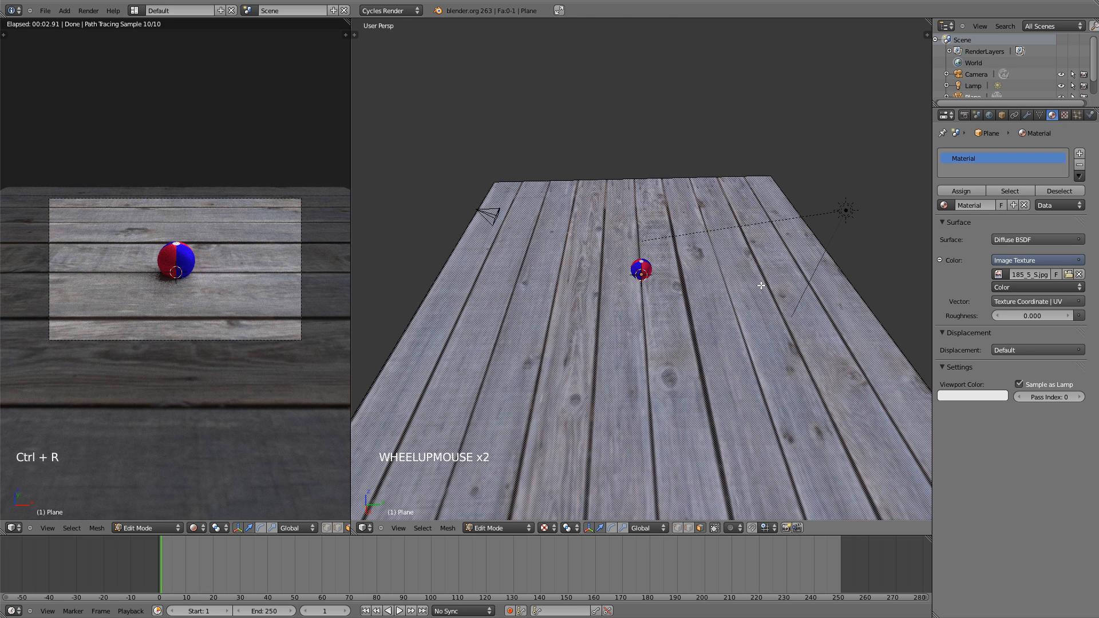
key(Tab)
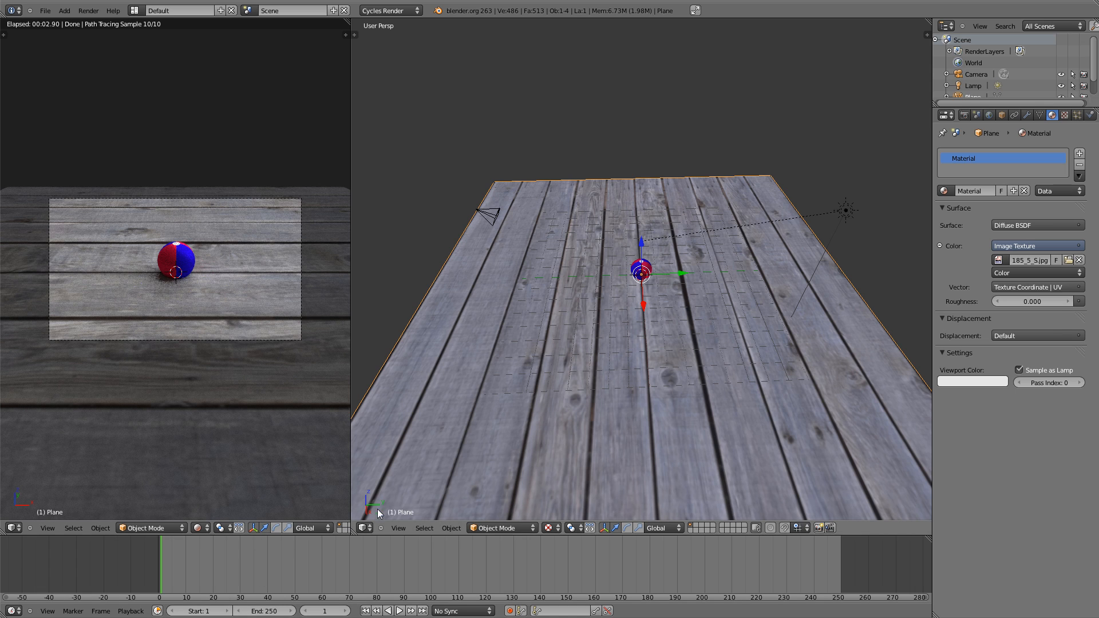
In the Node Editor, duplicate the plane material's Image Texture node below the original and connect its Color output to the Material Output's Displacement.
click(367, 527)
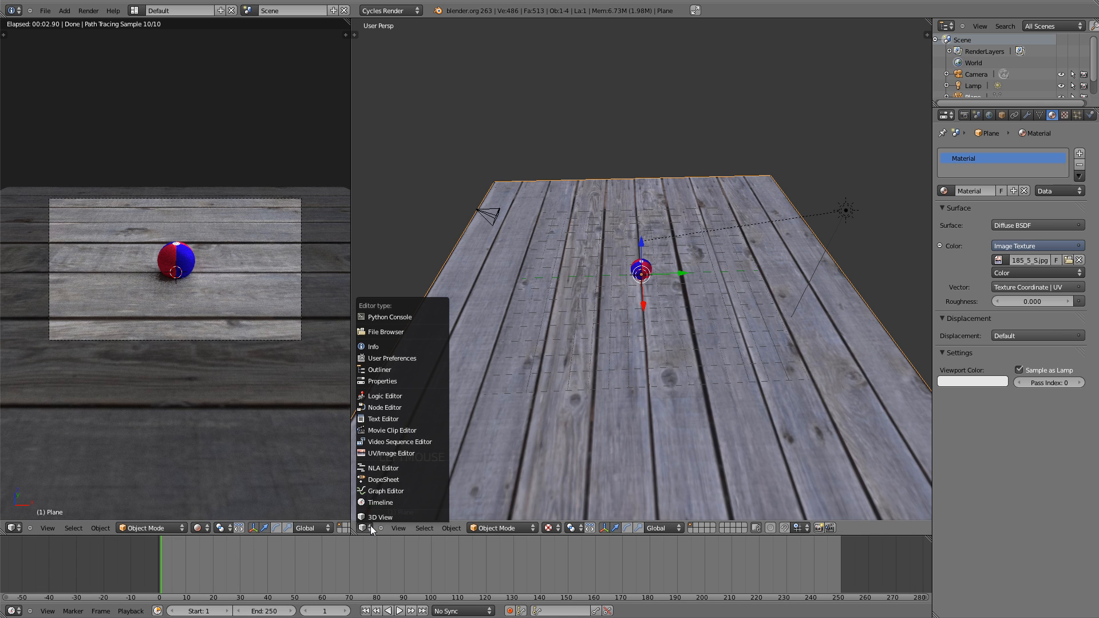
click(392, 408)
middle_drag(517, 347, 593, 327)
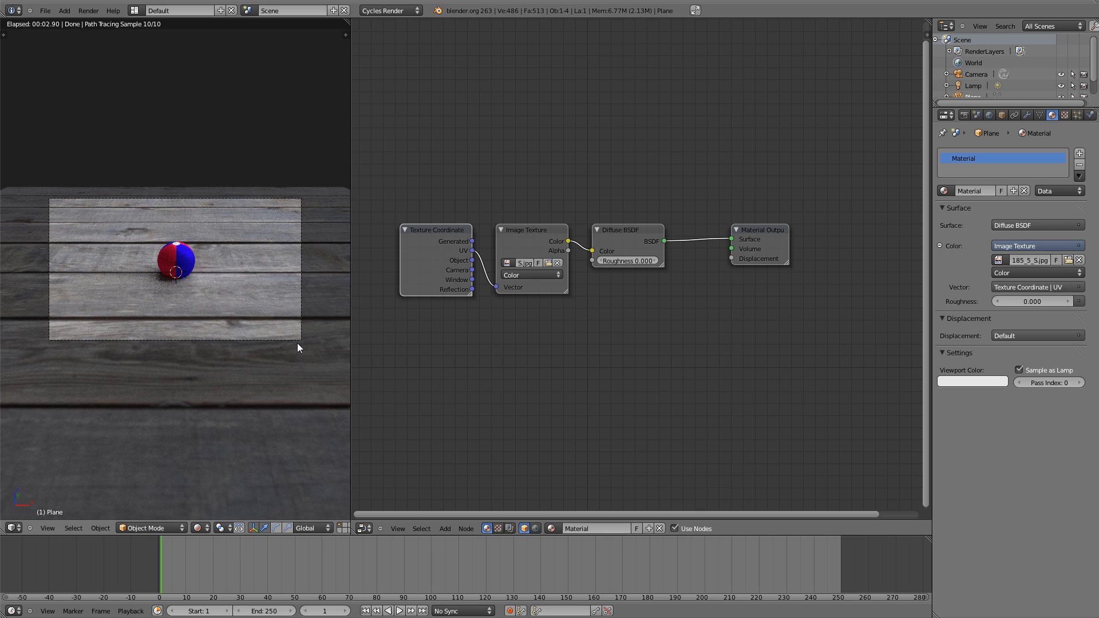
click(520, 228)
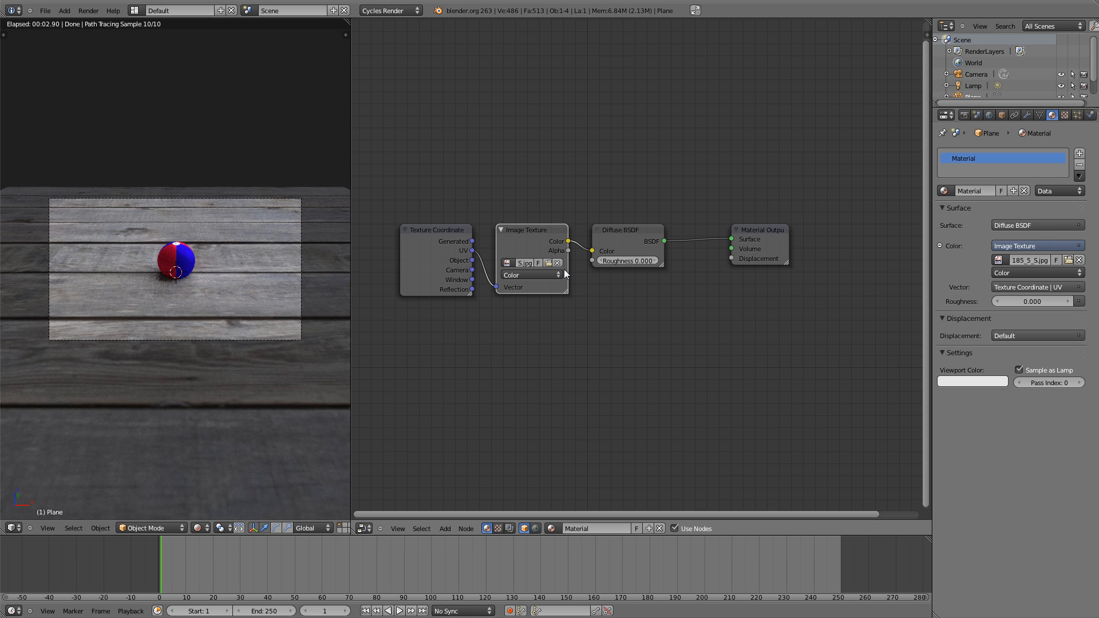
key(shift+d)
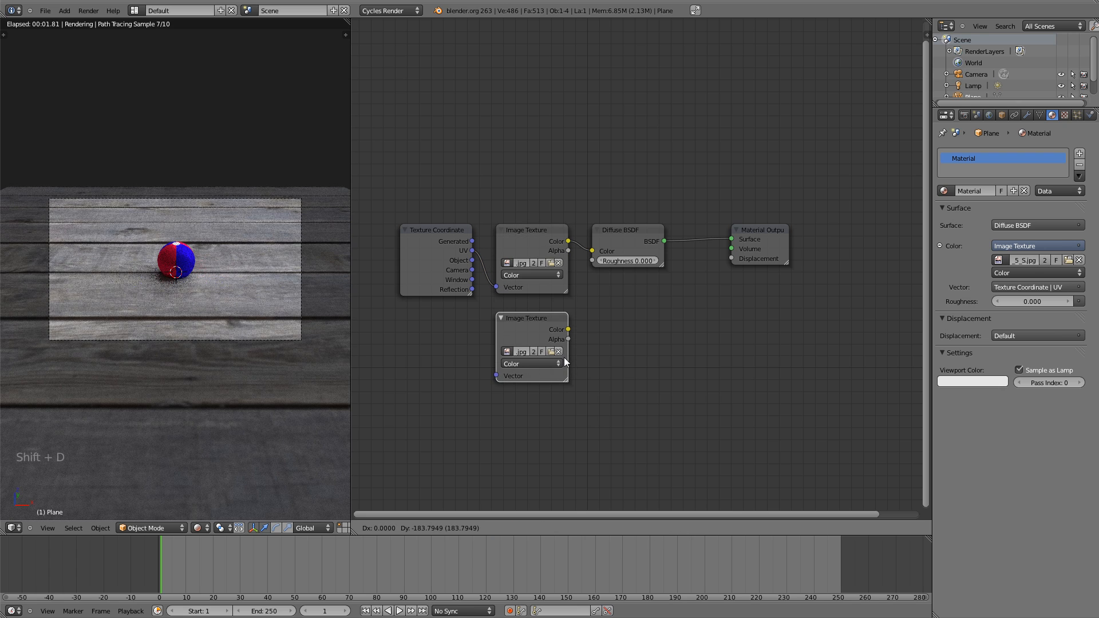
click(565, 359)
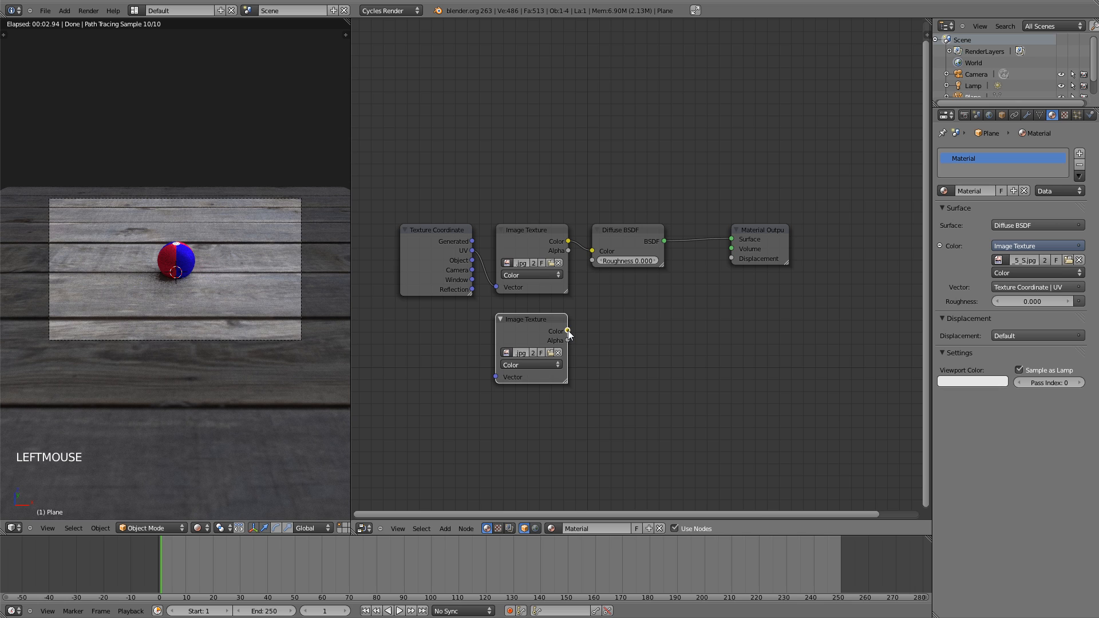
drag(617, 322, 733, 261)
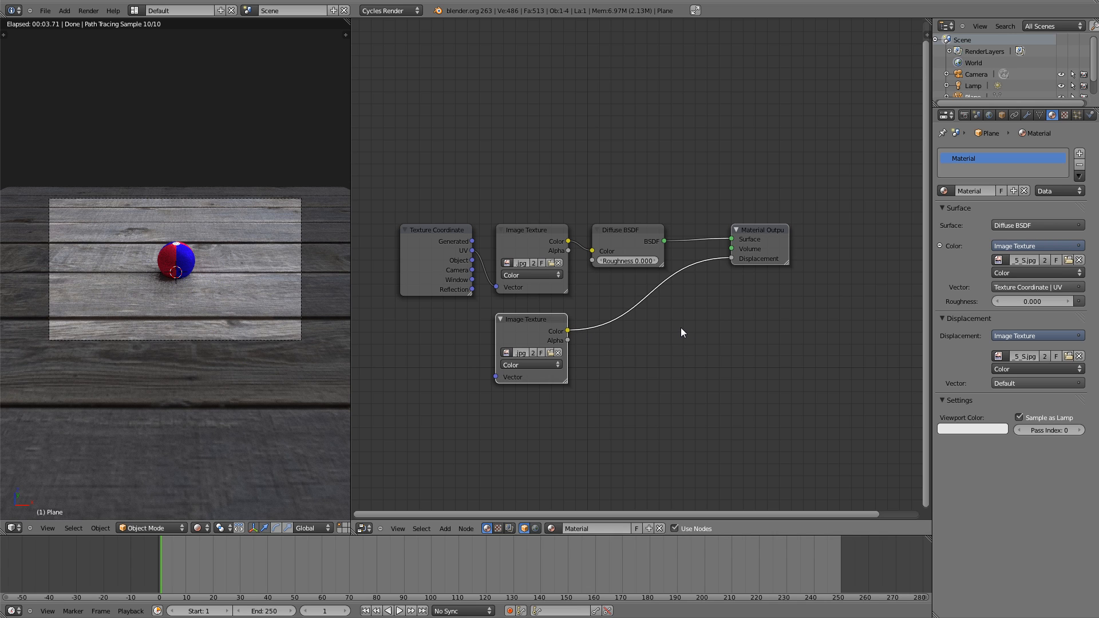
Insert an RGB to BW converter node between the duplicated Image Texture and the Displacement input.
key(shift+a)
mouse_move(681, 329)
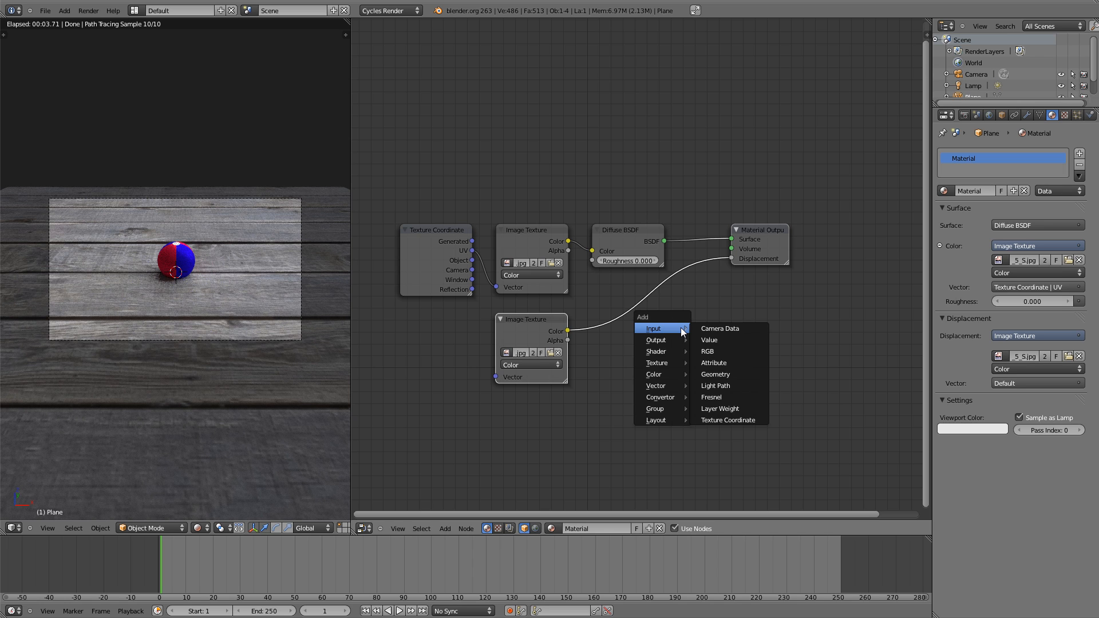
mouse_move(675, 351)
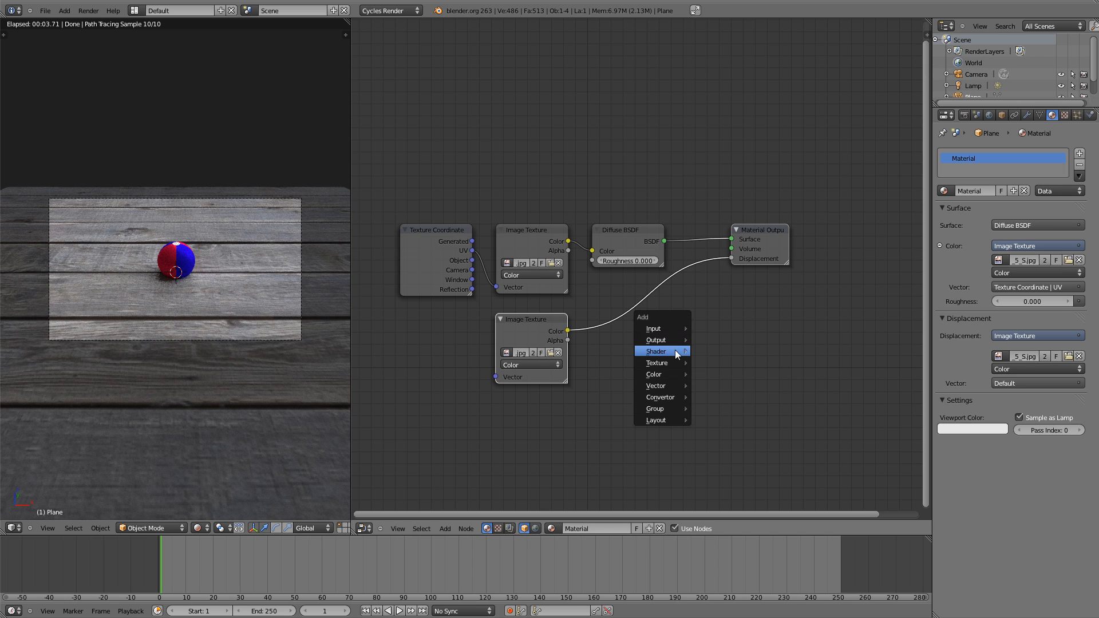
mouse_move(673, 399)
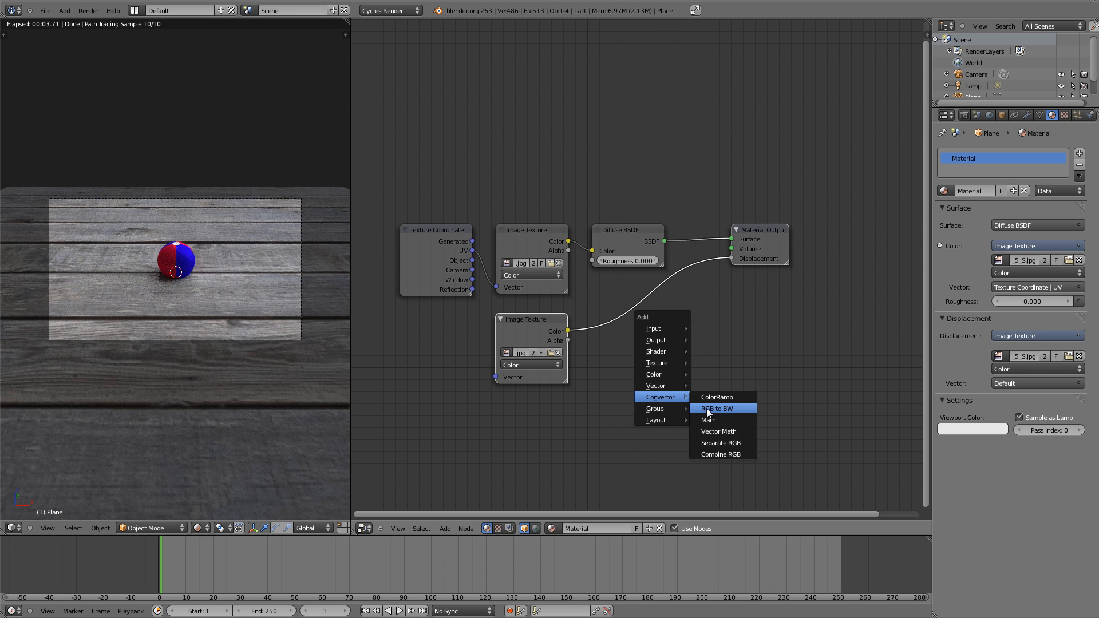
click(708, 409)
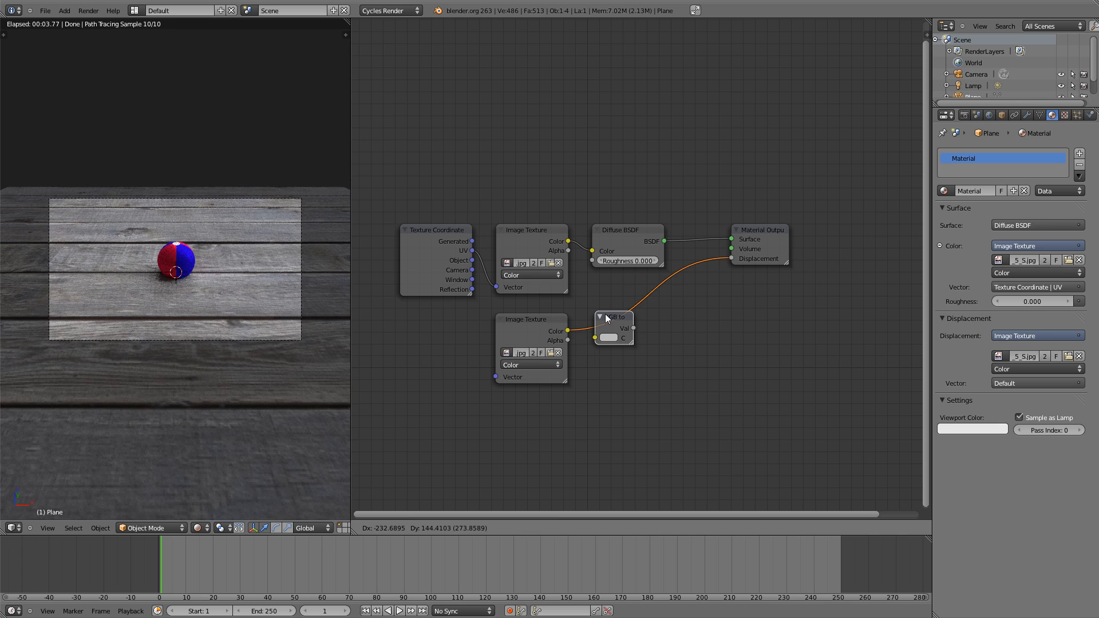
click(606, 313)
drag(623, 318, 616, 331)
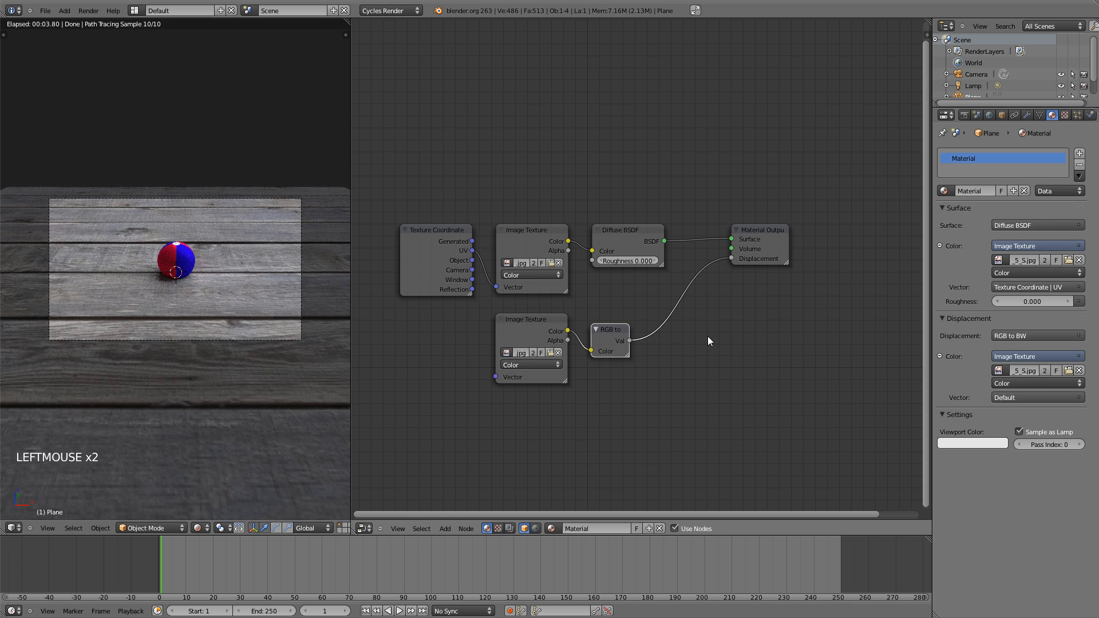
Add a Math node set to Multiply and insert it between the RGB to BW node and the Displacement input.
key(shift+a)
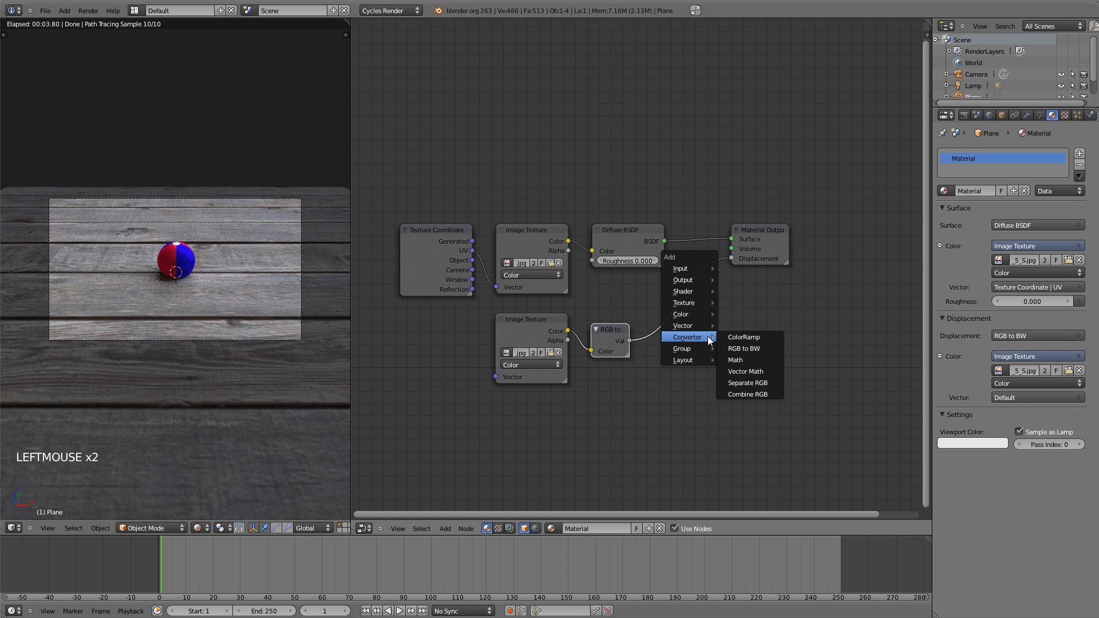
click(739, 360)
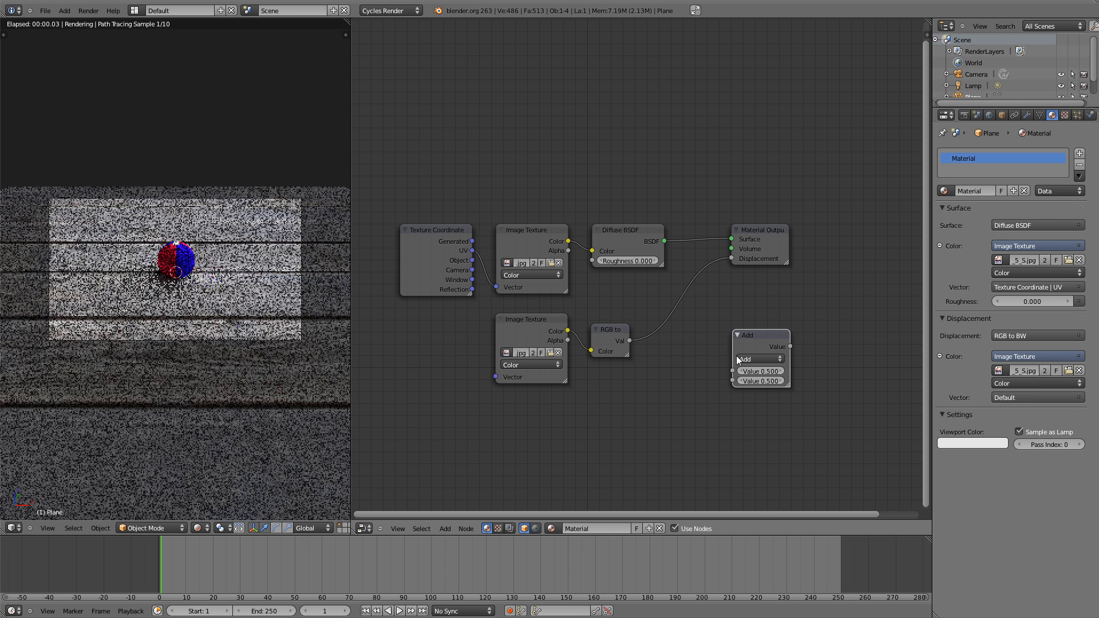
click(742, 359)
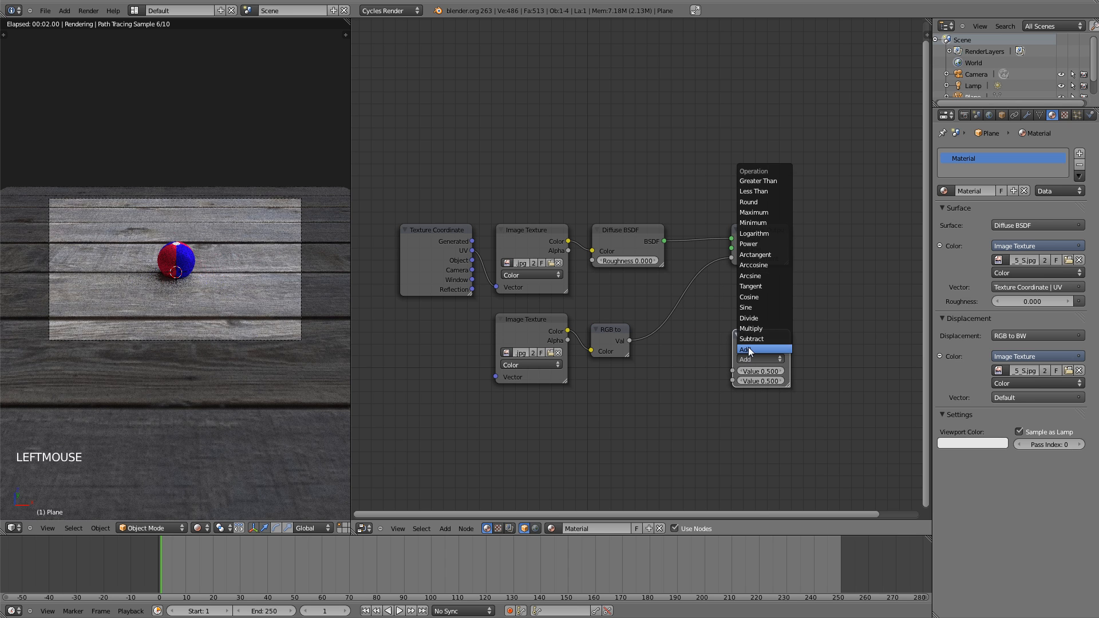
click(753, 330)
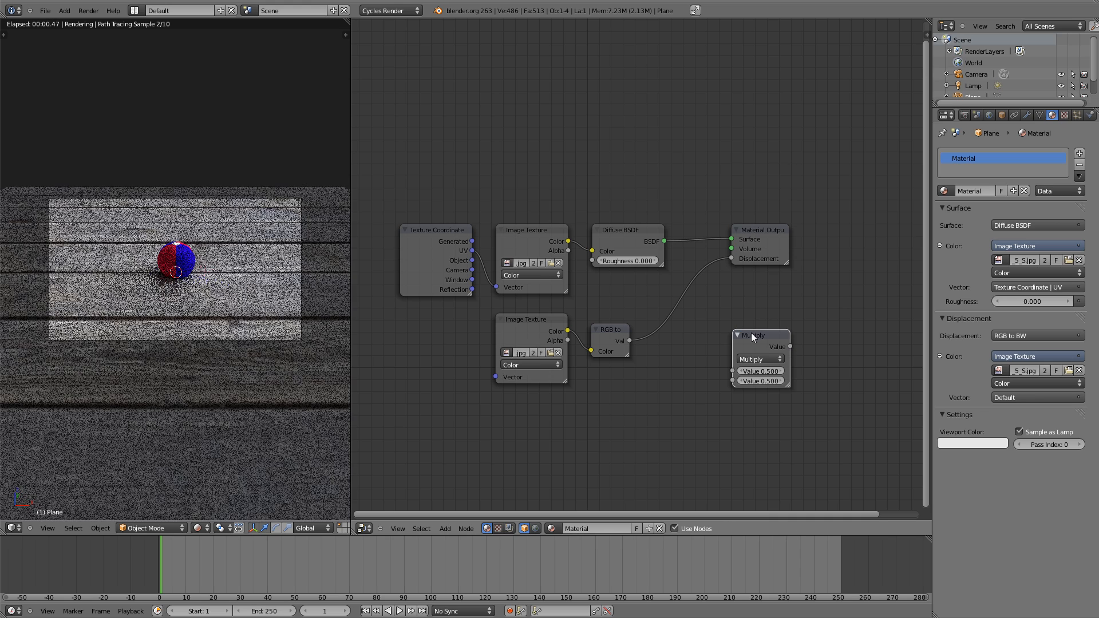
drag(752, 334, 677, 298)
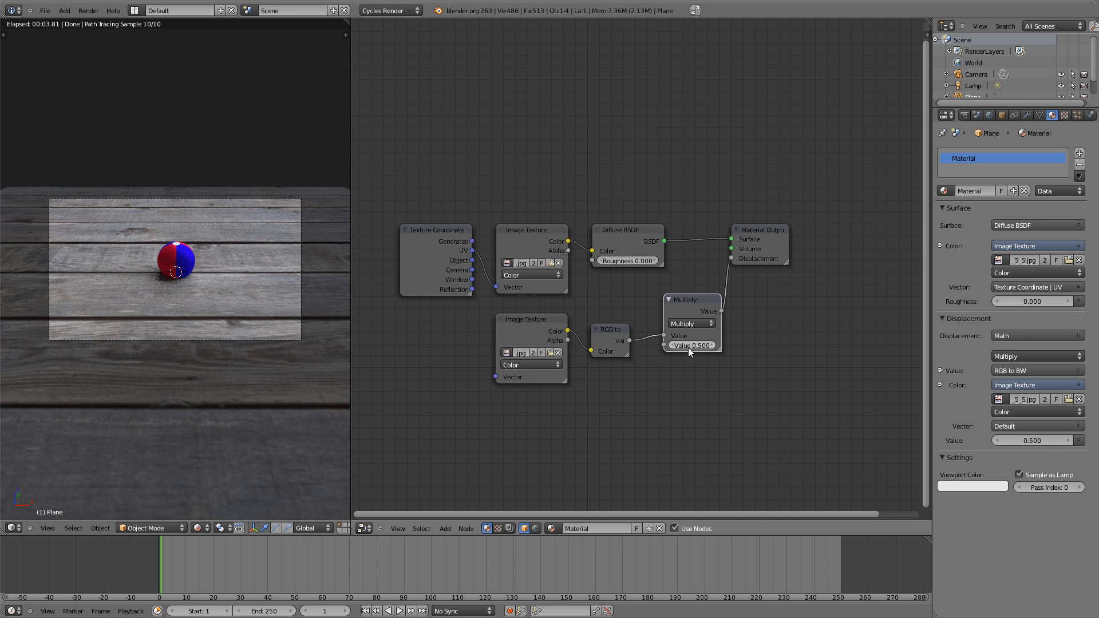
Set the Multiply node's second value to 10 to try a strong bump on the planks.
click(691, 345)
text(10)
key(Return)
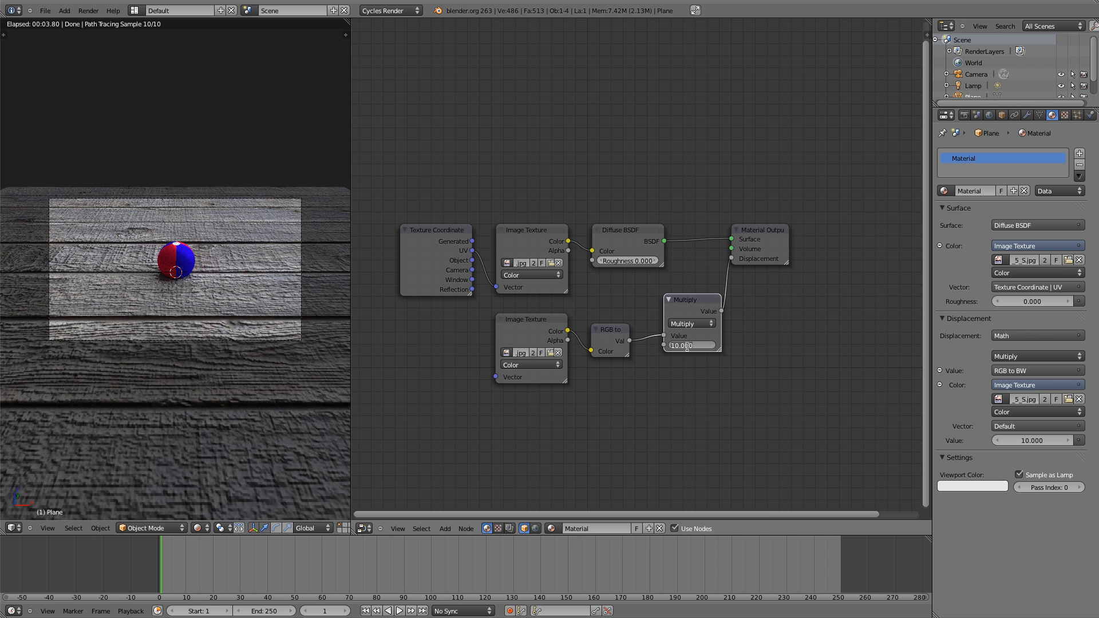
Set the Multiply node's second value to 1.5.
click(688, 346)
text(1.5)
key(Return)
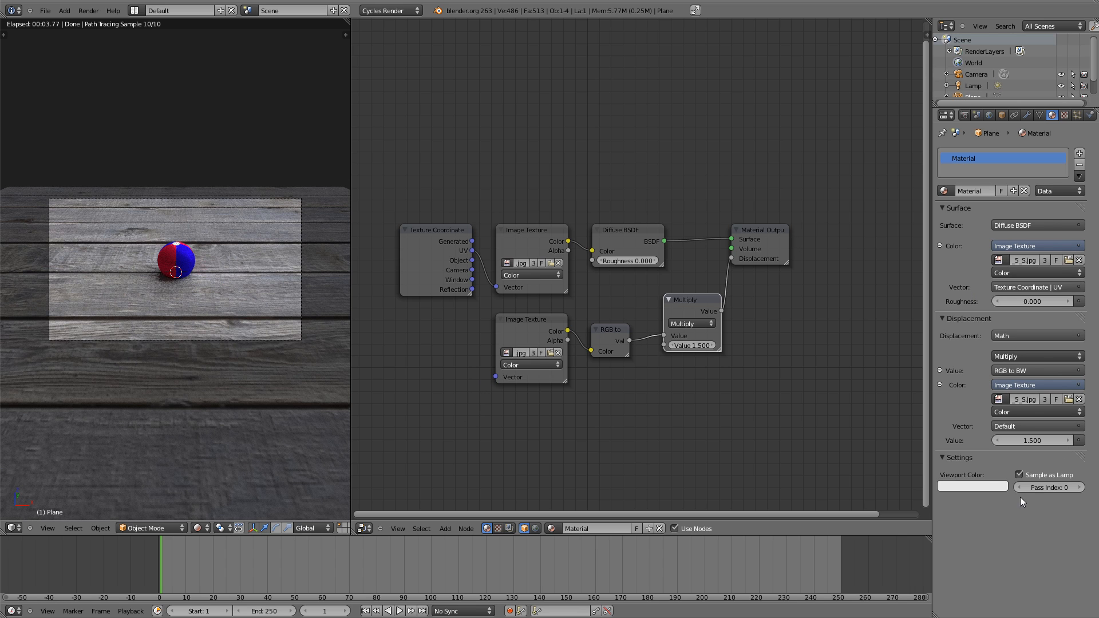
Switch the node editor area back to a 3D view of the ball and plank ground.
click(366, 528)
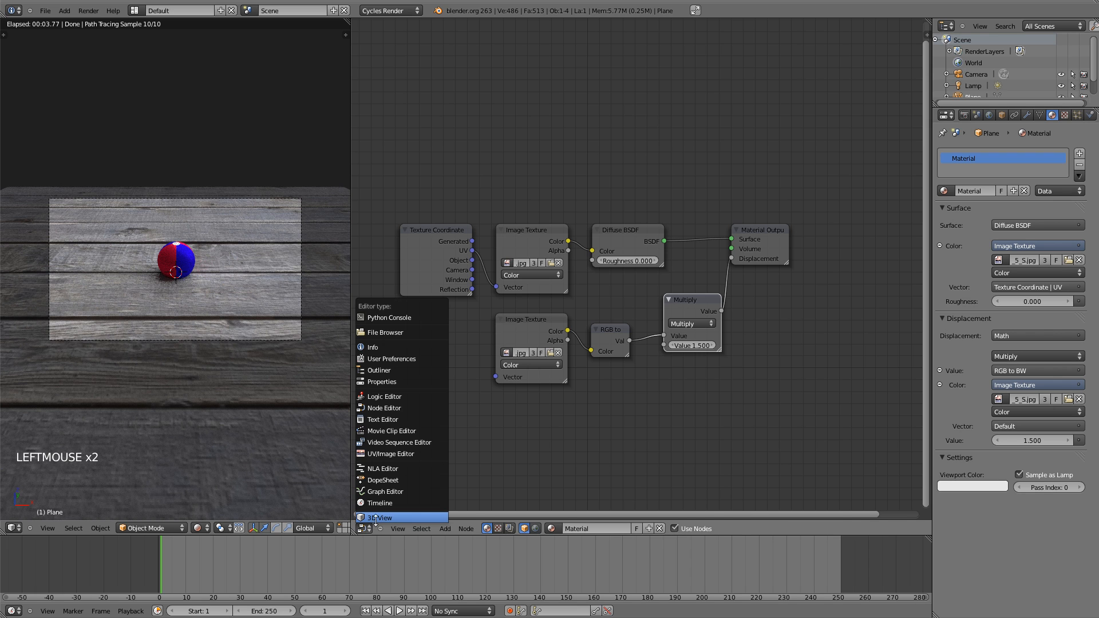
click(375, 517)
scroll(701, 235, down, 1)
scroll(699, 237, up, 2)
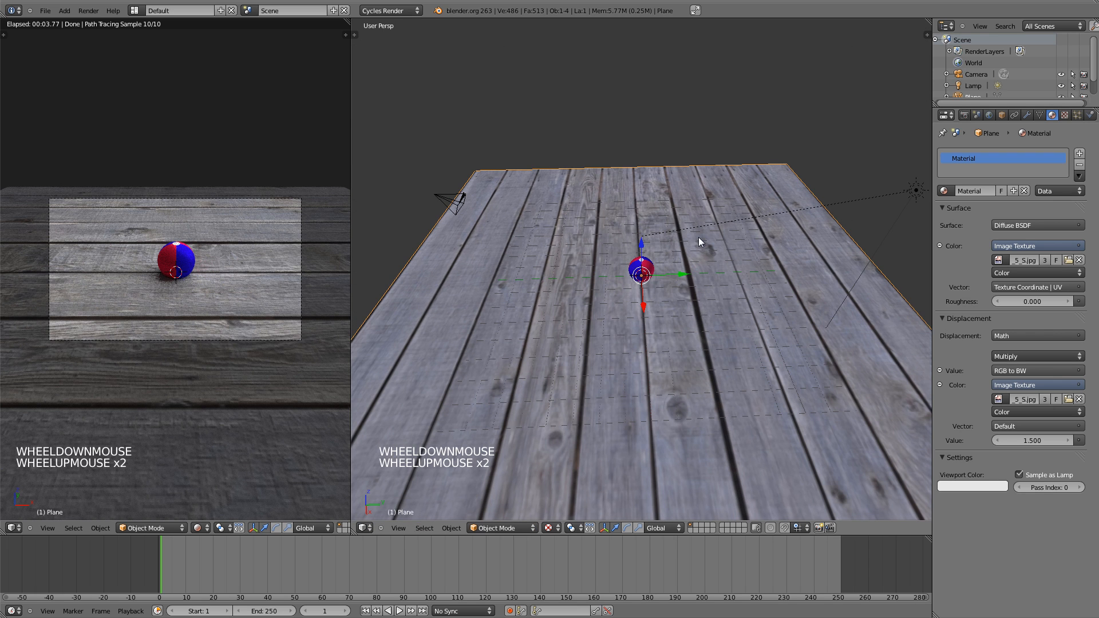
middle_drag(679, 294, 662, 275)
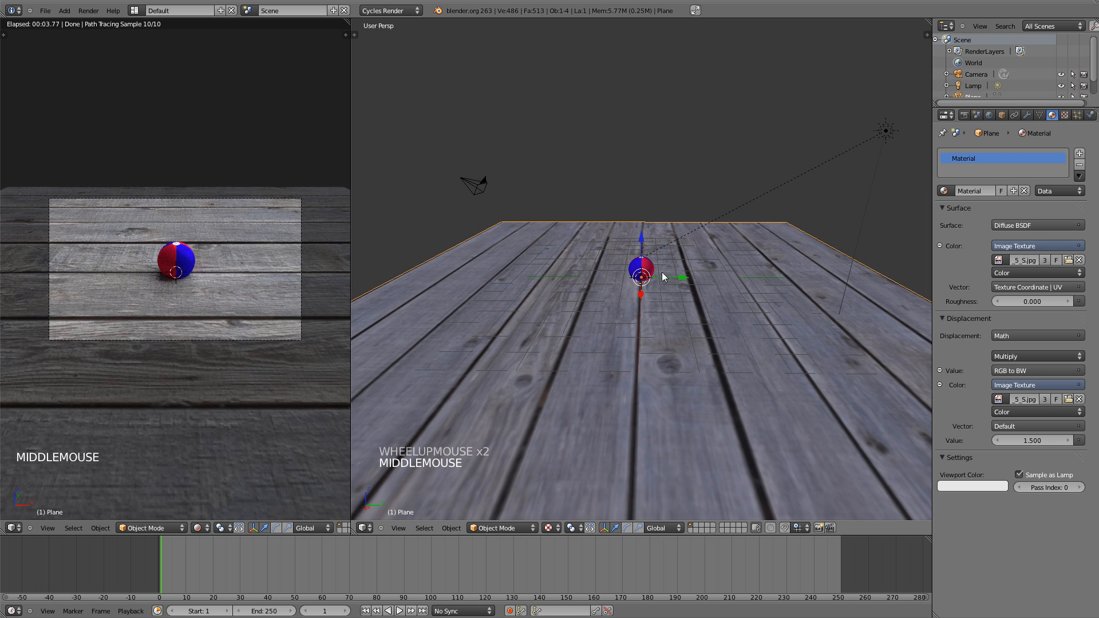
Select the beach ball, view it from the front, and snap the 3D cursor to its centre.
right_click(646, 269)
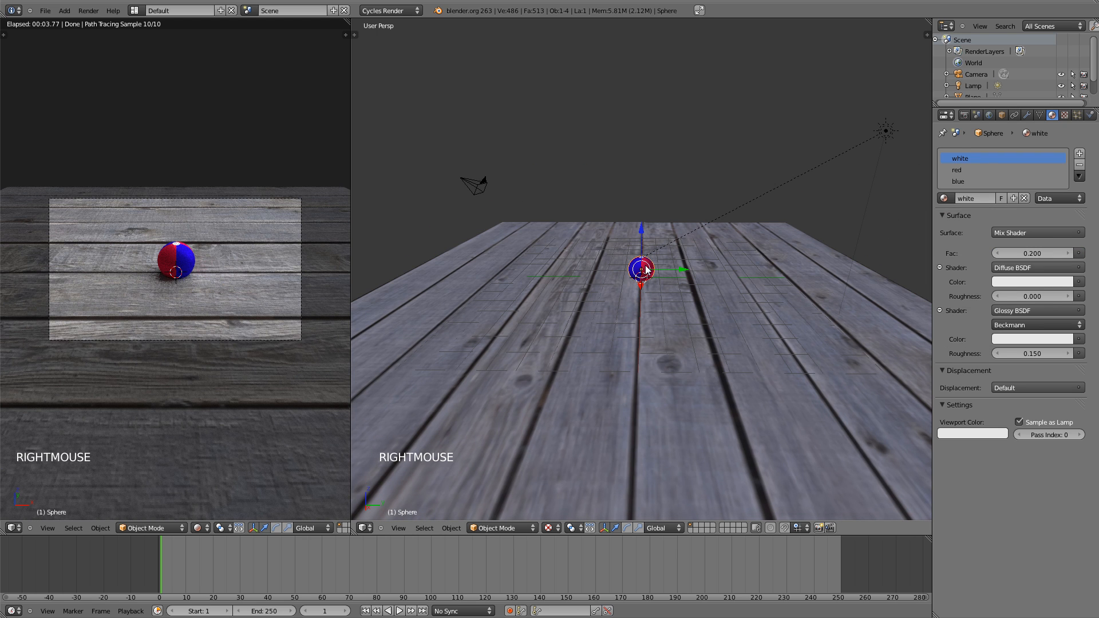
key(KP_Decimal)
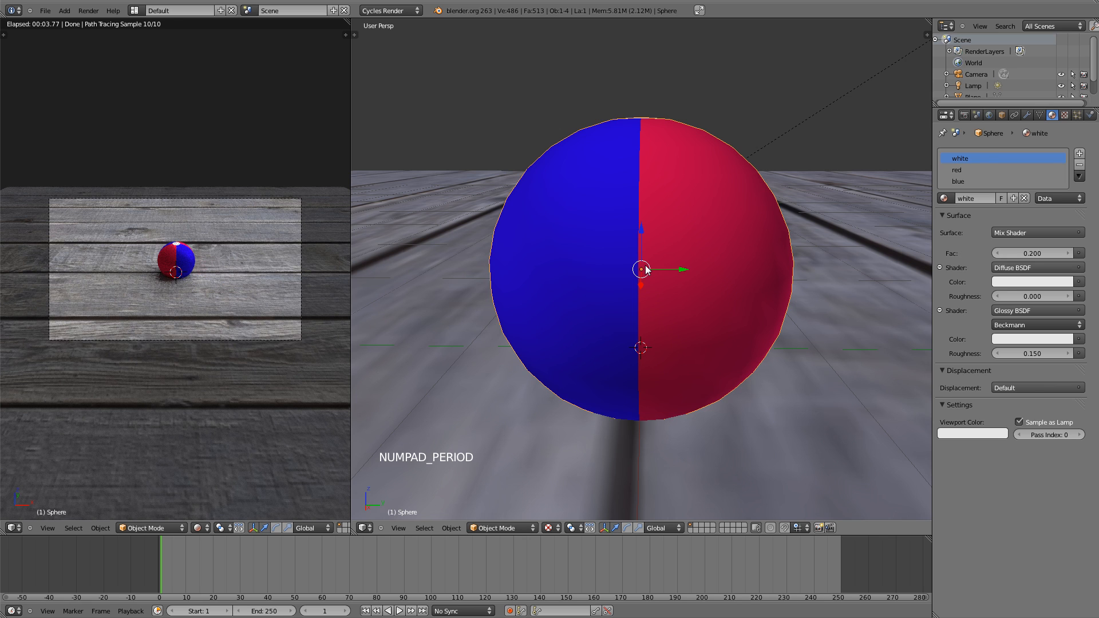
key(KP_1)
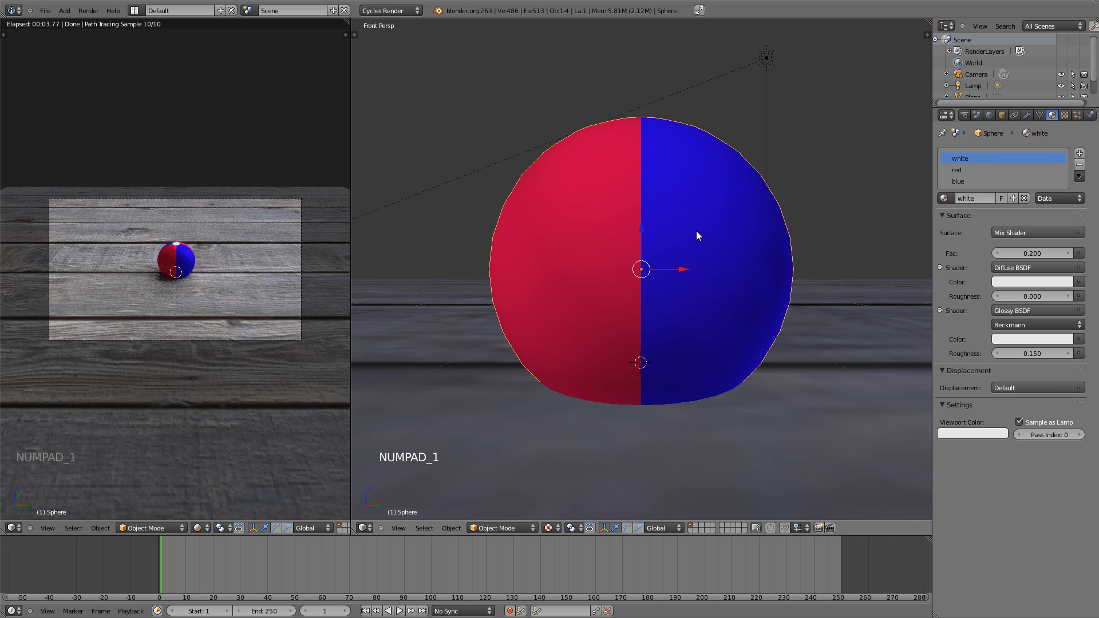
scroll(696, 232, down, 1)
key(shift+s)
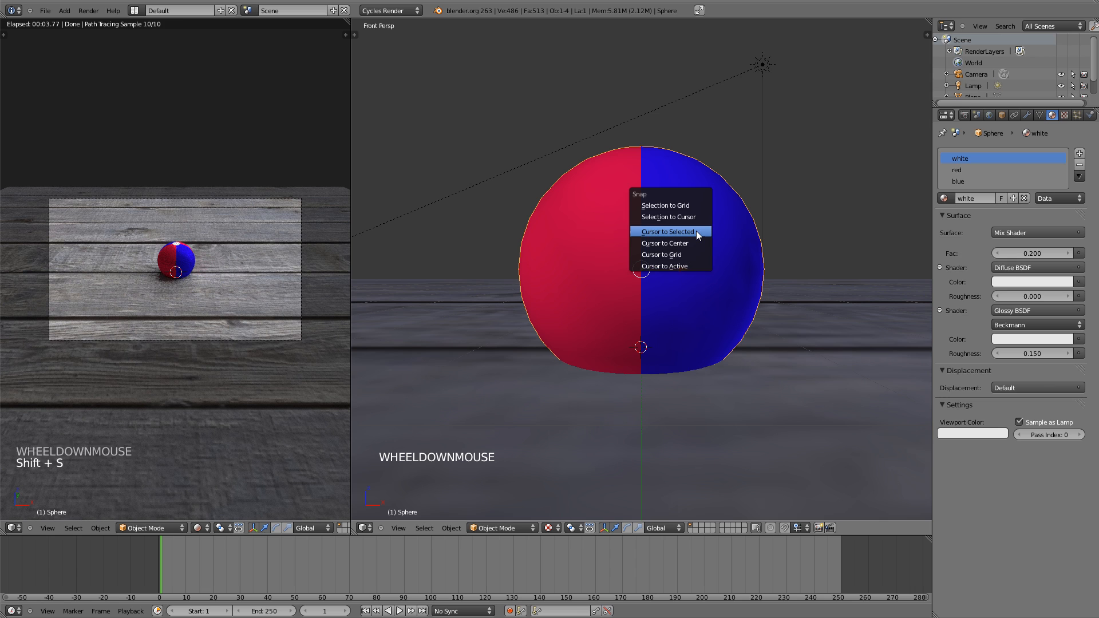
click(697, 231)
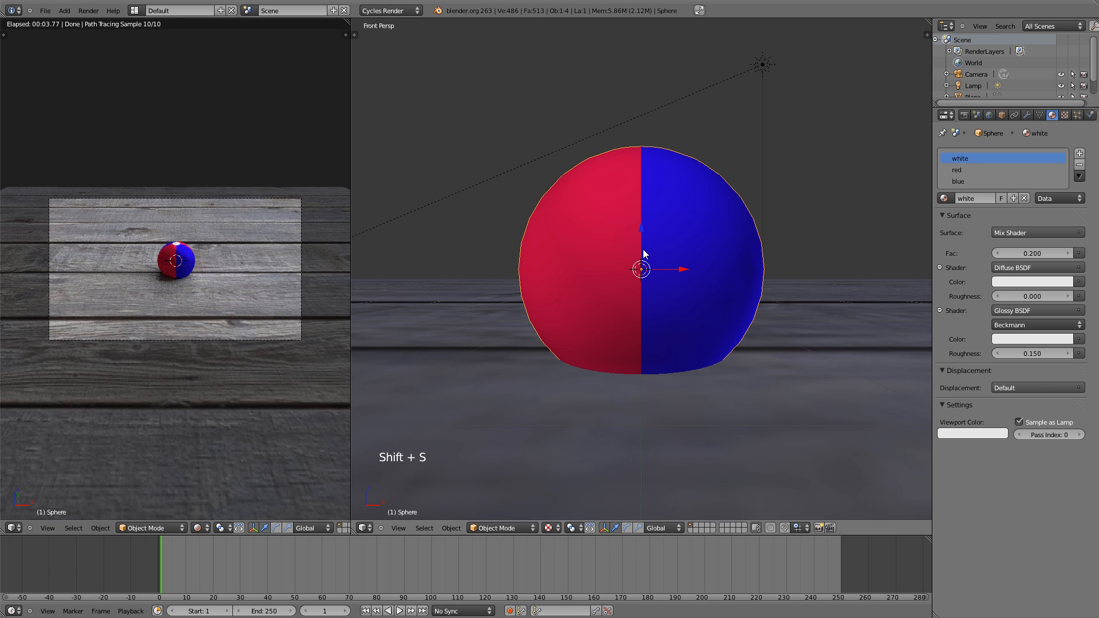
Add a lattice at the ball's centre and scale it up in front orthographic view until it encloses the whole ball.
scroll(749, 227, down, 1)
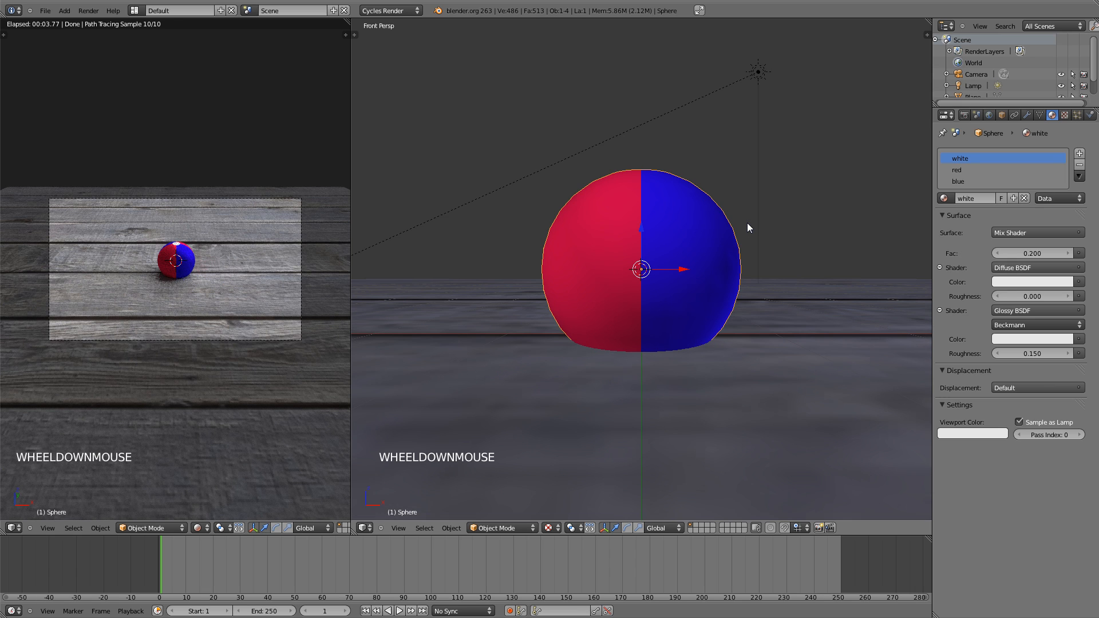
key(shift+a)
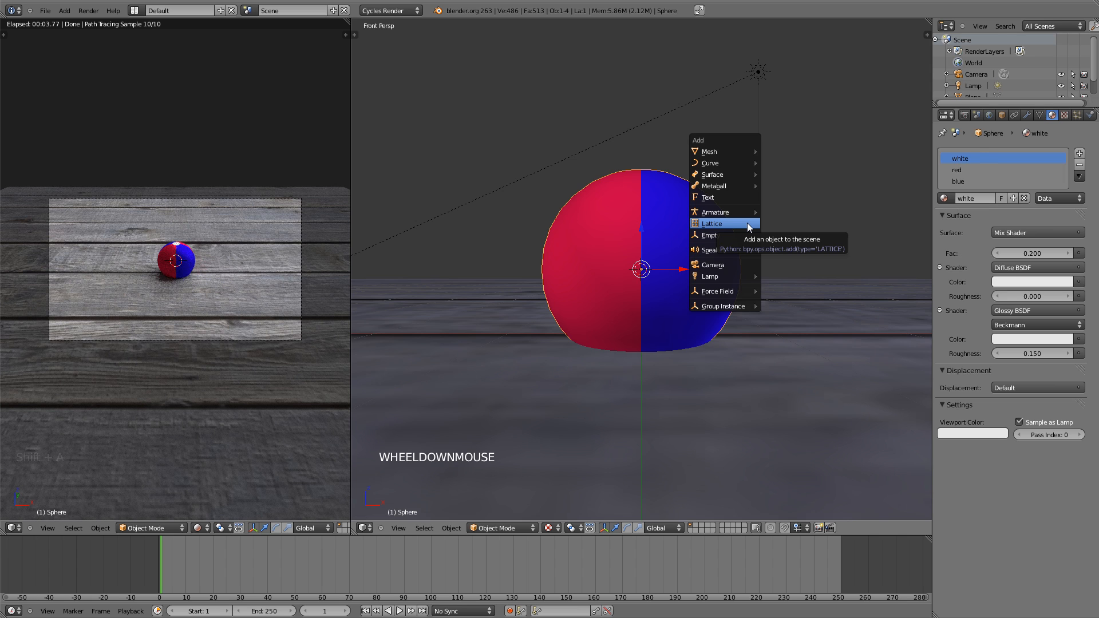
click(749, 227)
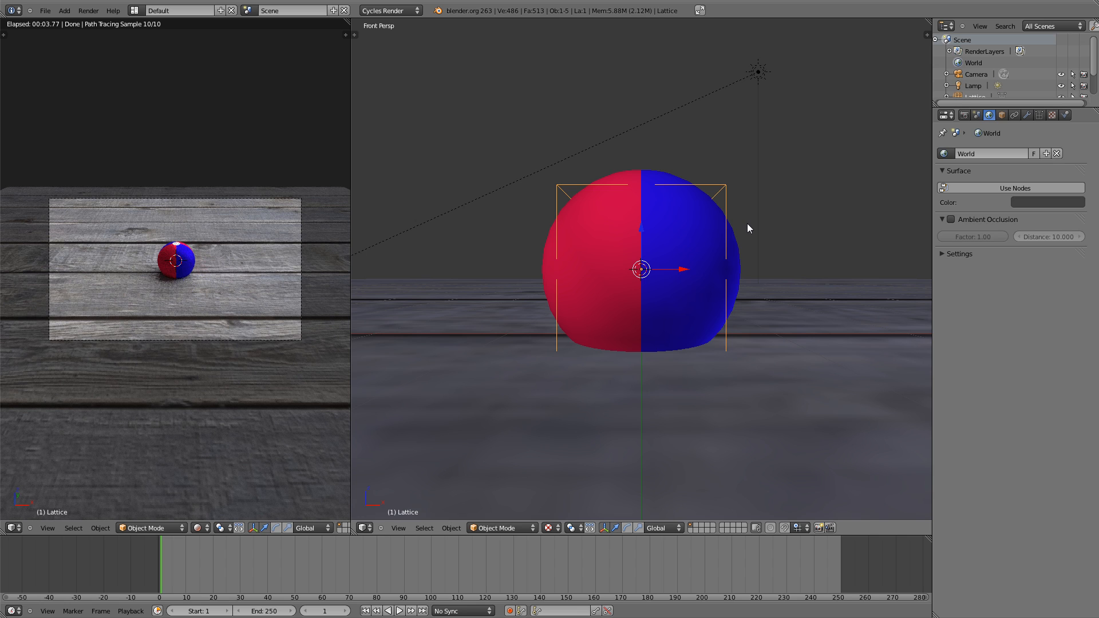
key(KP_5)
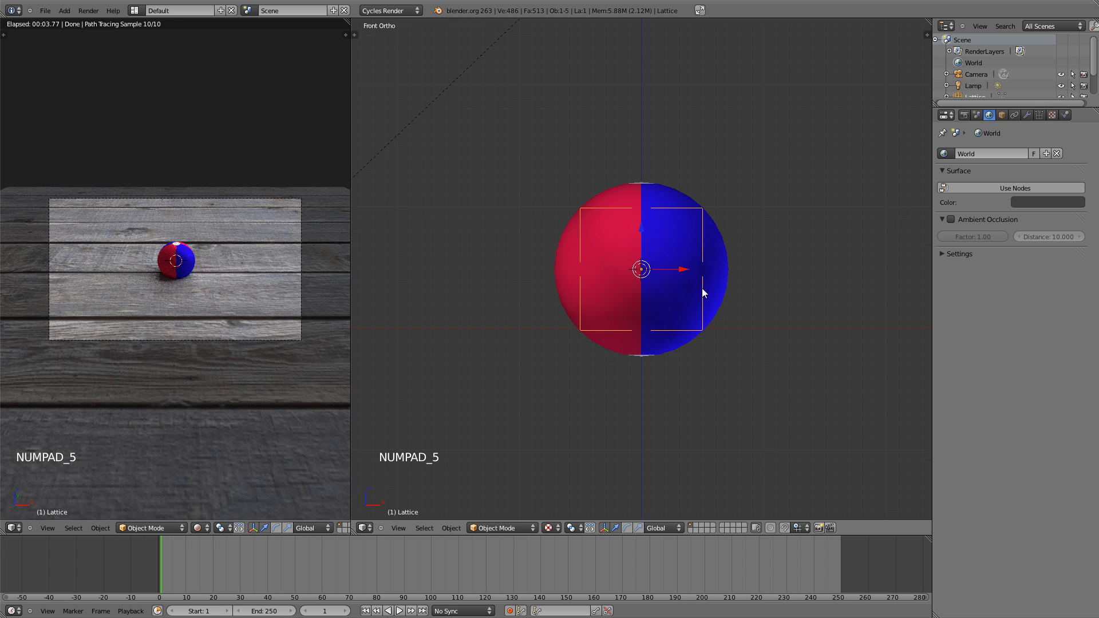
key(s)
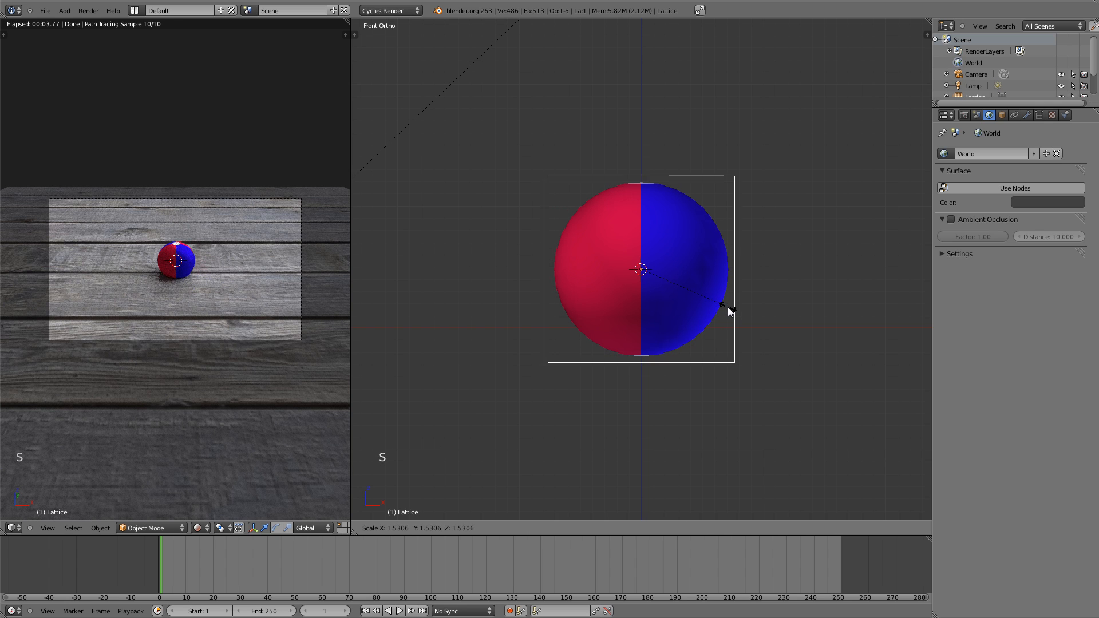
click(732, 309)
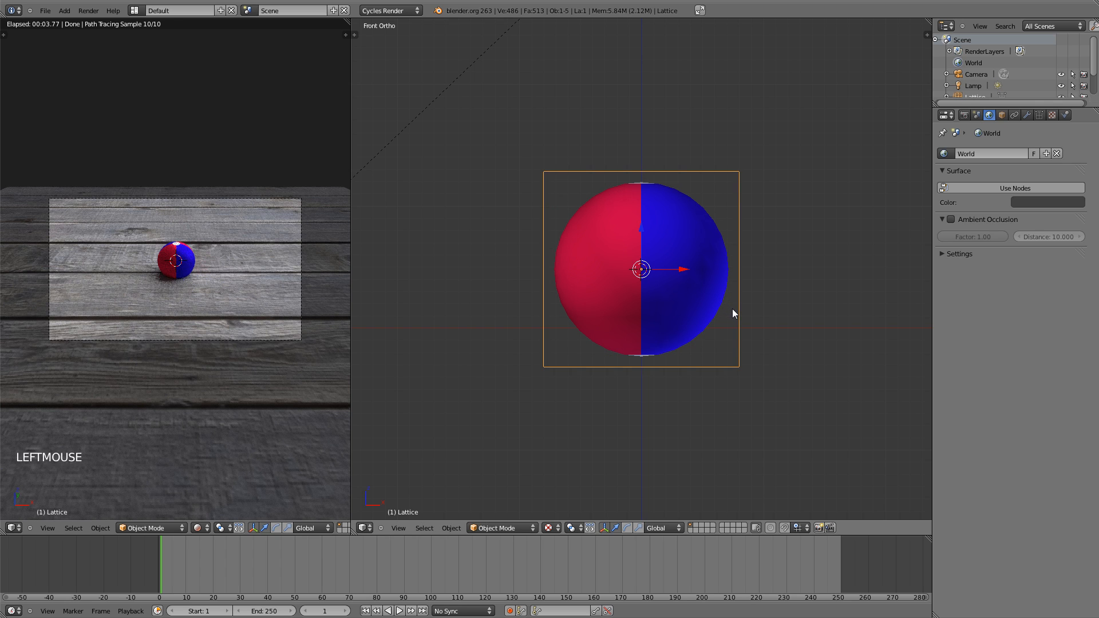
key(KP_5)
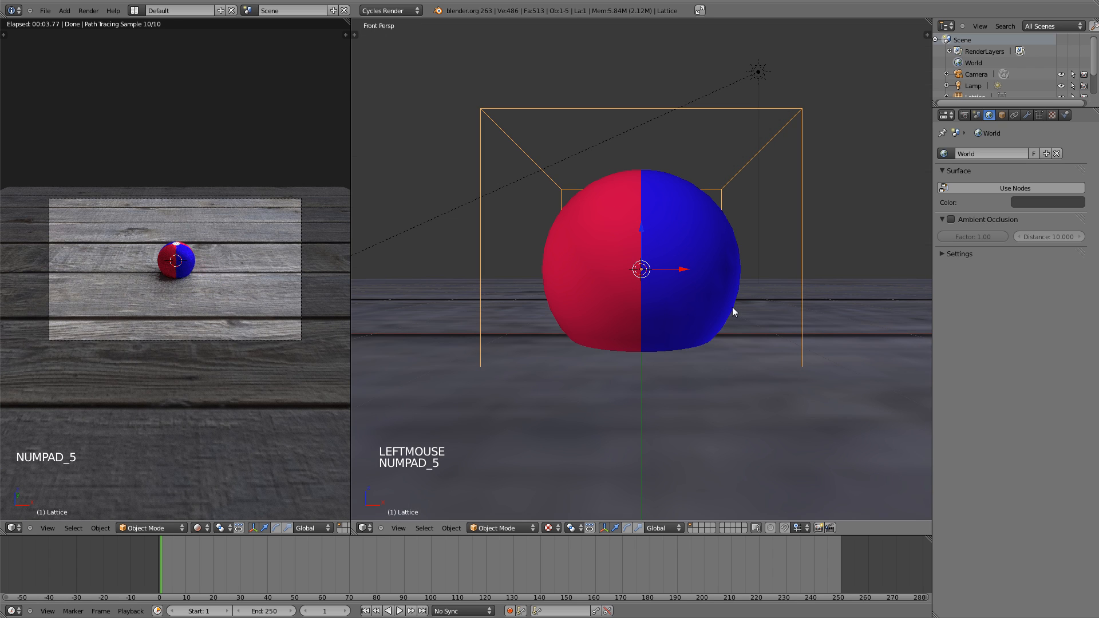
Add a Lattice modifier to the ball with the Lattice as its object.
right_click(712, 225)
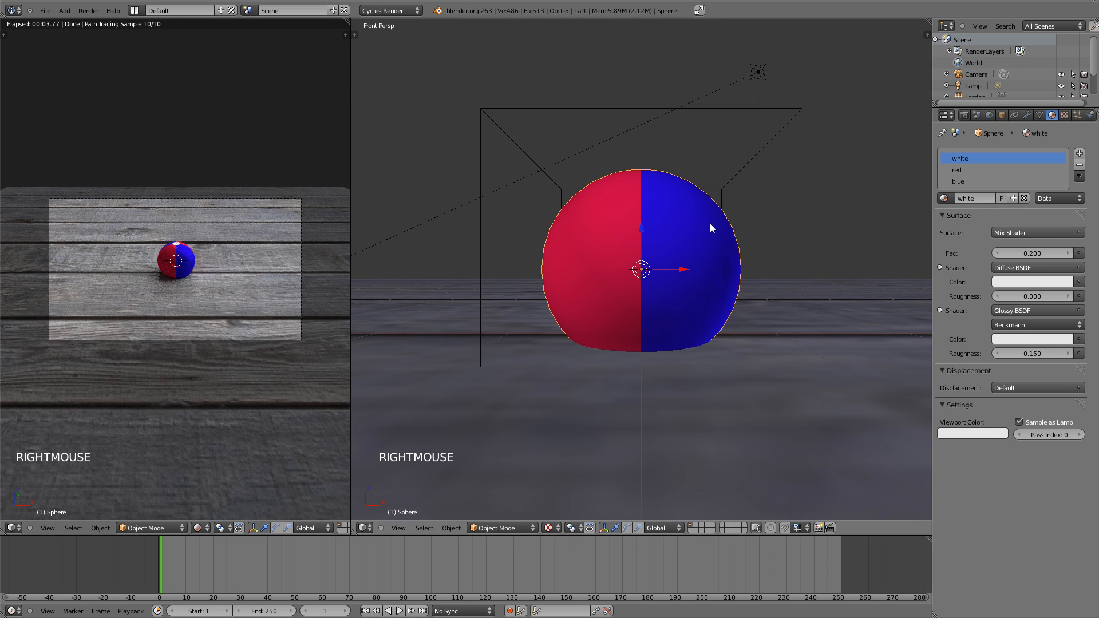
click(1028, 115)
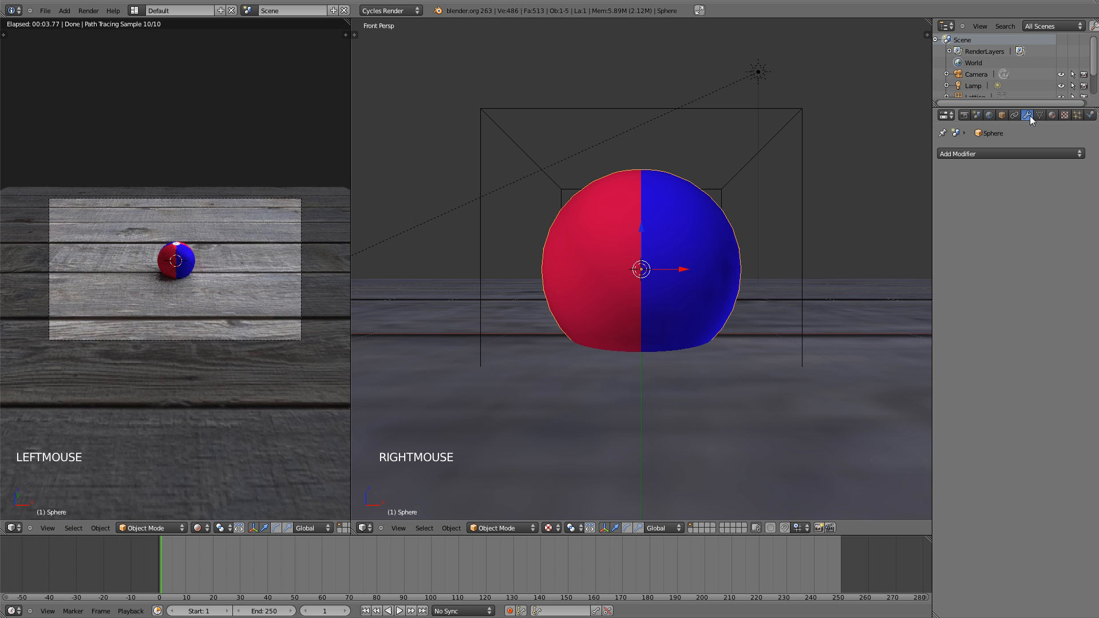
click(1010, 150)
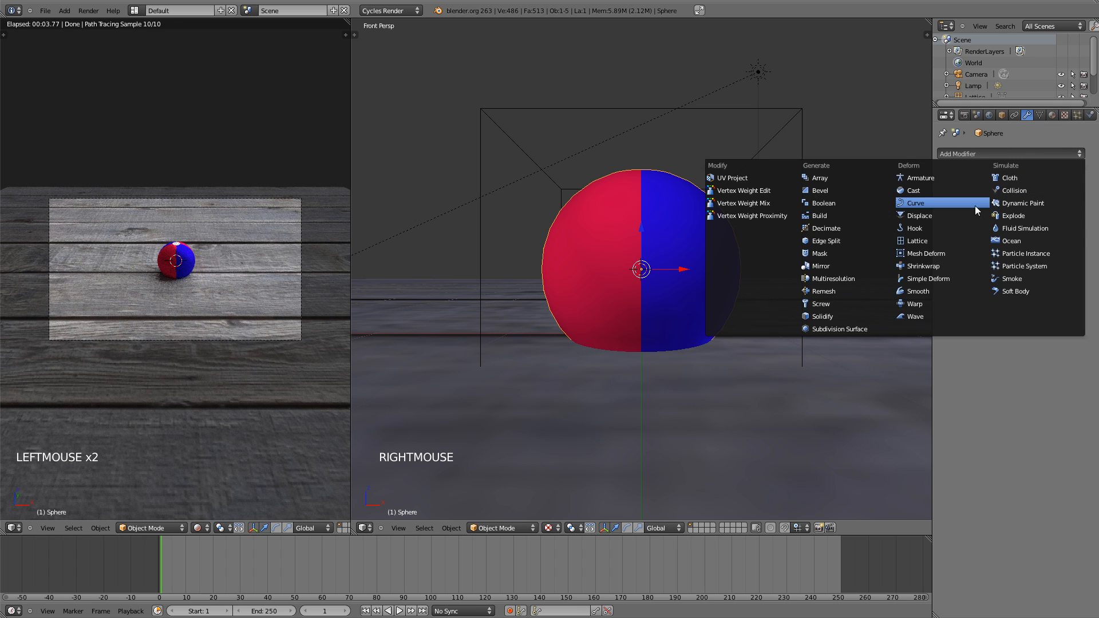
click(943, 239)
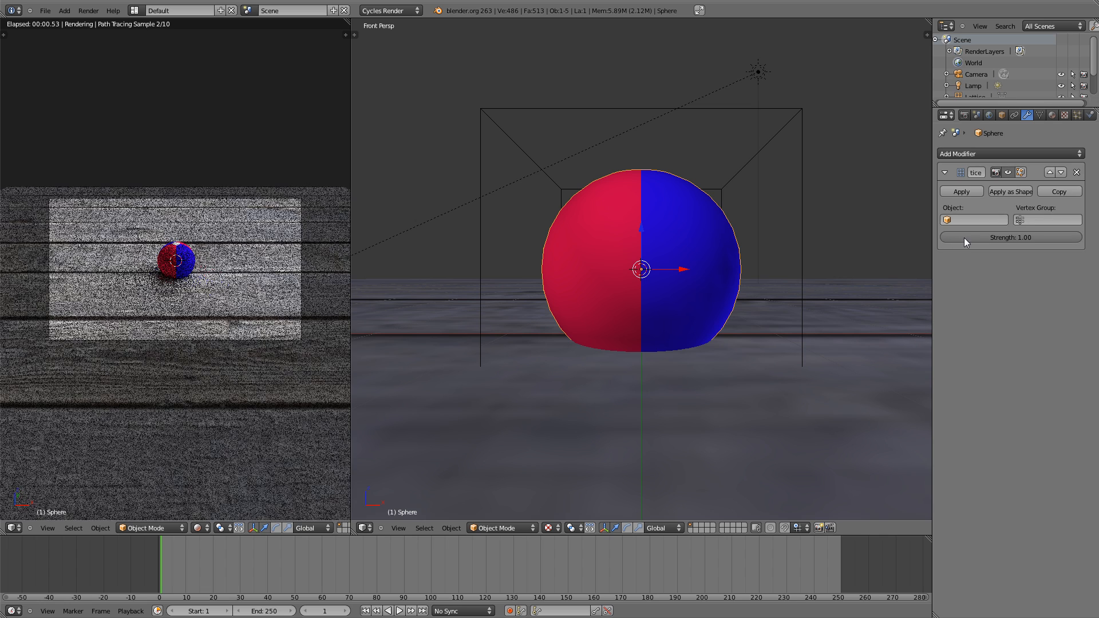
click(974, 218)
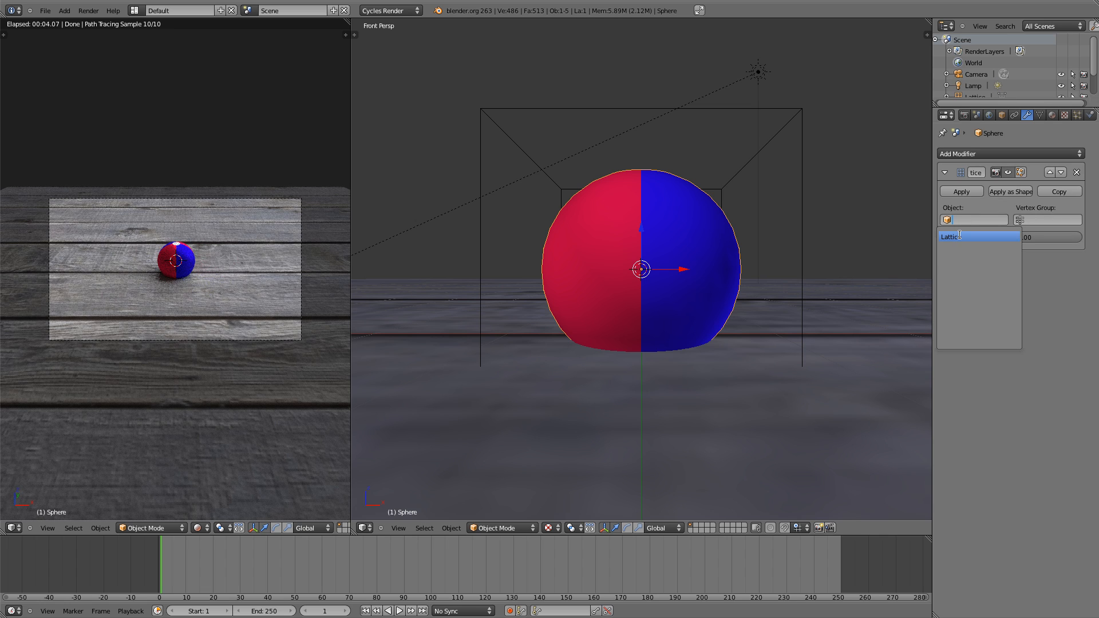
click(960, 235)
Try deforming the ball by moving one upper front corner point of the lattice in Edit Mode.
right_click(798, 112)
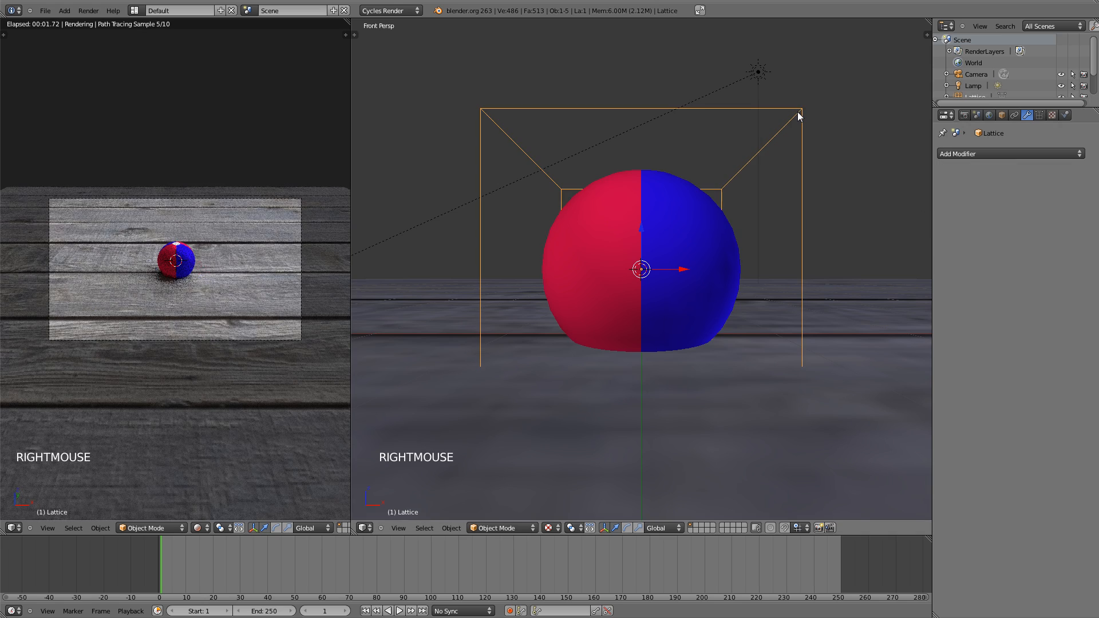
scroll(799, 112, down, 3)
middle_drag(796, 113, 673, 279)
key(Tab)
scroll(739, 197, up, 1)
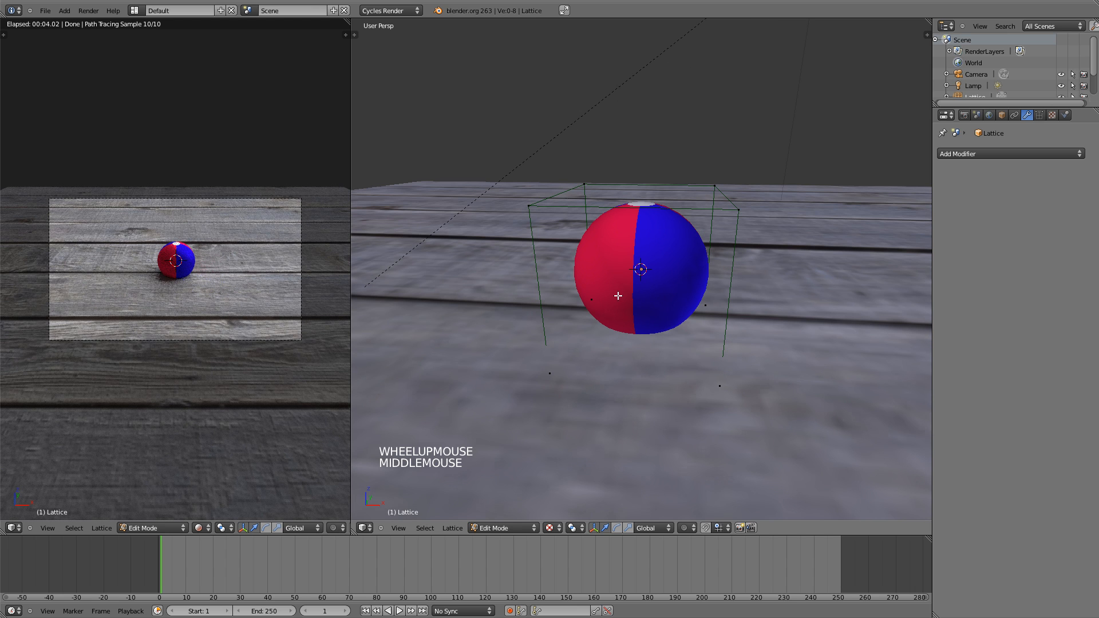
right_click(736, 213)
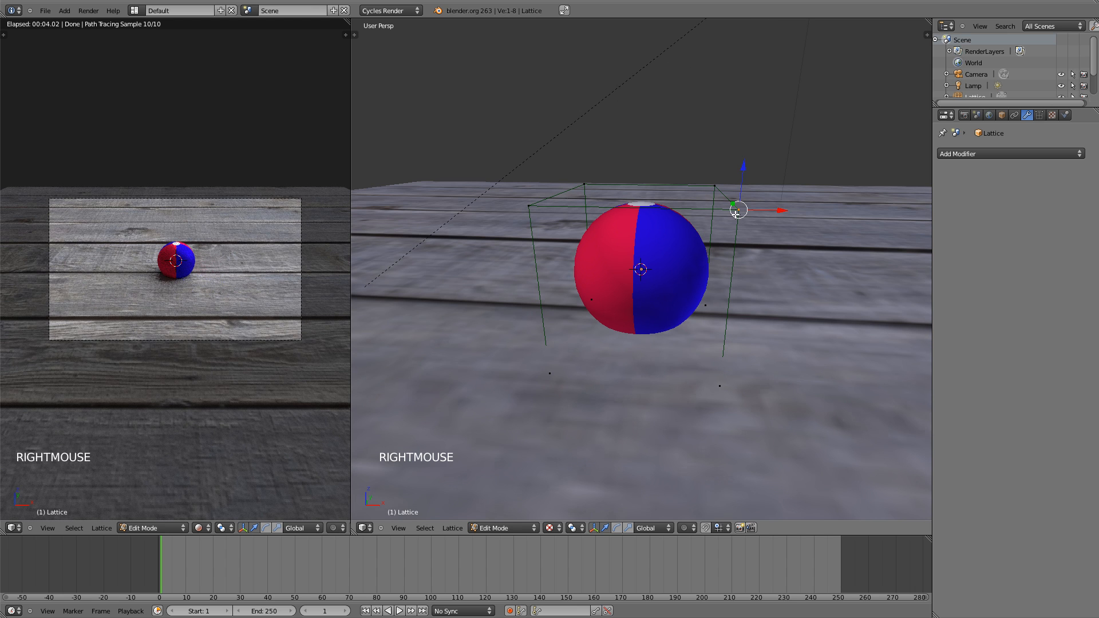
right_click(720, 185)
right_click(736, 210)
key(g)
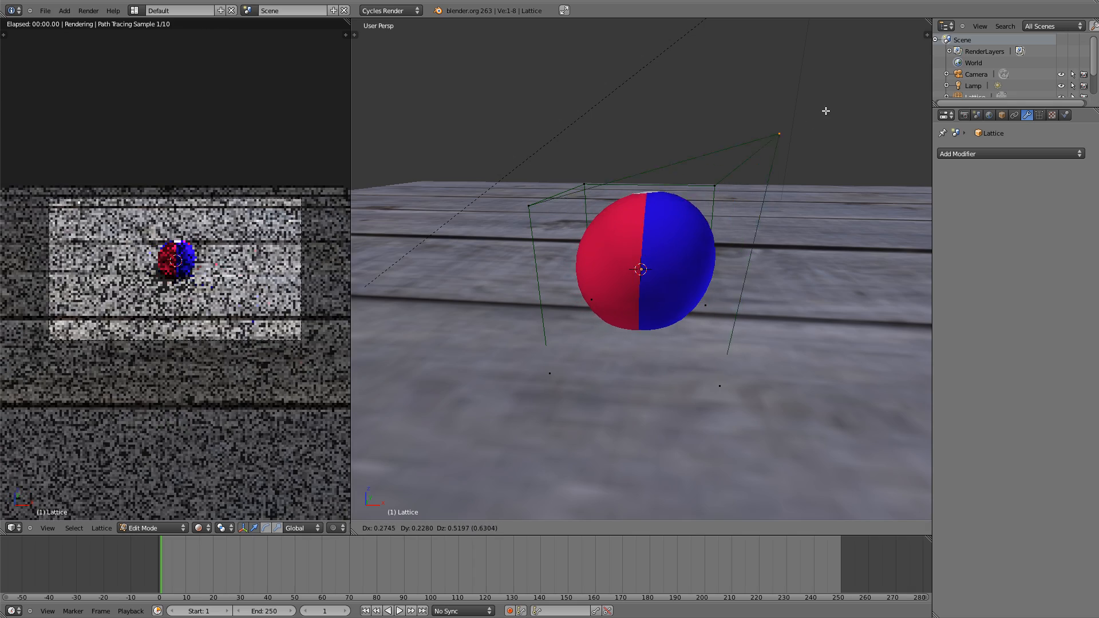
right_click(755, 202)
Try squashing the ball by scaling all lattice points along Z, and return to Object Mode.
key(KP_1)
key(a)
key(a)
key(a)
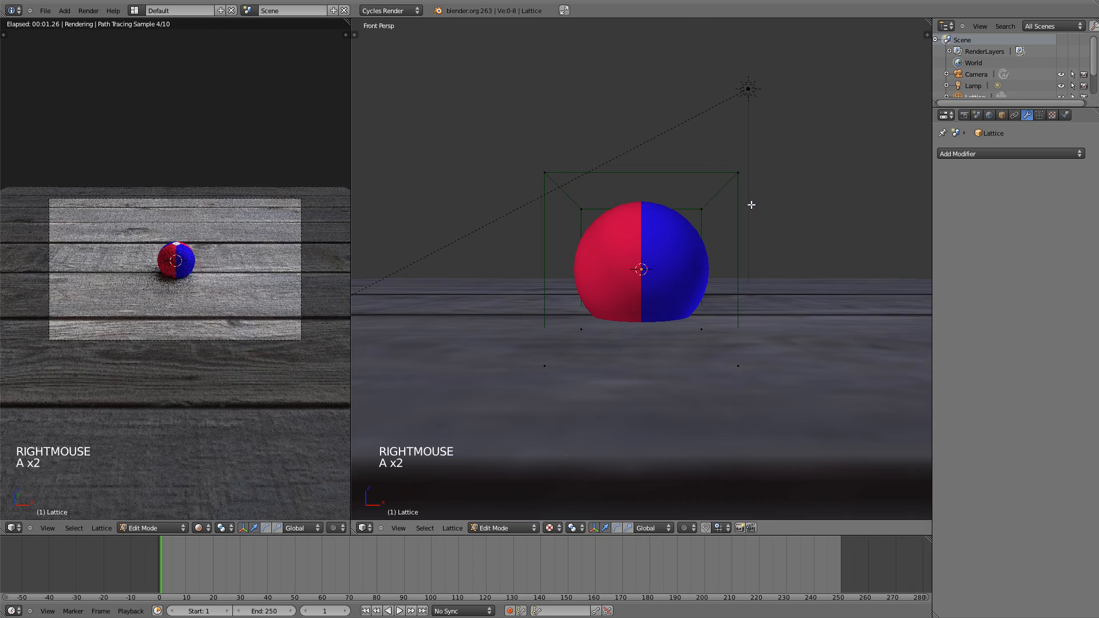
key(s)
key(z)
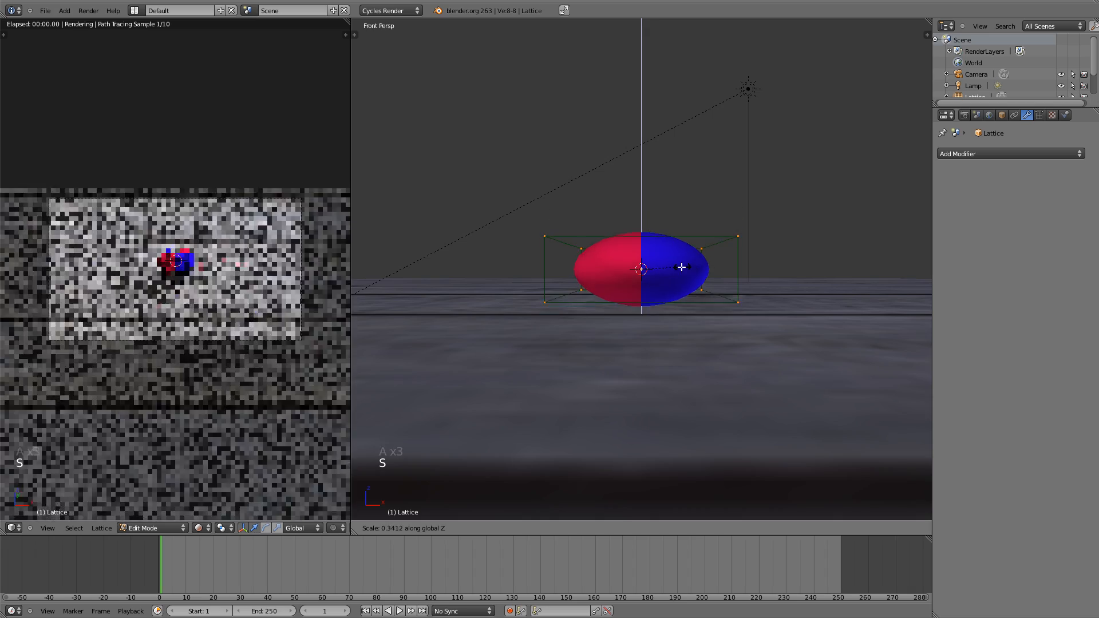
right_click(773, 228)
key(Tab)
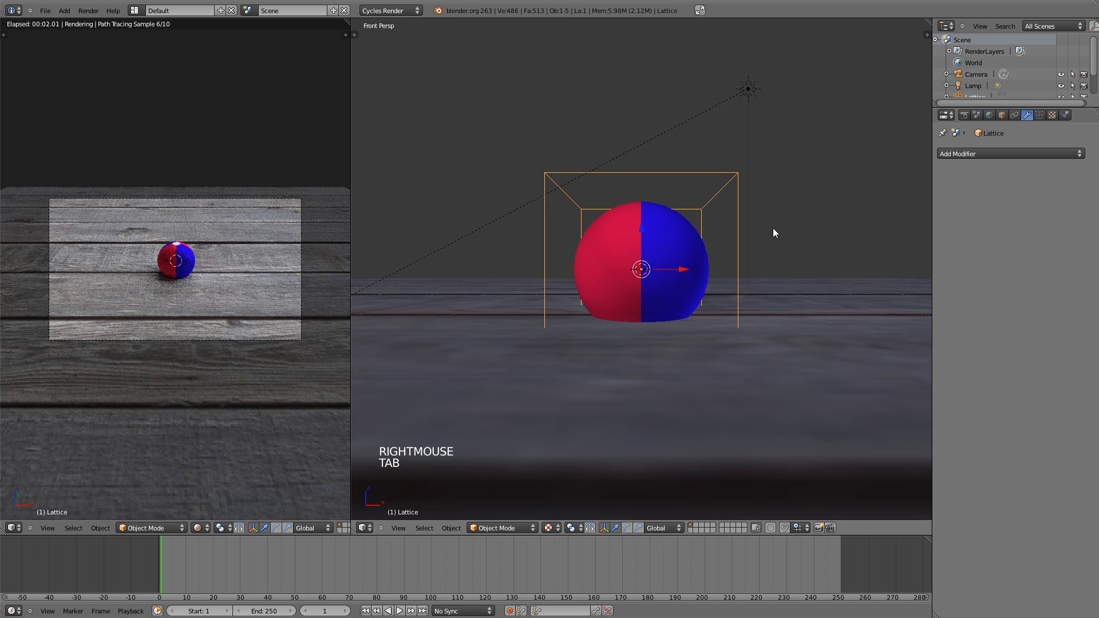
Deselect everything and add an Empty at the ball's centre.
key(a)
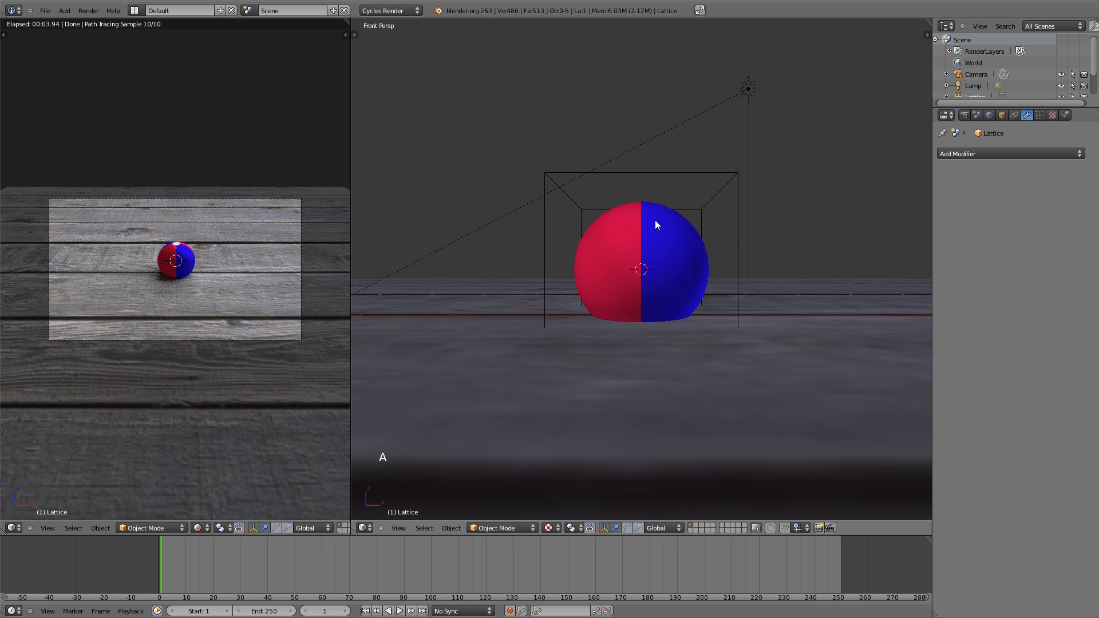
key(shift+a)
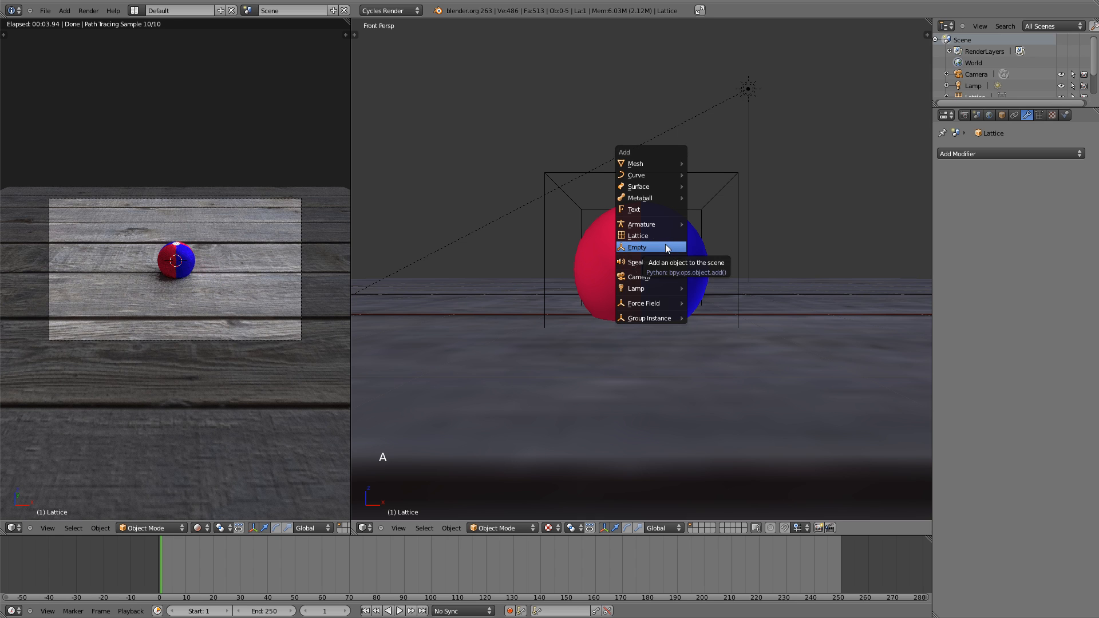
click(666, 243)
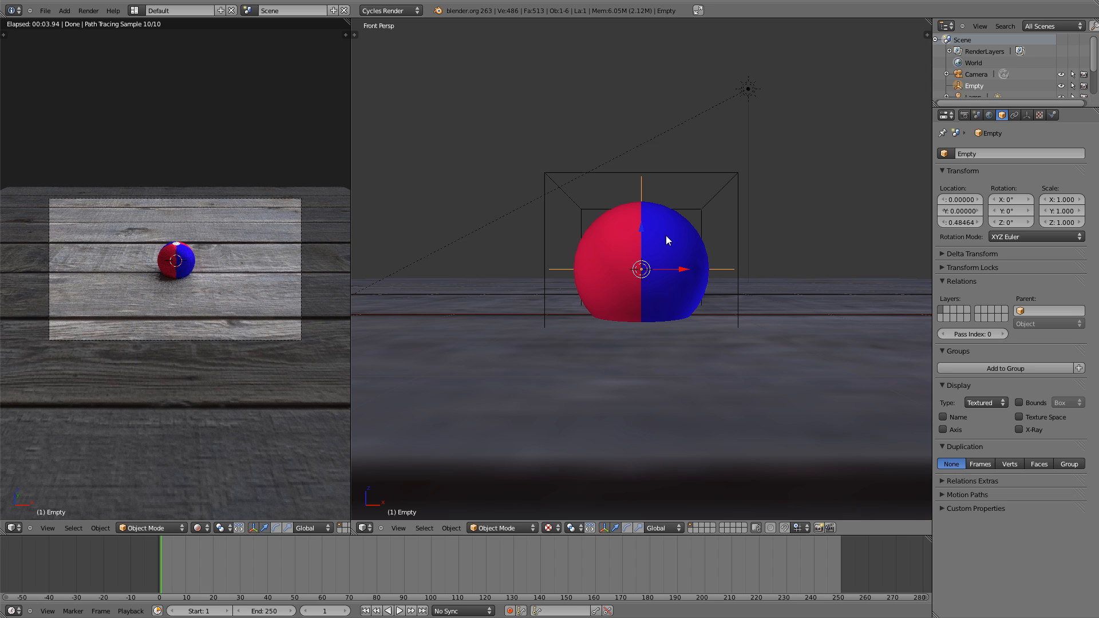
Parent the ball to the Empty as Object and reselect only the ball.
right_click(671, 238)
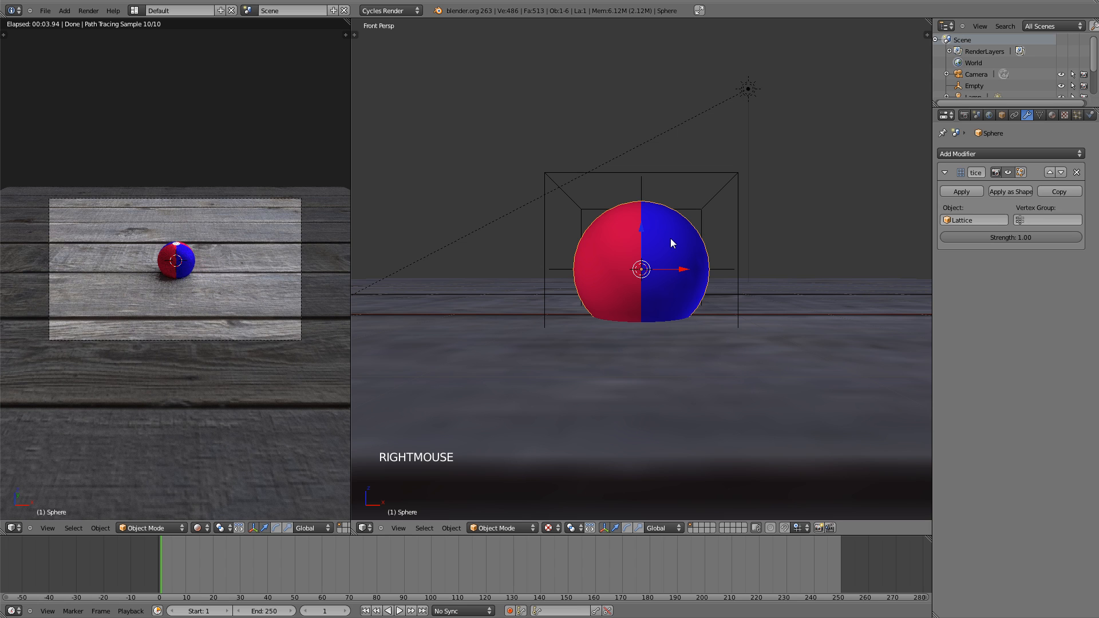
shift+right_click(642, 185)
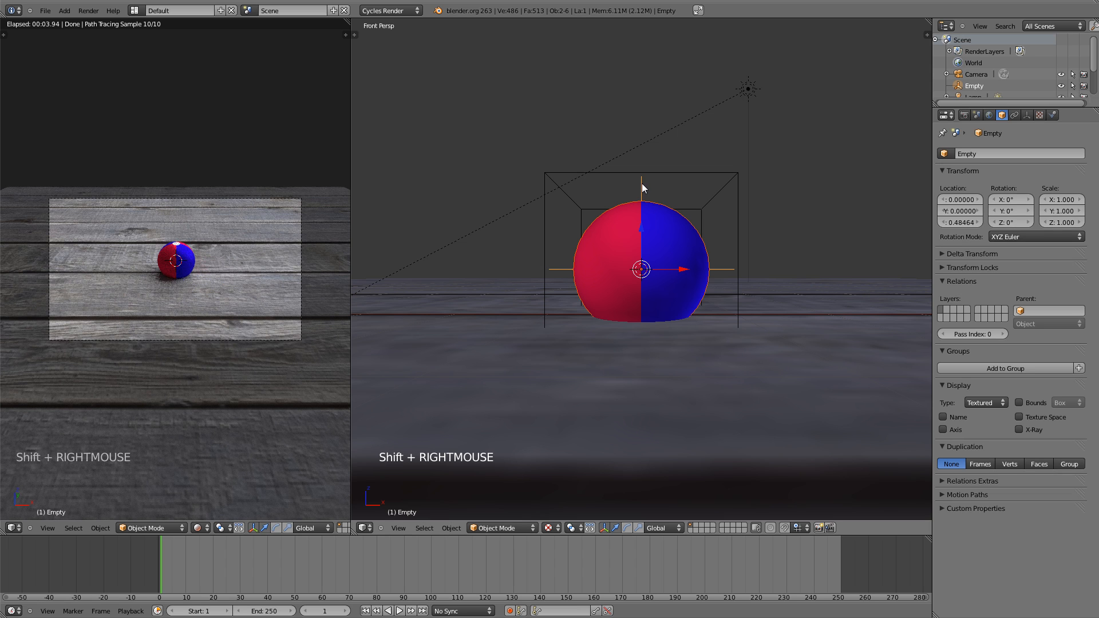
key(ctrl+p)
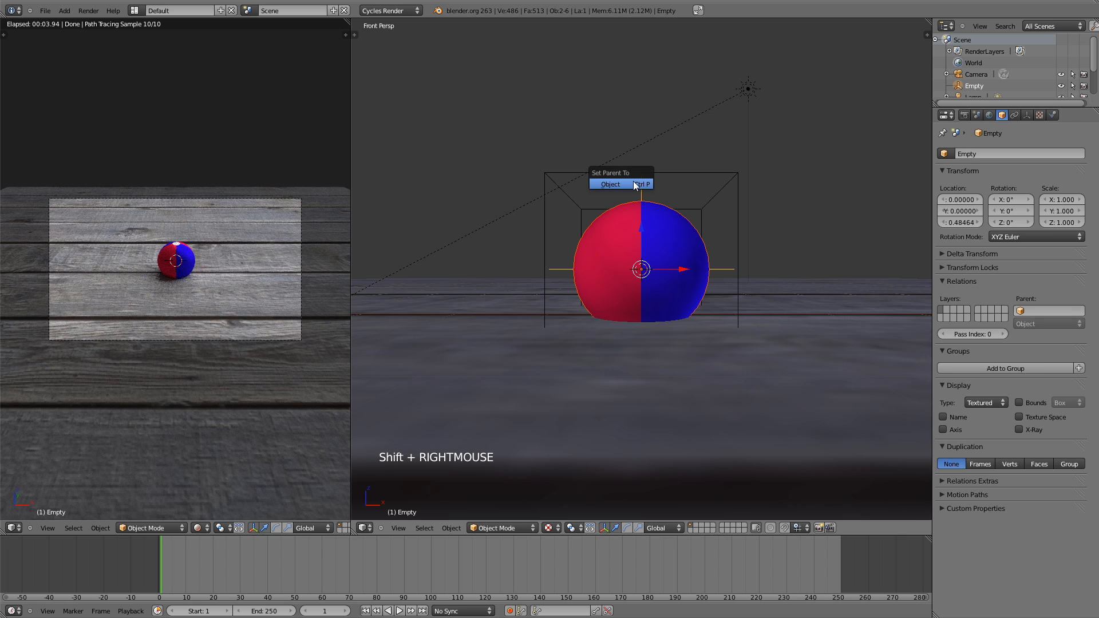
click(635, 184)
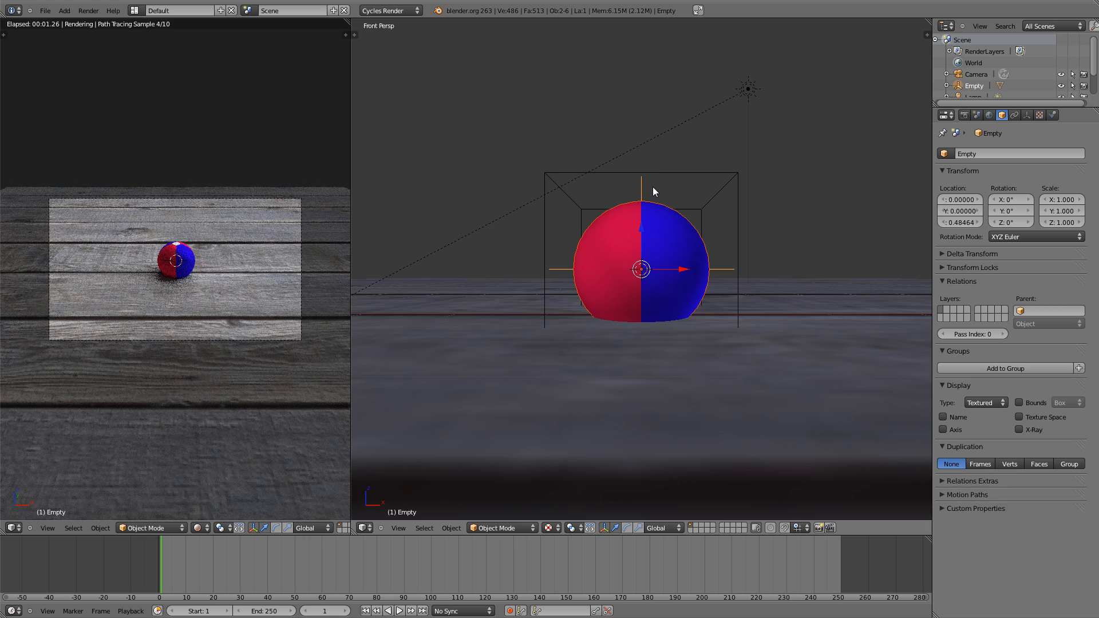
right_click(660, 225)
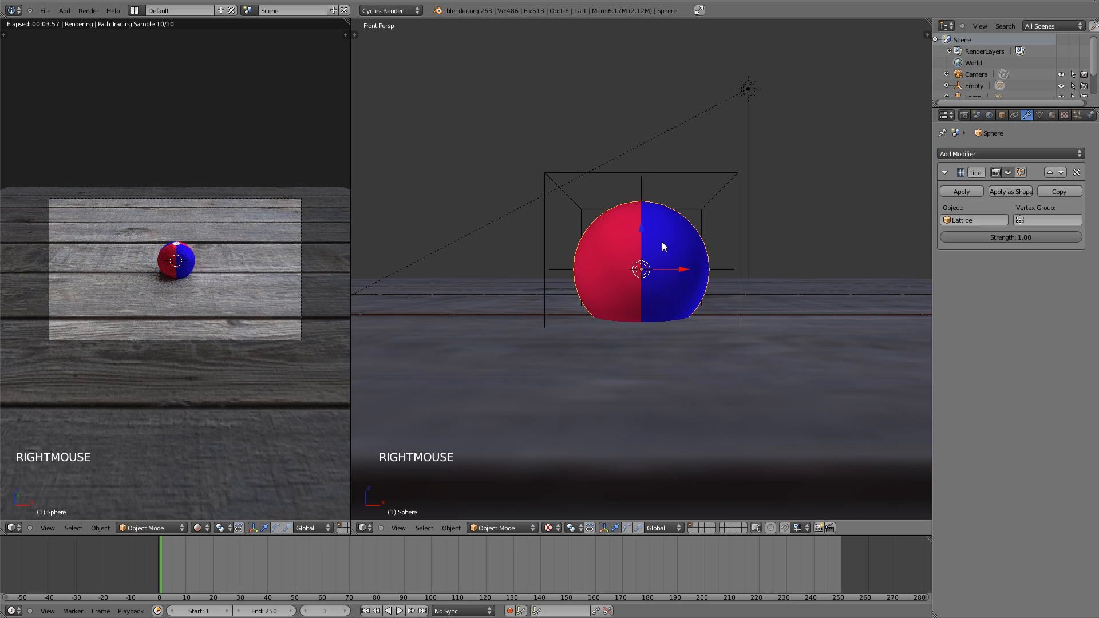
Try moving the ball upward on its own, out of the lattice.
key(g)
key(g)
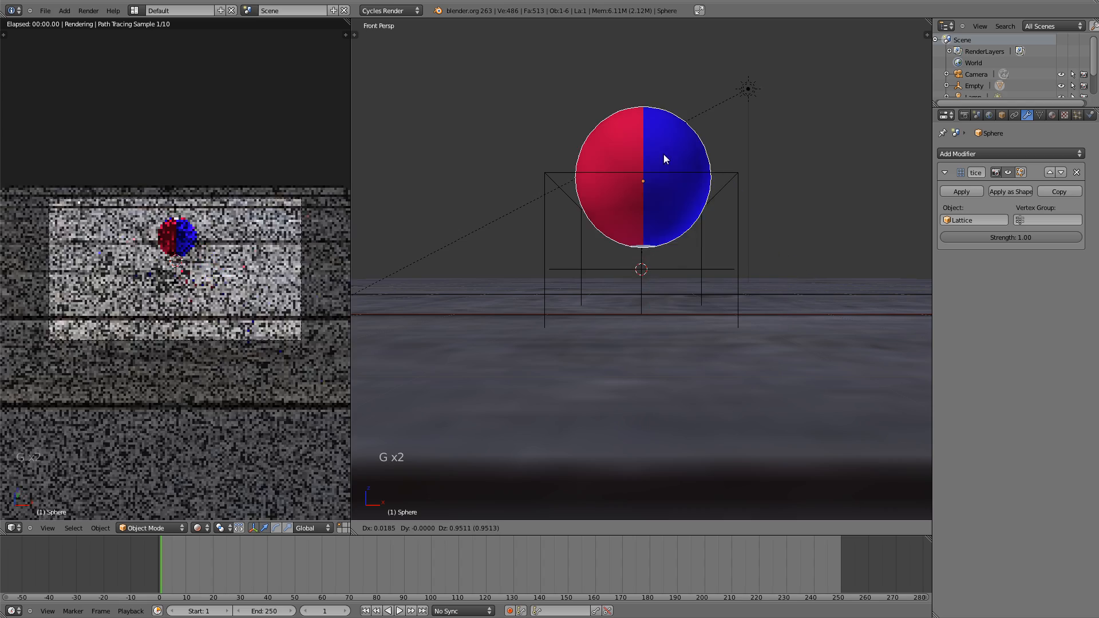
right_click(653, 157)
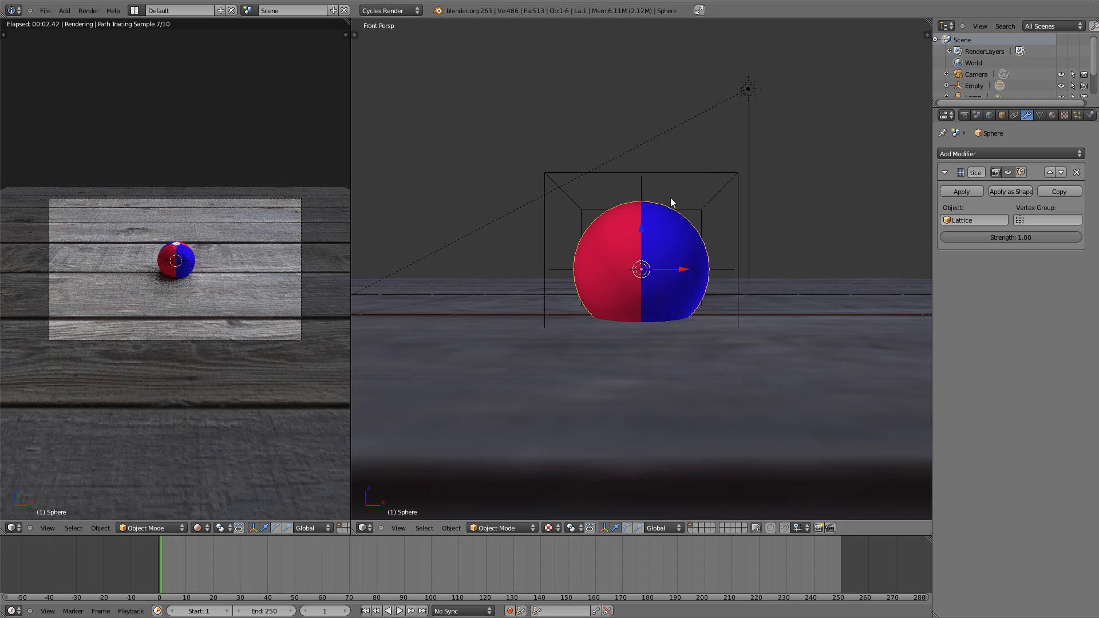
Select the Empty and try moving it, then freely rotating it, with the parented ball.
right_click(643, 185)
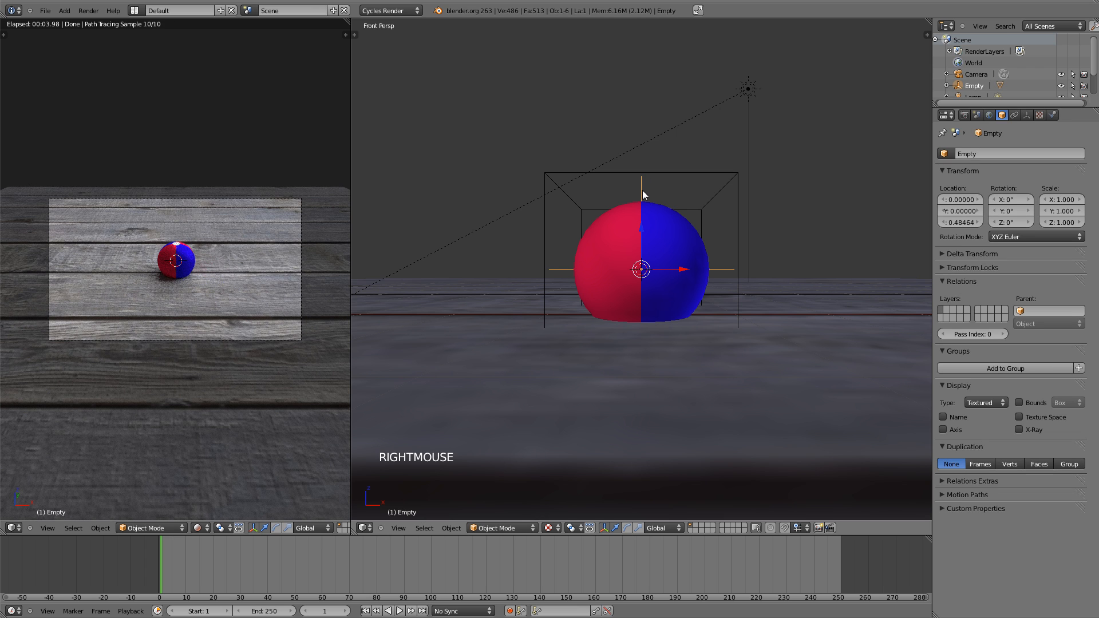
right_click(642, 190)
key(g)
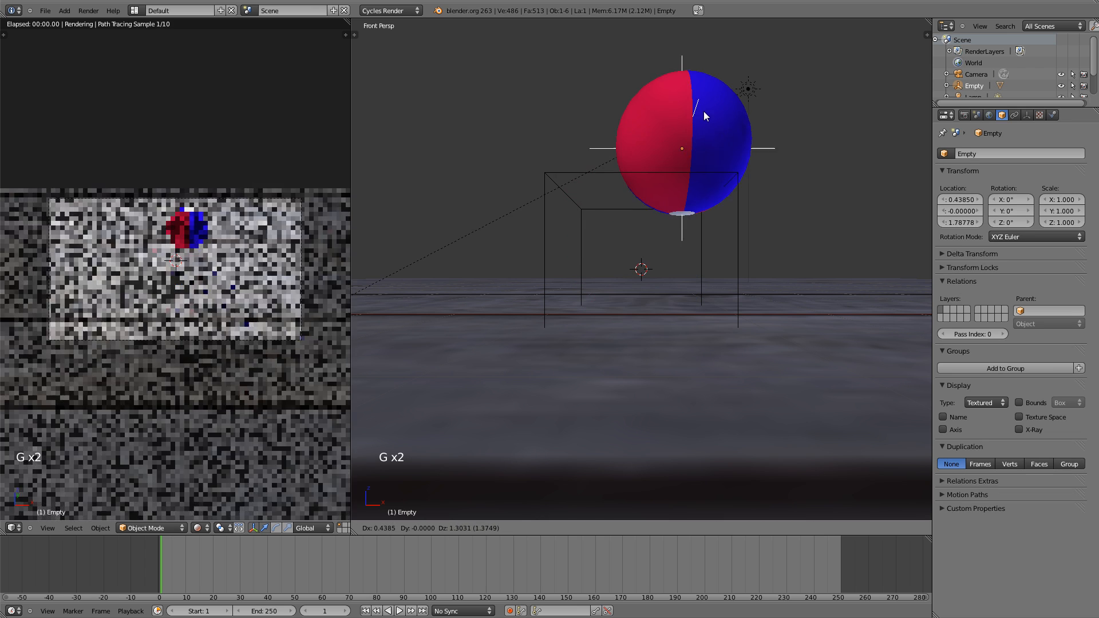
right_click(700, 139)
key(r)
key(r)
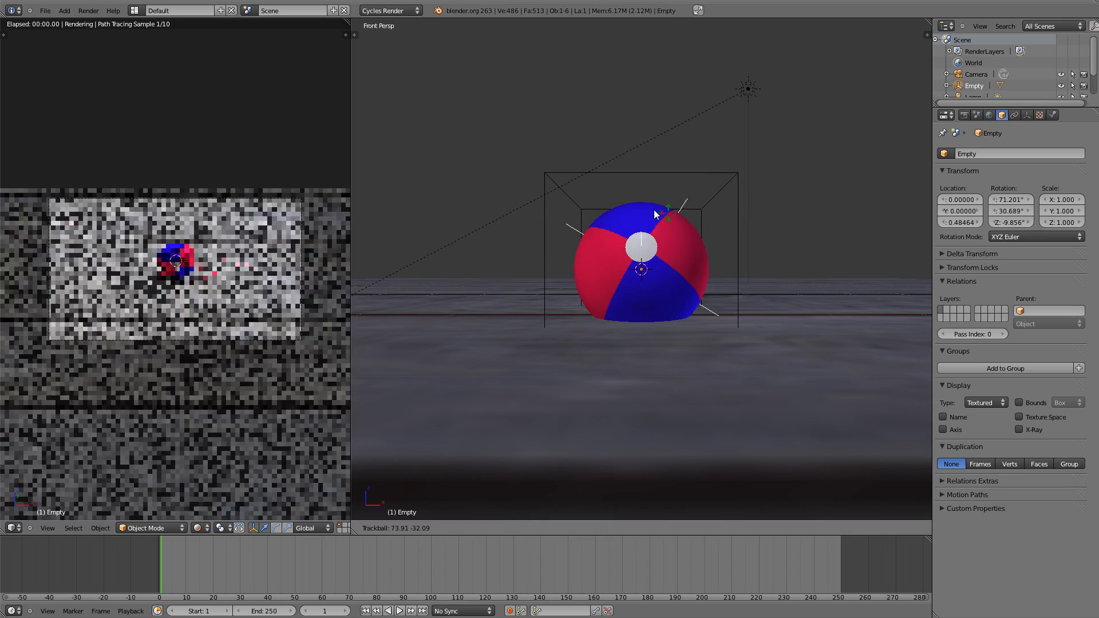
right_click(662, 180)
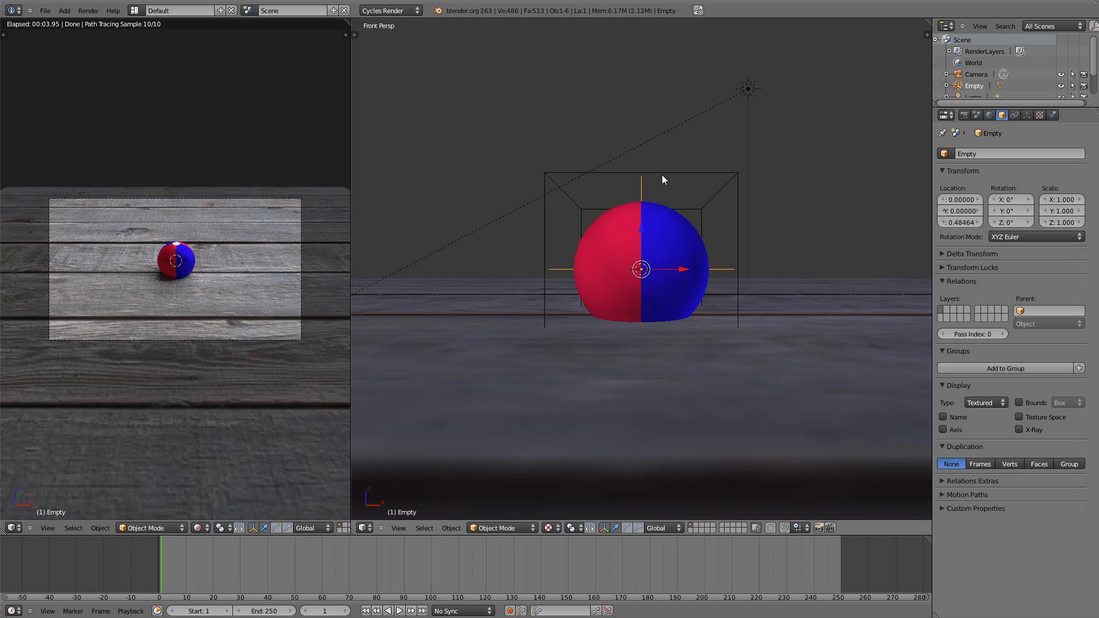
Parent the lattice to the Empty as Object and reselect only the Empty.
right_click(725, 179)
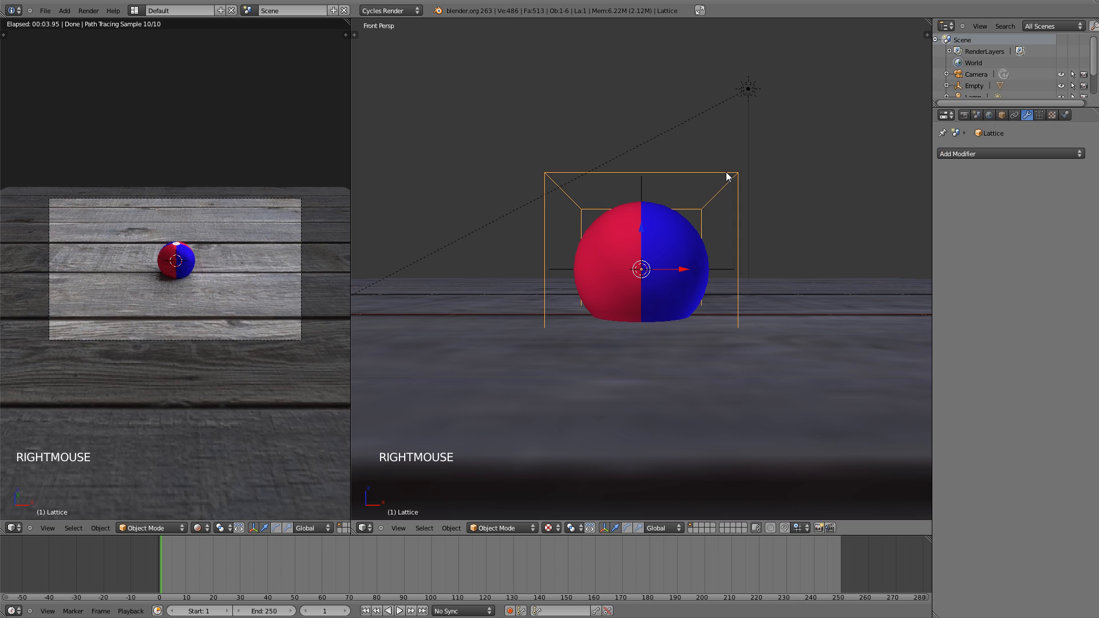
shift+right_click(641, 188)
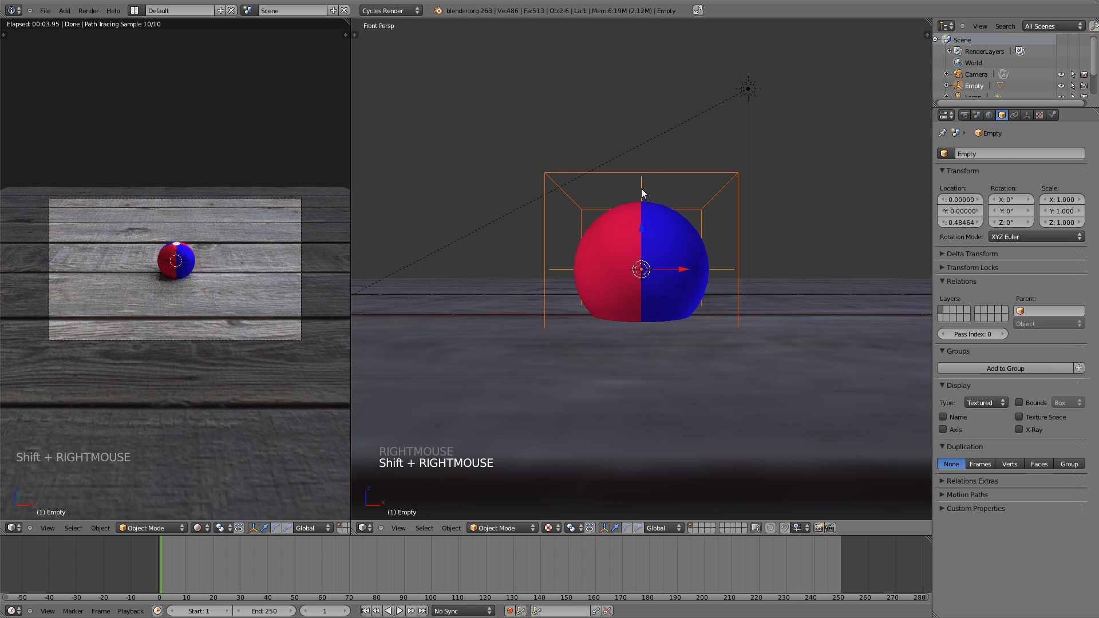
key(ctrl+p)
click(641, 189)
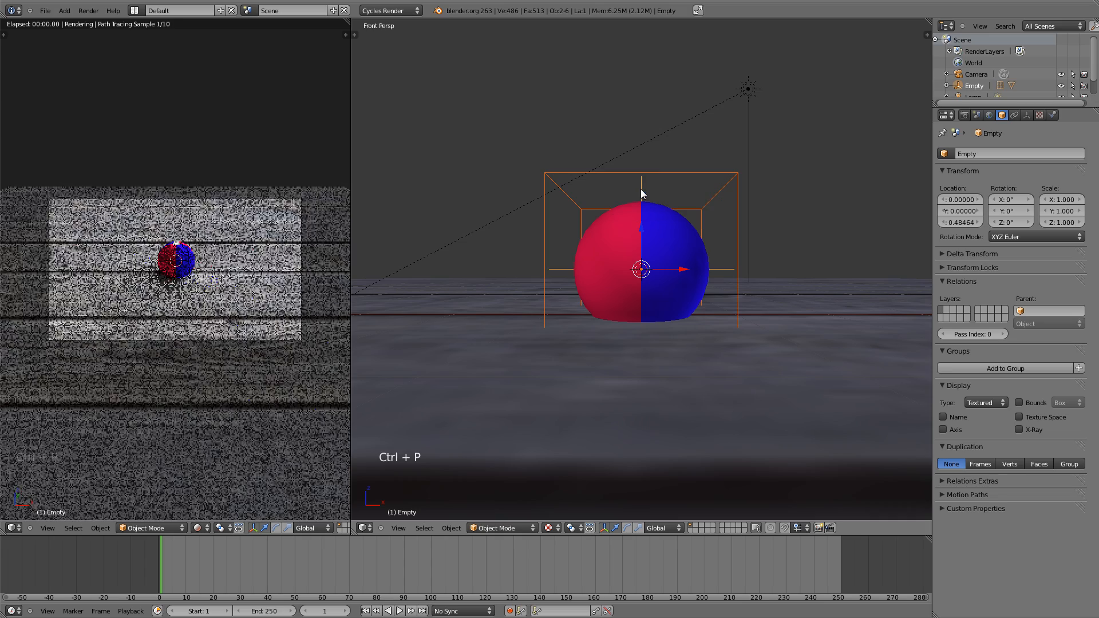
right_click(641, 189)
Try moving and freely rotating the Empty together with the ball and the lattice.
key(g)
key(g)
right_click(672, 178)
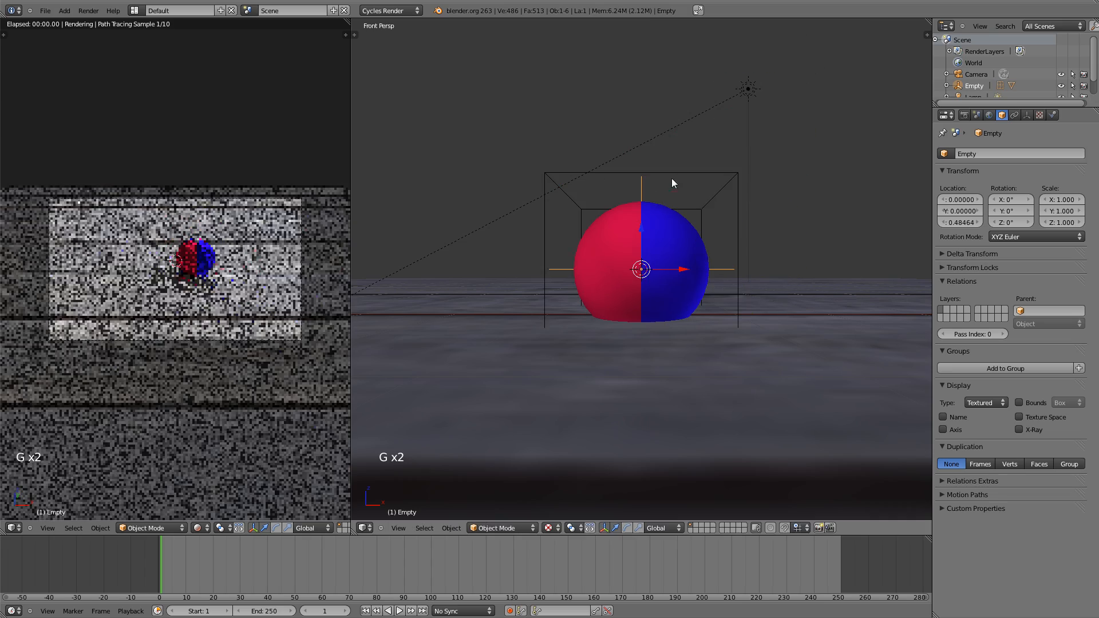
key(r)
key(r)
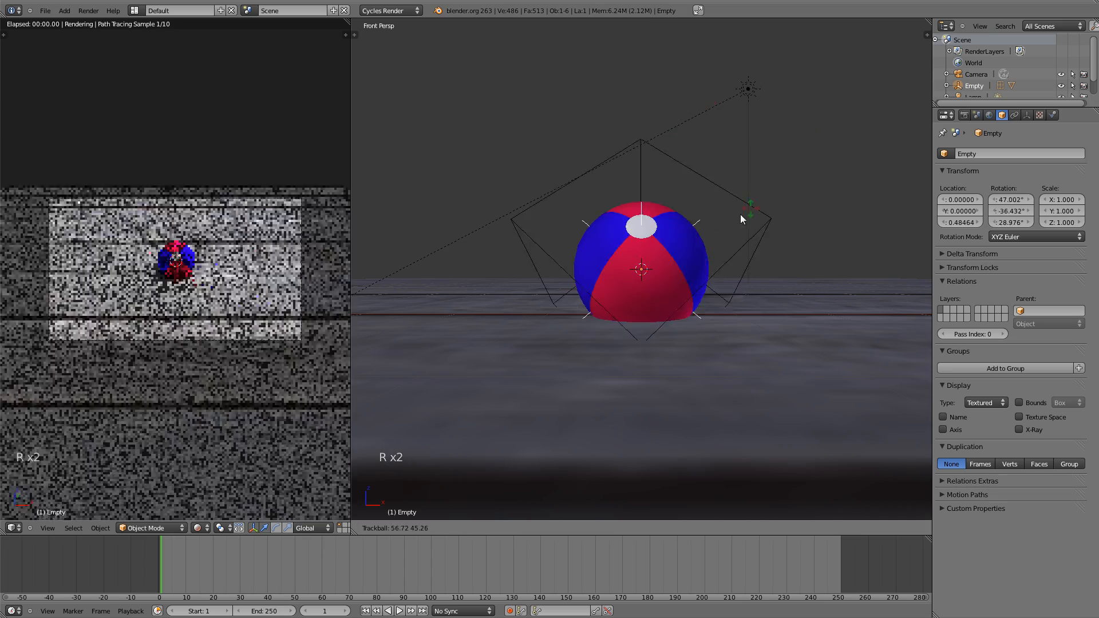
right_click(662, 121)
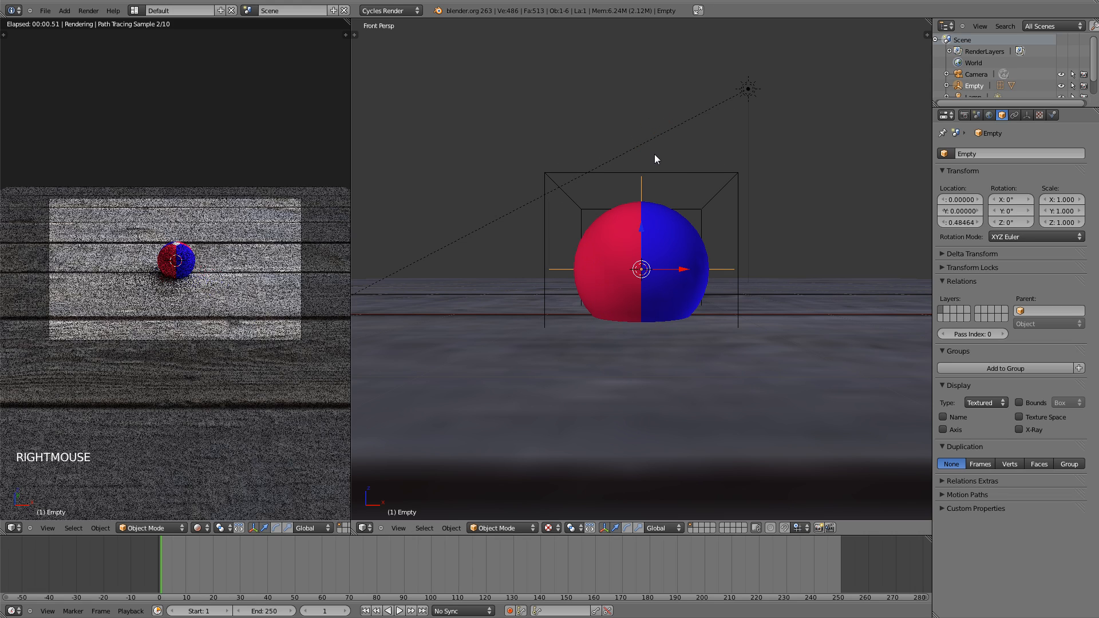
Move the Empty with the ball and lattice in front view to about X -5.42, Z 3.48.
key(KP_1)
scroll(655, 155, down, 4)
scroll(655, 154, down, 5)
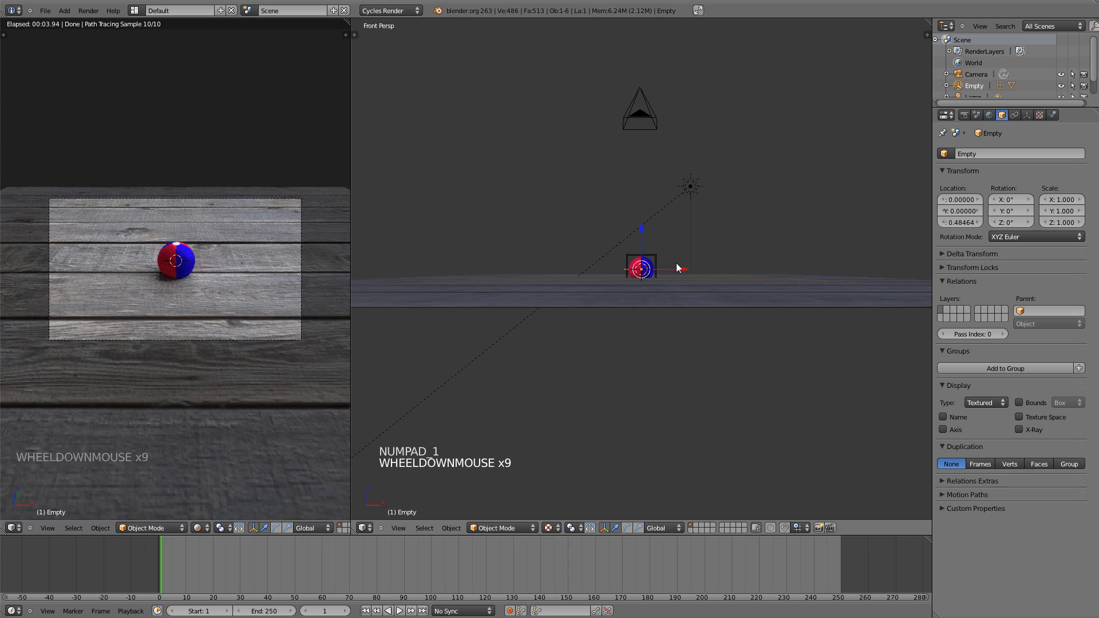
key(g)
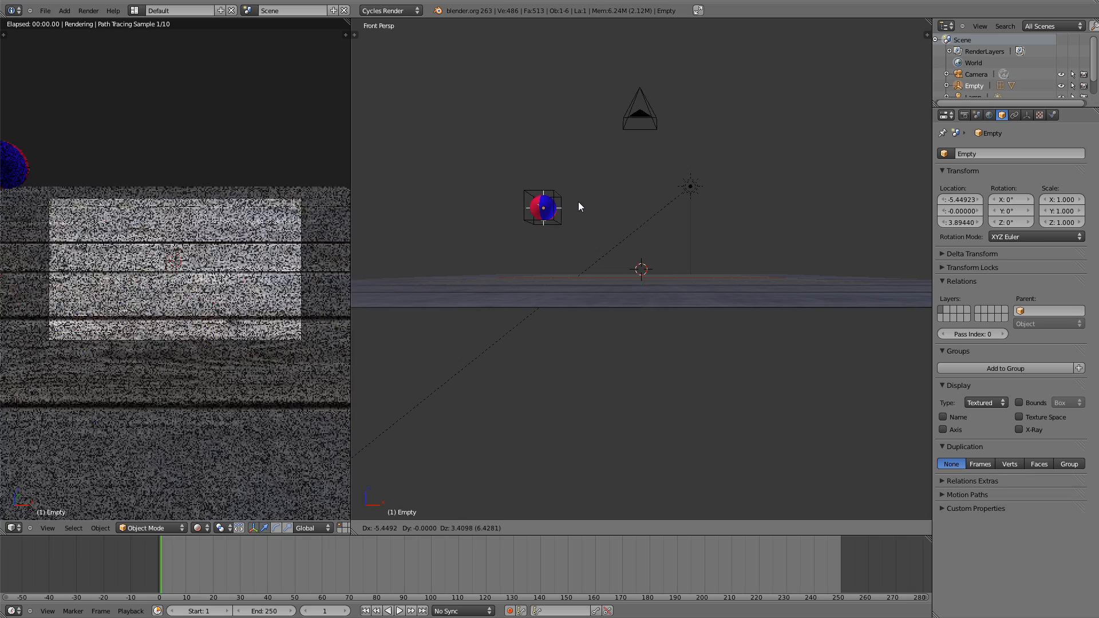
click(580, 211)
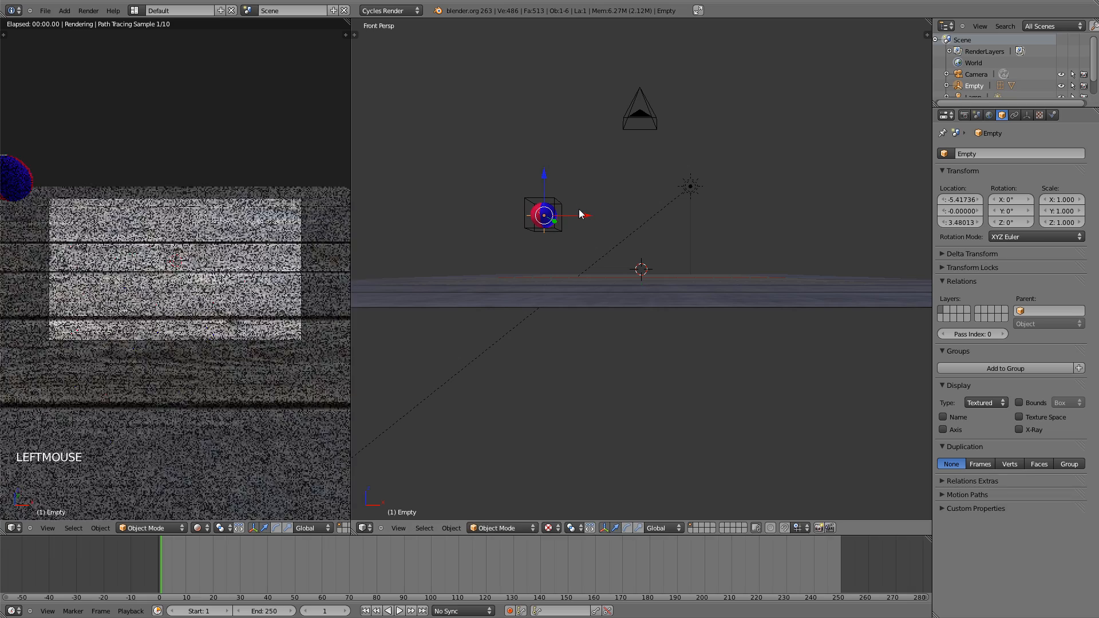
Try moving the Empty along the global X axis and along the global Z axis.
scroll(595, 195, up, 4)
middle_drag(601, 189, 621, 262)
scroll(604, 216, down, 3)
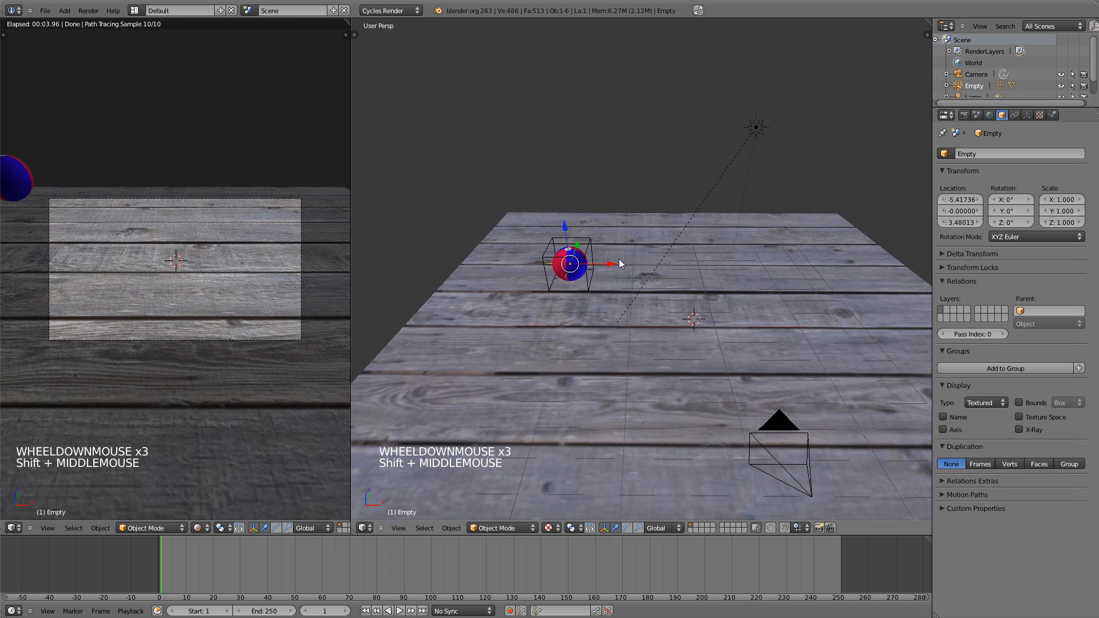
scroll(626, 257, up, 2)
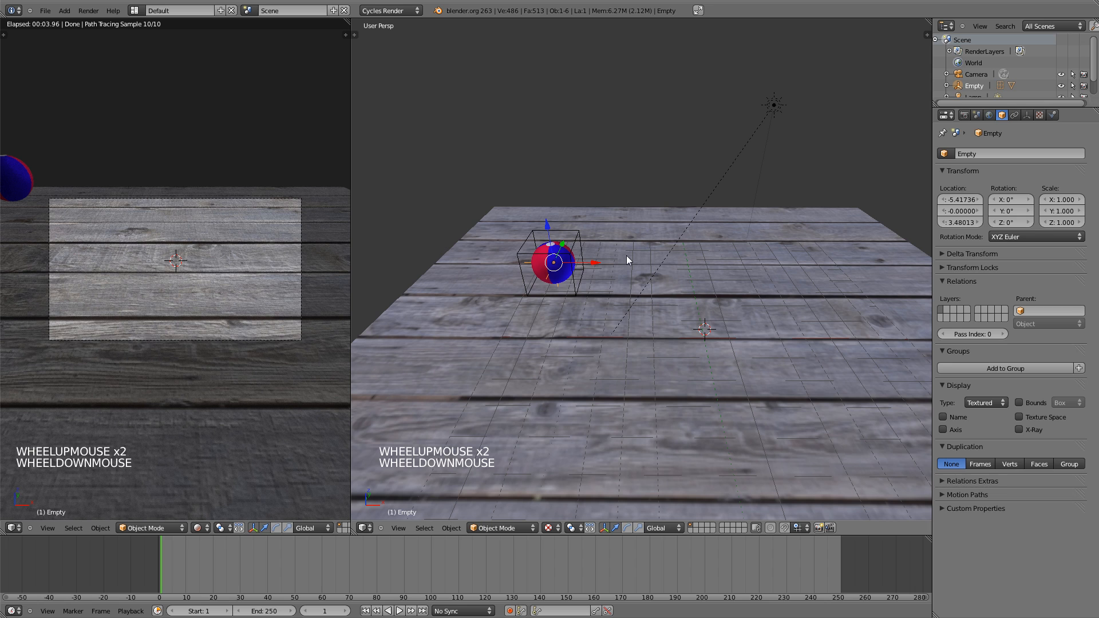
key(g)
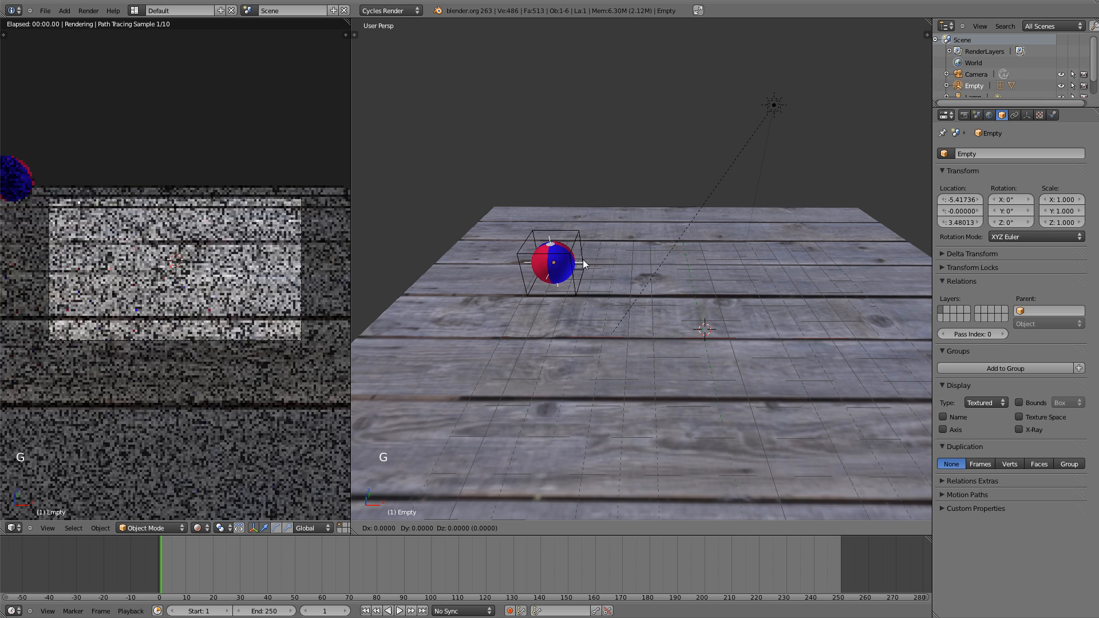
key(x)
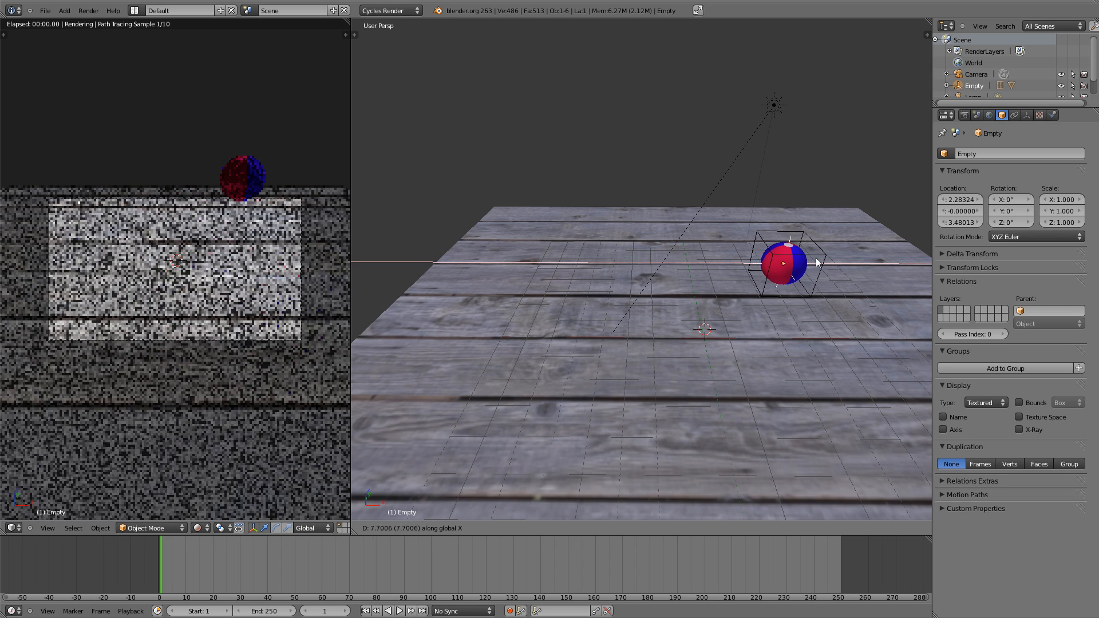
right_click(564, 261)
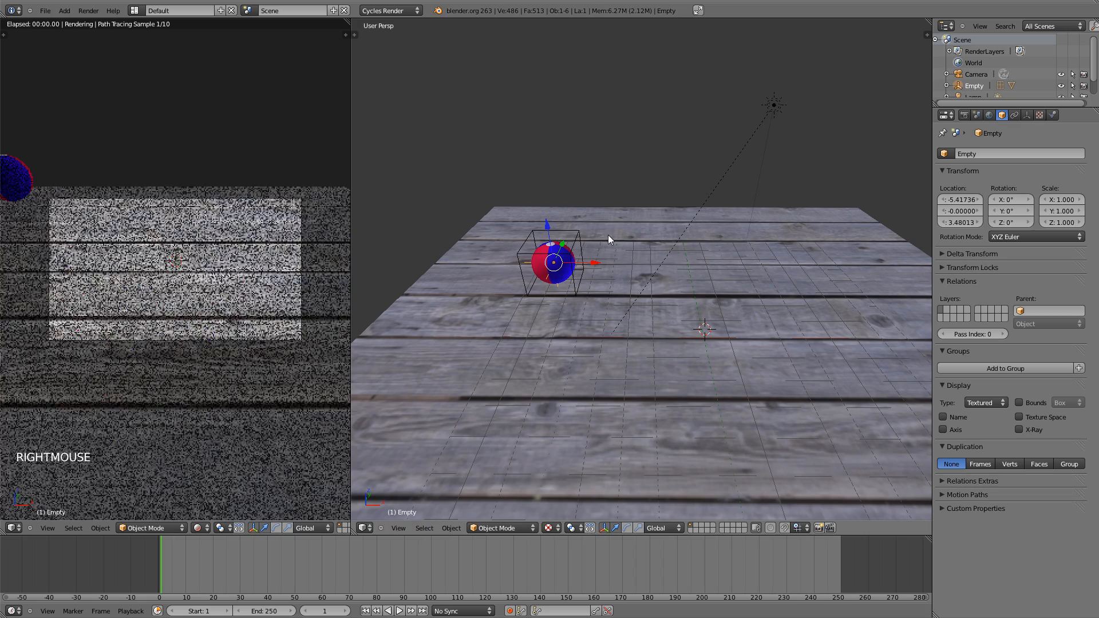
key(g)
key(g)
key(z)
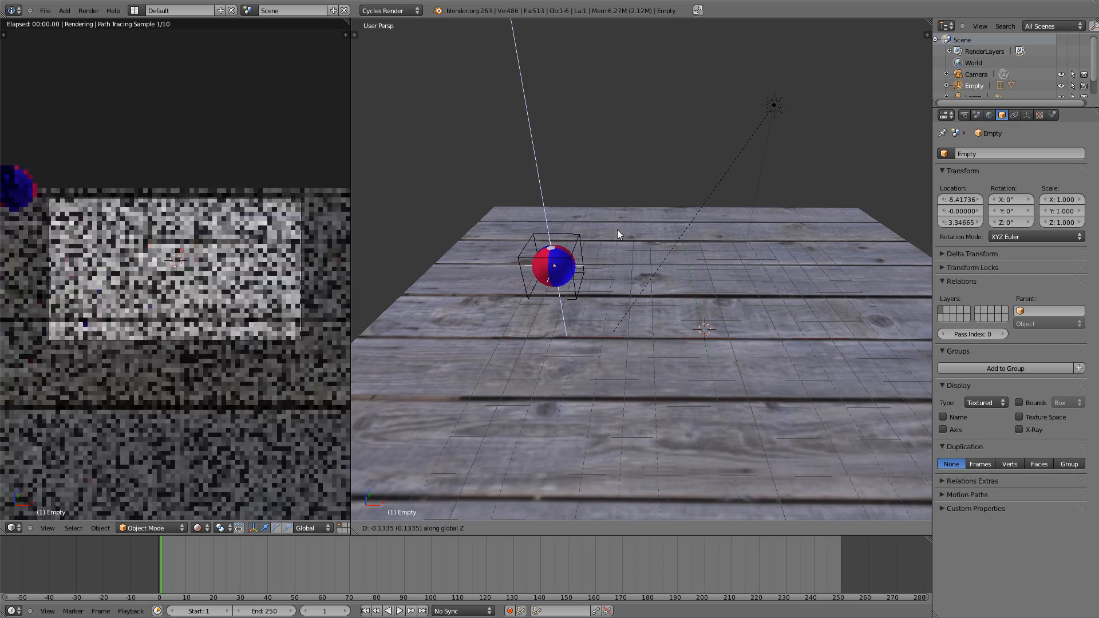
right_click(618, 232)
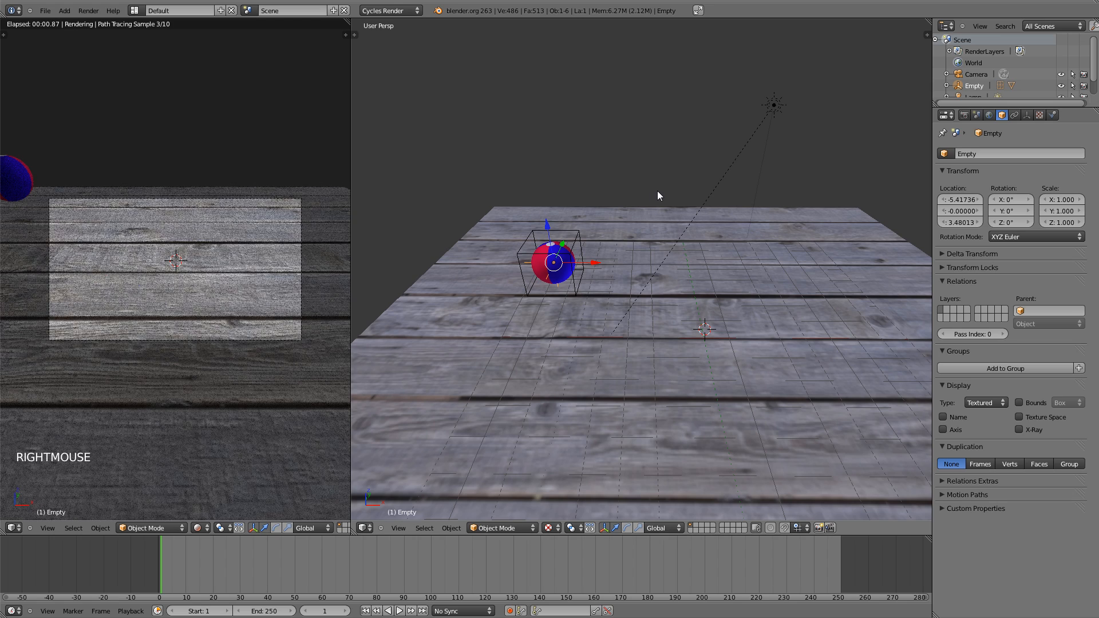
Lock the Empty's Y location in its transform properties and test the lock with a move along Y.
key(n)
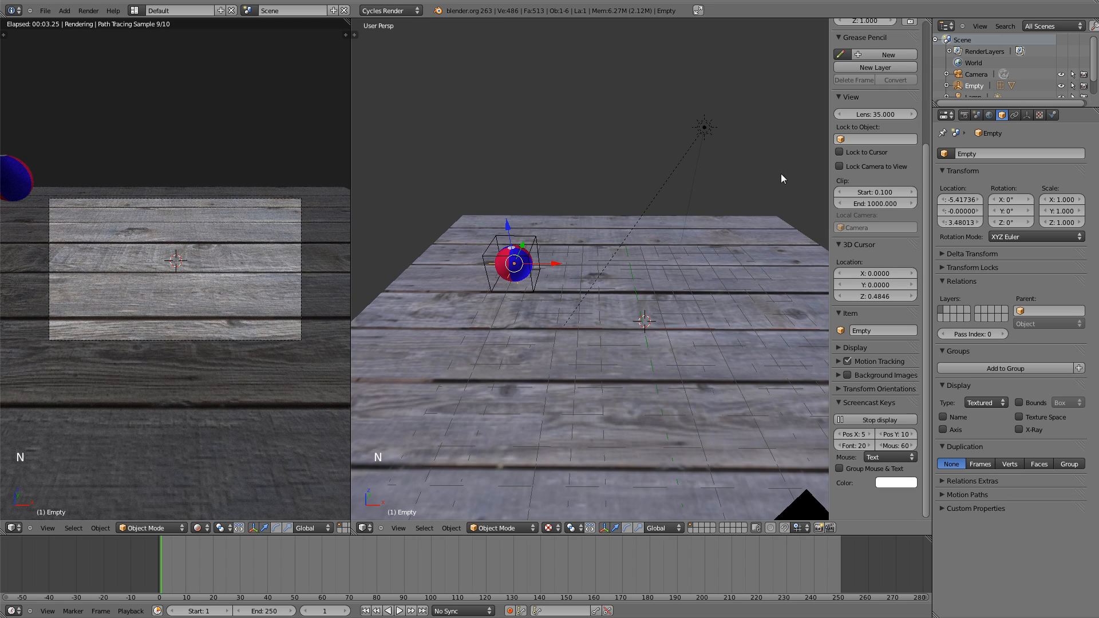
scroll(851, 120, up, 11)
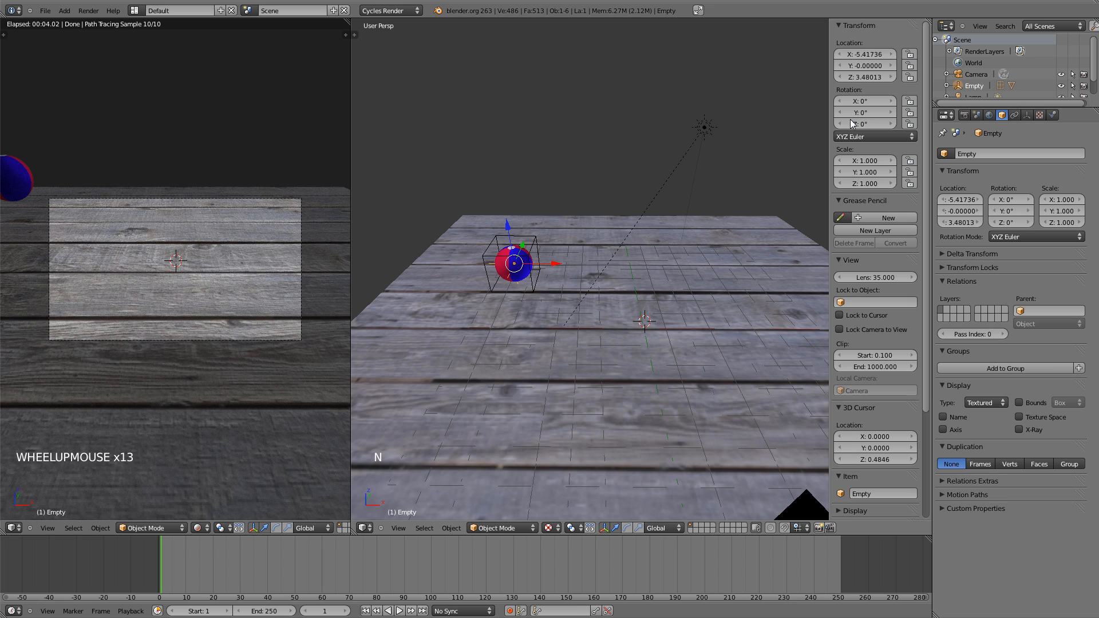
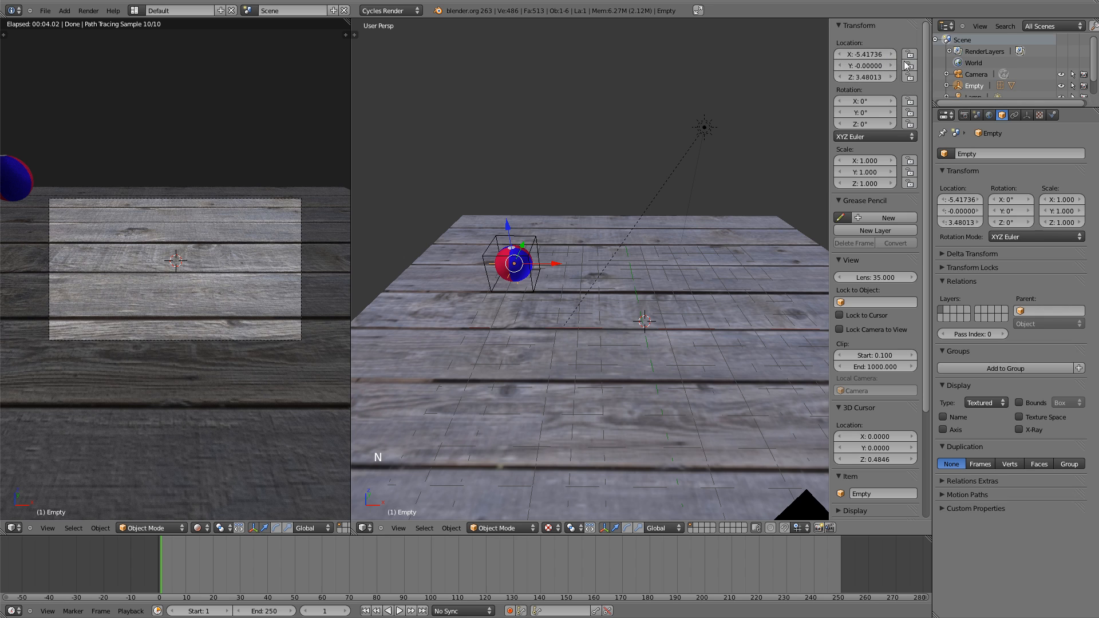
click(909, 66)
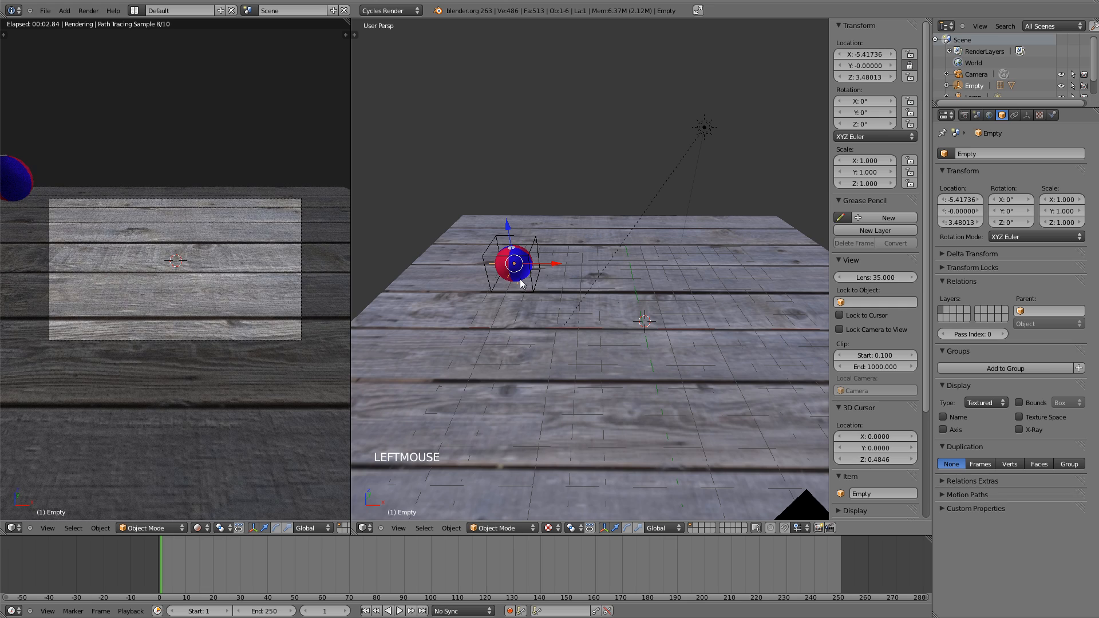
key(g)
key(y)
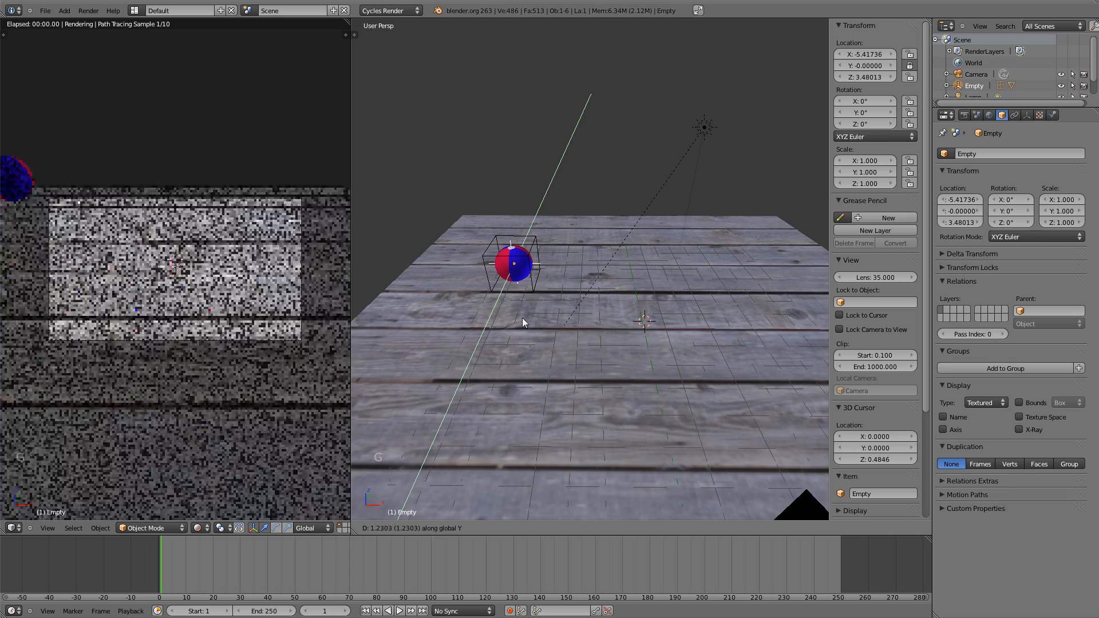
right_click(564, 238)
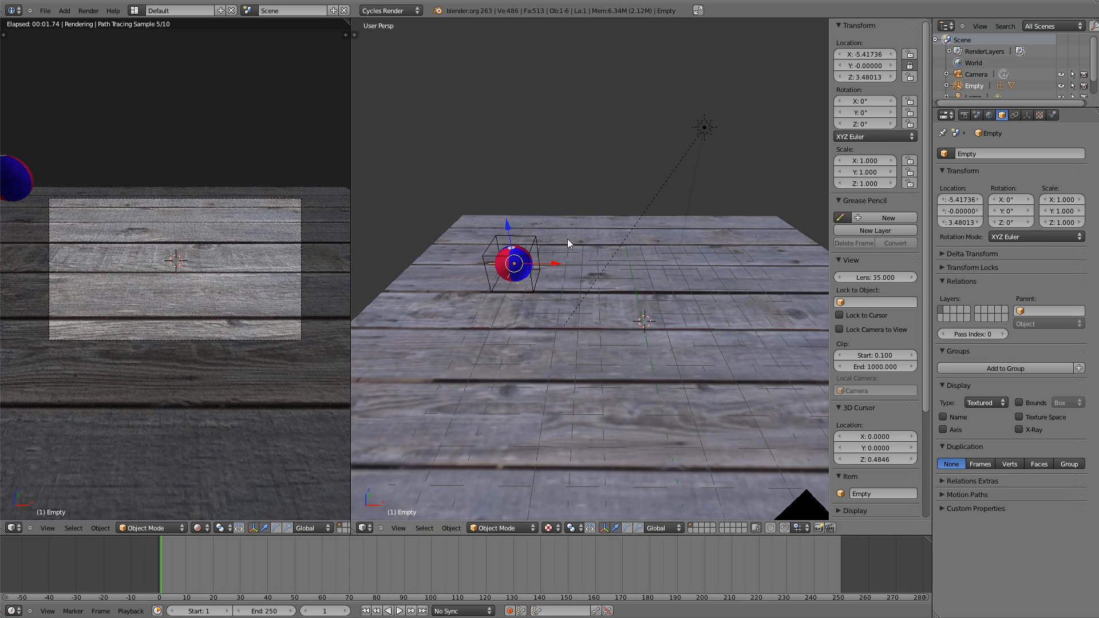
Try rotating the Empty about the global X axis and about the global Y axis.
key(r)
key(x)
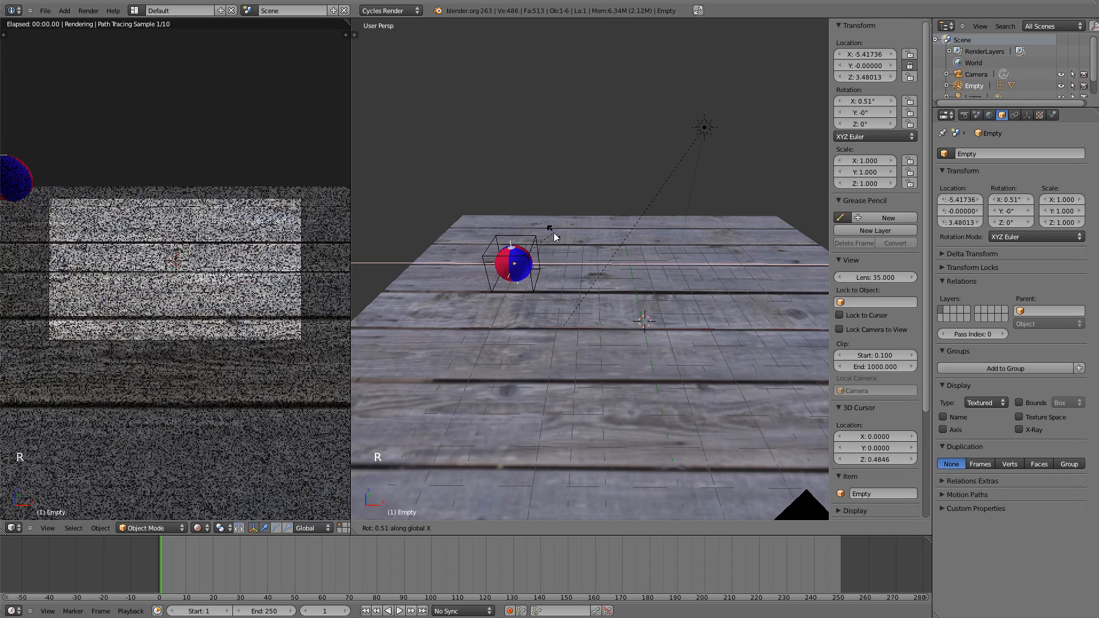
key(y)
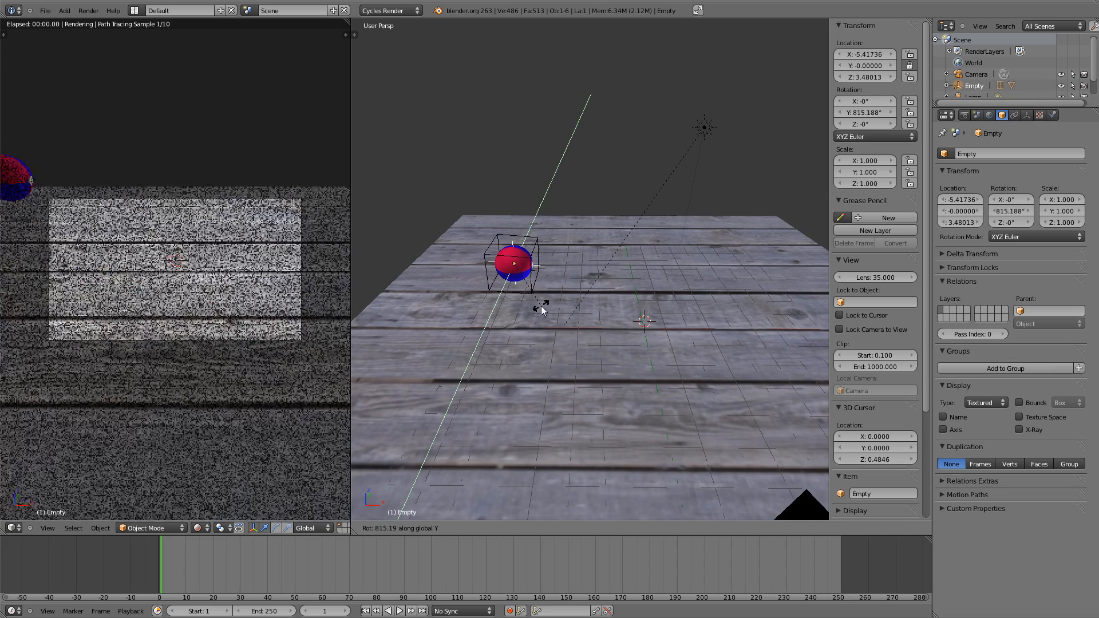
right_click(550, 298)
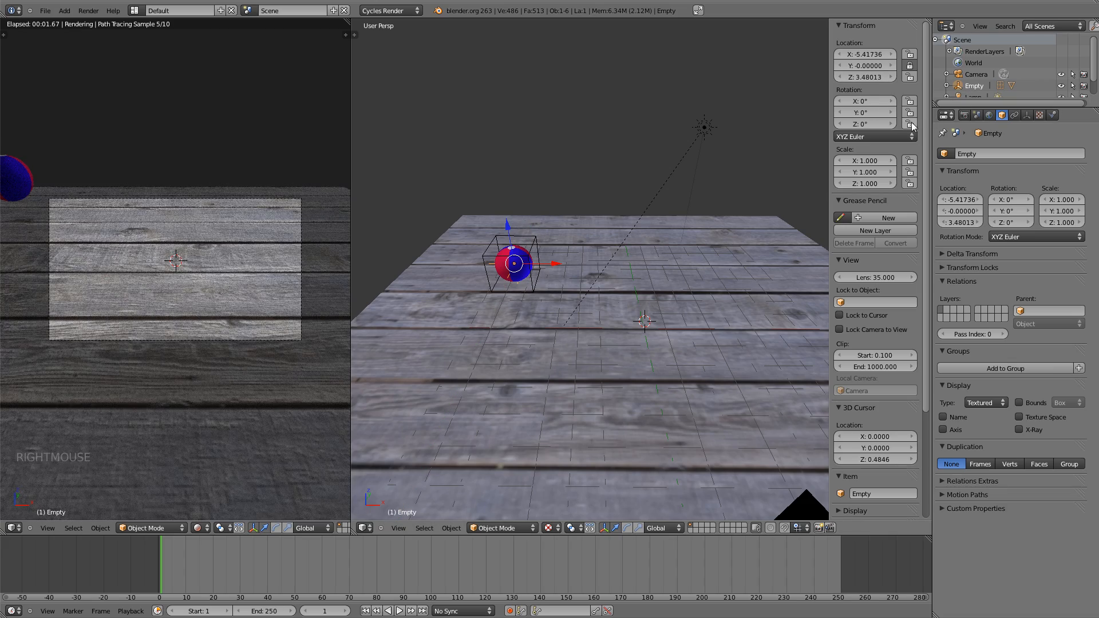
Lock the Empty's X and Z rotation and its X, Y and Z scale, and return to front view.
click(912, 101)
click(913, 98)
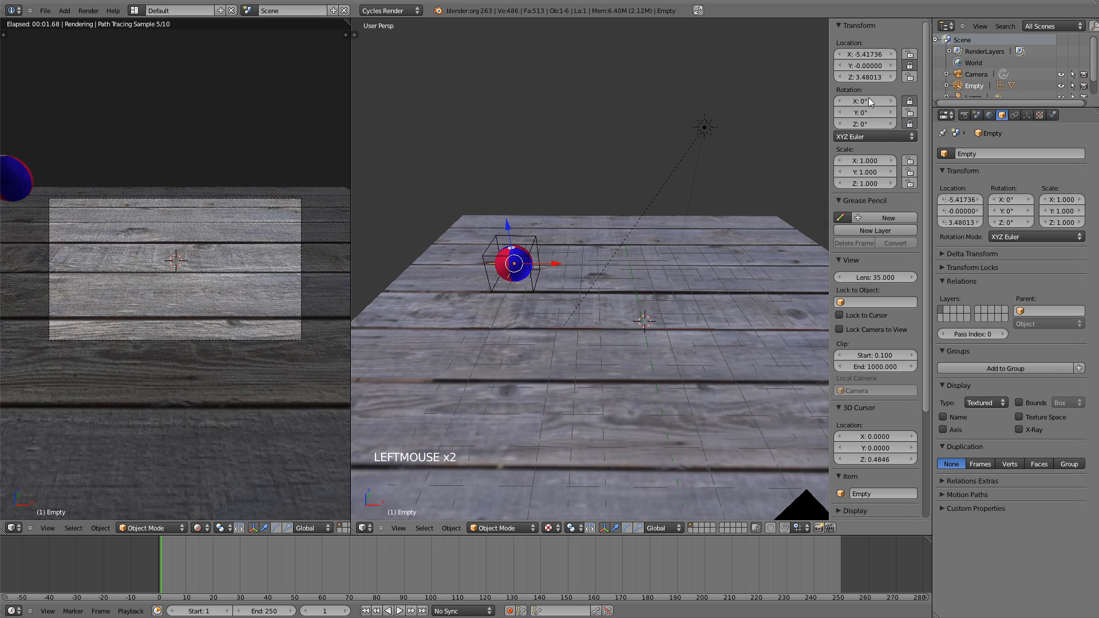
click(911, 161)
click(910, 172)
click(910, 173)
click(912, 183)
click(911, 173)
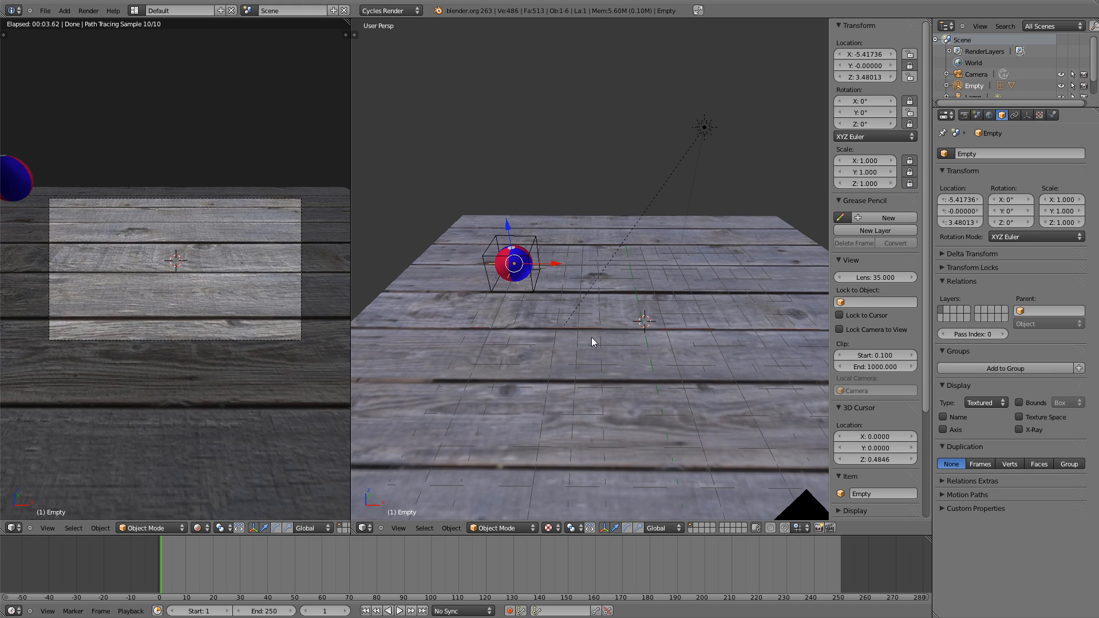
middle_drag(592, 347, 594, 337)
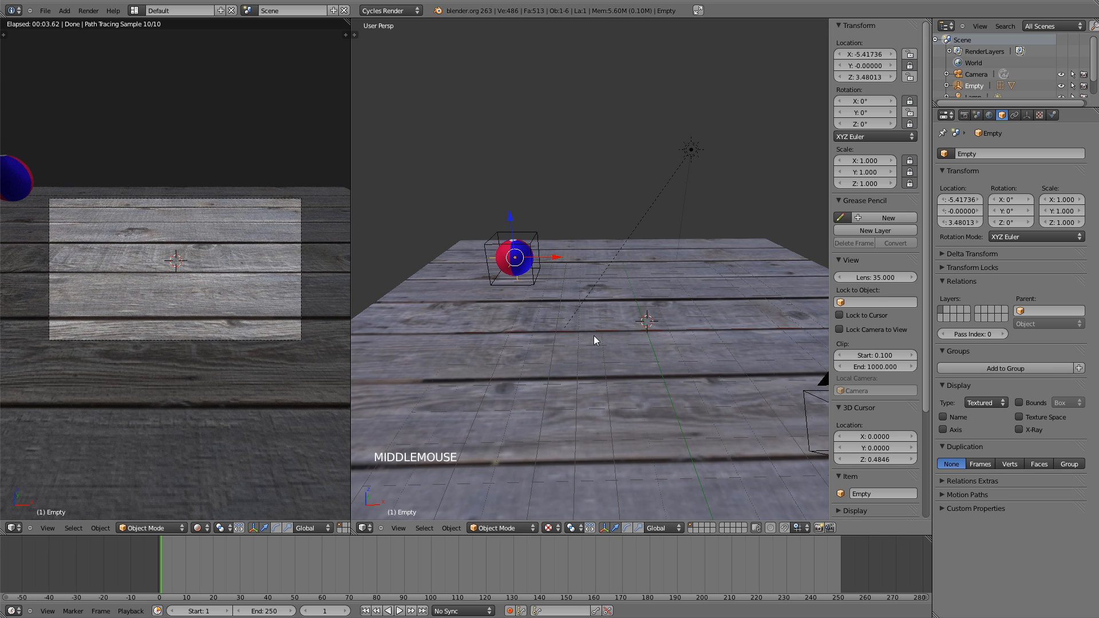
key(KP_1)
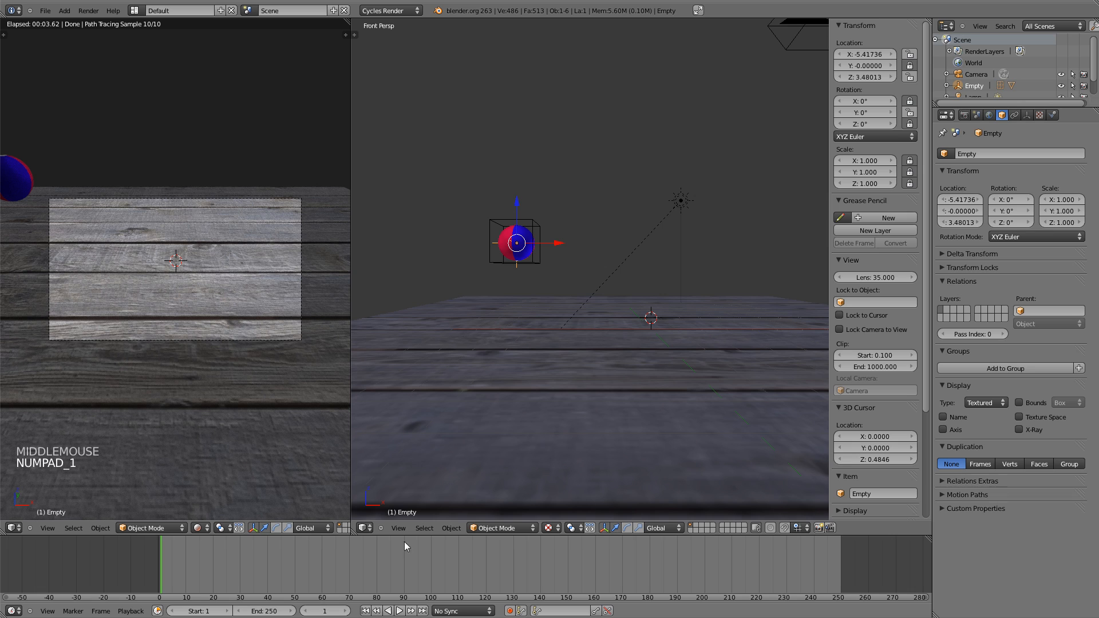
Insert a LocRot keyframe for the Empty at frame 1 and another at frame 24 with it moved to about X 0.09, Z 0.65.
key(i)
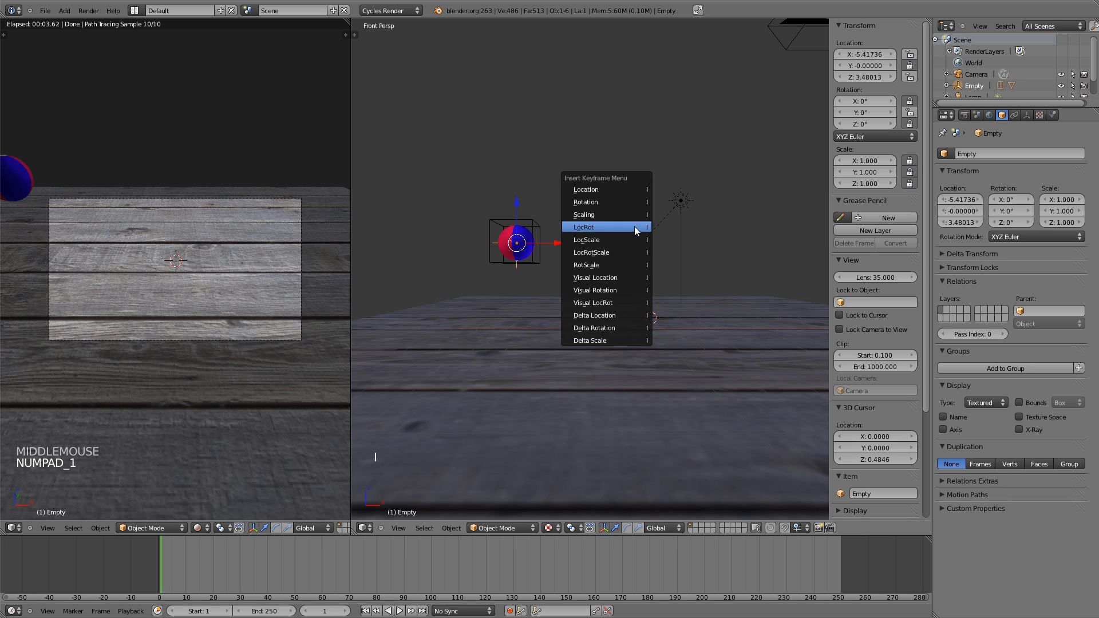
click(600, 227)
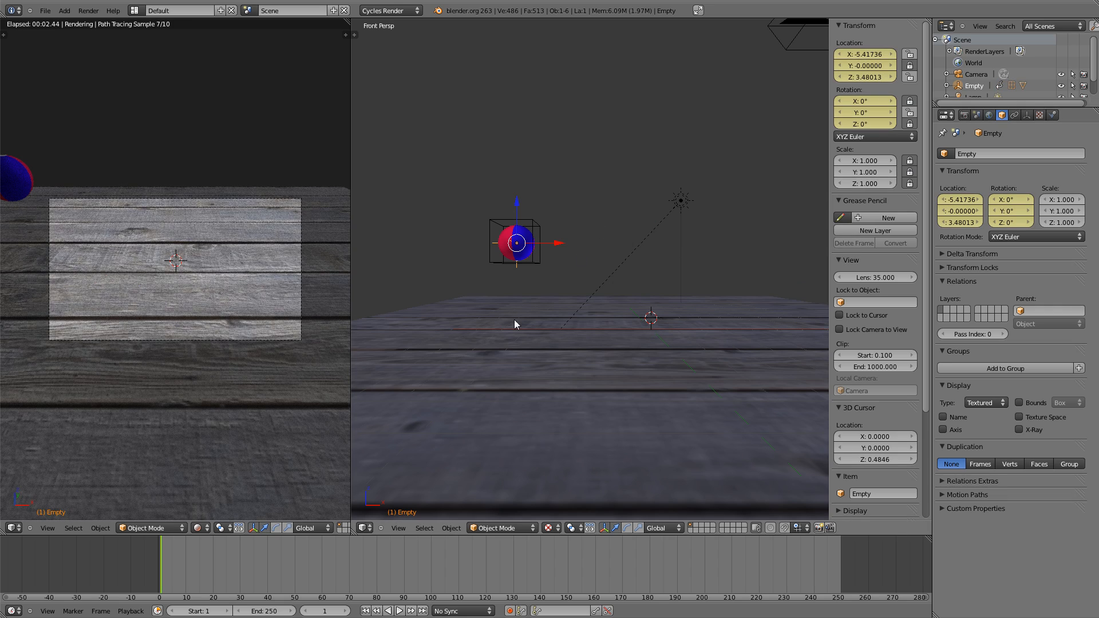
click(211, 566)
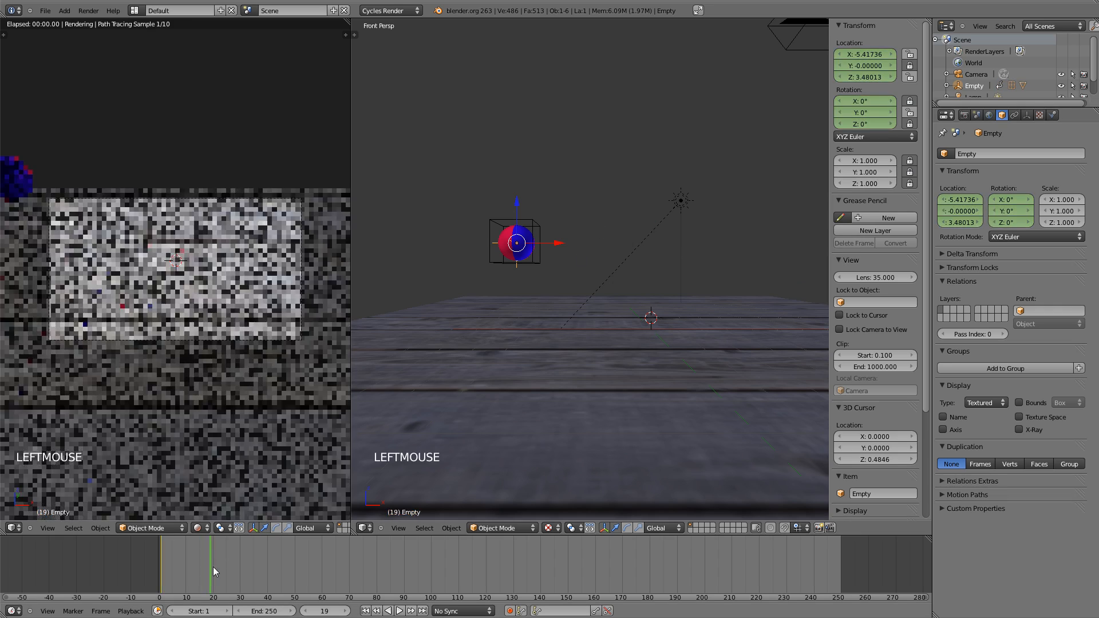
drag(213, 567, 222, 564)
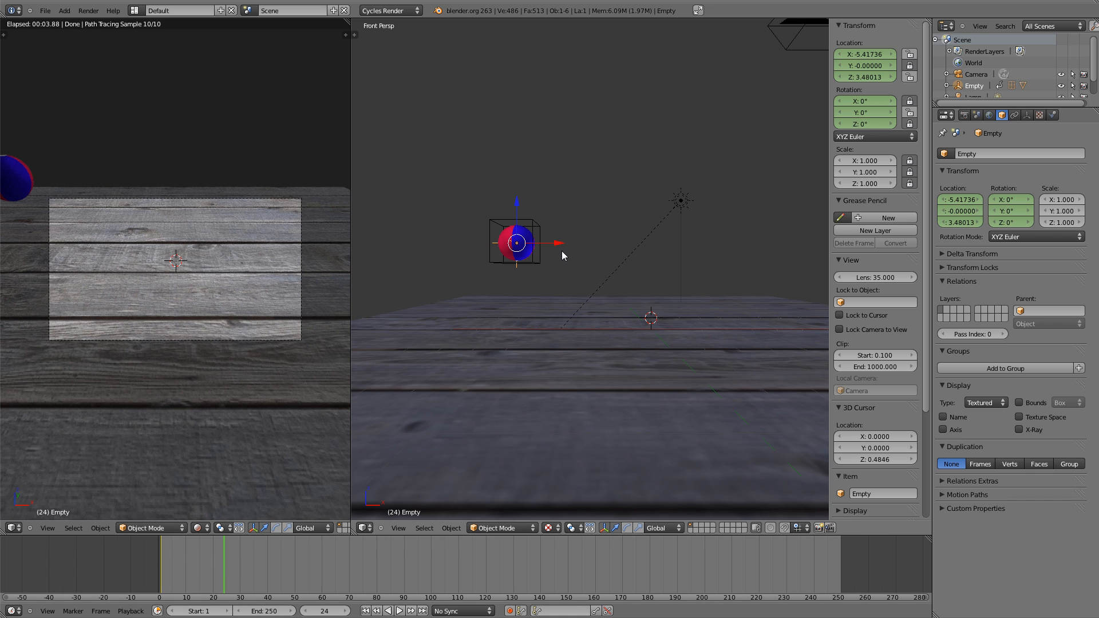
key(g)
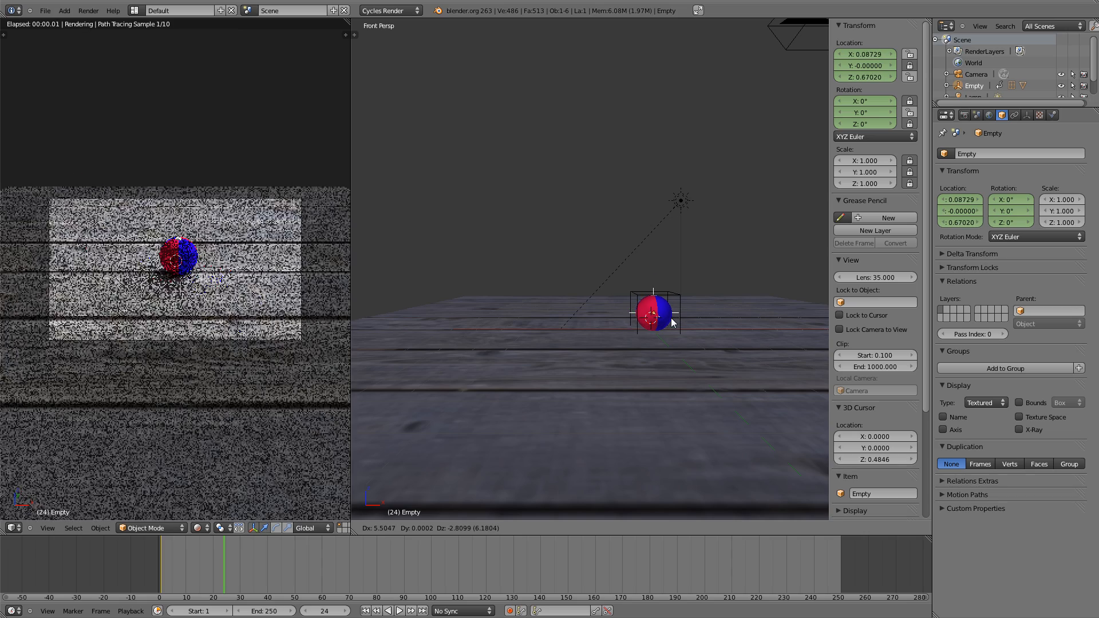
click(674, 324)
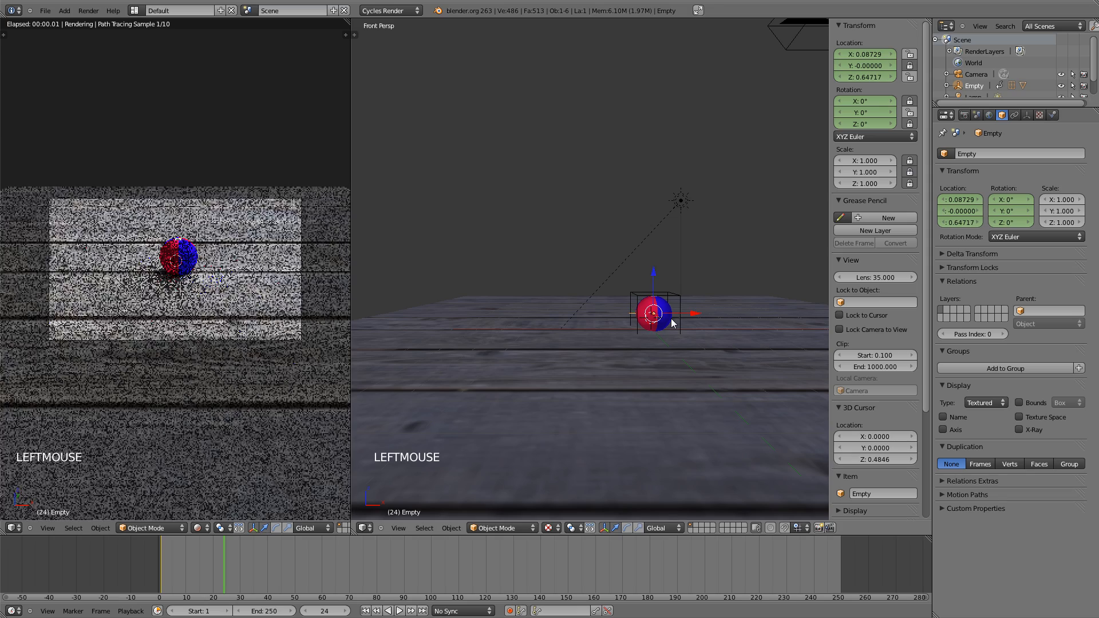
key(i)
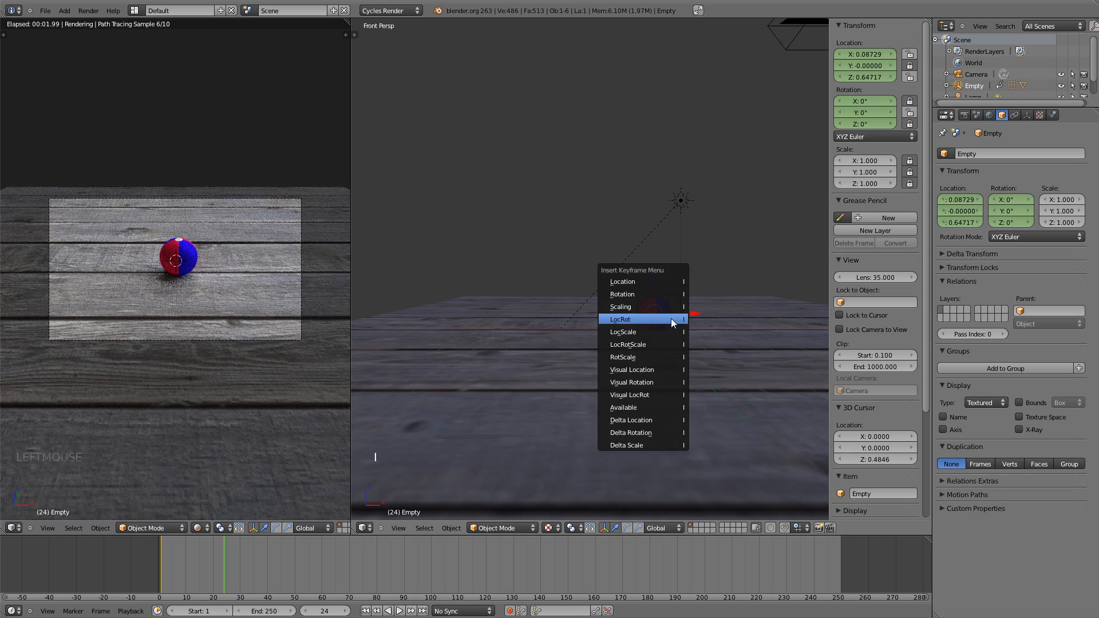
click(673, 320)
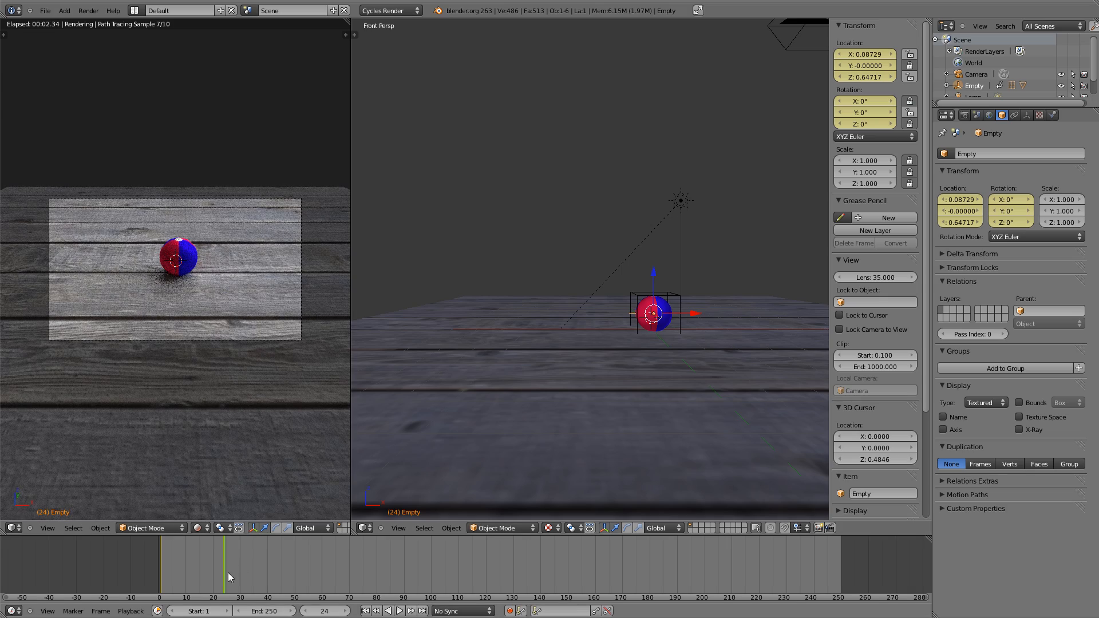
At frame 48, move the Empty up and away to about X 6.10, Z 3.78 and insert a LocRot keyframe.
drag(225, 573, 290, 570)
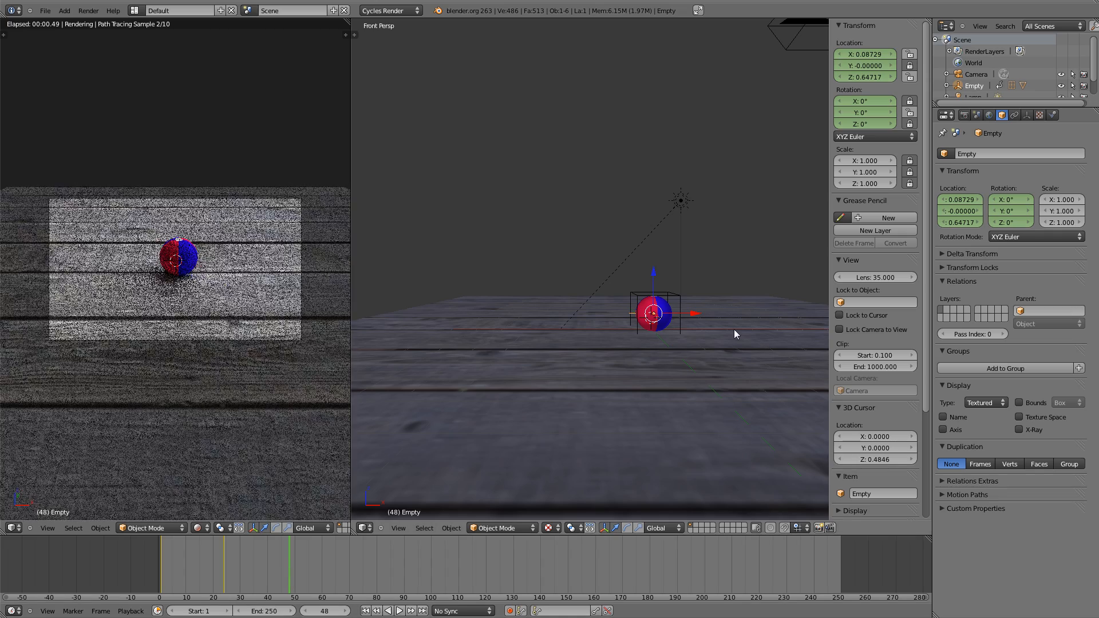
key(g)
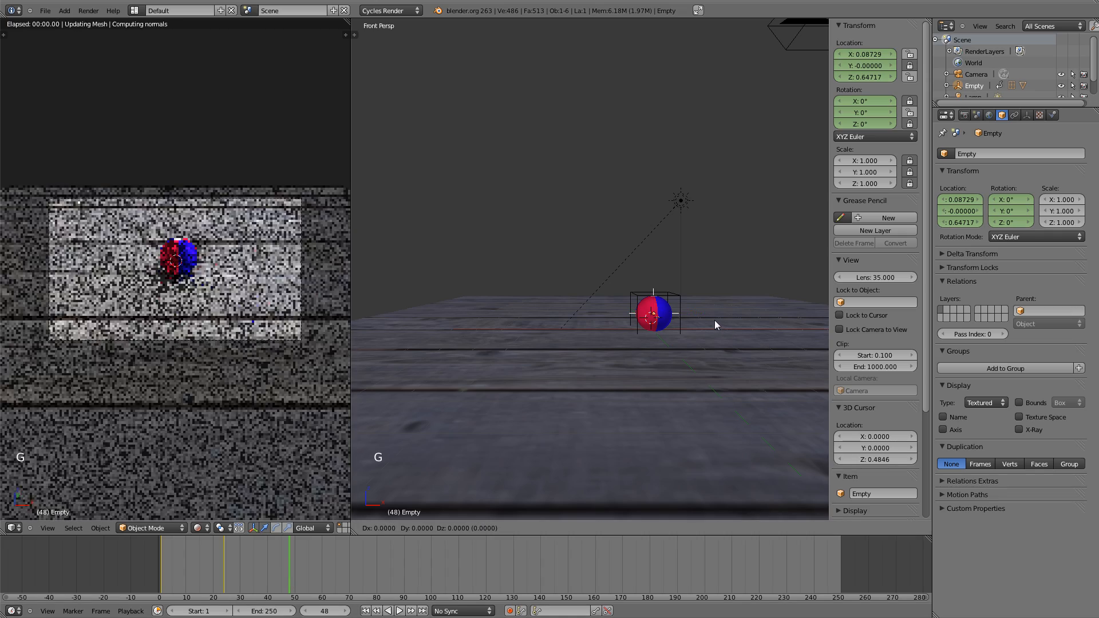
click(775, 255)
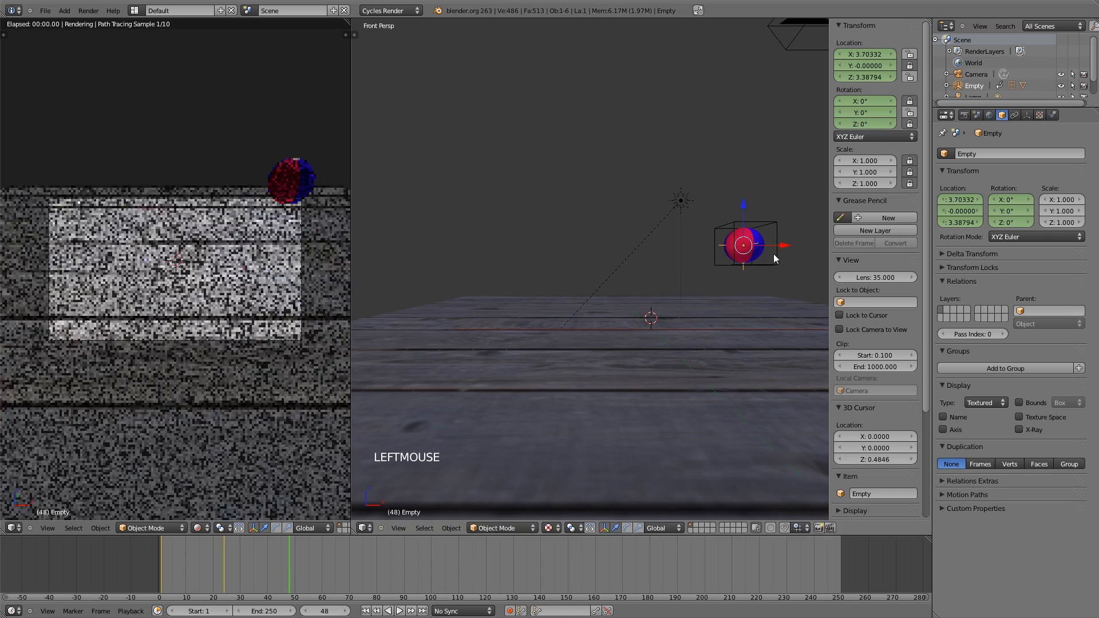
key(g)
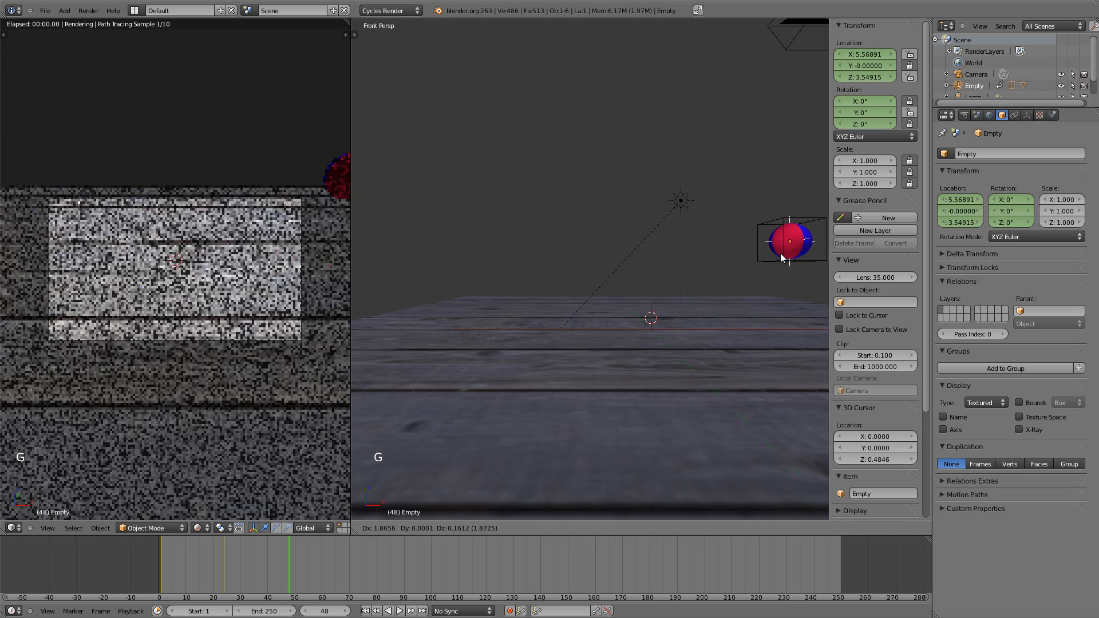
click(792, 252)
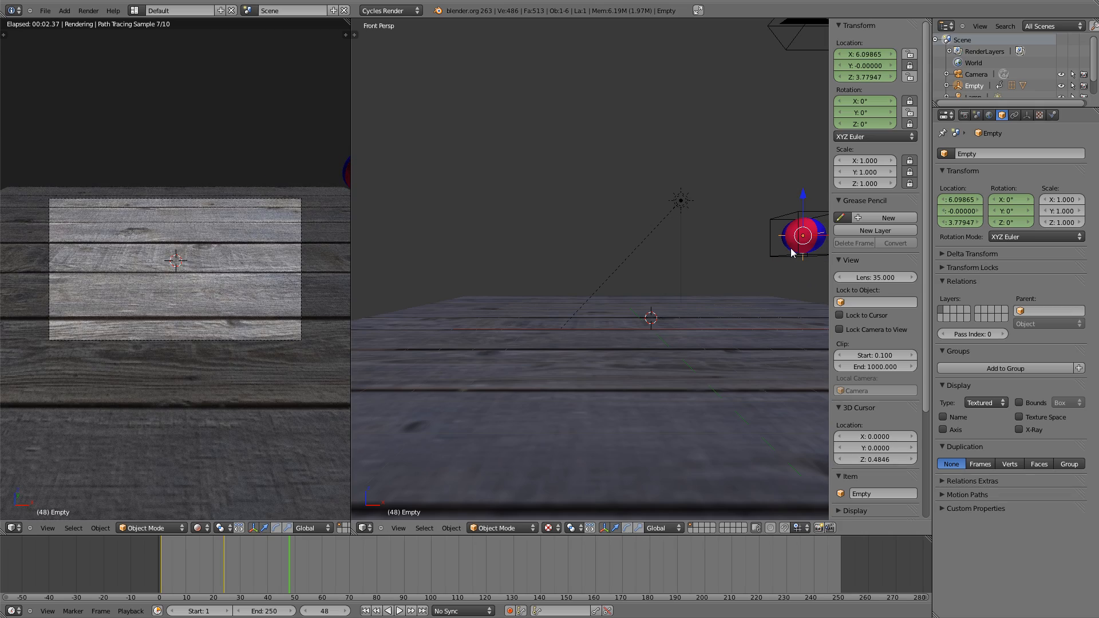
key(i)
click(792, 252)
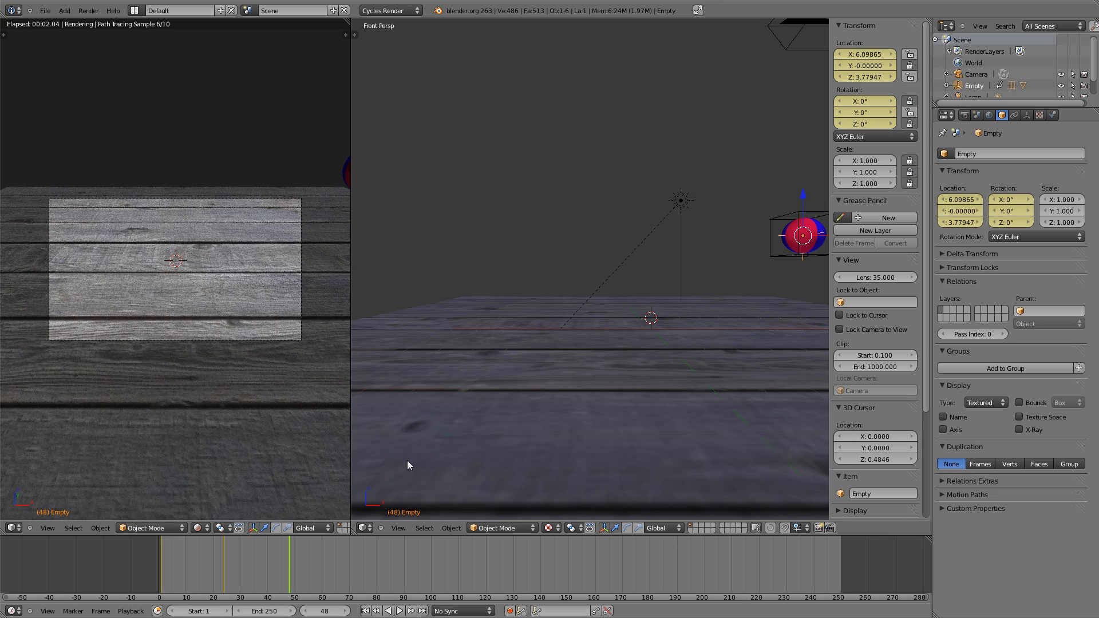
Return to frame 1, switch the rendered preview area to the Graph Editor and expand the Empty's LocRot channel group.
drag(286, 566, 162, 557)
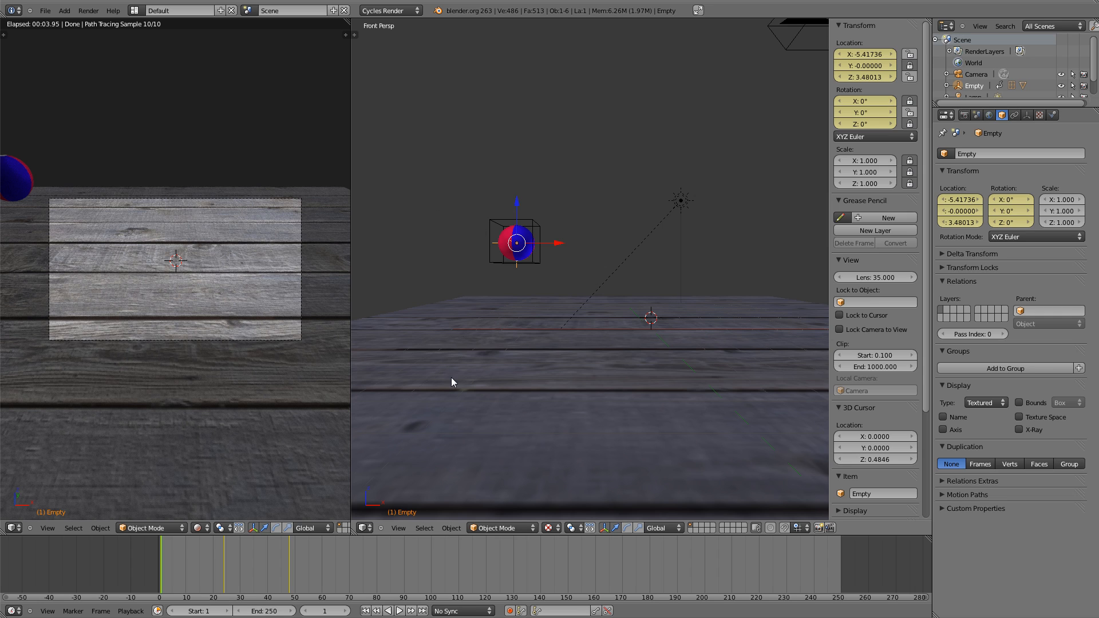
click(13, 528)
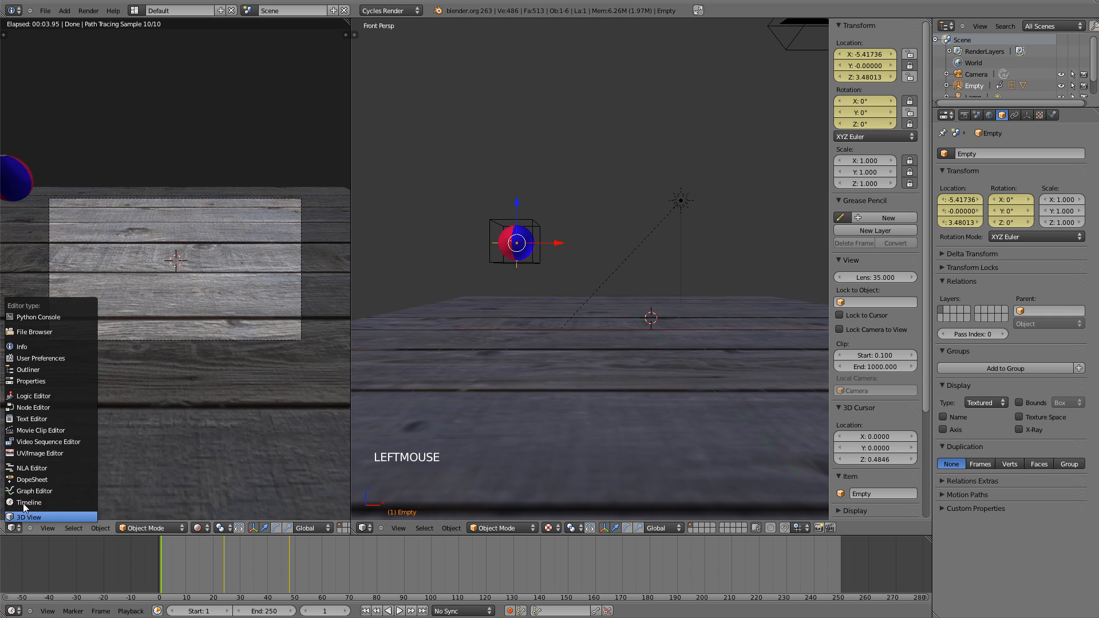
click(27, 493)
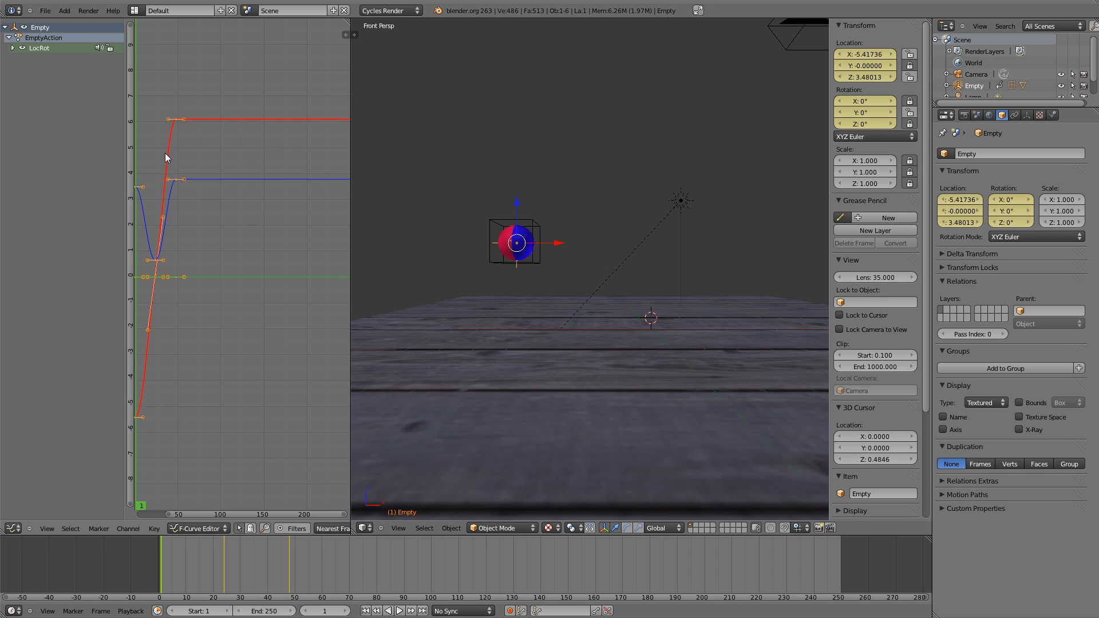
click(12, 49)
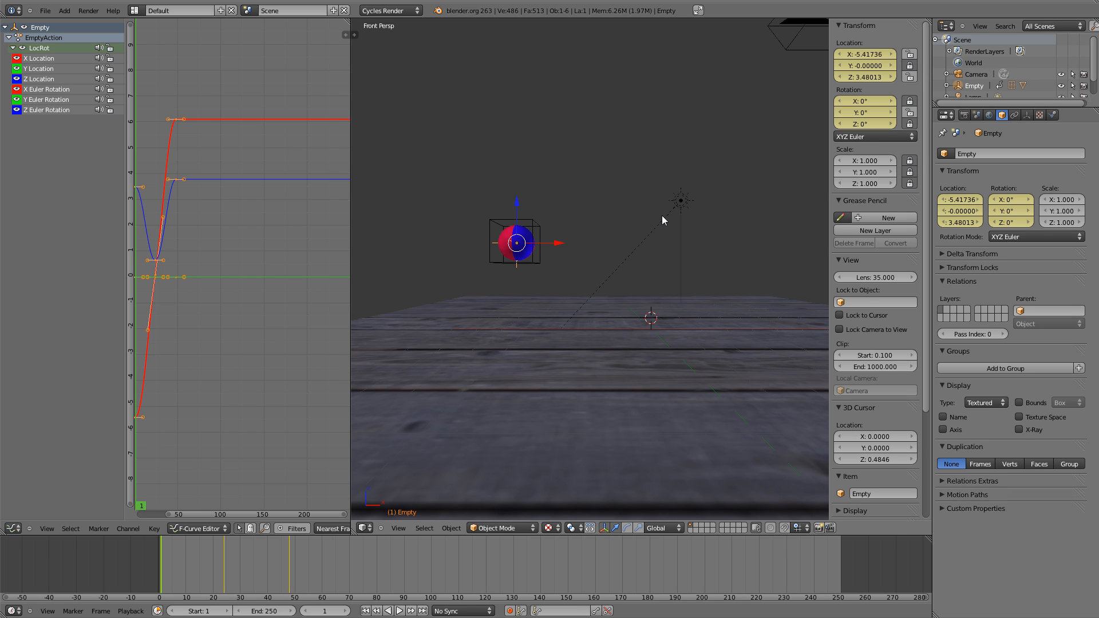
Hide every LocRot curve of the Empty except Z Location in the Graph Editor.
click(17, 59)
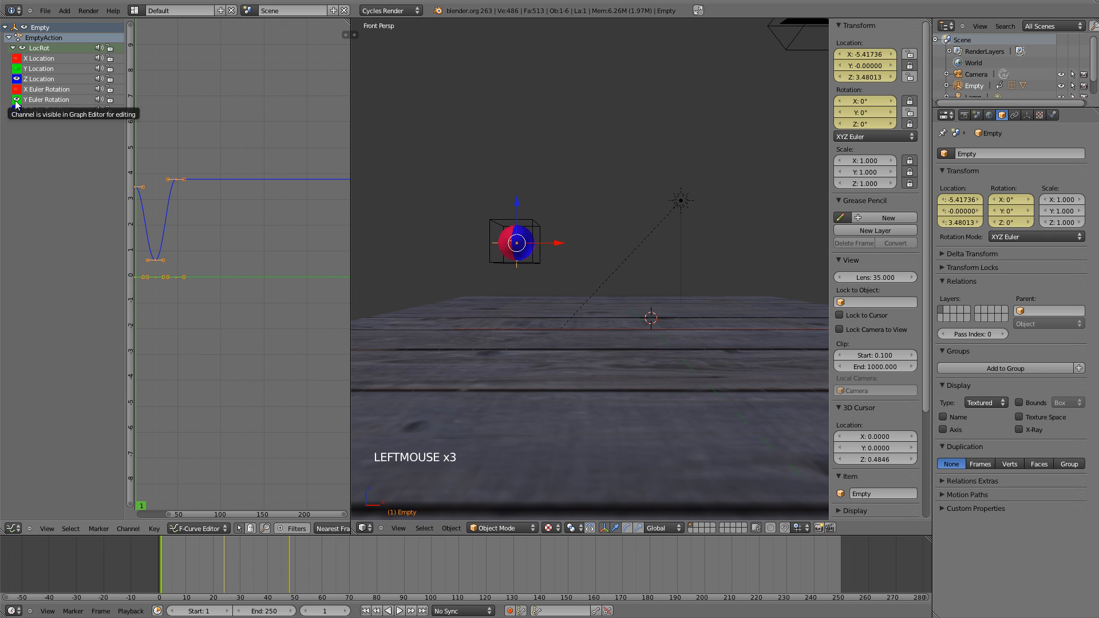
middle_drag(204, 245, 243, 253)
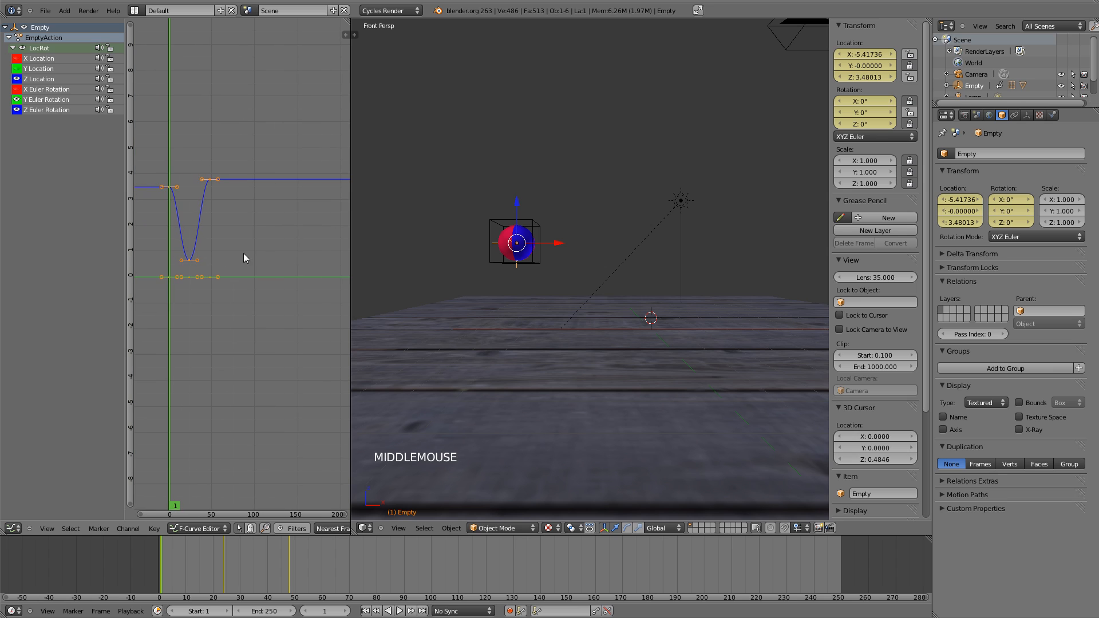
click(18, 100)
click(17, 110)
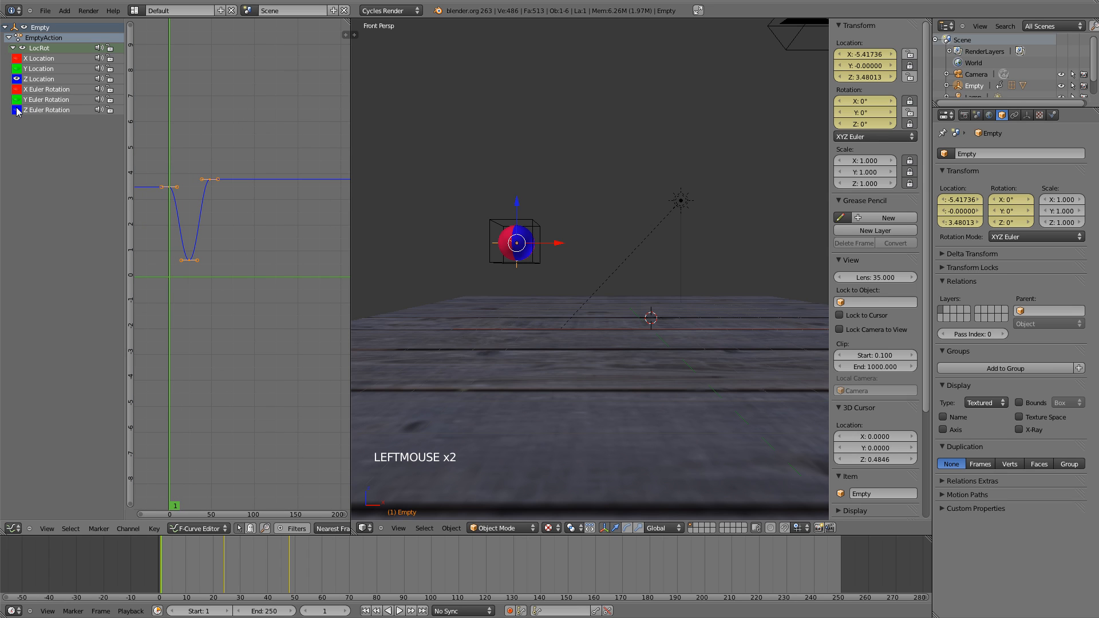
Scrub the playhead to frame -2, just before the start of the Z Location curve.
middle_drag(232, 246, 298, 247)
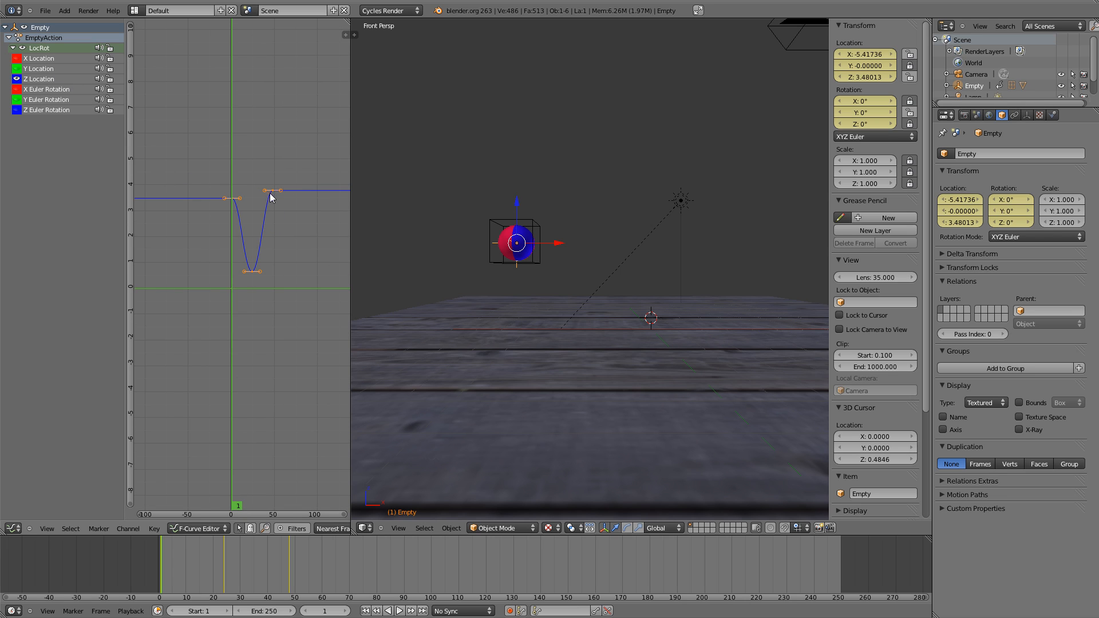
scroll(279, 213, up, 4)
middle_drag(287, 215, 260, 221)
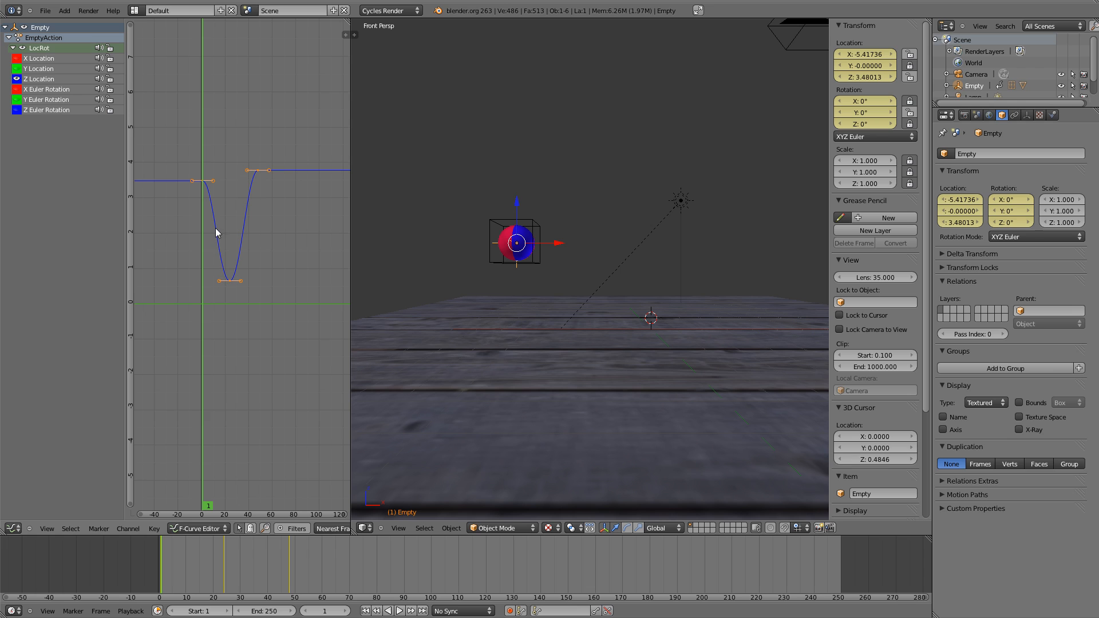
mouse_move(209, 232)
mouse_down()
mouse_move(276, 225)
mouse_move(200, 222)
mouse_up()
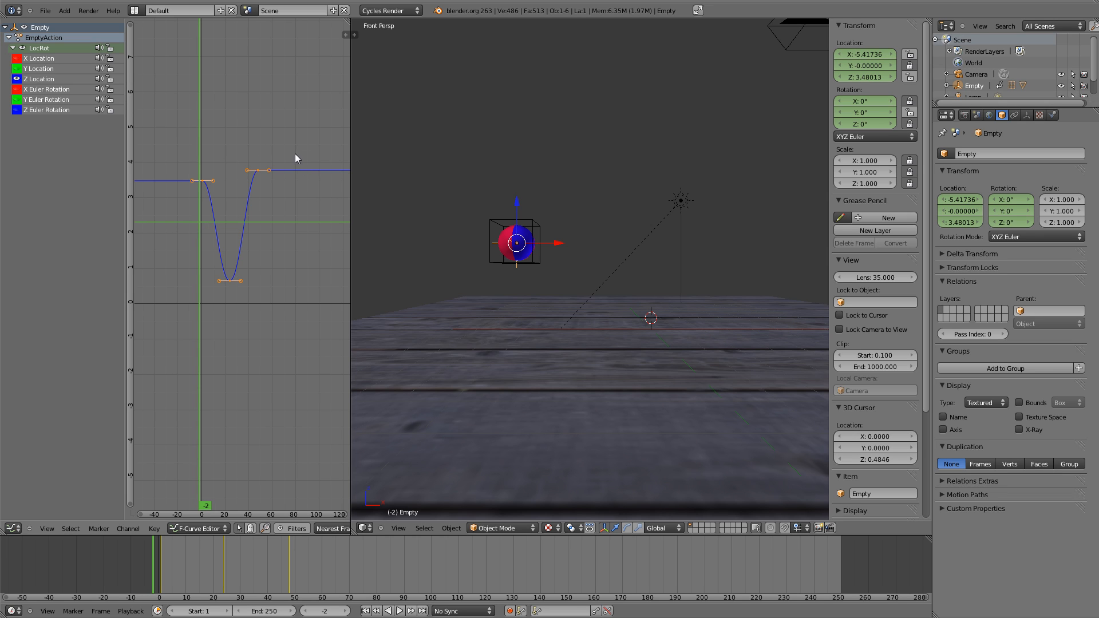
right_click(248, 171)
right_click(257, 172)
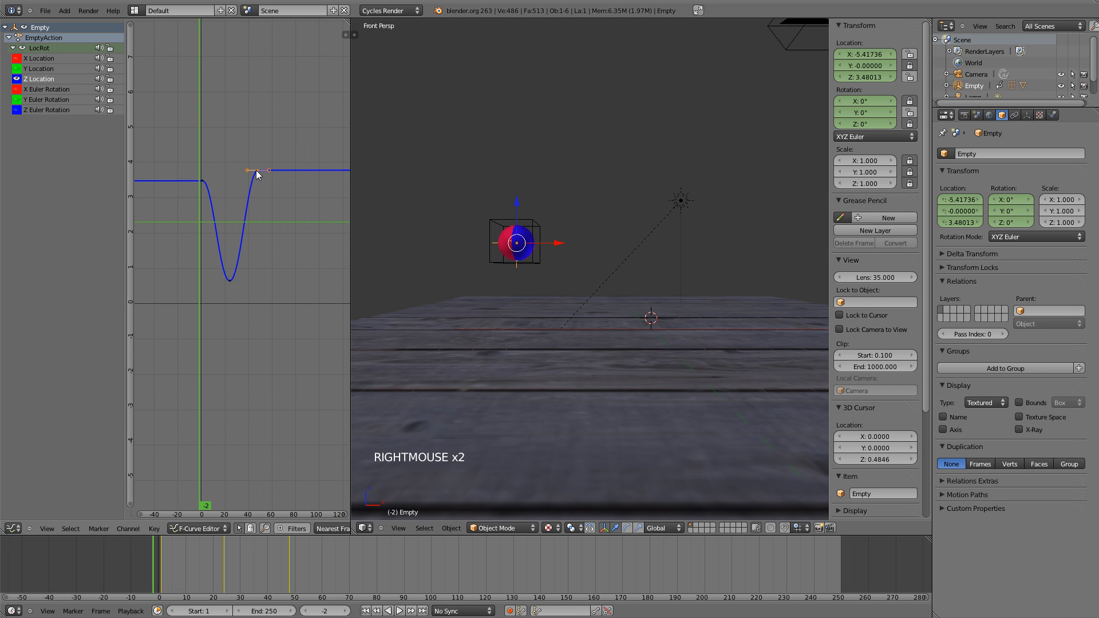
key(g)
key(g)
key(g)
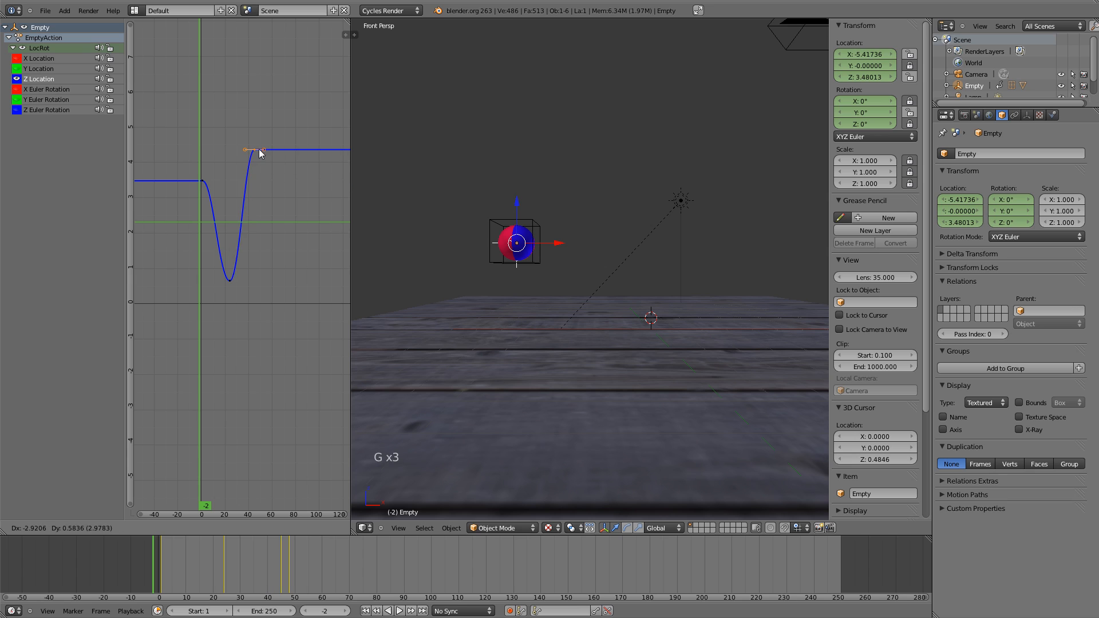
right_click(263, 183)
Pull the left handle of the last Z Location keyframe up and back to about frame 20, value 5.6.
right_click(249, 170)
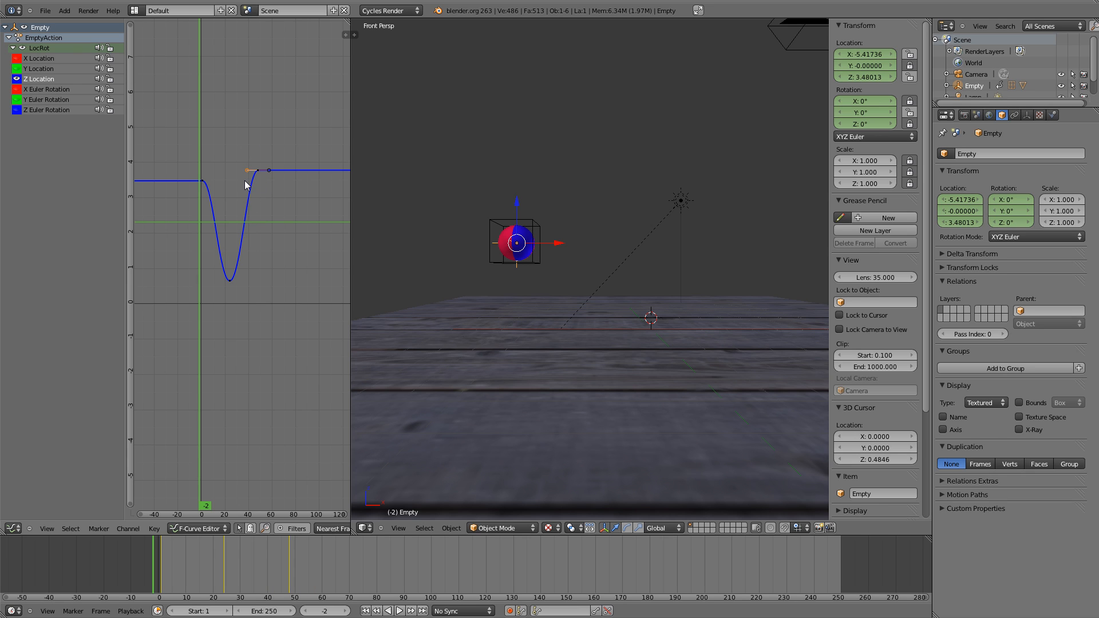
key(g)
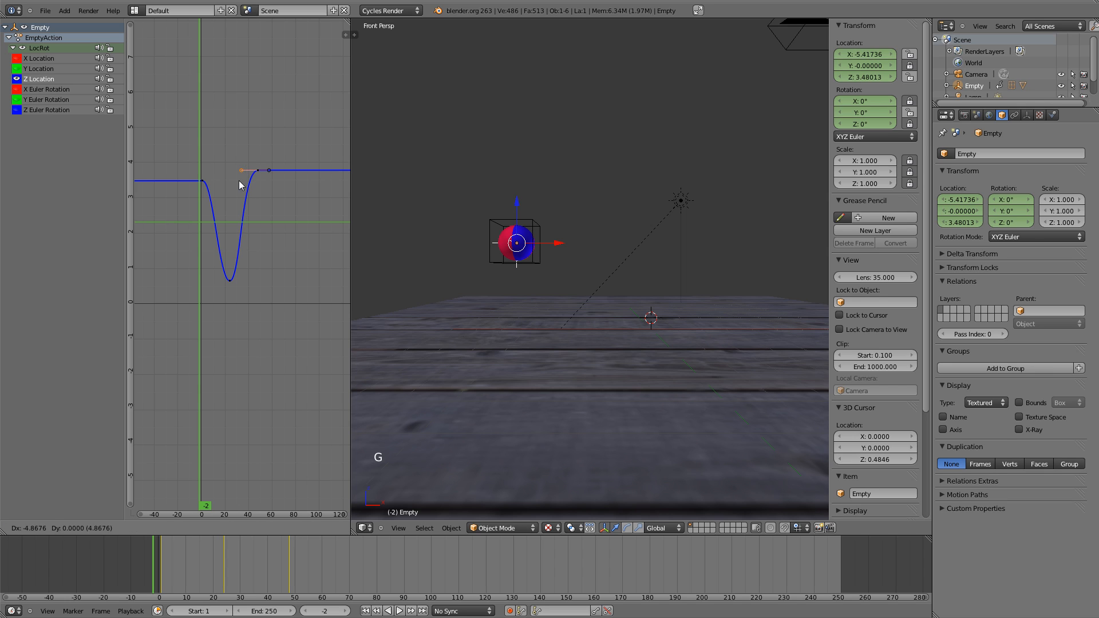
drag(218, 158, 223, 119)
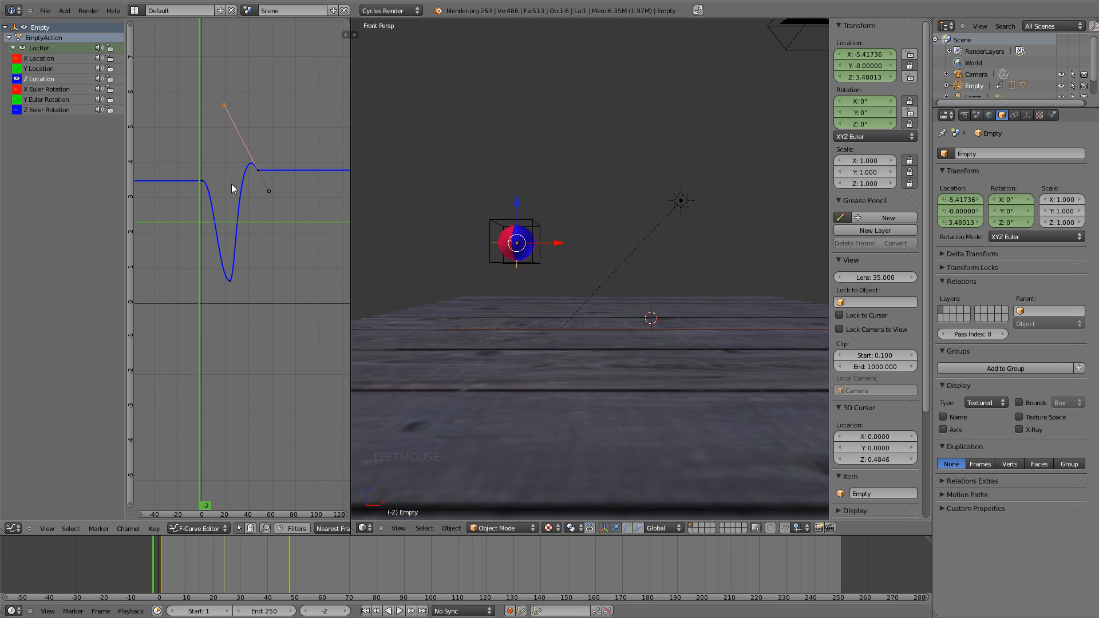
Pull the right handle of the first Z Location keyframe up and forward to about frame 24, value 5.1.
right_click(203, 182)
key(g)
key(g)
key(g)
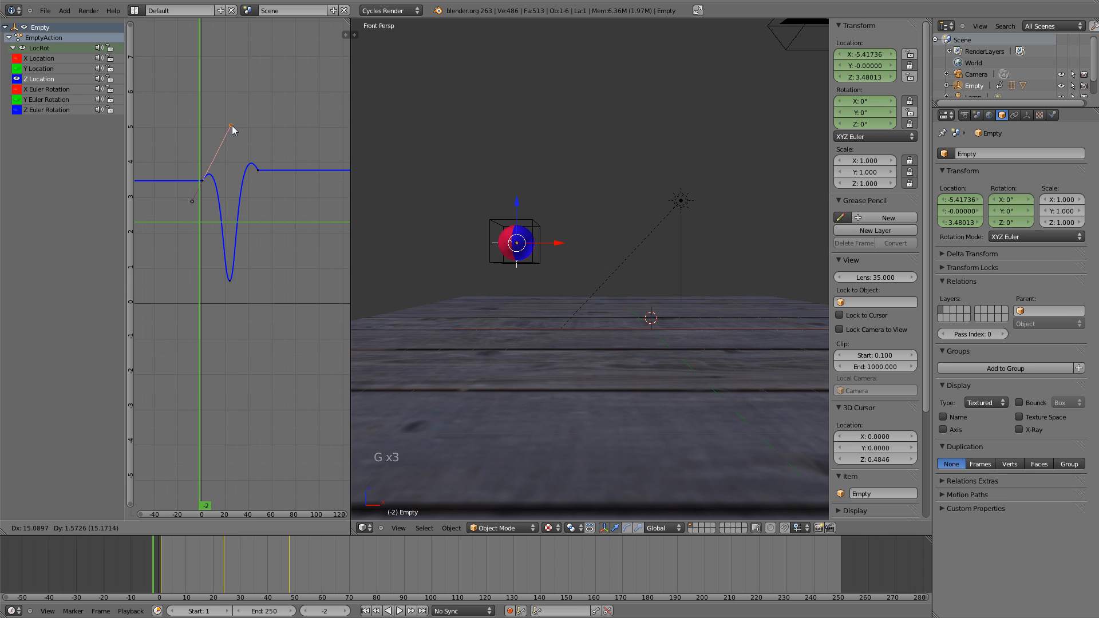
click(232, 127)
Scrub through the first 25 frames to check the ball's fall, stopping at frame 21.
click(201, 209)
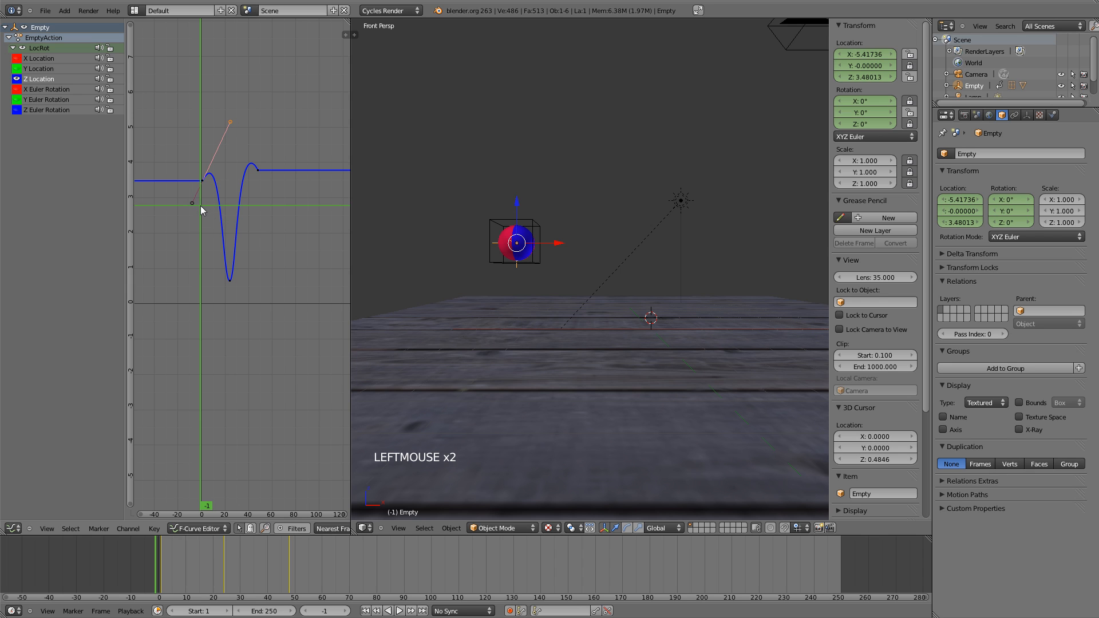
drag(202, 211, 231, 219)
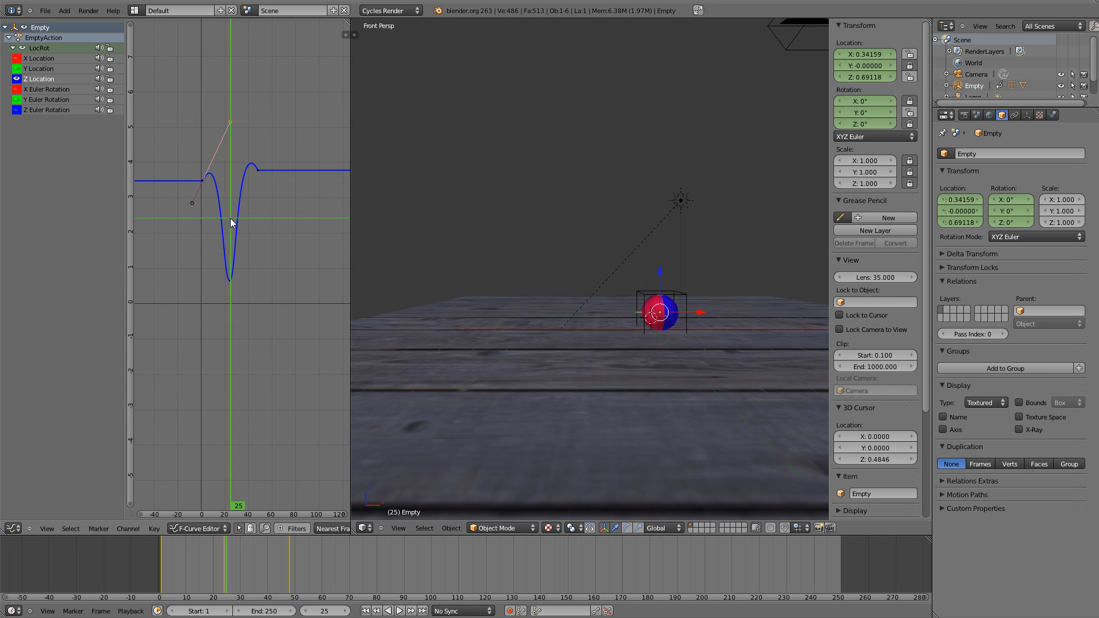
drag(233, 280, 227, 280)
right_click(229, 285)
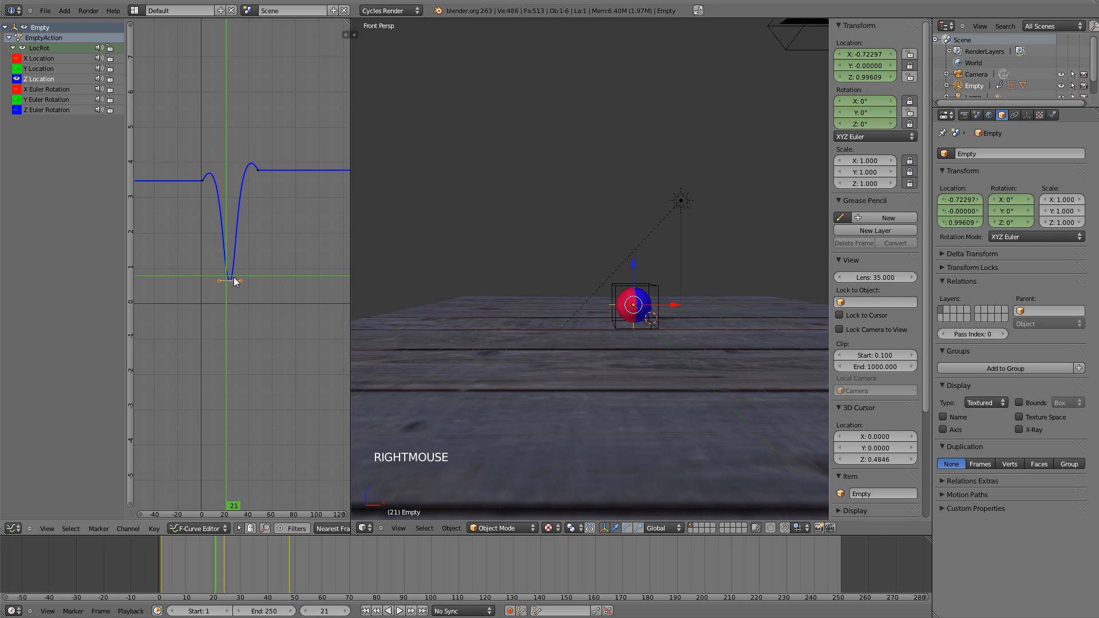
right_click(241, 284)
key(g)
key(g)
key(g)
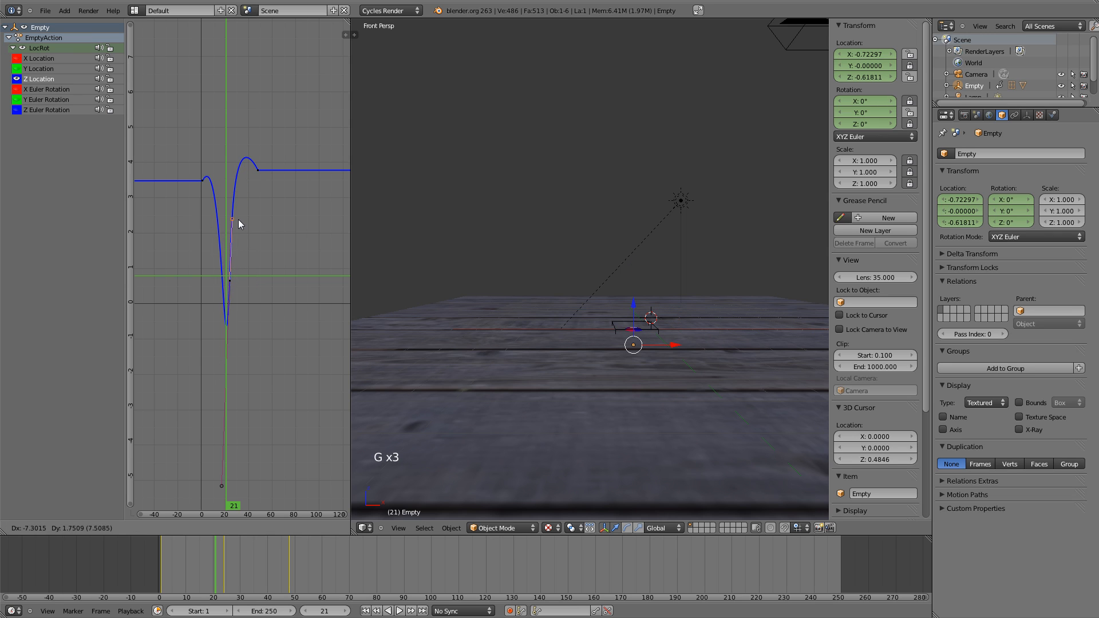
right_click(251, 274)
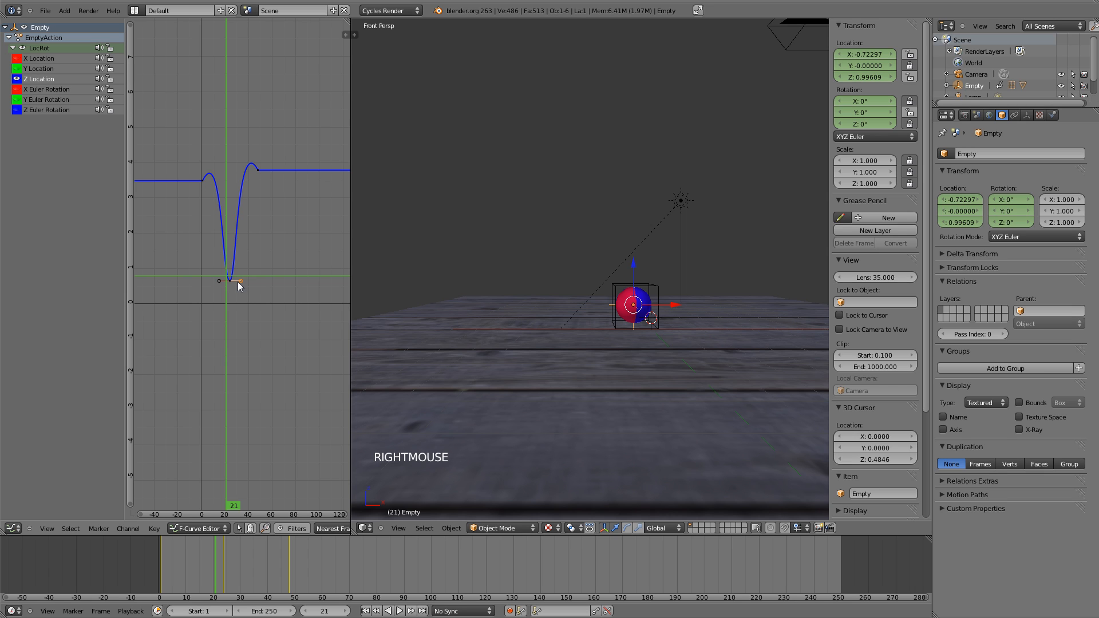
Set the handle type of the lowest Z Location keyframe to Free.
right_click(232, 281)
click(155, 529)
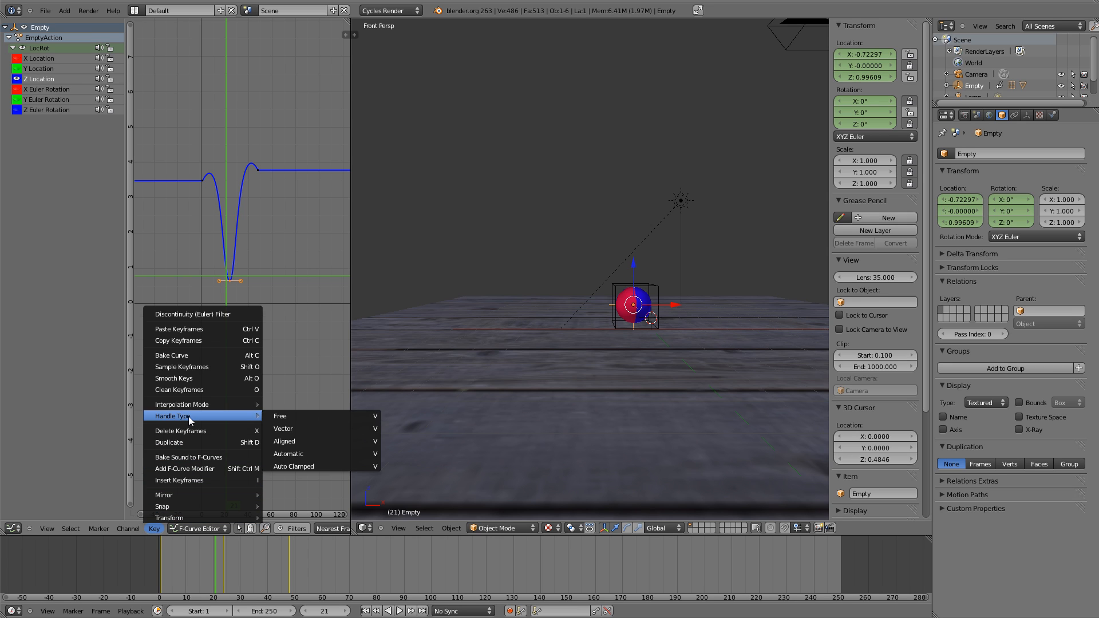
mouse_move(191, 419)
click(278, 416)
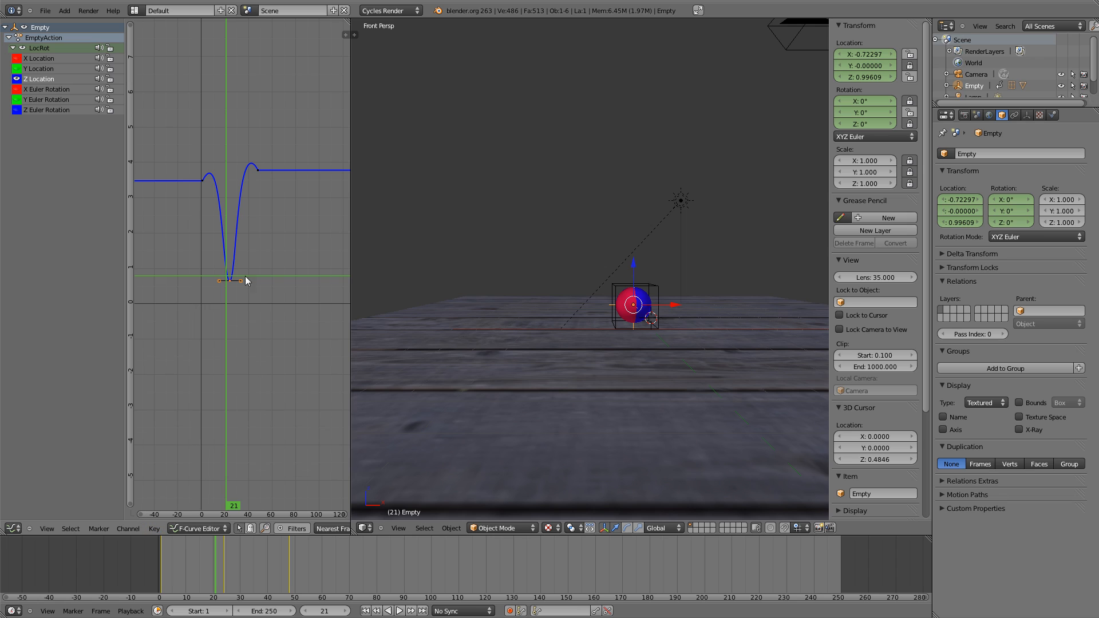
Raise the right handle of the lowest keyframe to about value 2 and its left handle to about 1.5, forming a sharp V.
right_click(240, 280)
right_click(220, 281)
key(g)
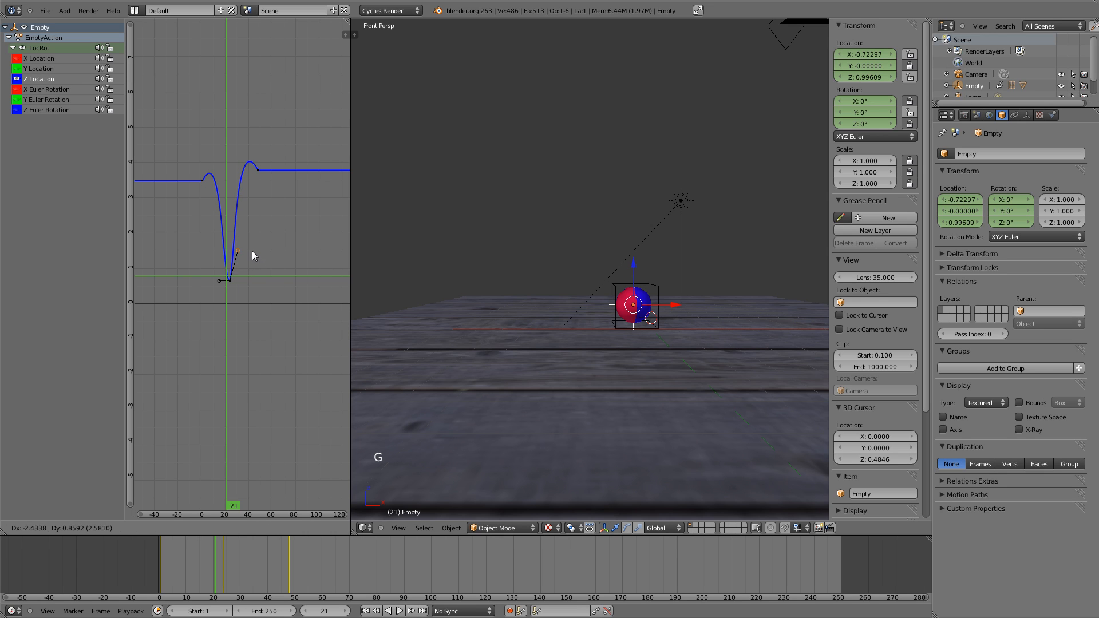
click(245, 235)
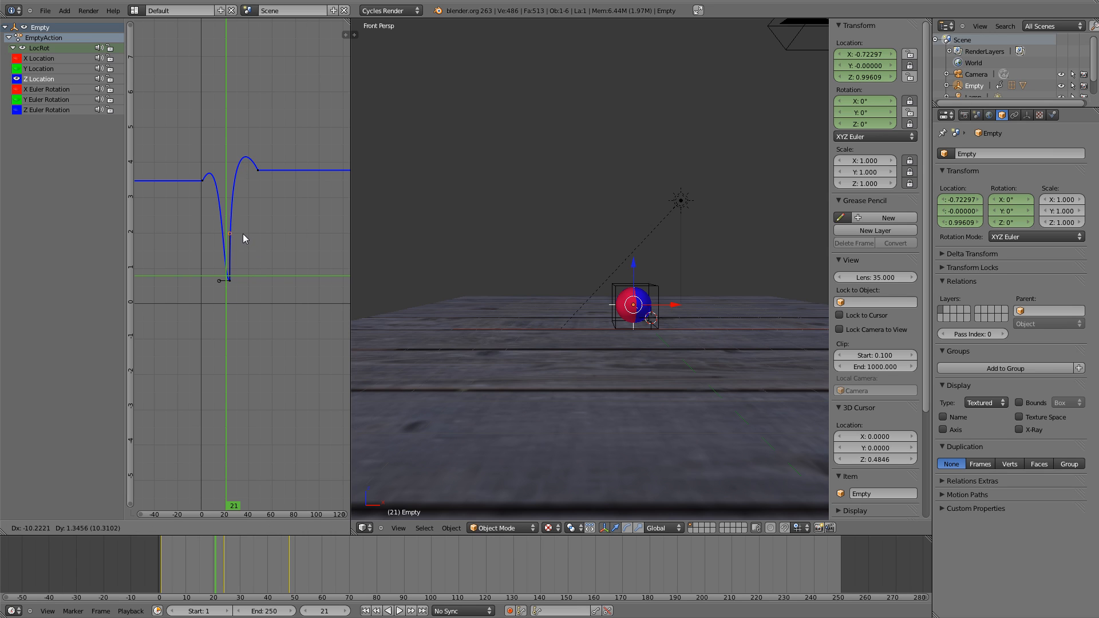
key(g)
key(g)
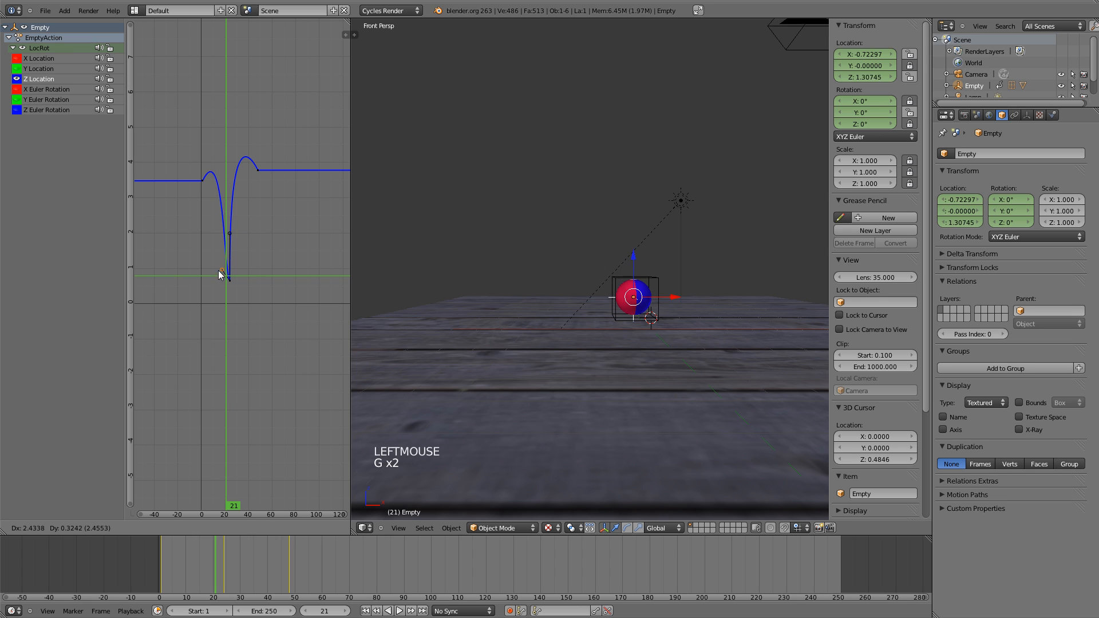
click(226, 256)
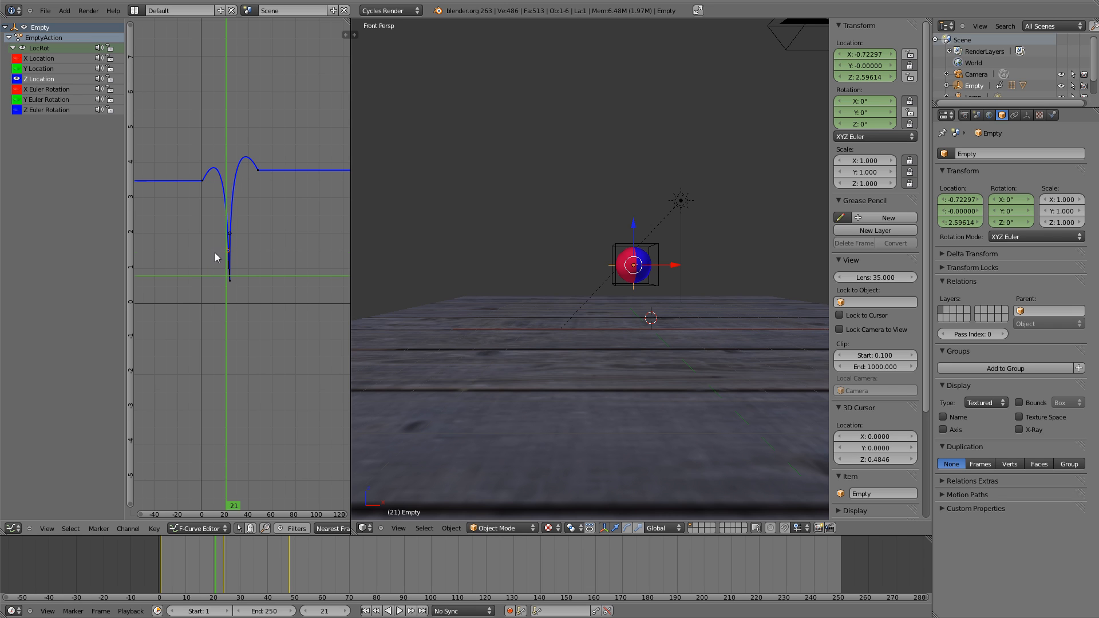
Scrub the animation between frames 7 and 24 to check the sharpened bounce.
mouse_move(215, 253)
mouse_down()
mouse_move(200, 254)
mouse_move(240, 253)
mouse_move(211, 256)
mouse_up()
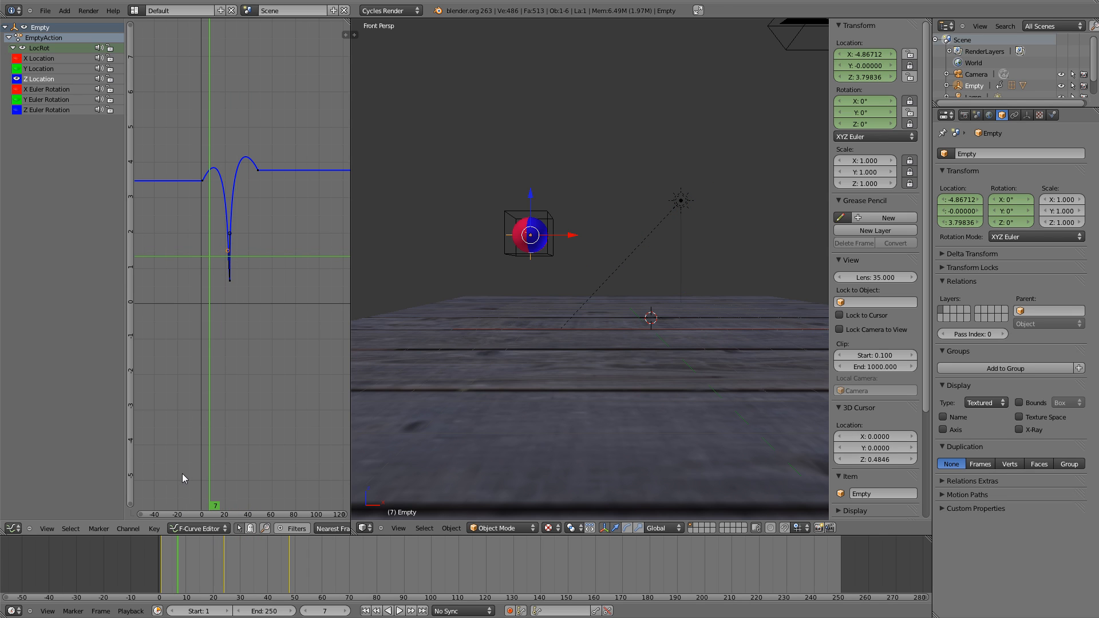
drag(211, 386, 230, 385)
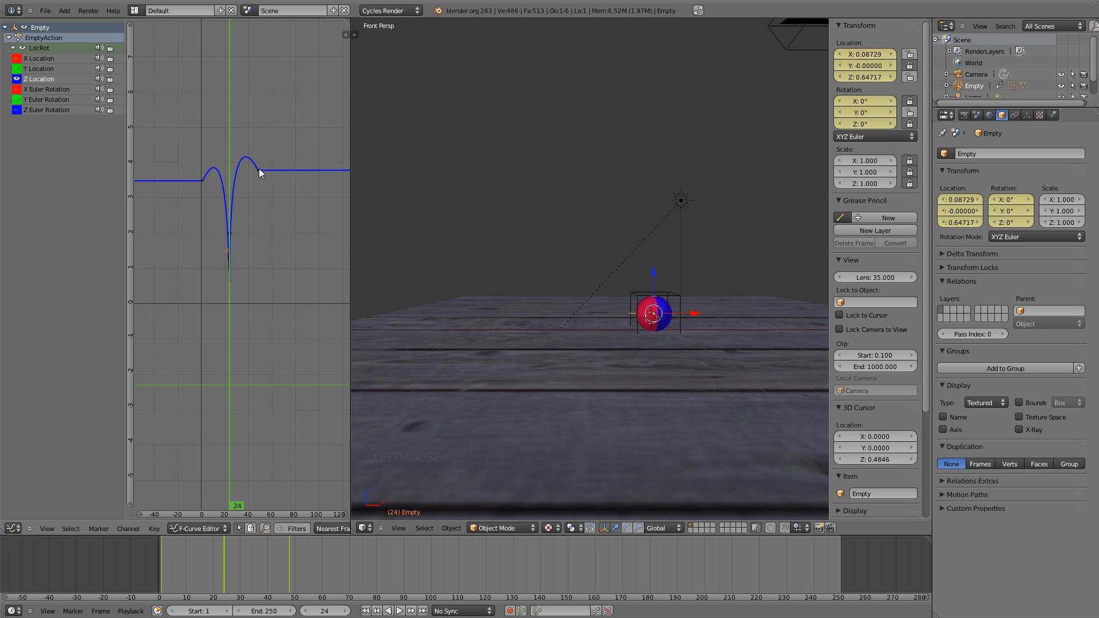
Try moving the last Z Location keyframe along the time axis to about frame 127, and undo the move.
right_click(258, 171)
key(g)
key(g)
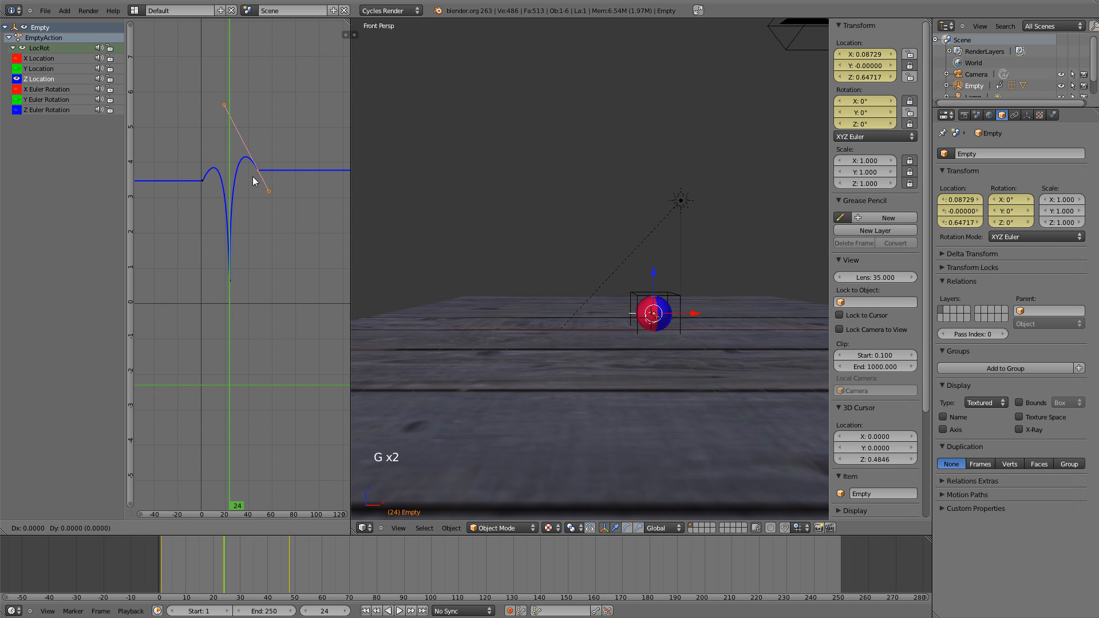
right_click(272, 187)
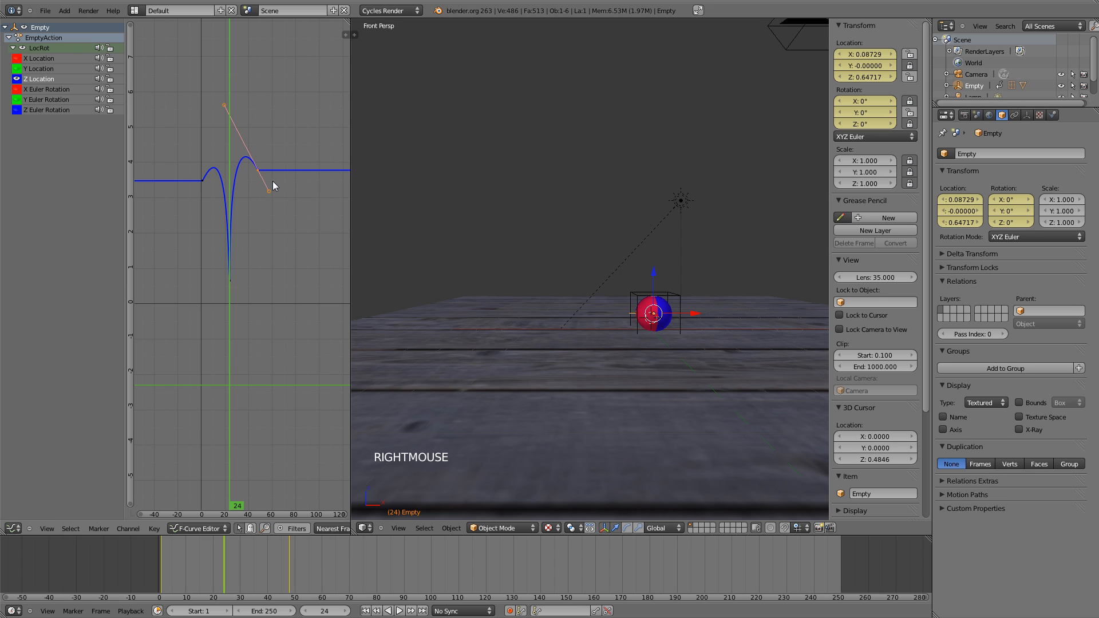
key(g)
key(g)
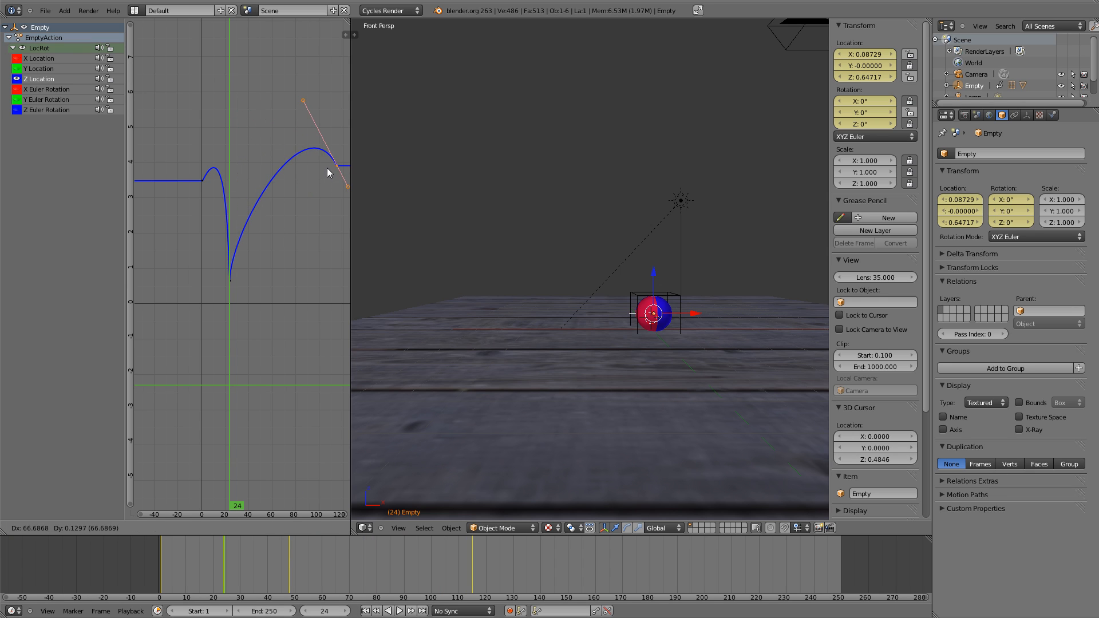
key(x)
click(343, 172)
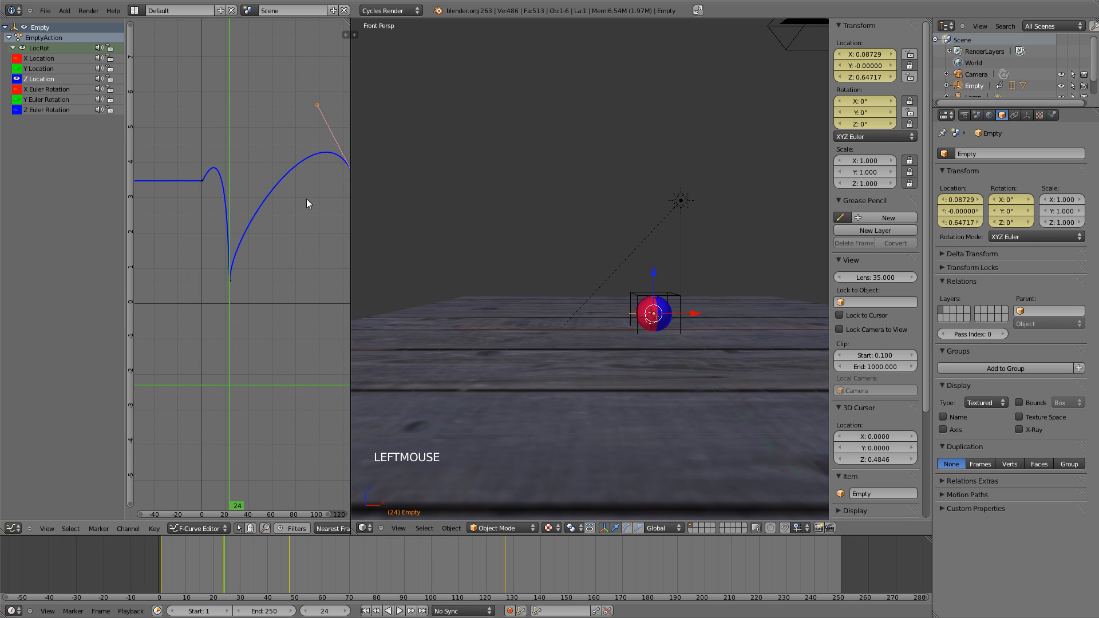
middle_drag(286, 202, 256, 204)
drag(205, 239, 309, 214)
key(ctrl+z)
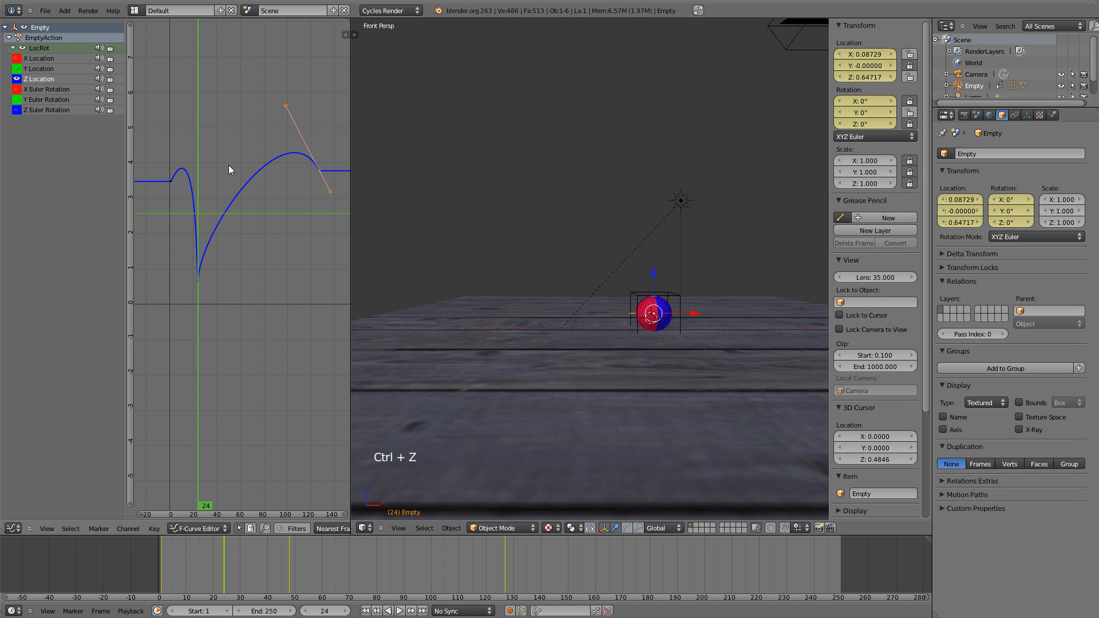
key(ctrl+z)
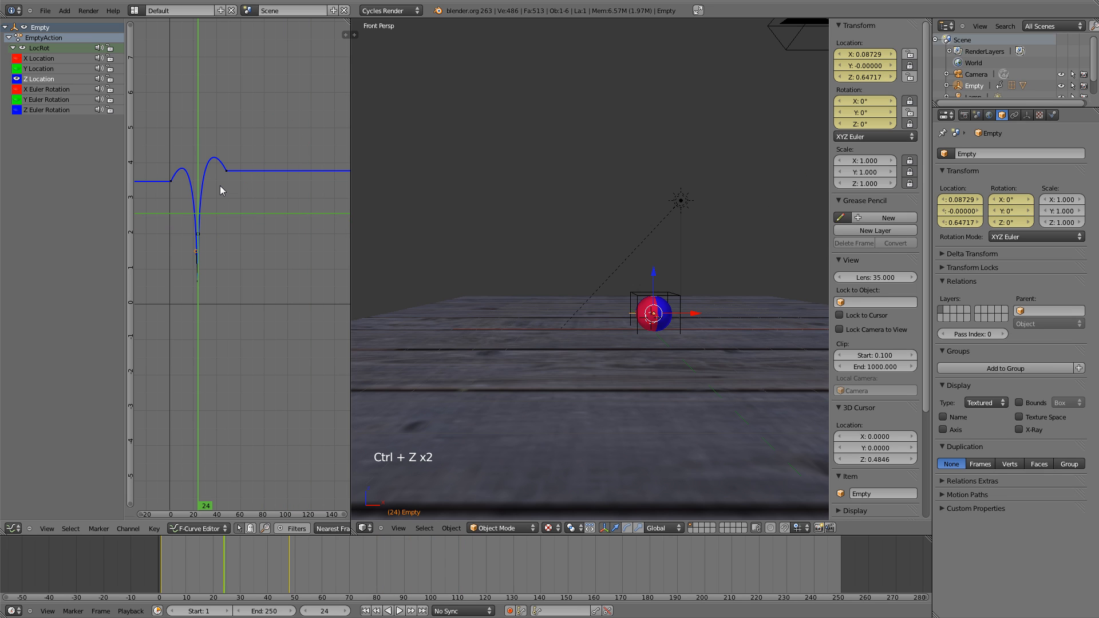
Go to frame 49 and lower the last Z Location keyframe along Y by about 0.79, to a height of about 2.99.
drag(217, 178, 229, 182)
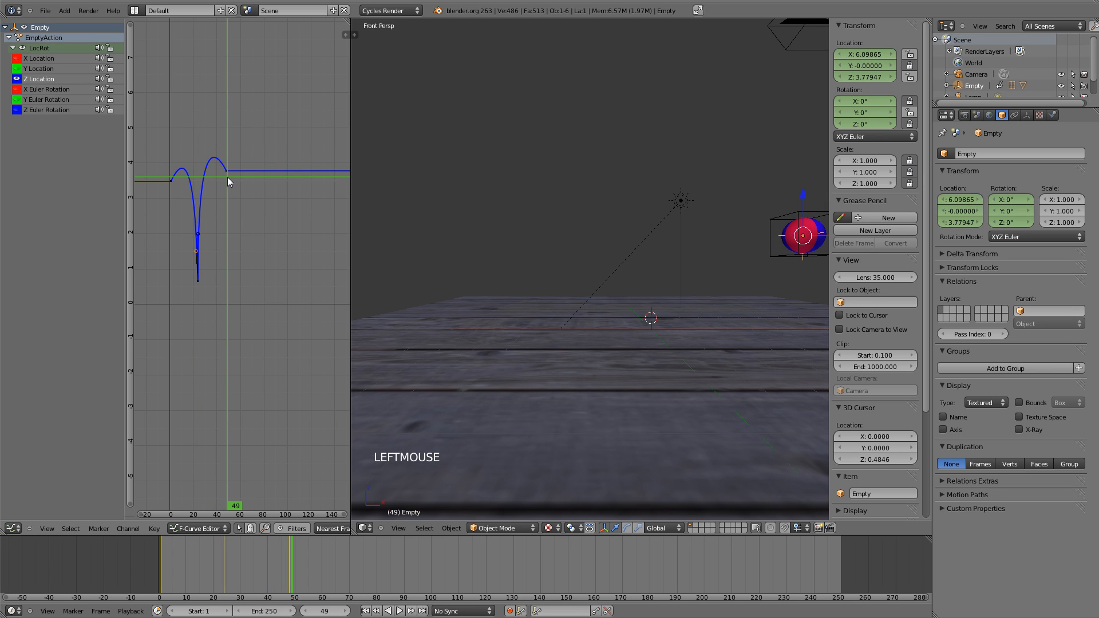
right_click(228, 171)
key(g)
key(y)
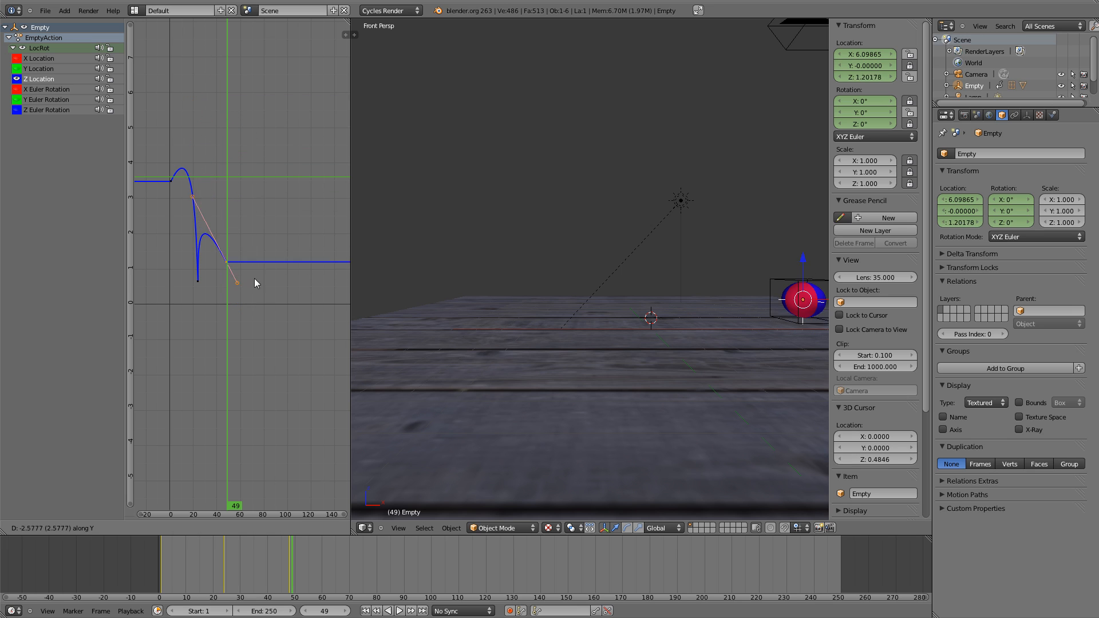
right_click(255, 232)
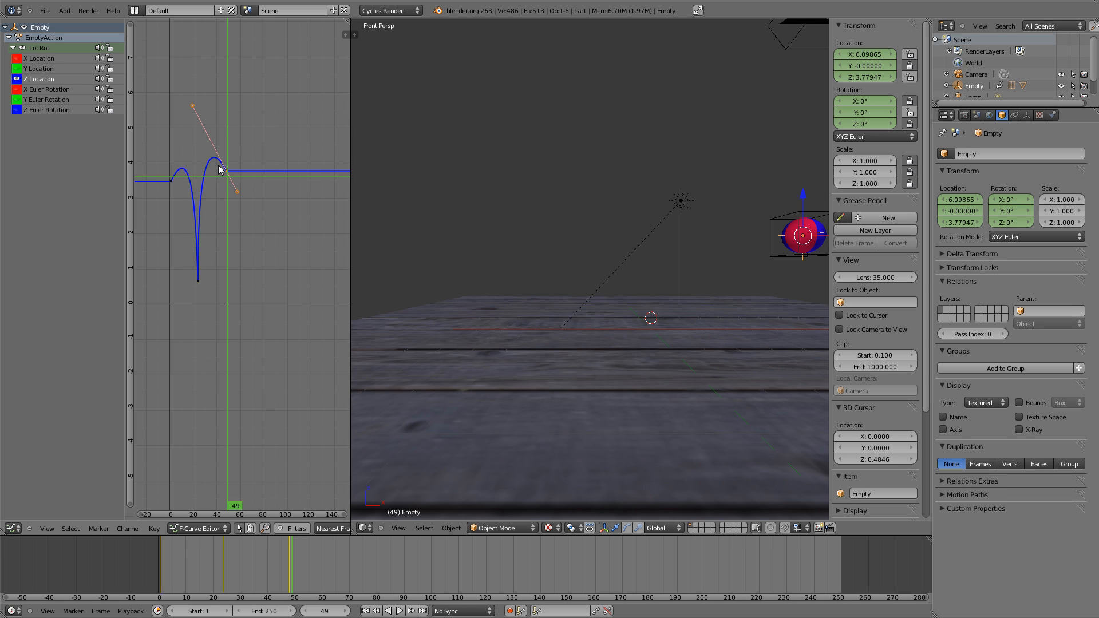
key(g)
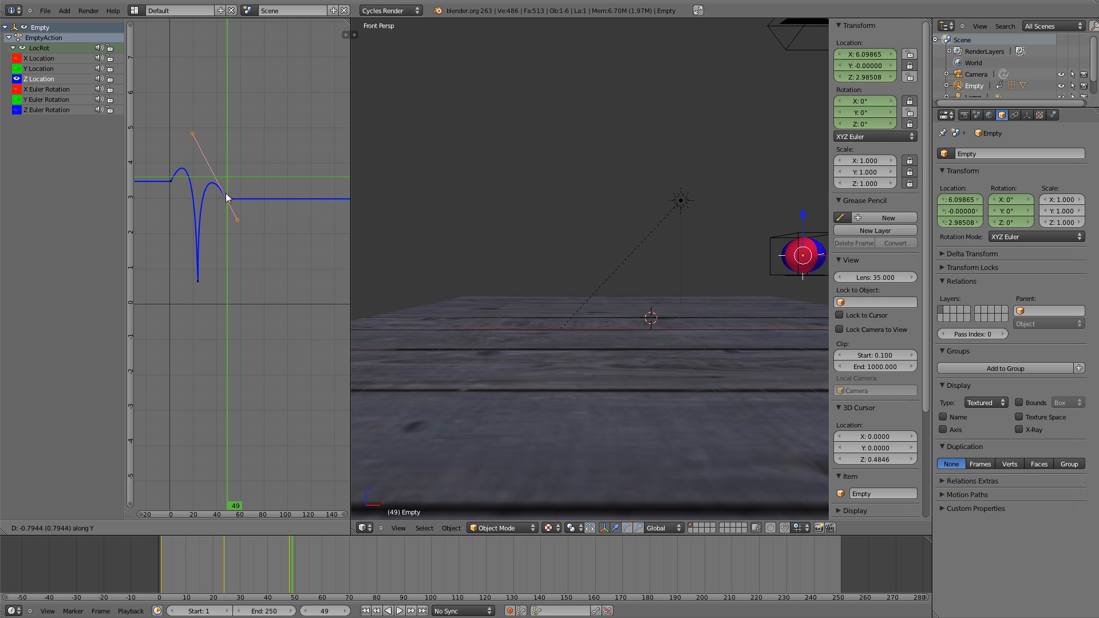
click(227, 197)
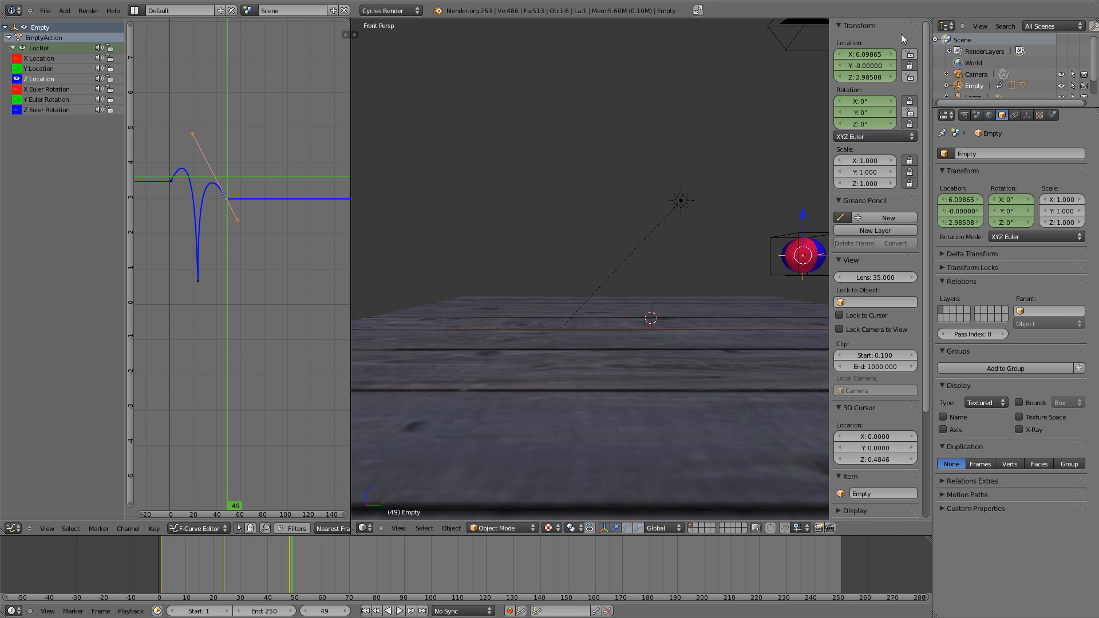
Hide the Z Location curve and show only the X Location curve in the graph.
click(16, 80)
click(16, 68)
click(17, 58)
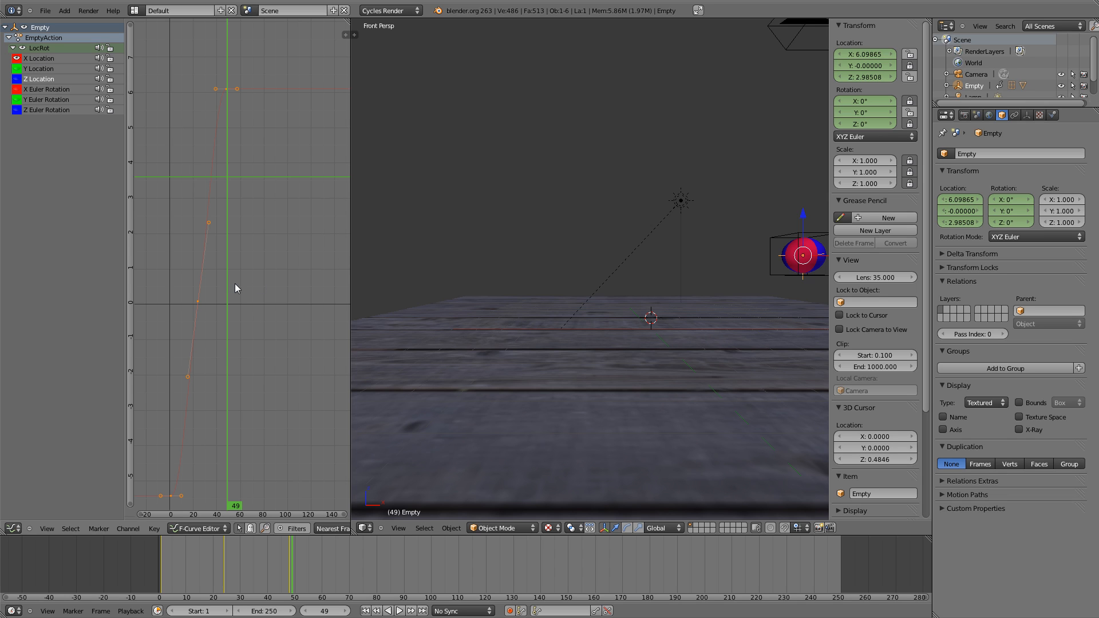
middle_drag(235, 284, 257, 268)
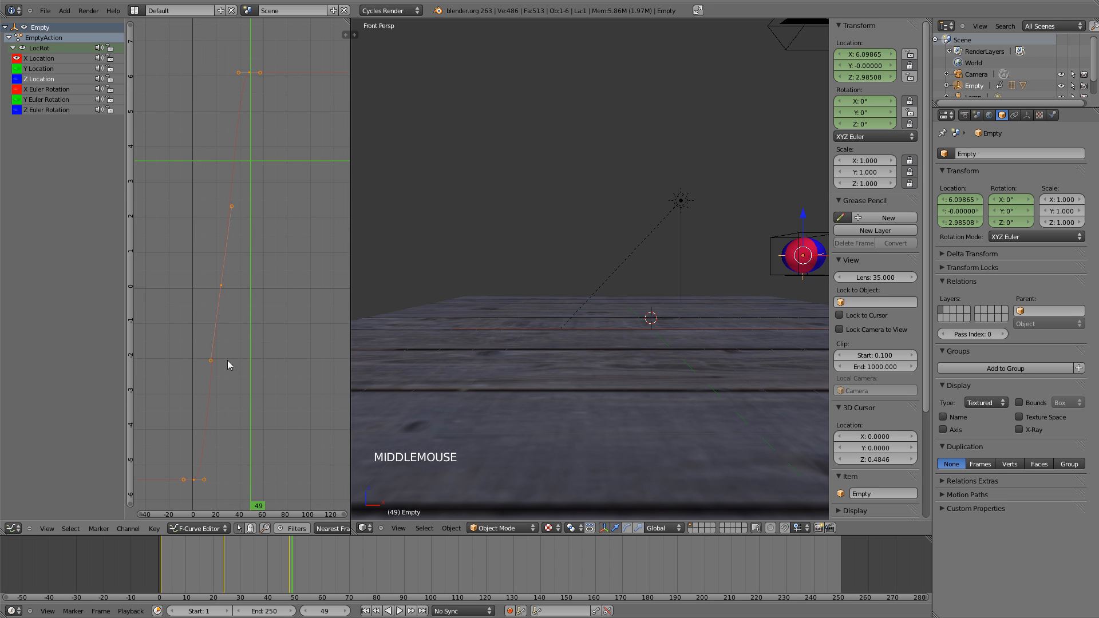
Select the first, last and middle X Location keyframes in turn and scrub from frame 0 to frame 15 to check the motion.
right_click(194, 482)
click(193, 468)
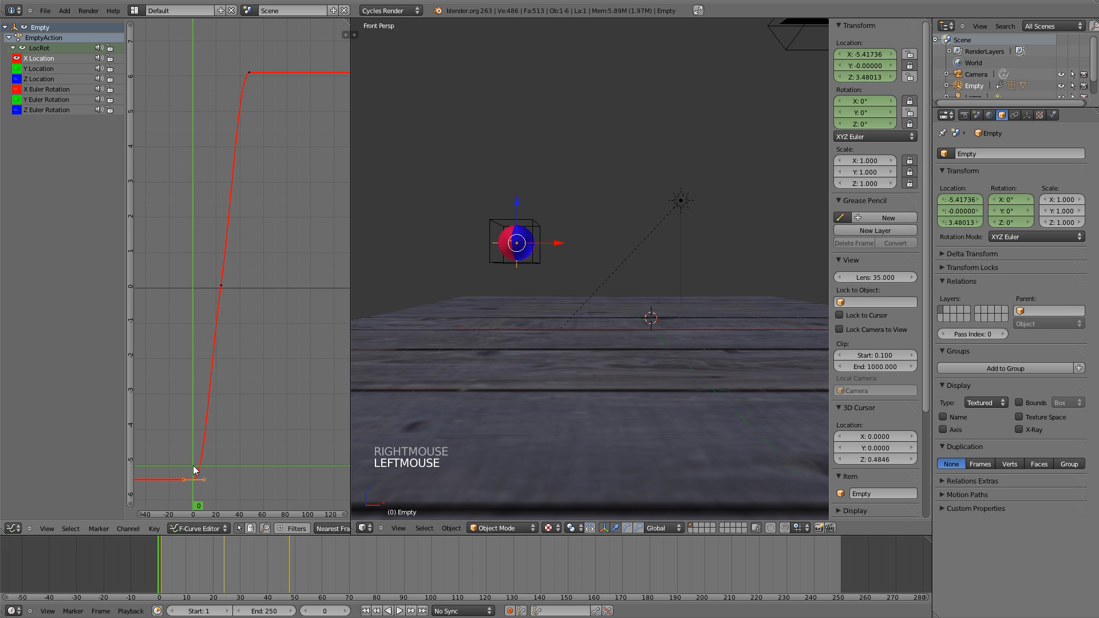
right_click(250, 73)
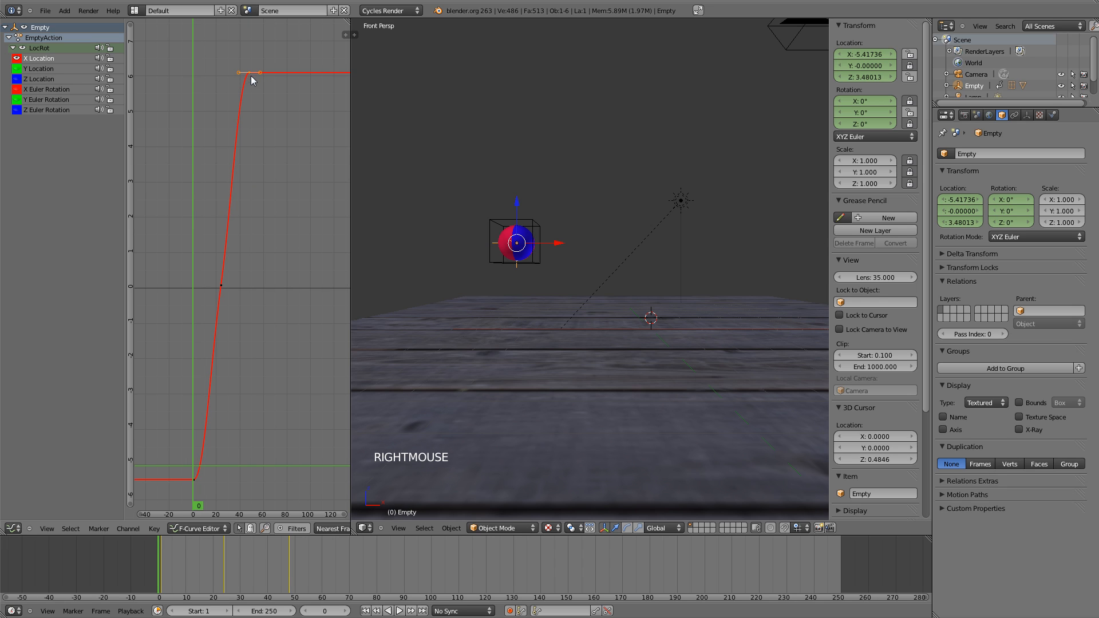
right_click(222, 286)
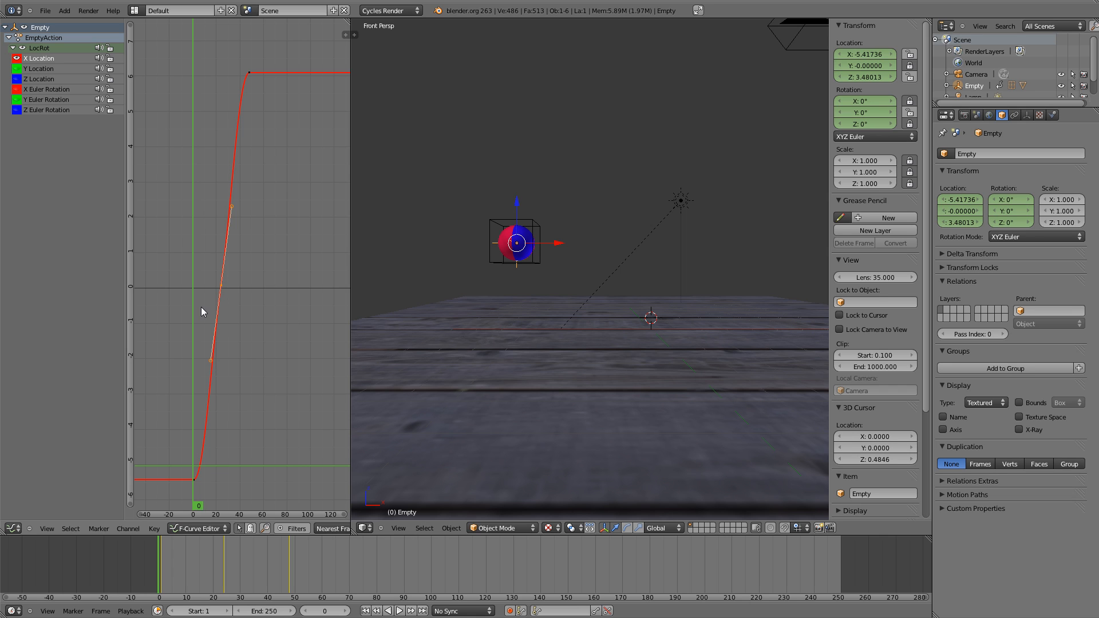
mouse_move(195, 307)
mouse_down()
mouse_move(239, 297)
mouse_move(211, 307)
mouse_up()
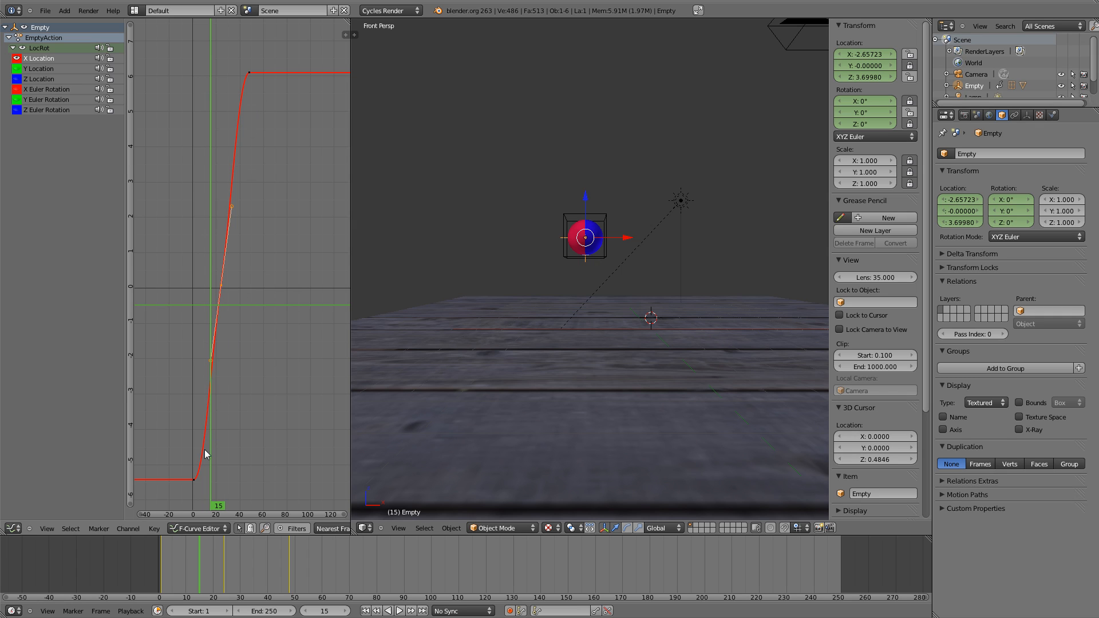
Delete the middle X Location keyframe and scrub to frame 25 to check the horizontal motion.
right_click(222, 290)
key(x)
click(234, 292)
mouse_move(234, 291)
mouse_down()
mouse_move(192, 299)
mouse_move(222, 293)
mouse_up()
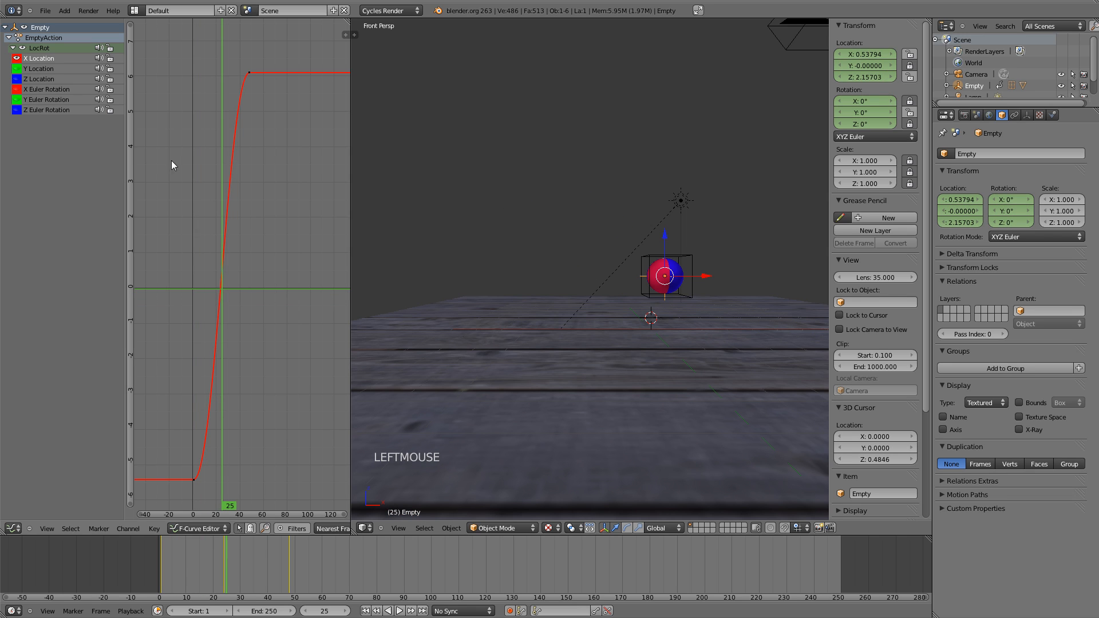
Hide the X Location curve and show only the Y Euler Rotation curve in the graph.
click(18, 59)
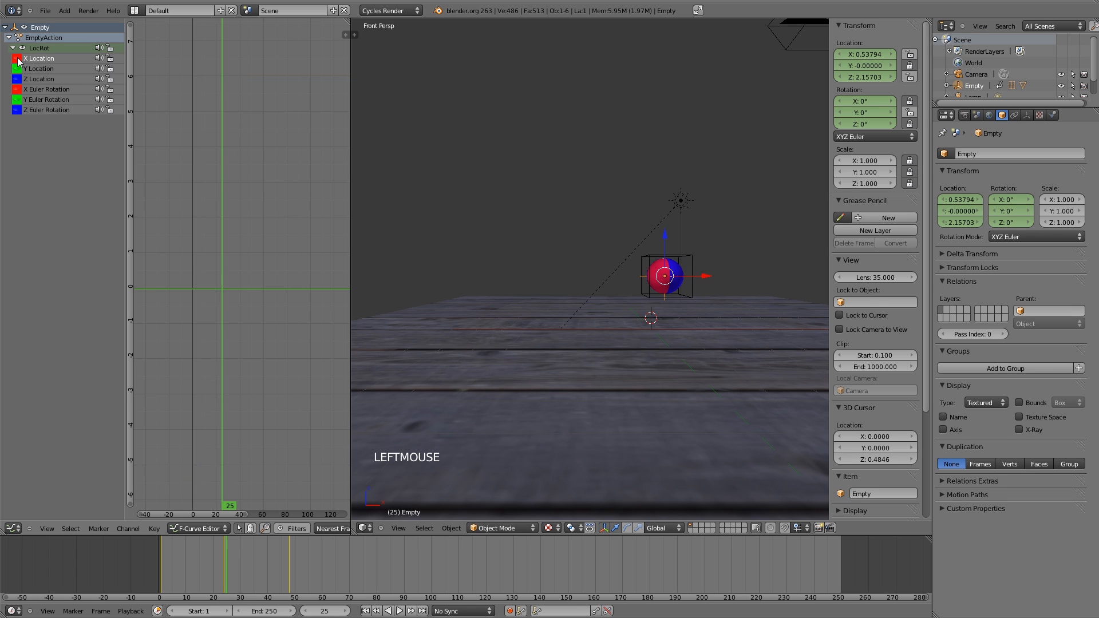
click(18, 100)
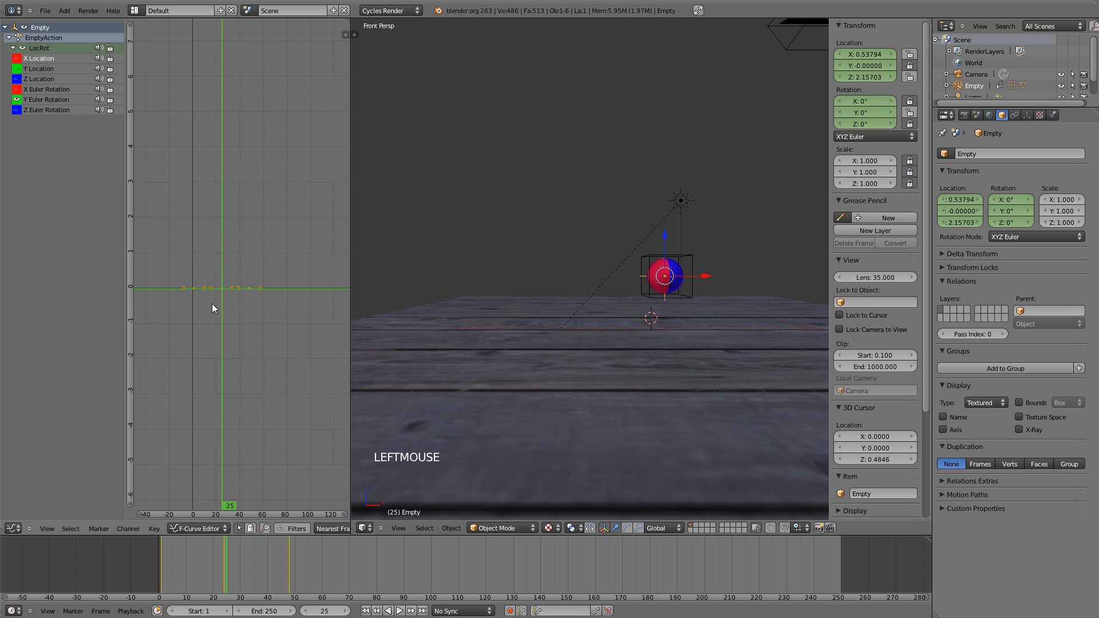
scroll(206, 314, up, 4)
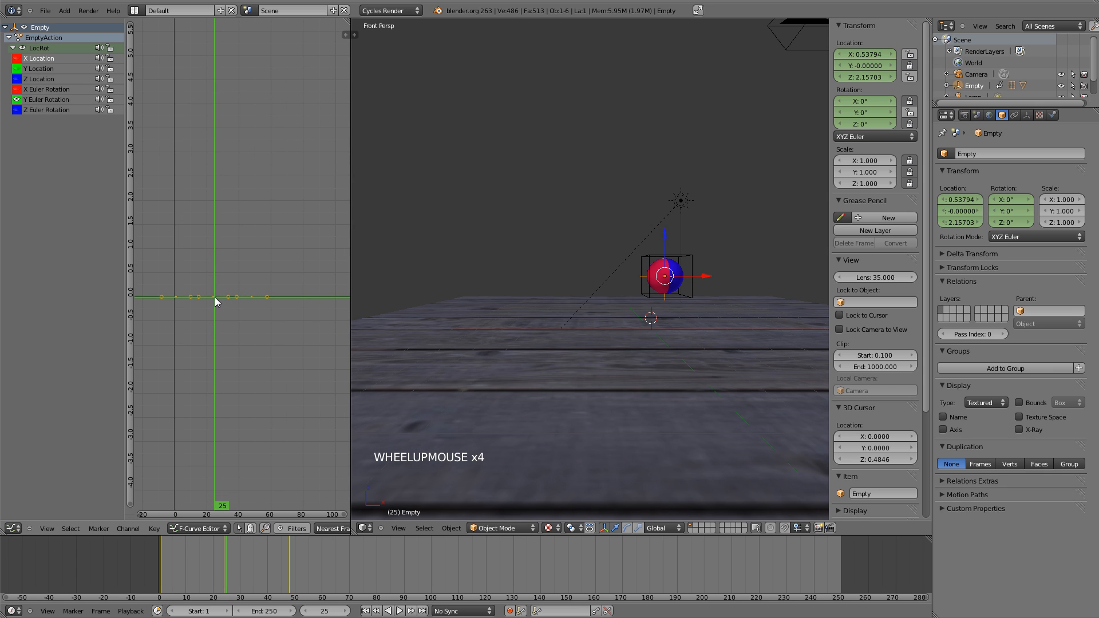
Raise the last Y Euler Rotation keyframe along Y to about 5°.
right_click(180, 299)
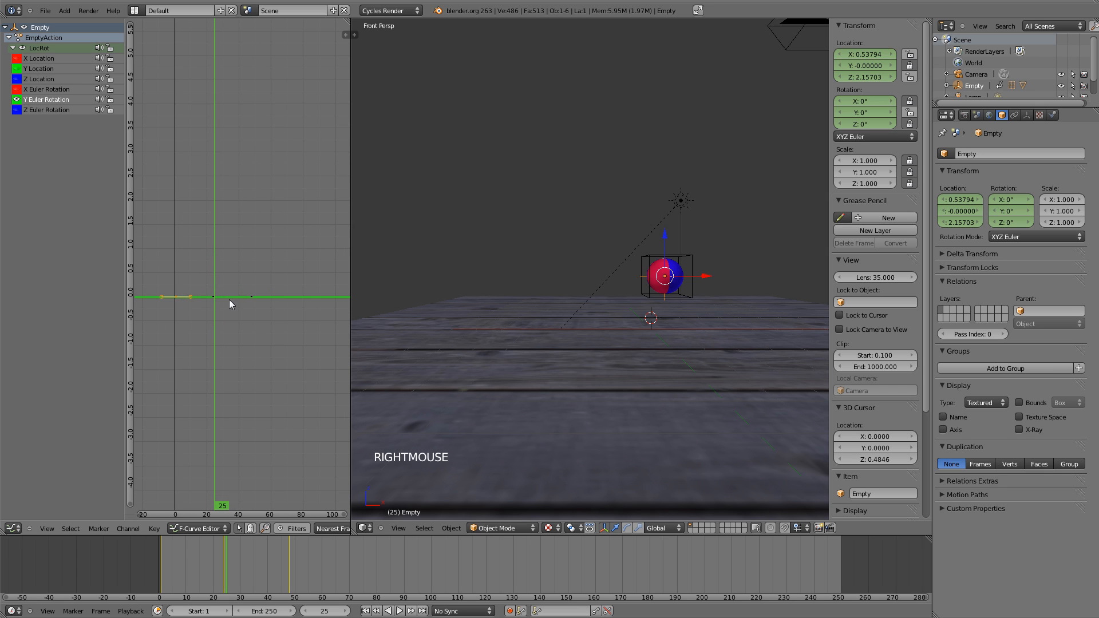
right_click(213, 297)
right_click(250, 298)
key(g)
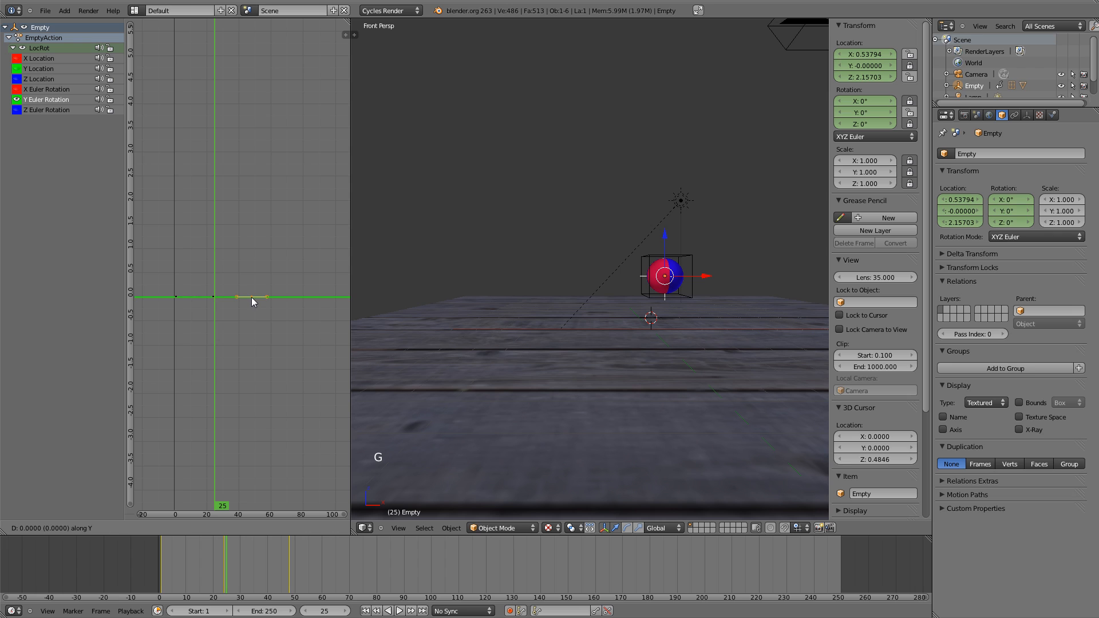
key(y)
click(245, 50)
scroll(246, 183, down, 16)
scroll(248, 238, down, 1)
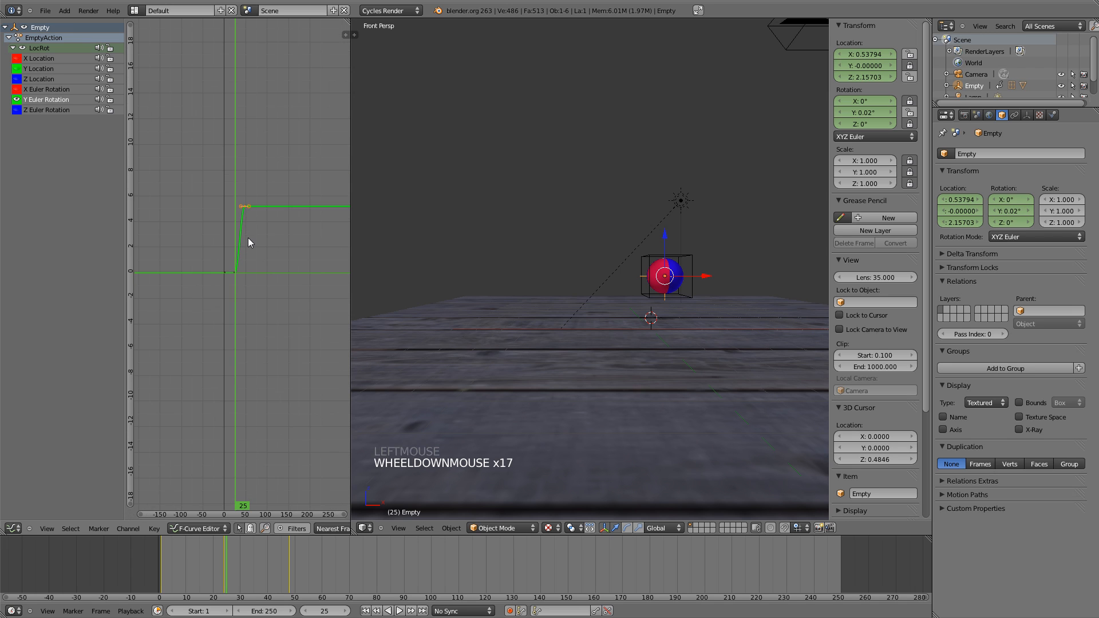
Raise the last Y Euler Rotation keyframe to about 17° and scrub between frames 31 and 29 to check the rotation.
key(g)
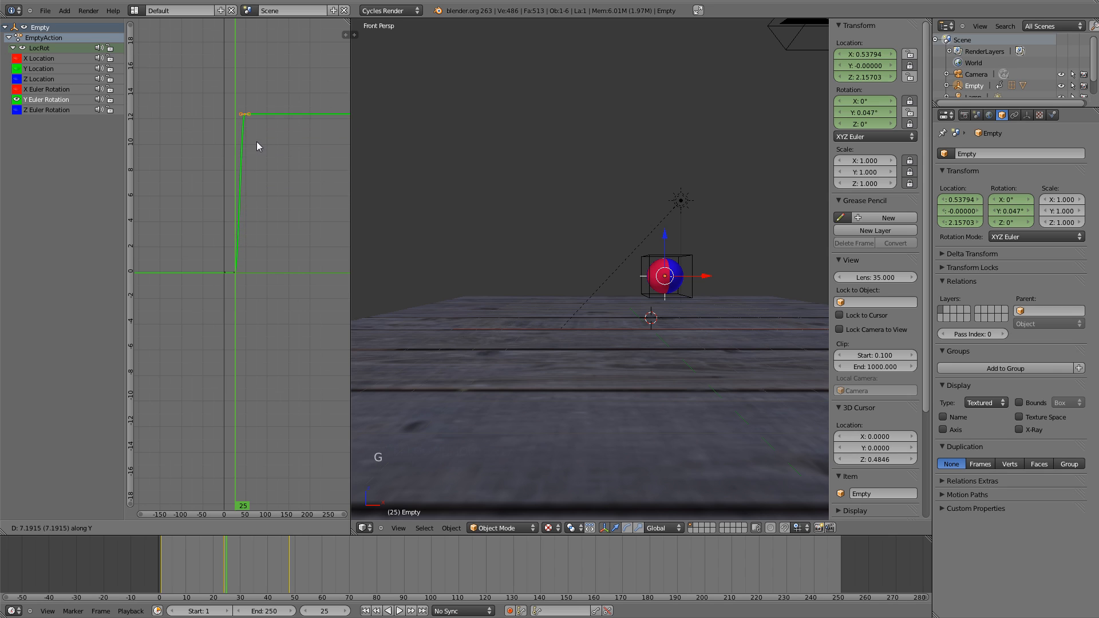
click(257, 121)
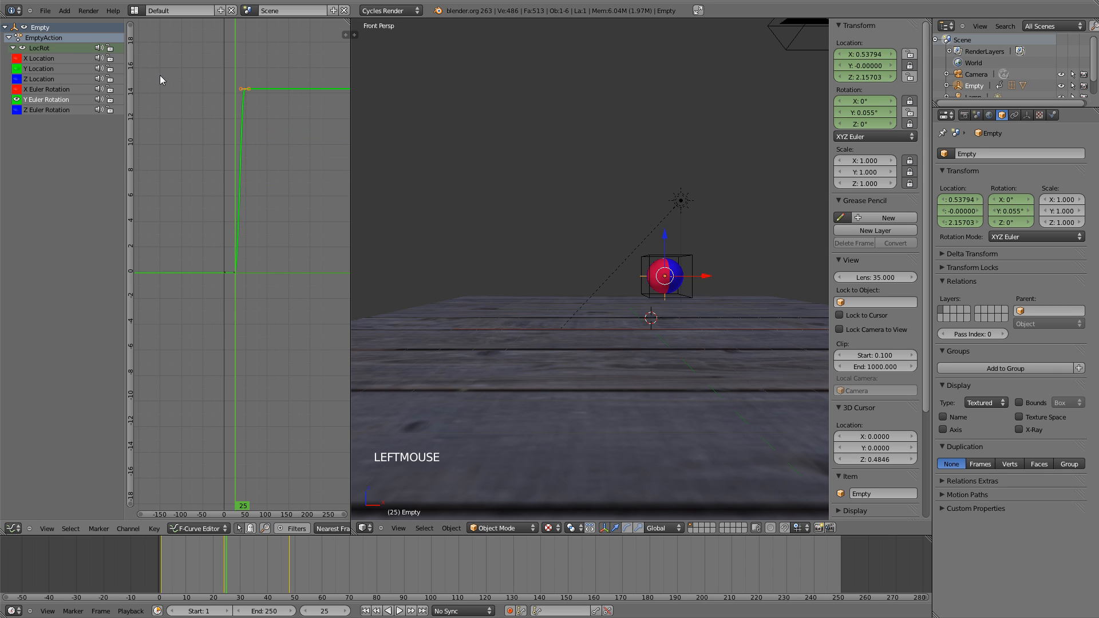
key(g)
click(264, 98)
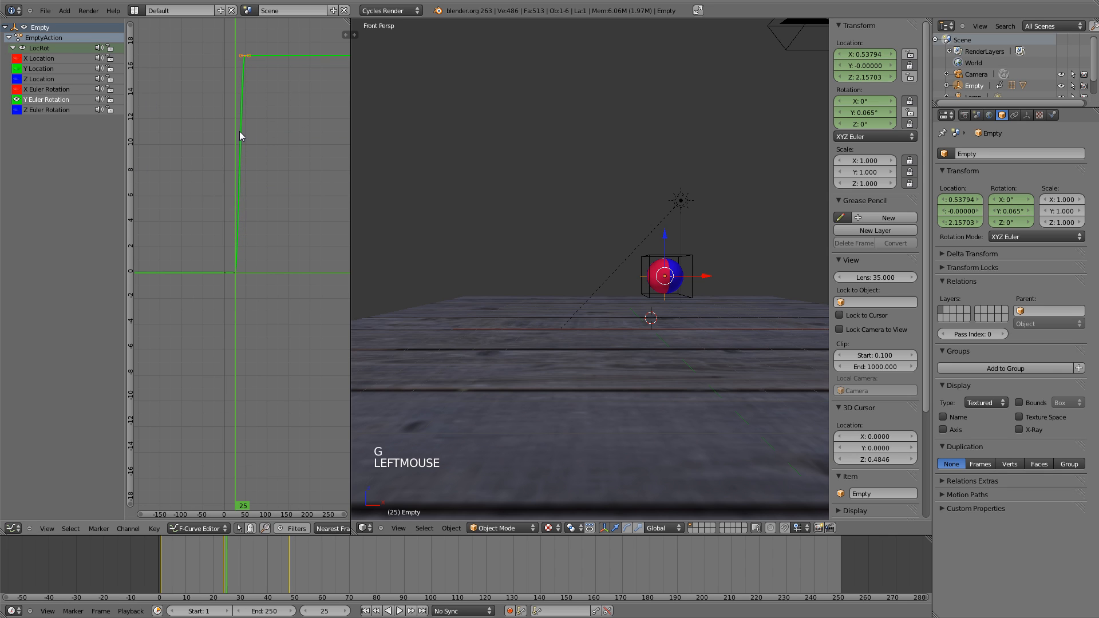
double_click(239, 132)
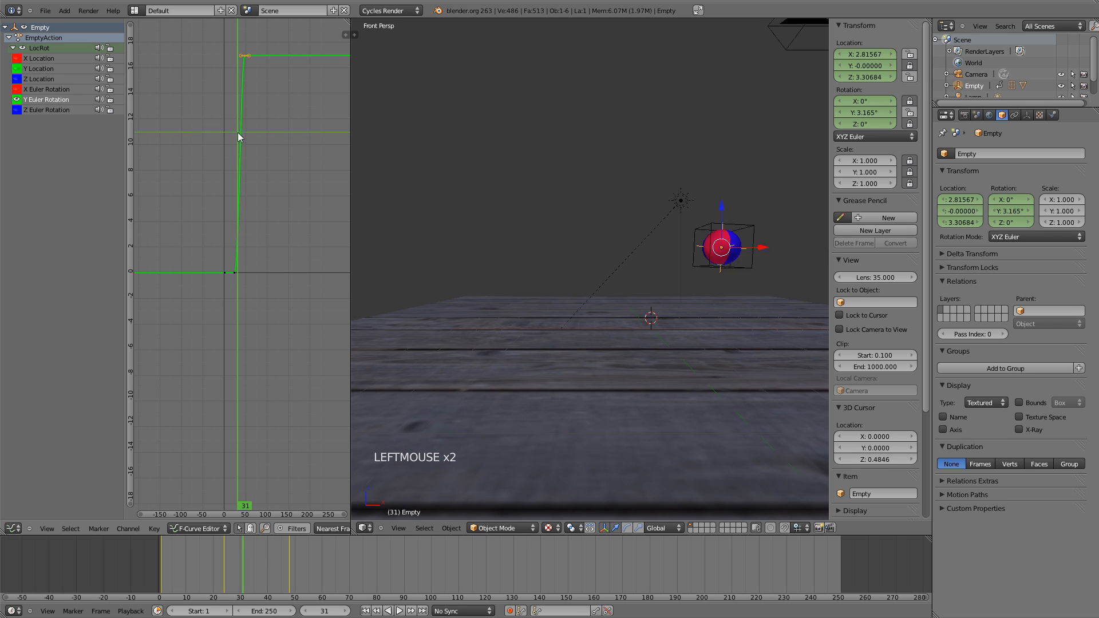
drag(239, 138, 236, 125)
Raise the last Y Euler Rotation keyframe to about 53° and scrub to frame 32 to check the spin.
scroll(250, 143, down, 3)
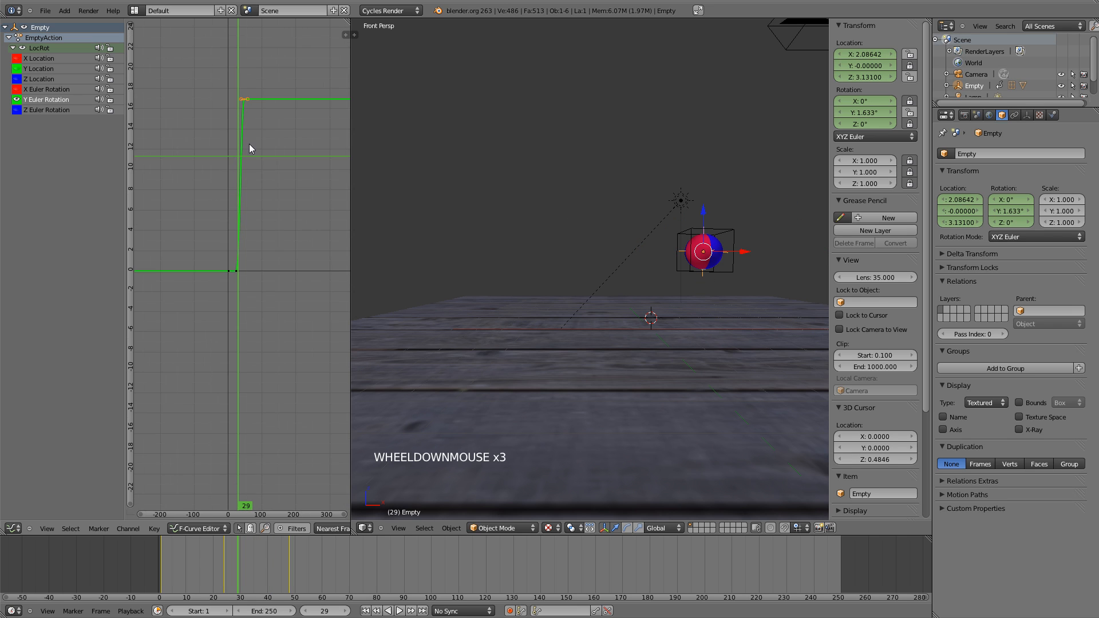
scroll(248, 144, down, 10)
key(g)
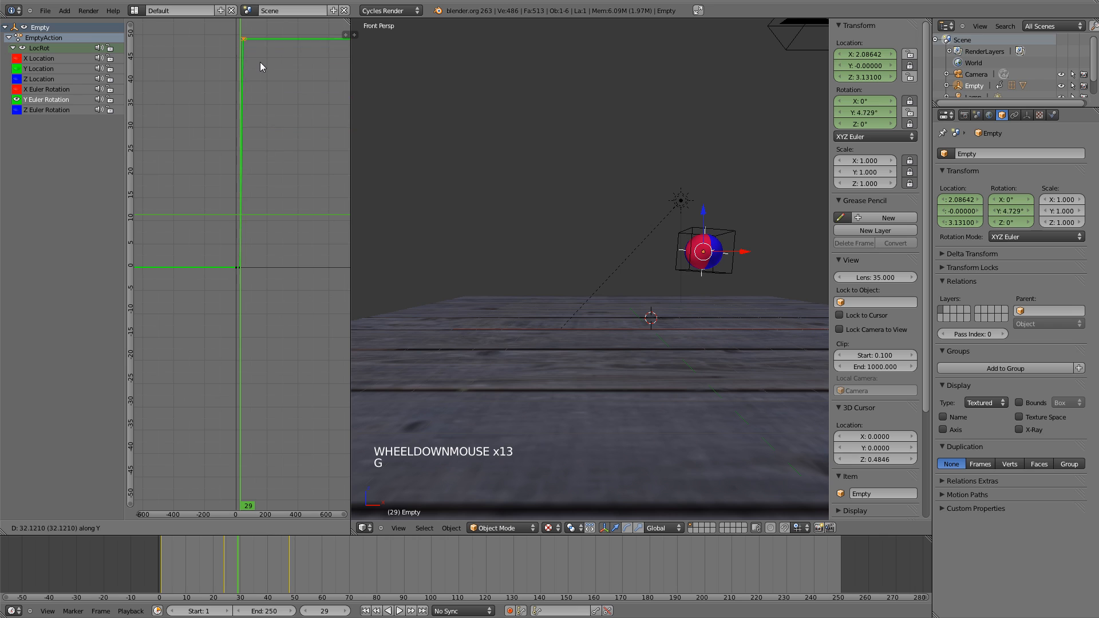
click(239, 224)
scroll(246, 227, up, 12)
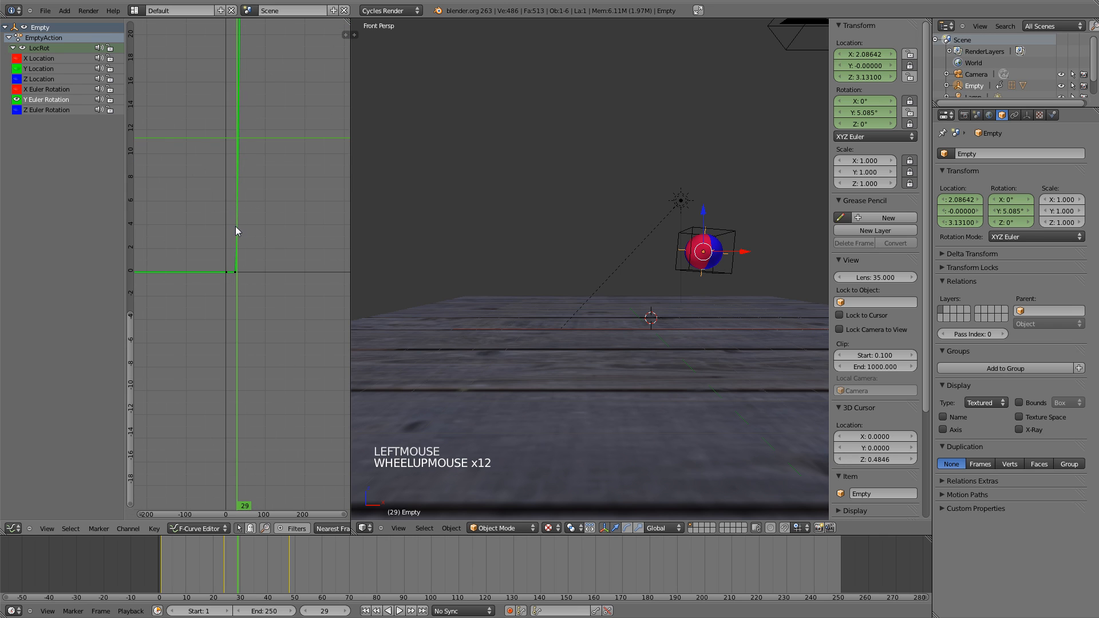
drag(235, 229, 238, 231)
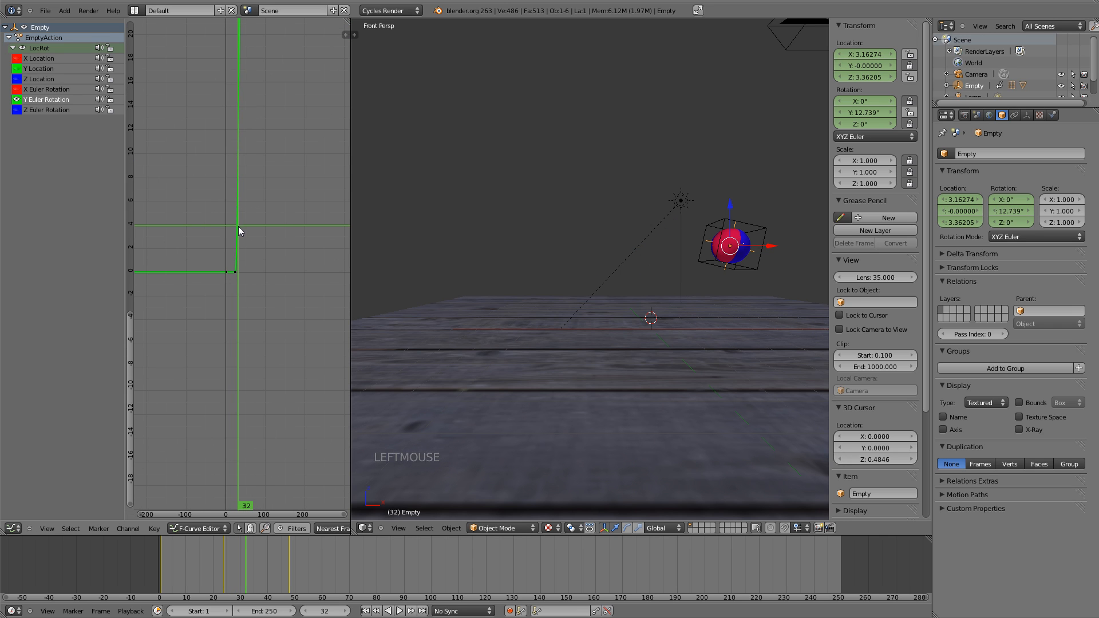
Scrub to frame 42 and delete the middle Y Euler Rotation keyframe.
scroll(240, 252, up, 4)
right_click(235, 275)
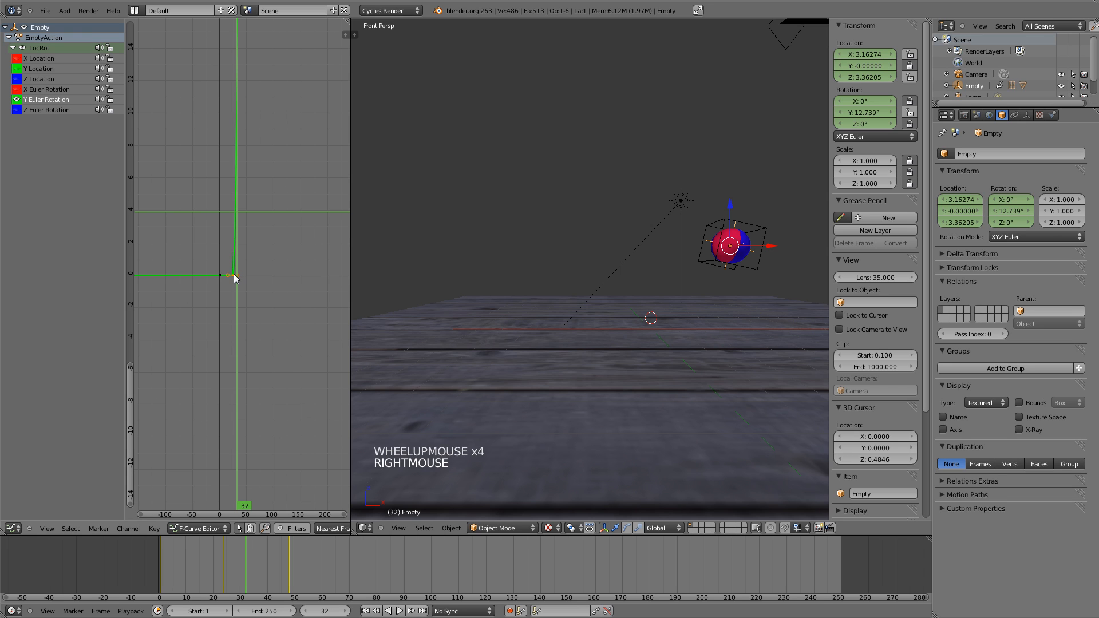
drag(239, 284, 242, 278)
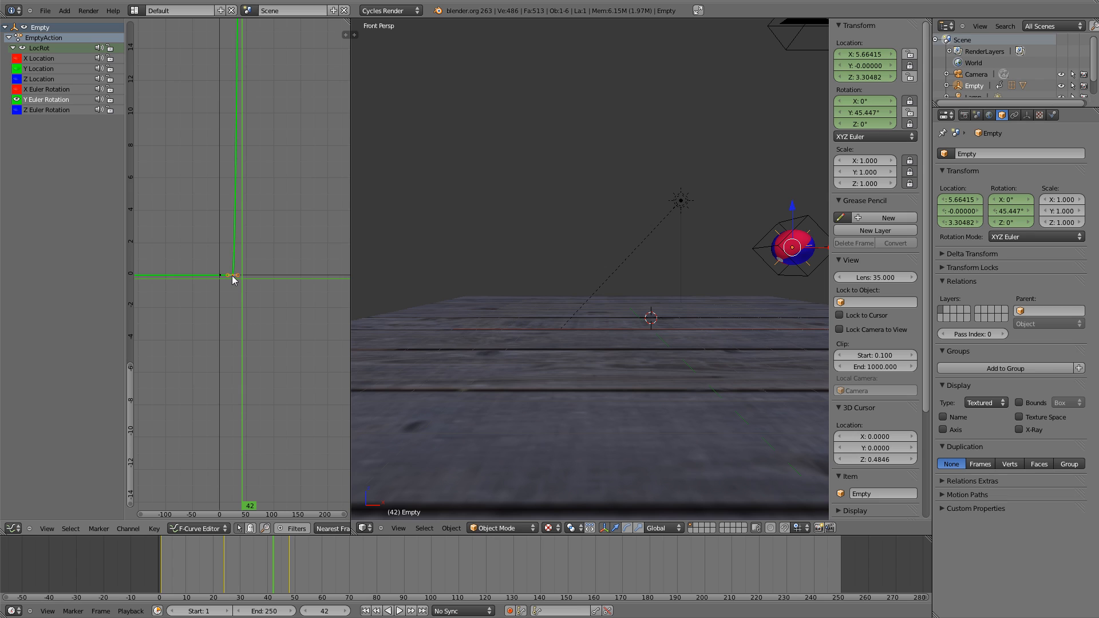
right_click(235, 280)
right_click(234, 280)
key(x)
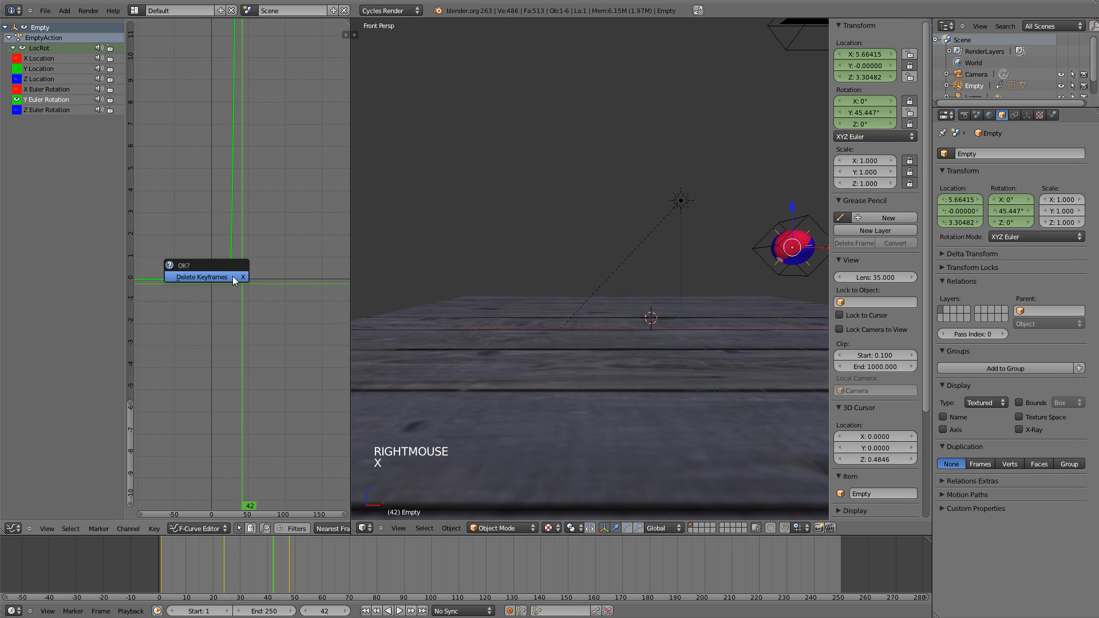
click(232, 276)
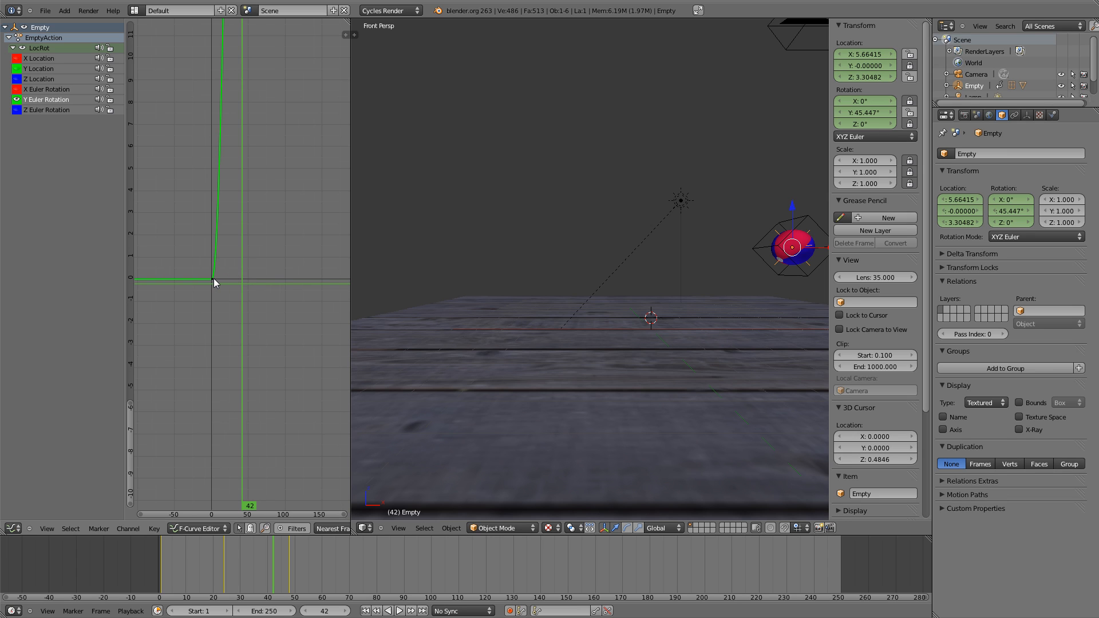
Select the first Y Euler Rotation keyframe and scrub to frame 2 to check the start of the rotation.
scroll(232, 246, down, 11)
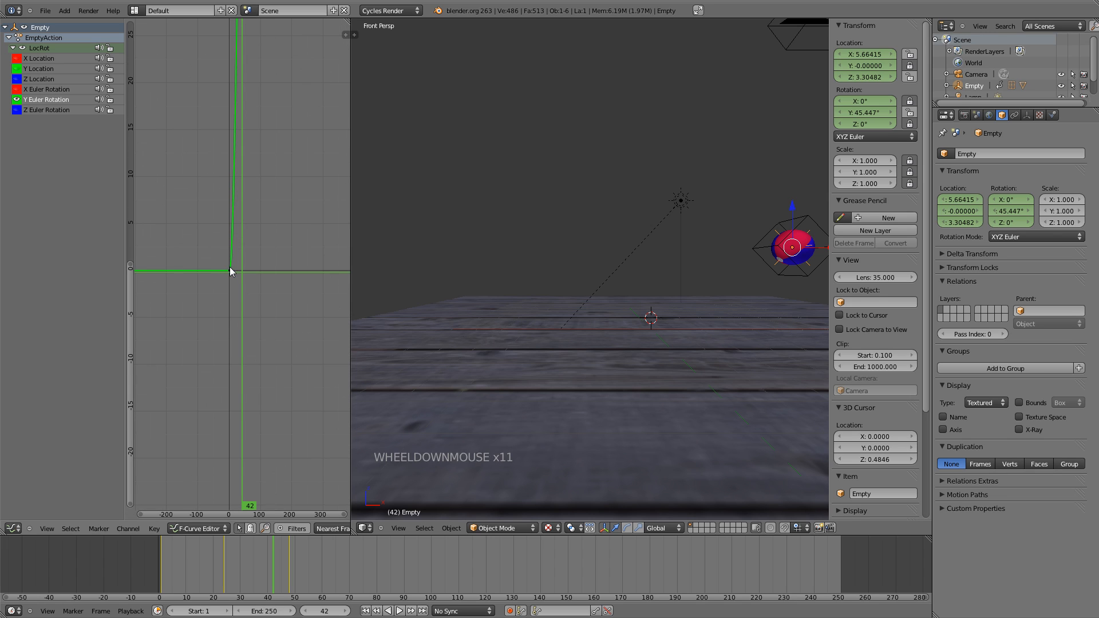
right_click(230, 267)
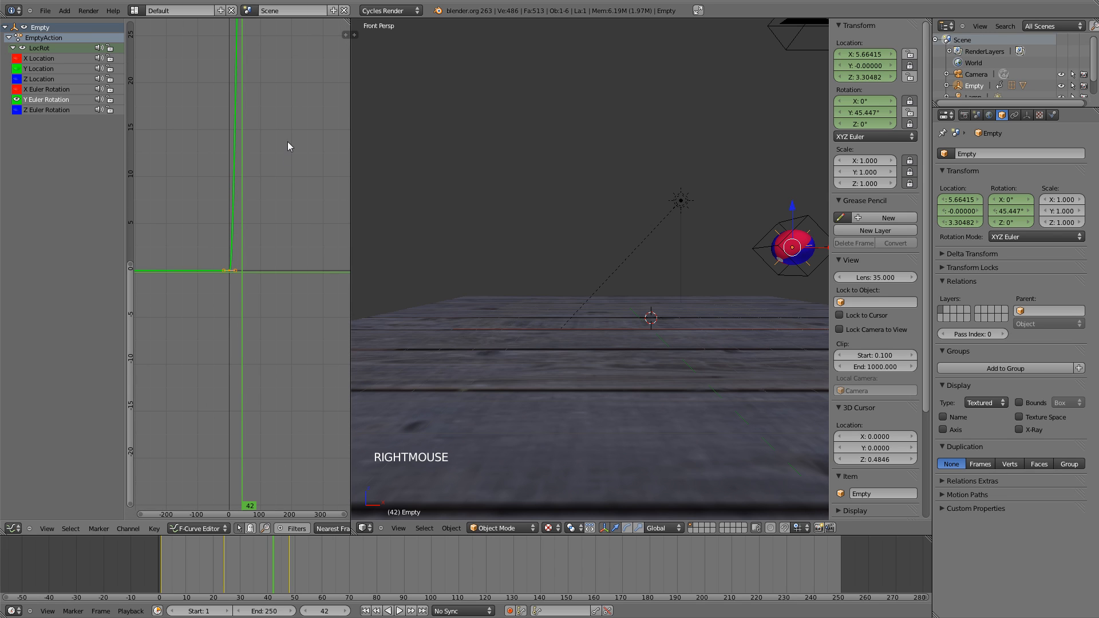
scroll(222, 260, up, 3)
mouse_move(224, 276)
mouse_down()
mouse_move(240, 273)
mouse_move(227, 278)
mouse_up()
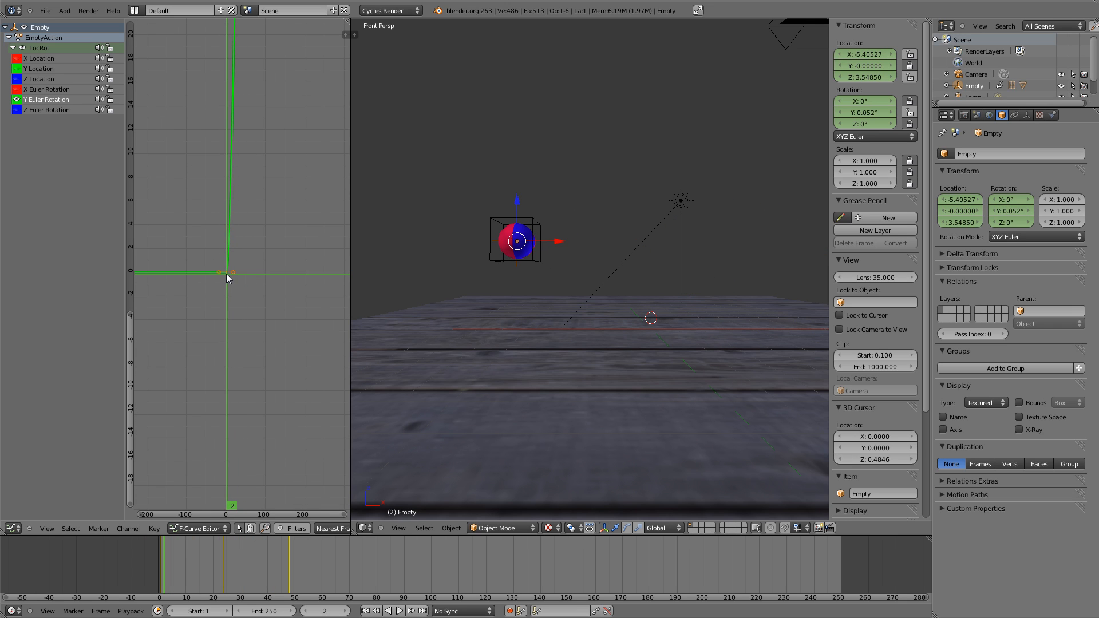
Set the value of the last Y Euler Rotation keyframe, at frame 48, to 360°.
scroll(267, 187, down, 16)
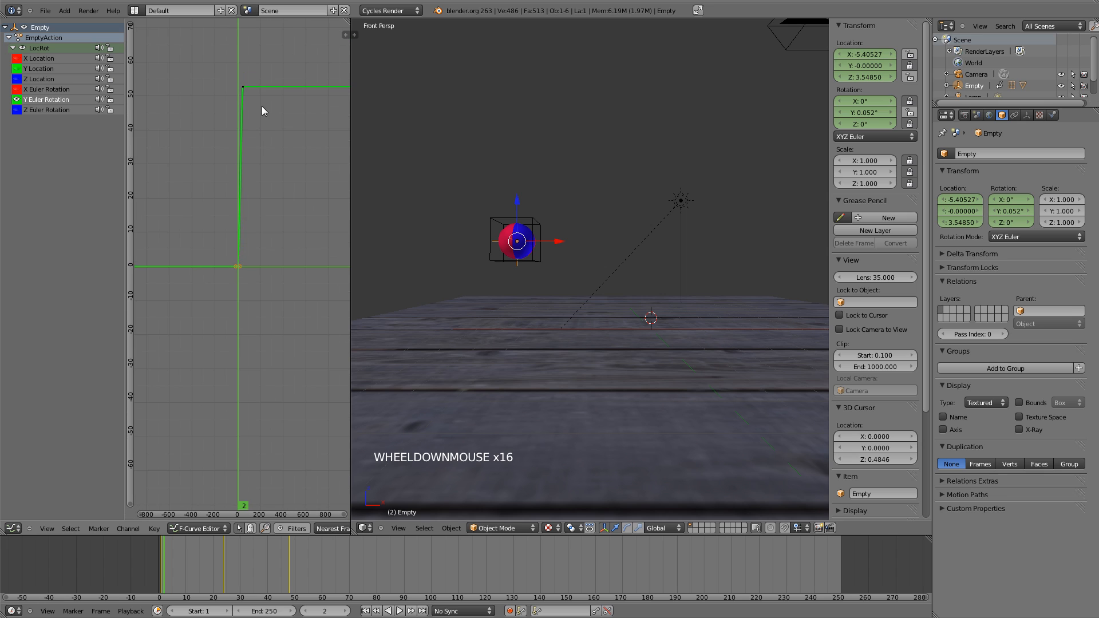
right_click(244, 87)
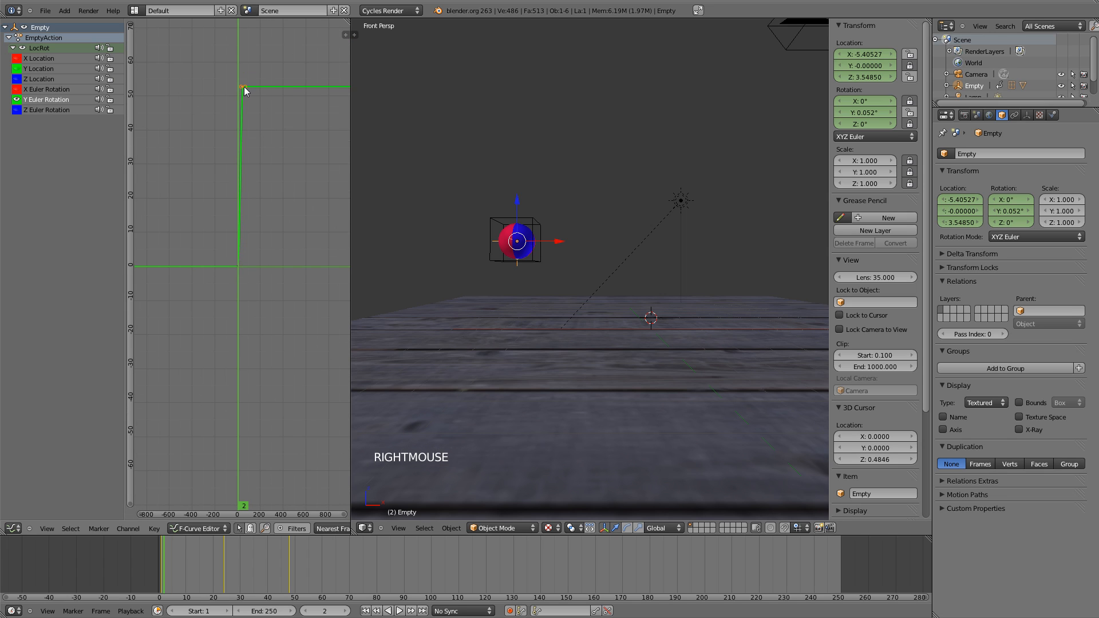
scroll(244, 87, up, 3)
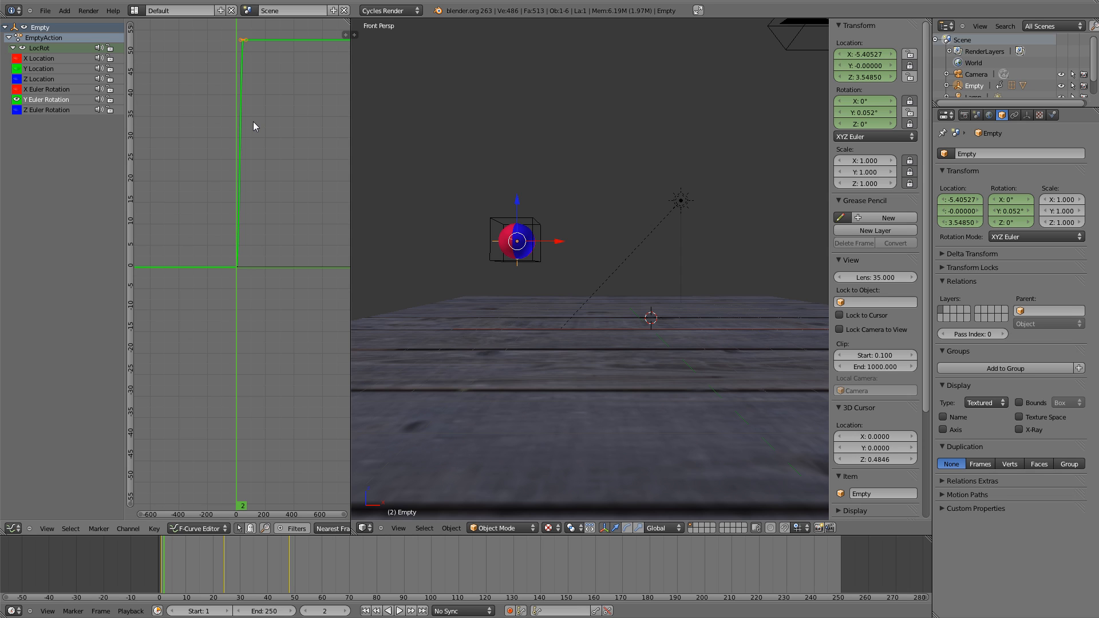
scroll(254, 122, down, 8)
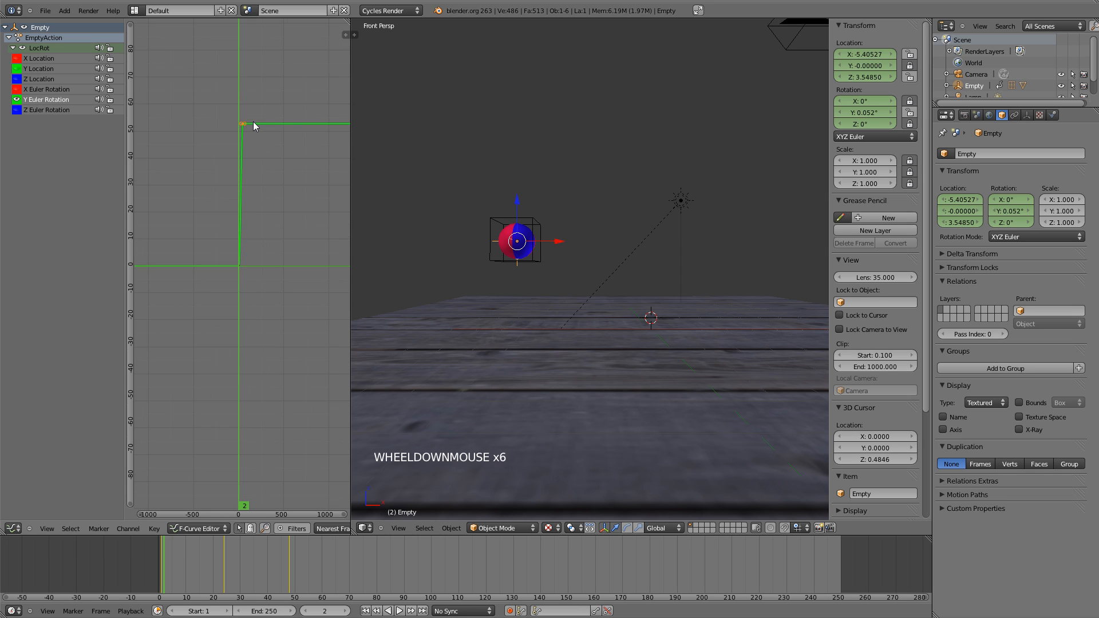
key(g)
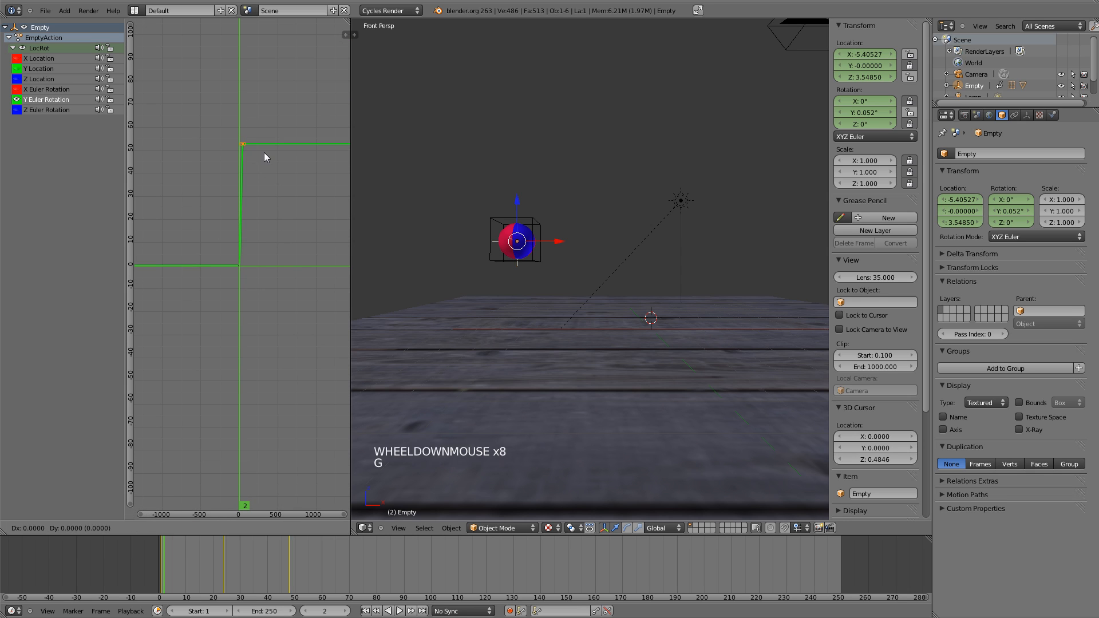
right_click(280, 73)
scroll(275, 163, up, 2)
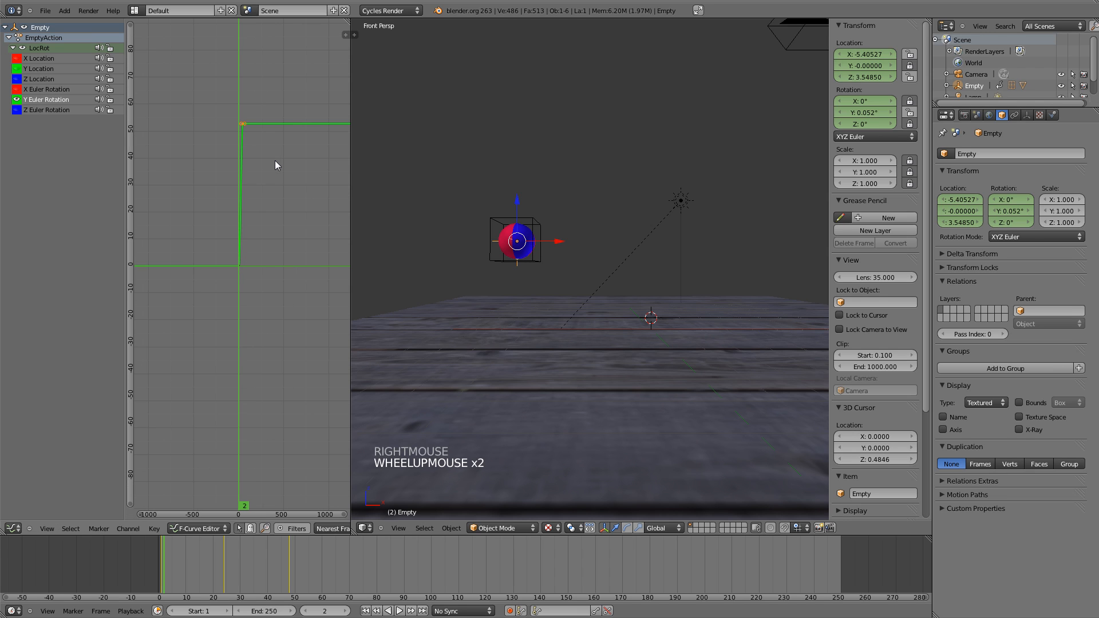
key(n)
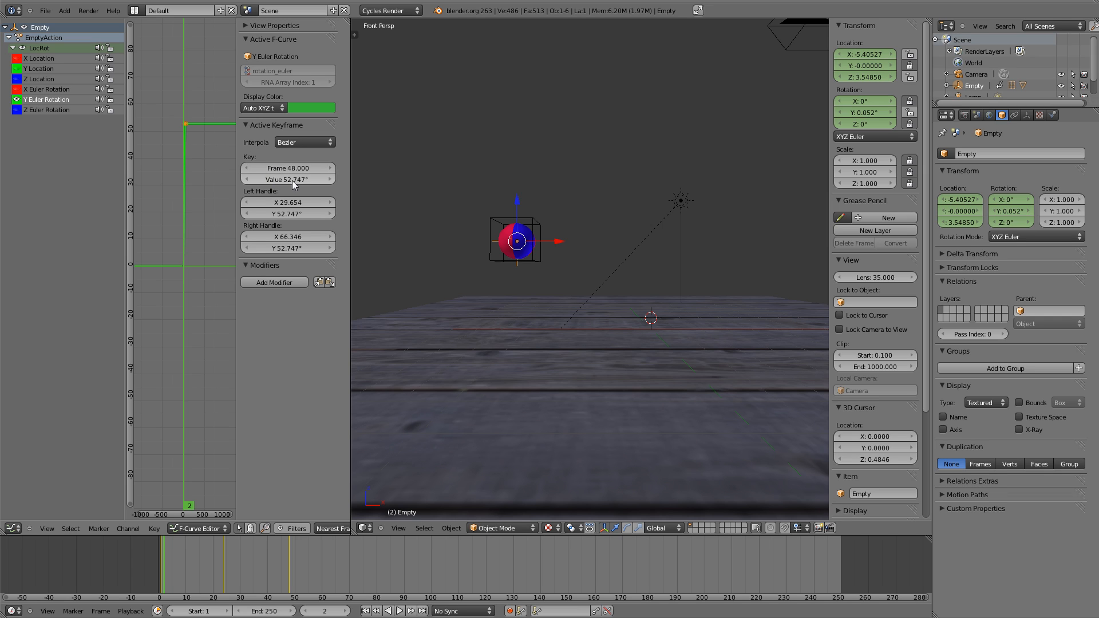
click(291, 181)
text(360)
key(Return)
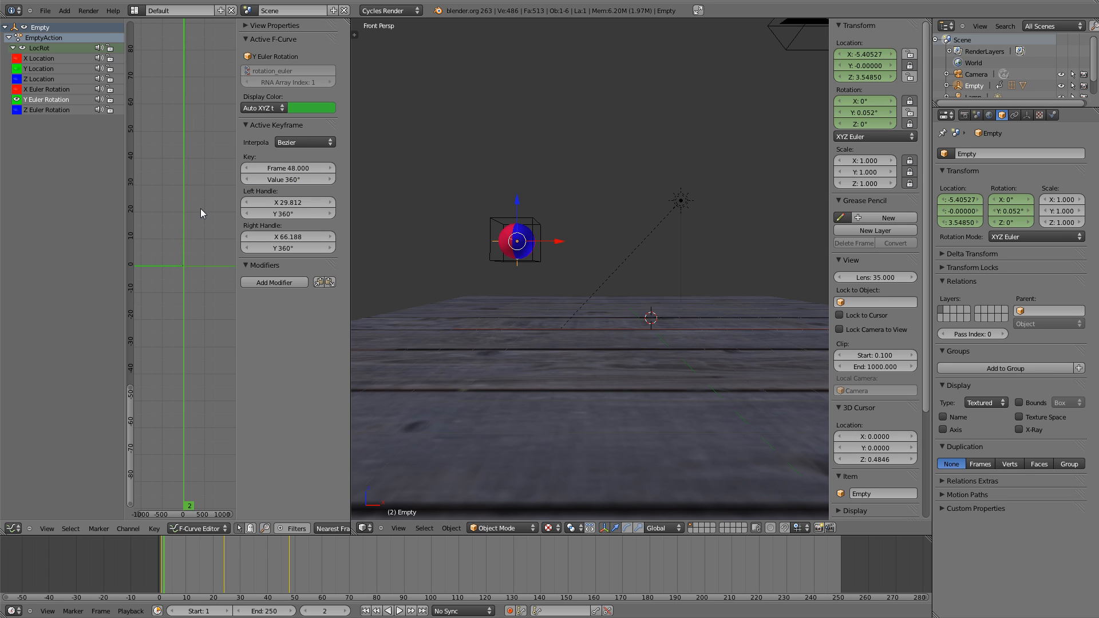
key(n)
scroll(245, 234, up, 4)
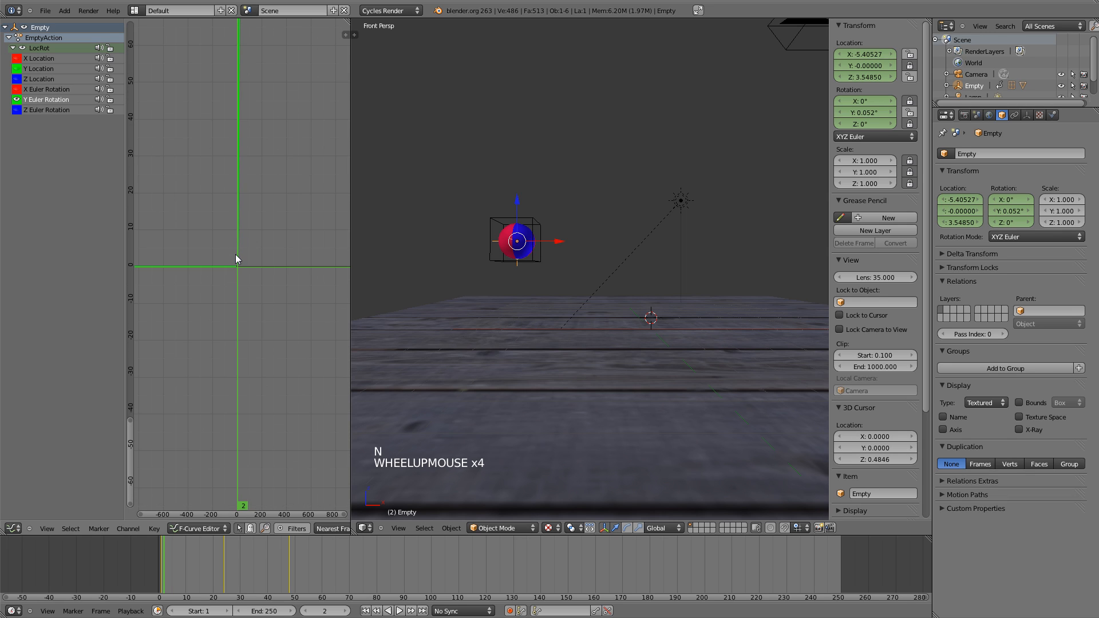
Return to frame 0 and add a Basis and a second shape key to the lattice around the ball.
click(162, 575)
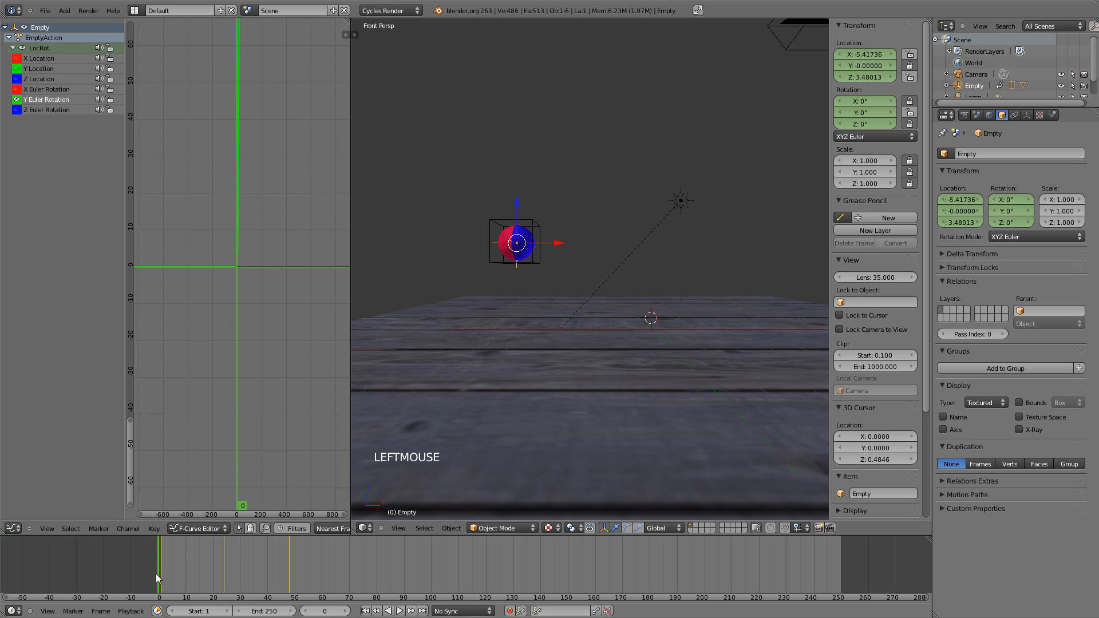
drag(164, 572, 99, 545)
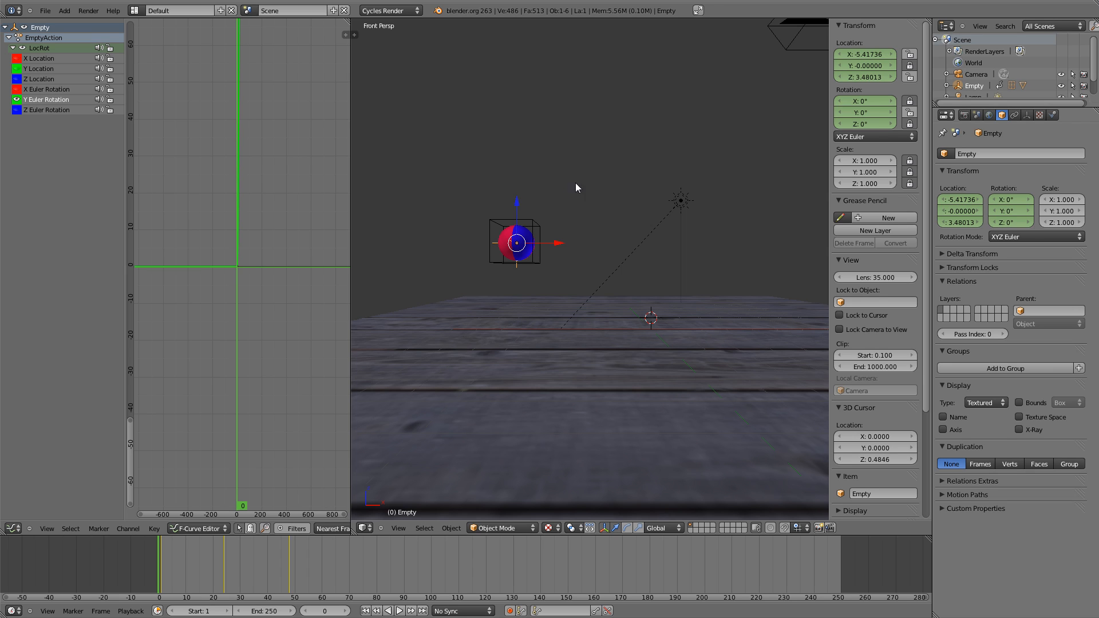
right_click(529, 227)
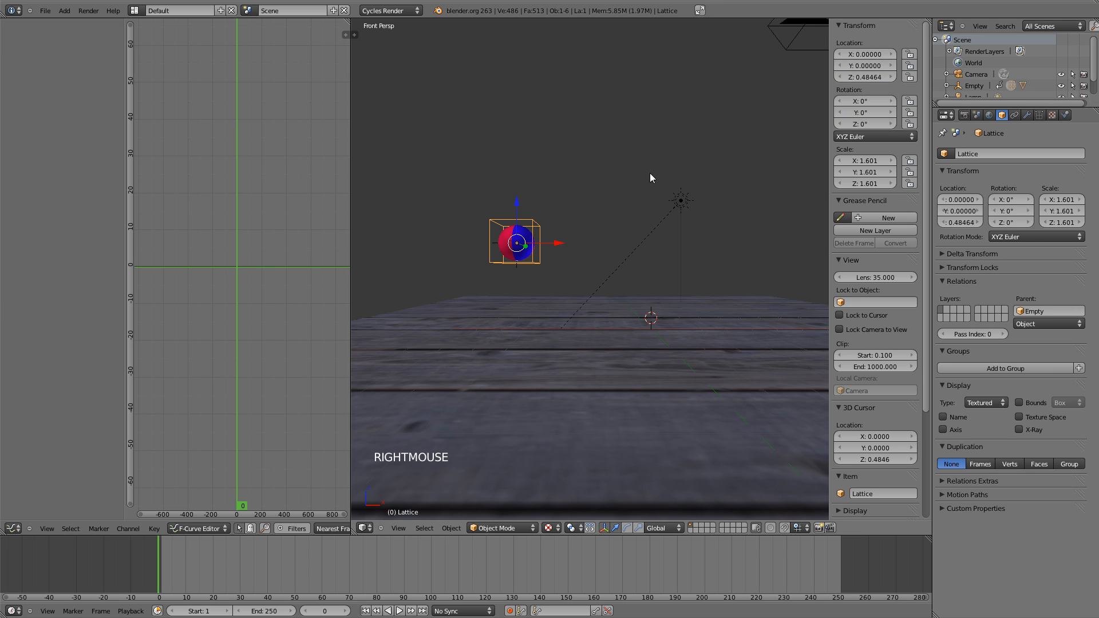
click(1040, 116)
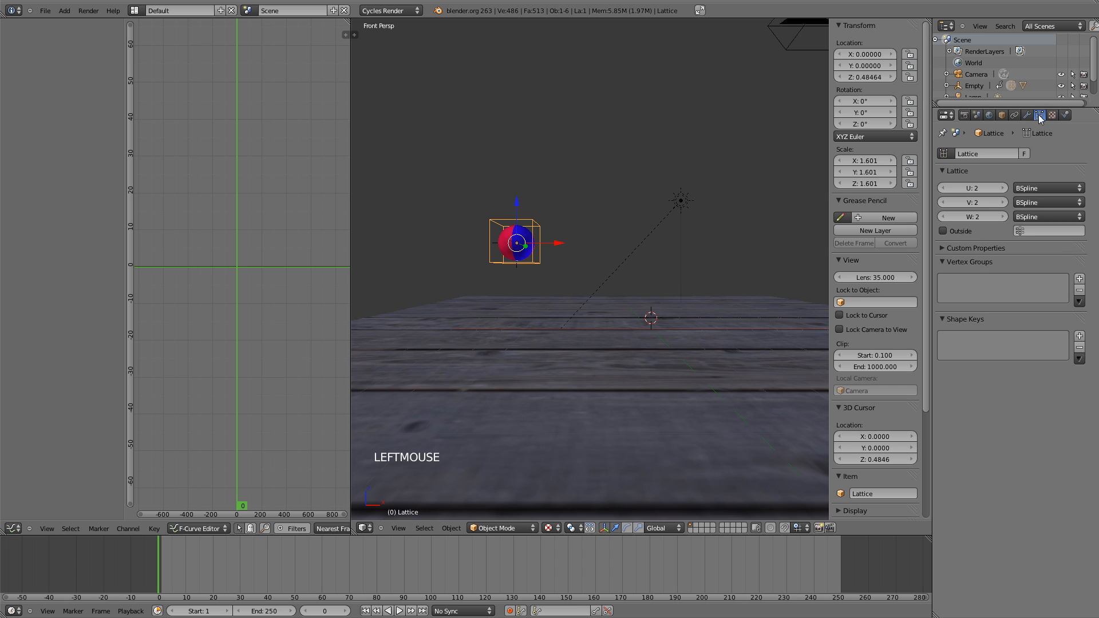
click(1079, 336)
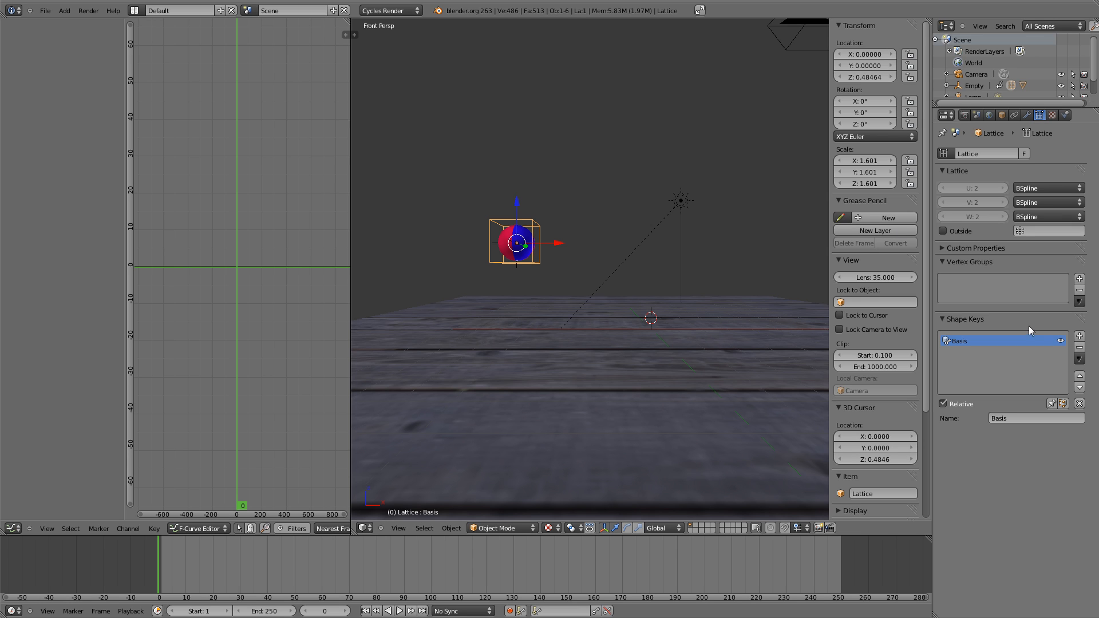
click(1080, 337)
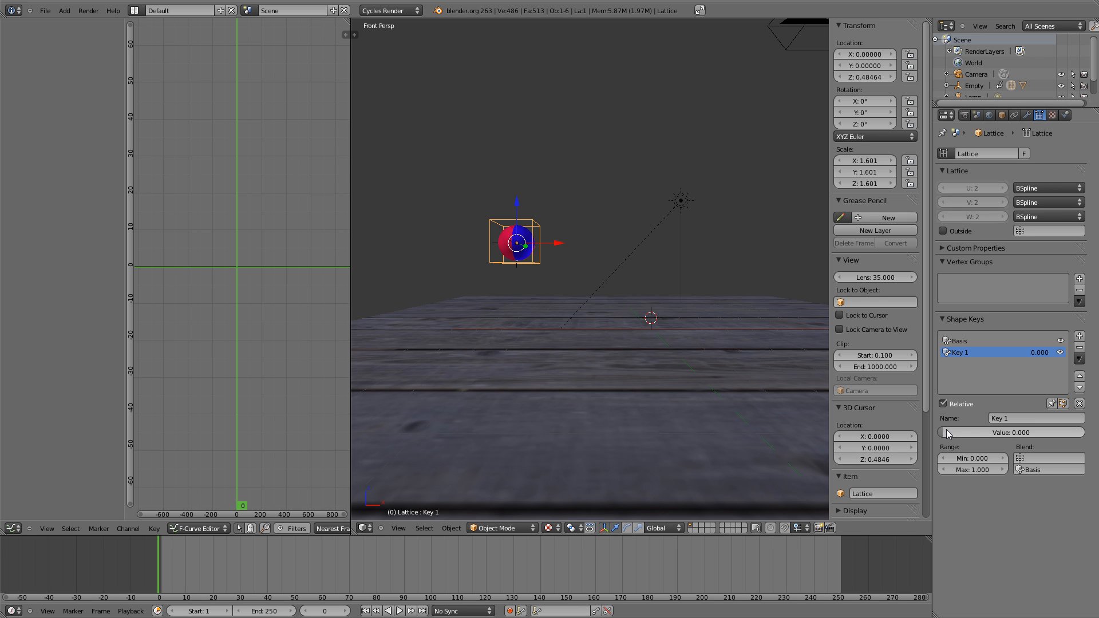
Rename the lattice's second shape key to "squashandstretch".
click(959, 344)
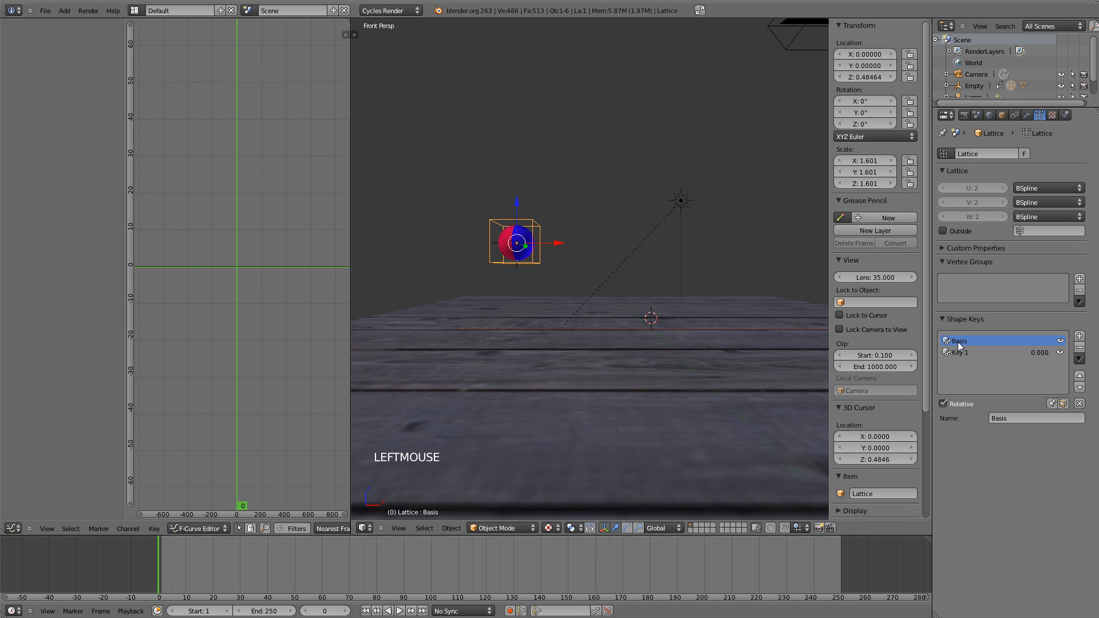
click(962, 354)
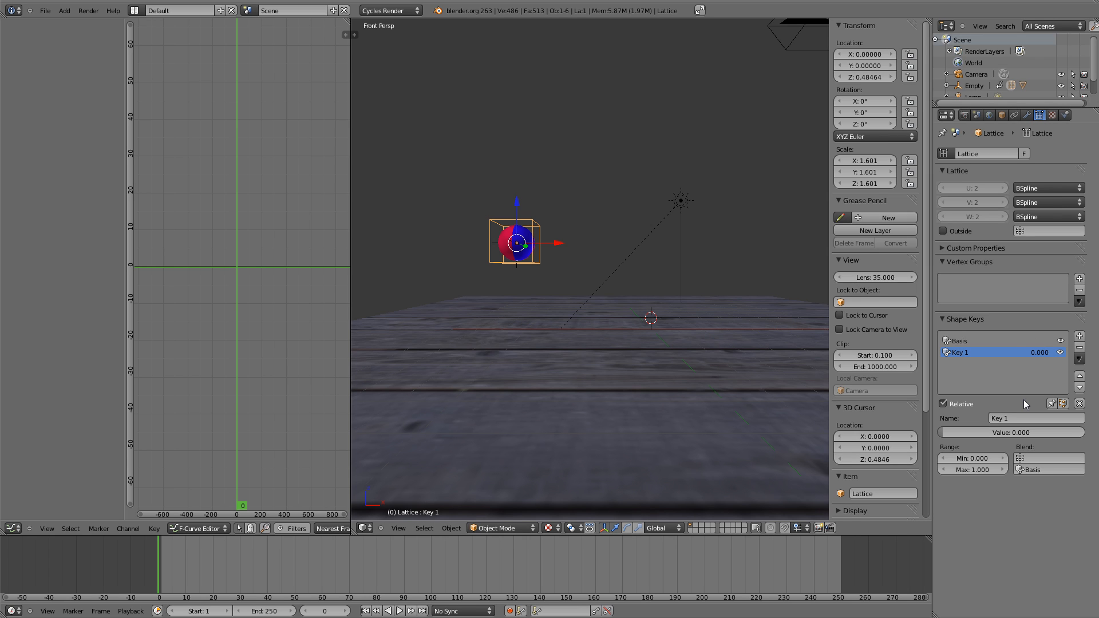
click(1006, 418)
text(squashandstretch)
key(Return)
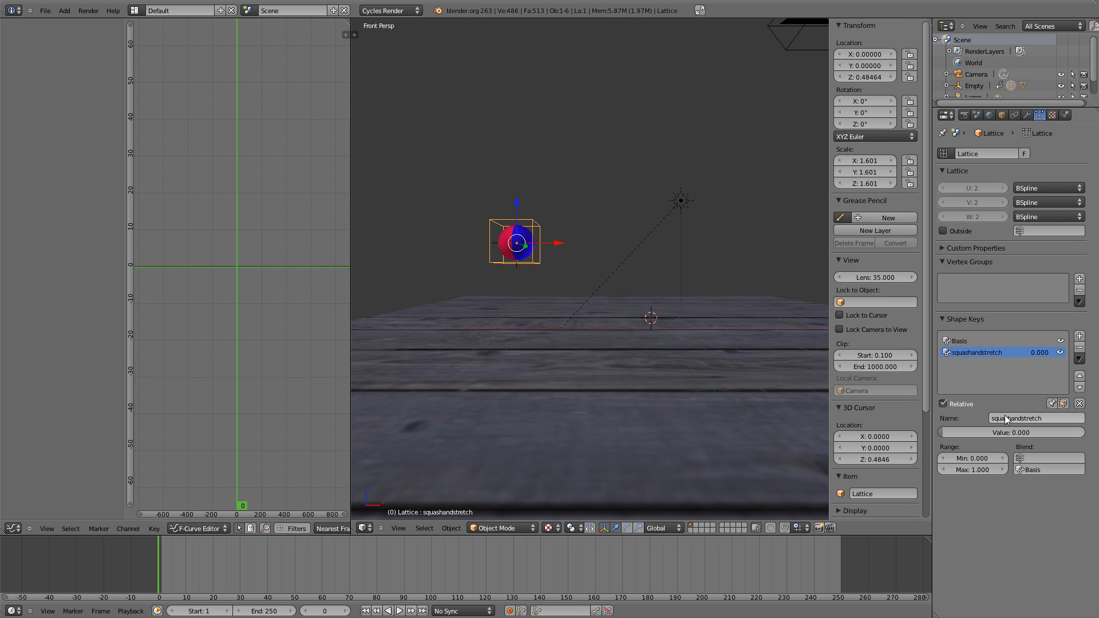
With the squashandstretch key's value at 1, flatten all lattice points along Z to about 0.15 of their height.
drag(960, 435, 1098, 433)
scroll(586, 244, up, 4)
shift+middle_drag(582, 236, 695, 288)
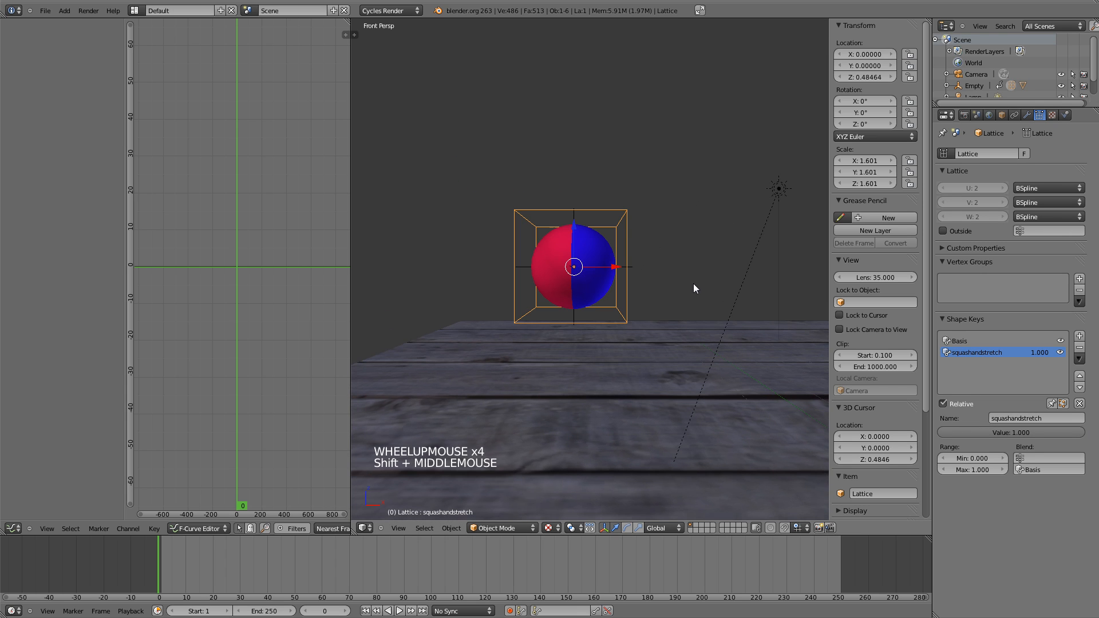
key(Tab)
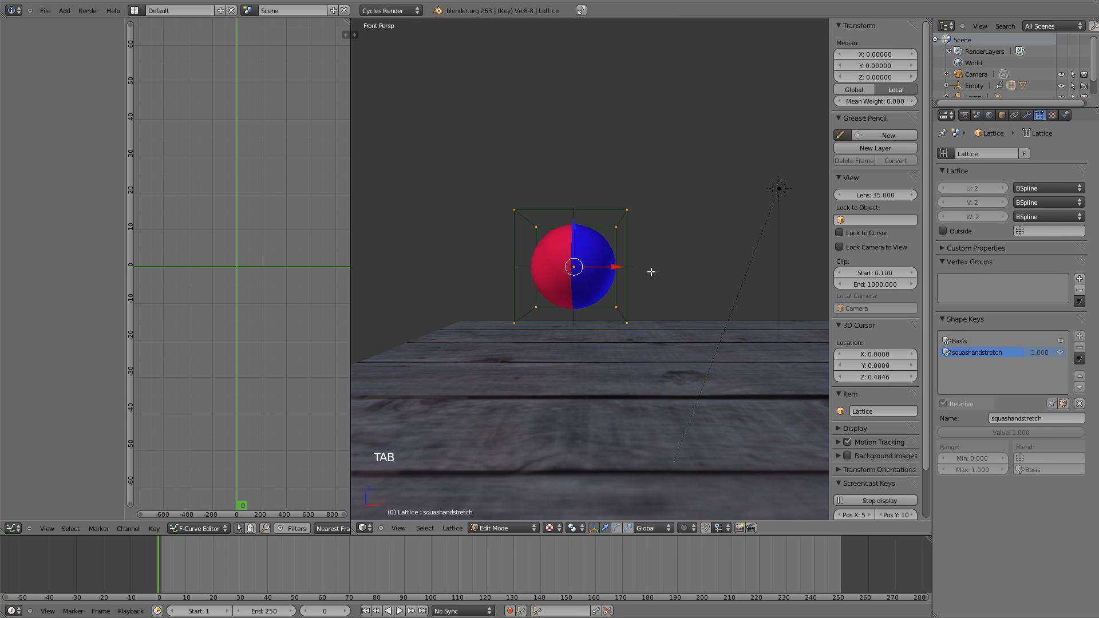
key(a)
key(a)
key(a)
key(s)
key(z)
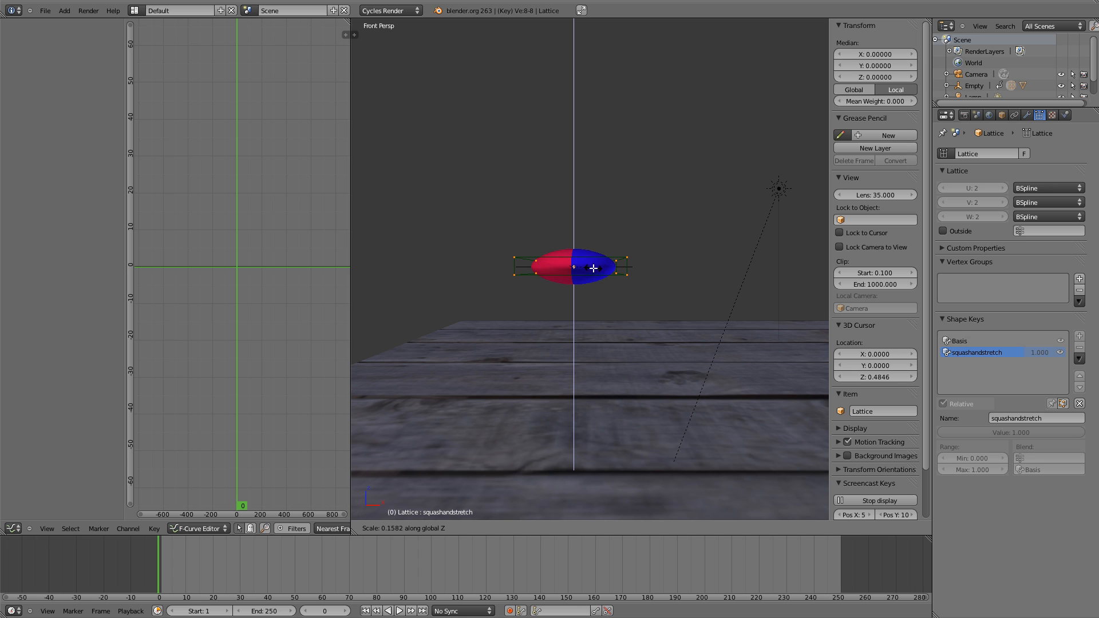
click(590, 270)
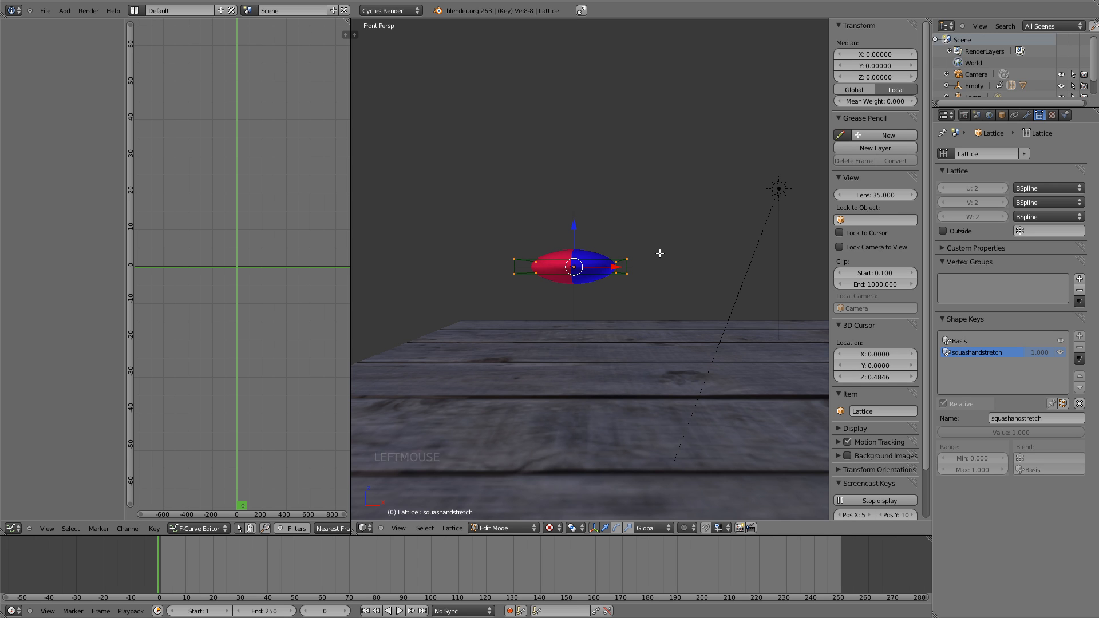
key(Tab)
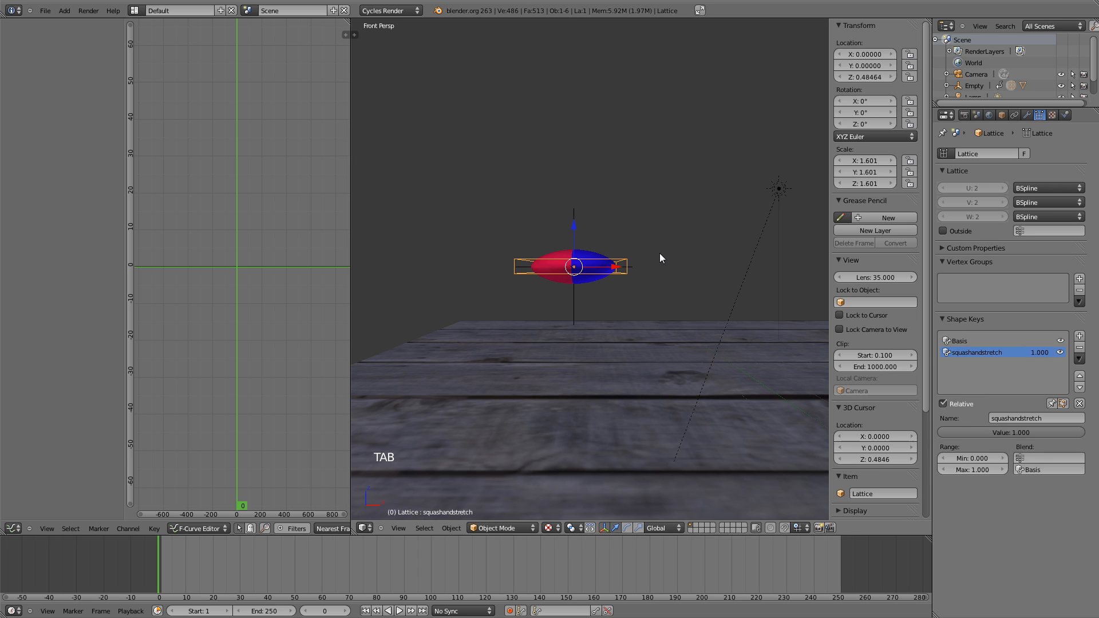
Lower the squashandstretch value to 0 and raise it to about 0.36 to preview the squash.
click(1075, 433)
drag(1075, 433, 918, 433)
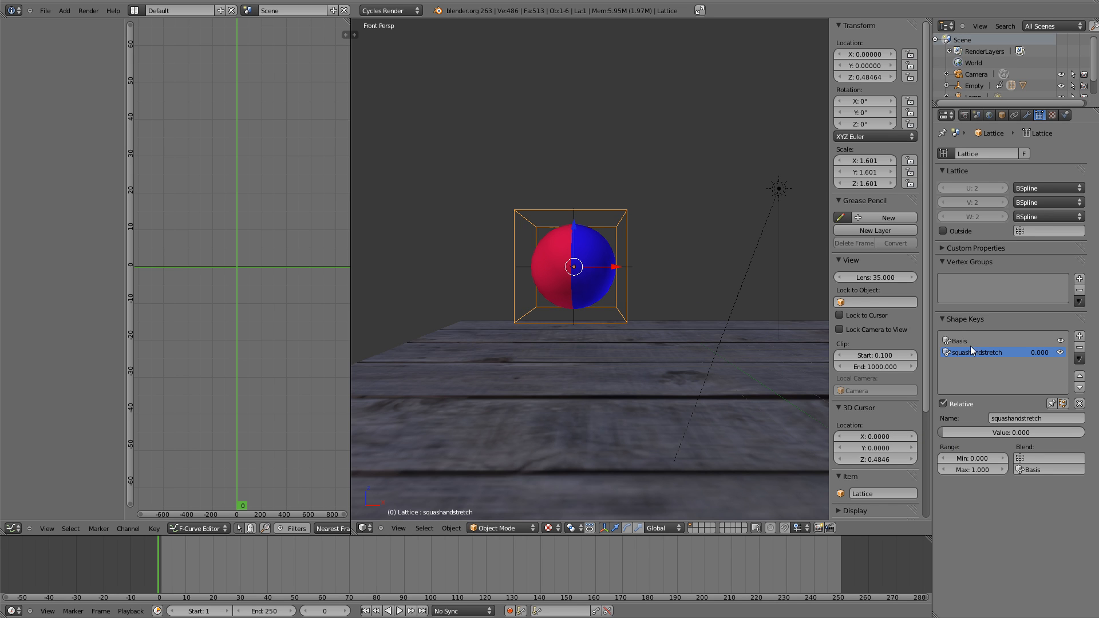
drag(959, 435, 1007, 425)
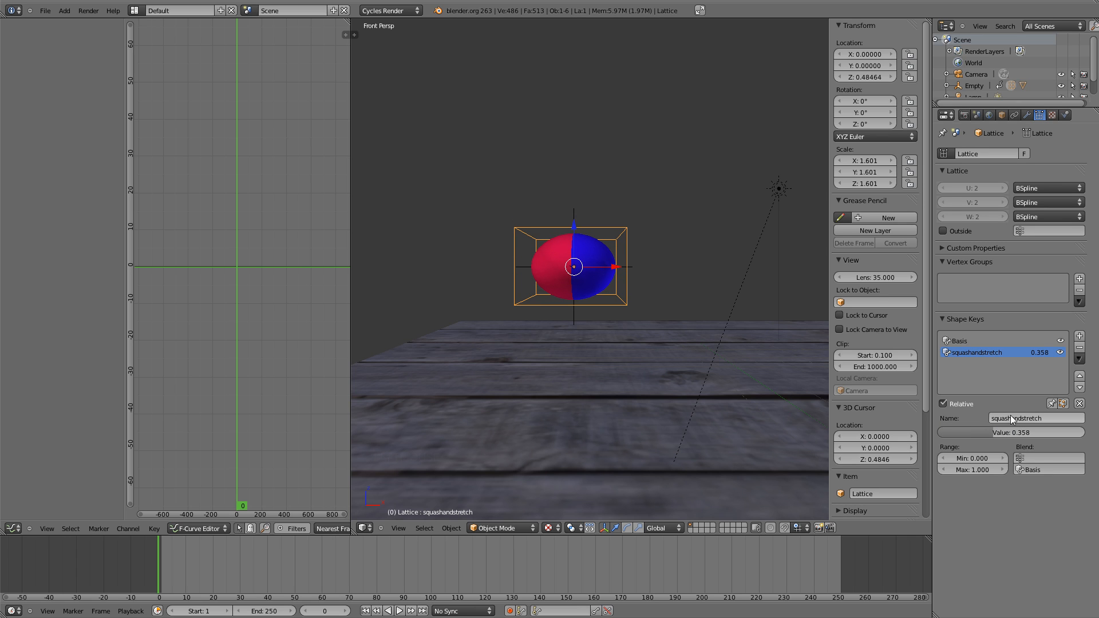
click(1080, 336)
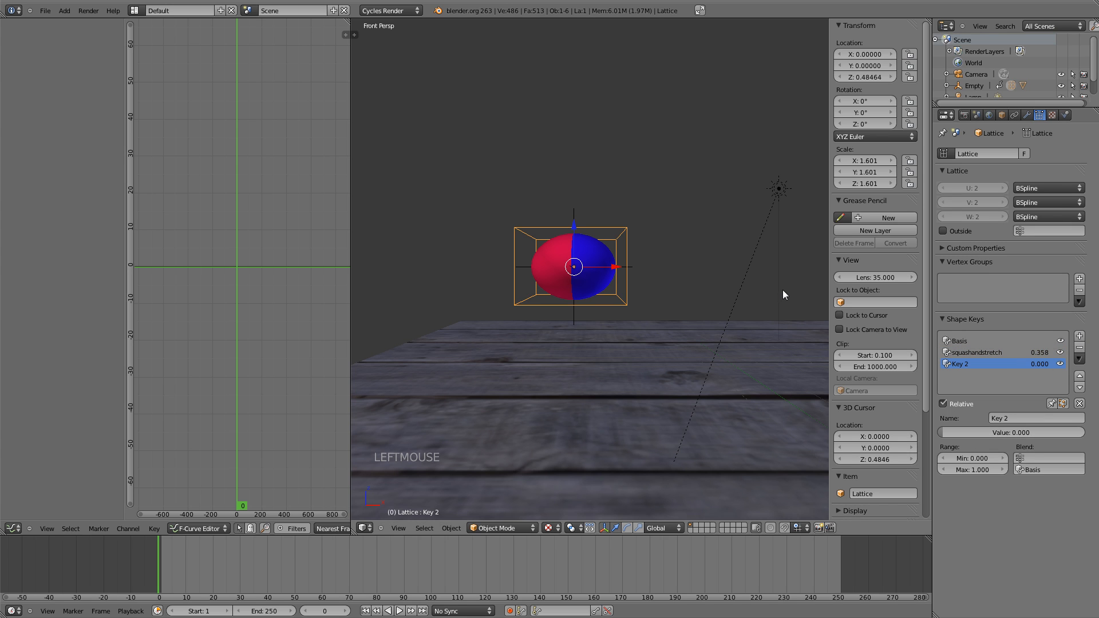
key(Tab)
key(s)
key(z)
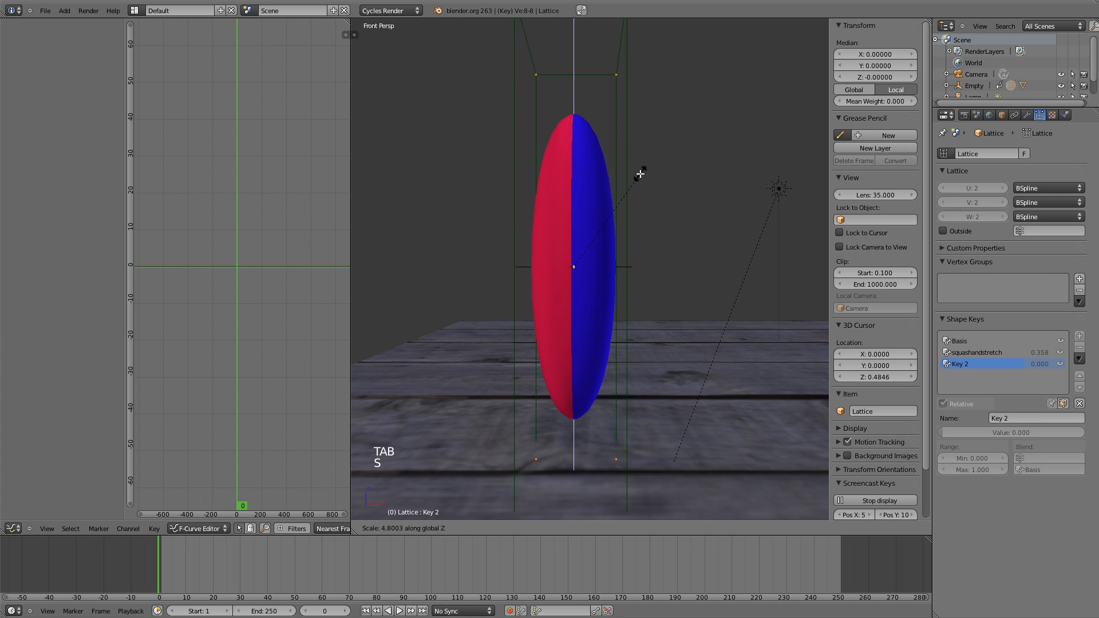
right_click(641, 174)
key(Tab)
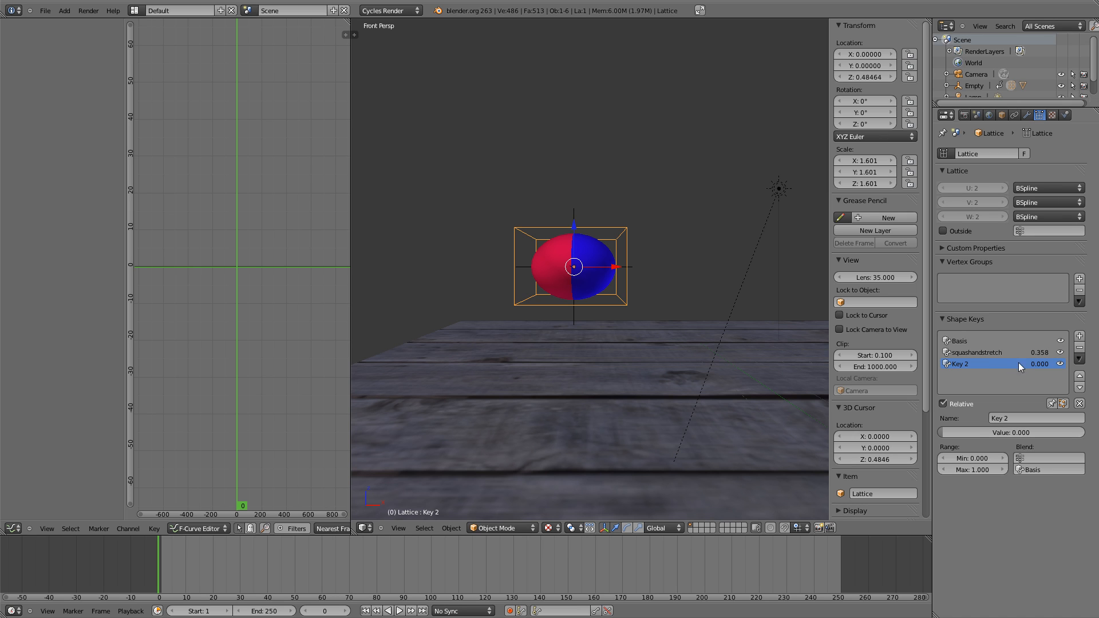
click(1080, 348)
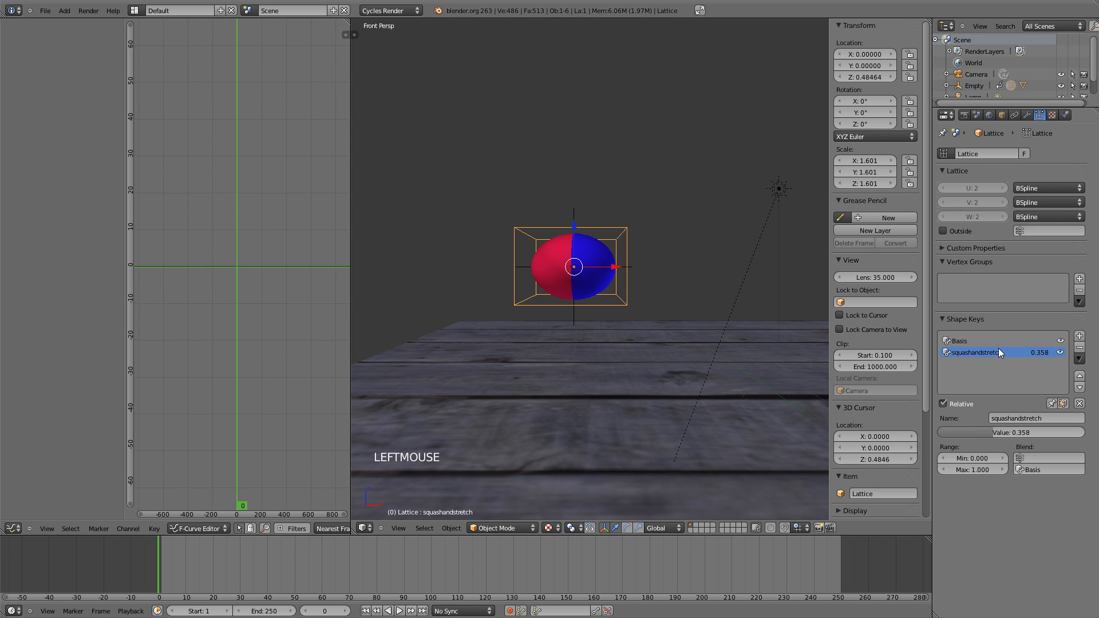
Raise the squashandstretch value to 1 and set the minimum of its range to -1.
click(991, 431)
drag(992, 431, 1077, 430)
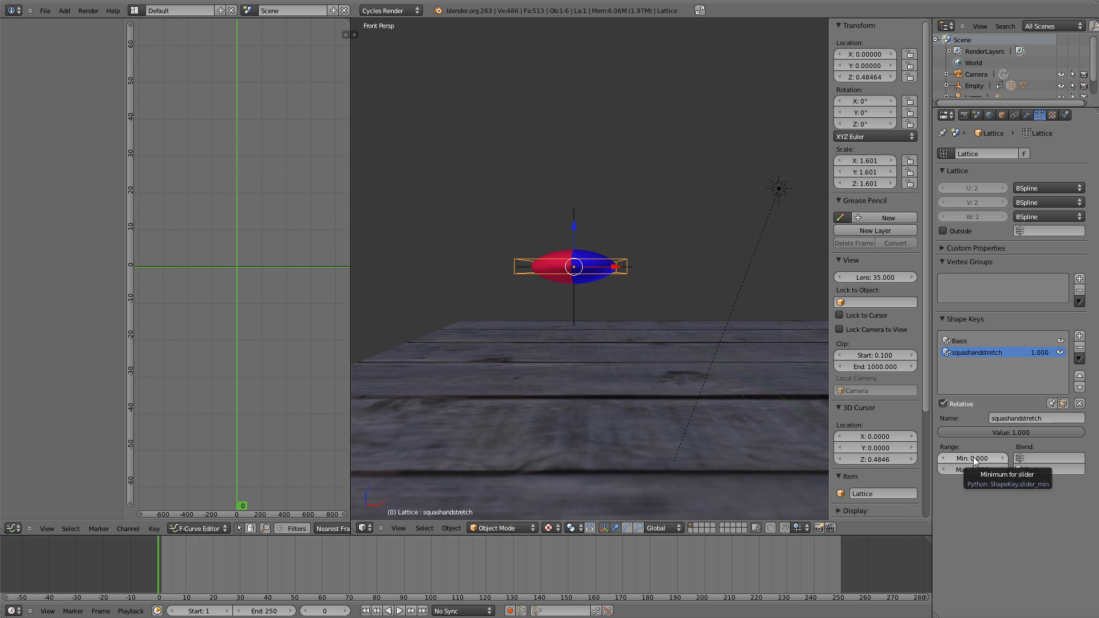
click(974, 457)
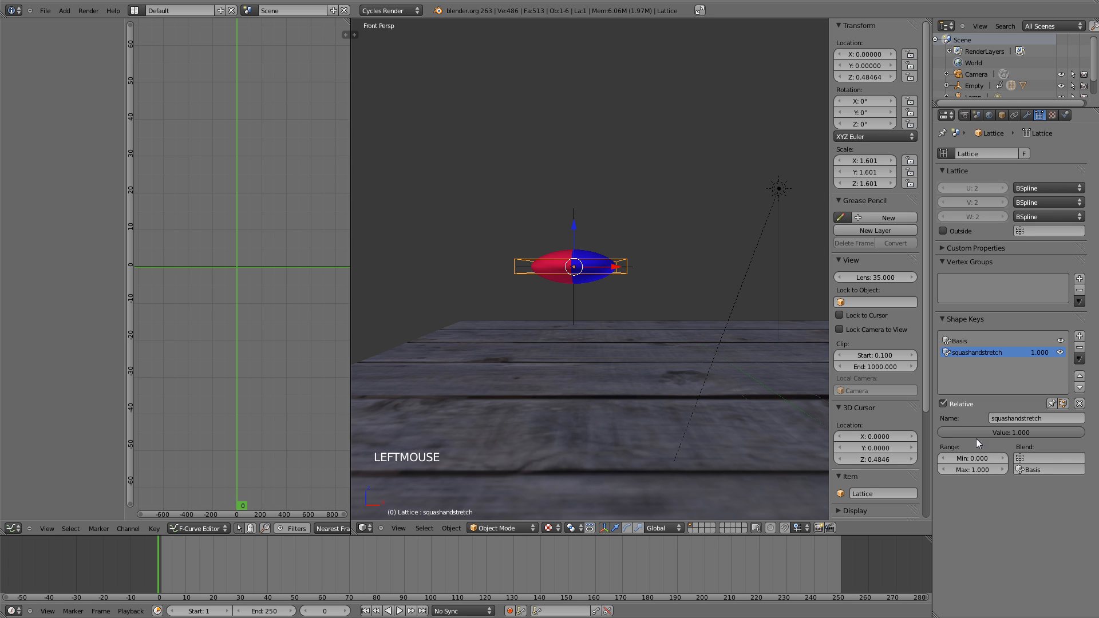
double_click(971, 457)
text(-1)
key(Return)
Test a negative squashandstretch value on the lattice and reset the value to 0.
drag(1031, 432, 992, 431)
click(990, 430)
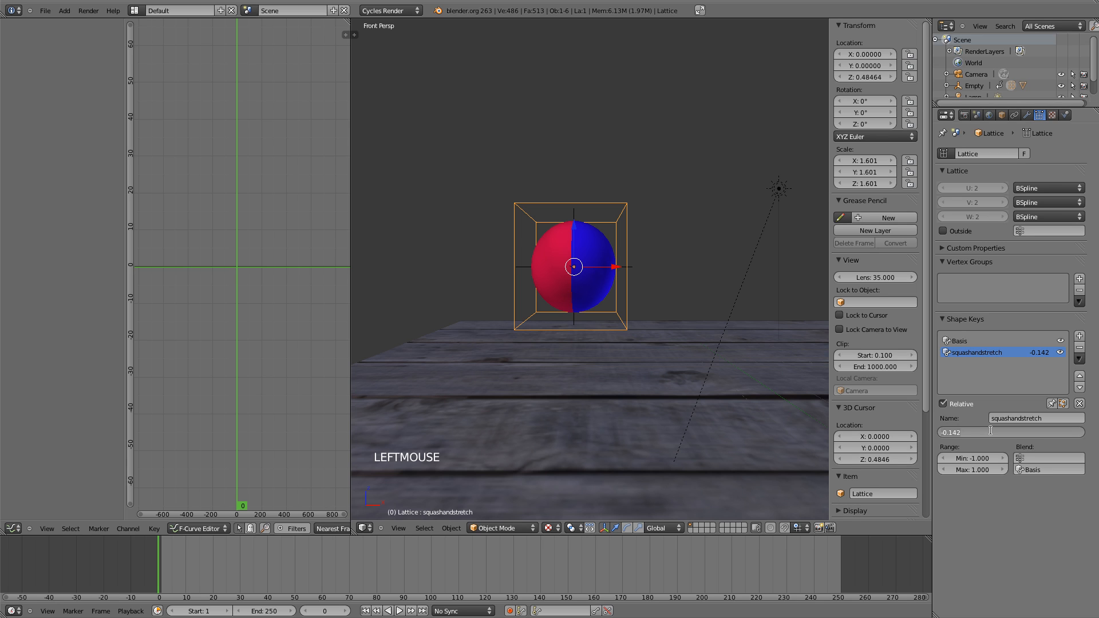
text(0)
key(Return)
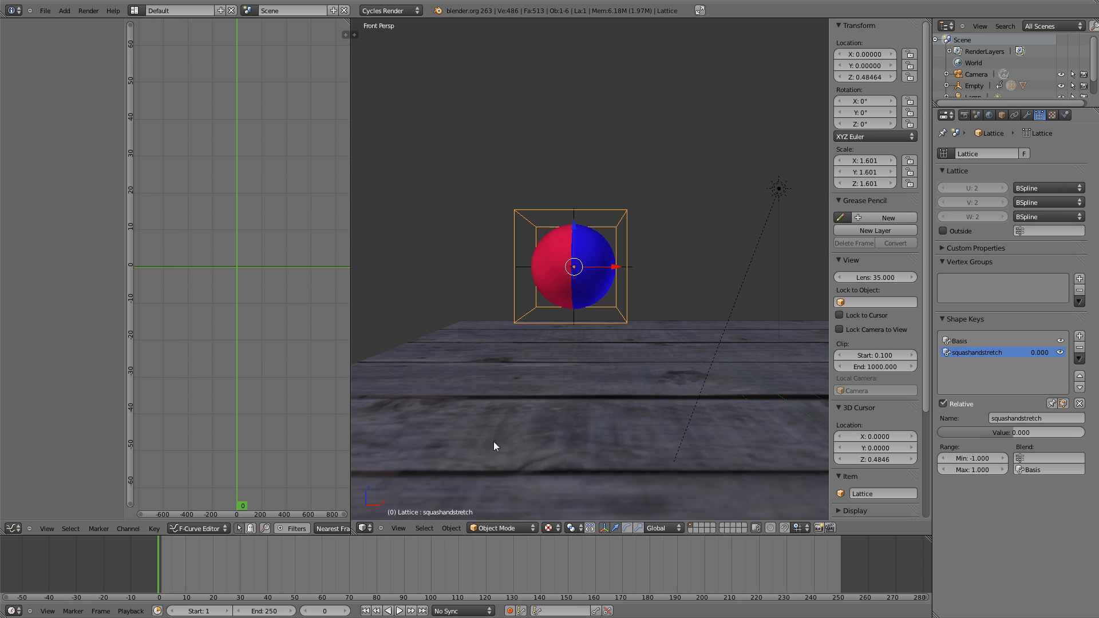
Go to frame 24, where the ball hits the floor, and set the squashandstretch value to 0.8.
double_click(322, 609)
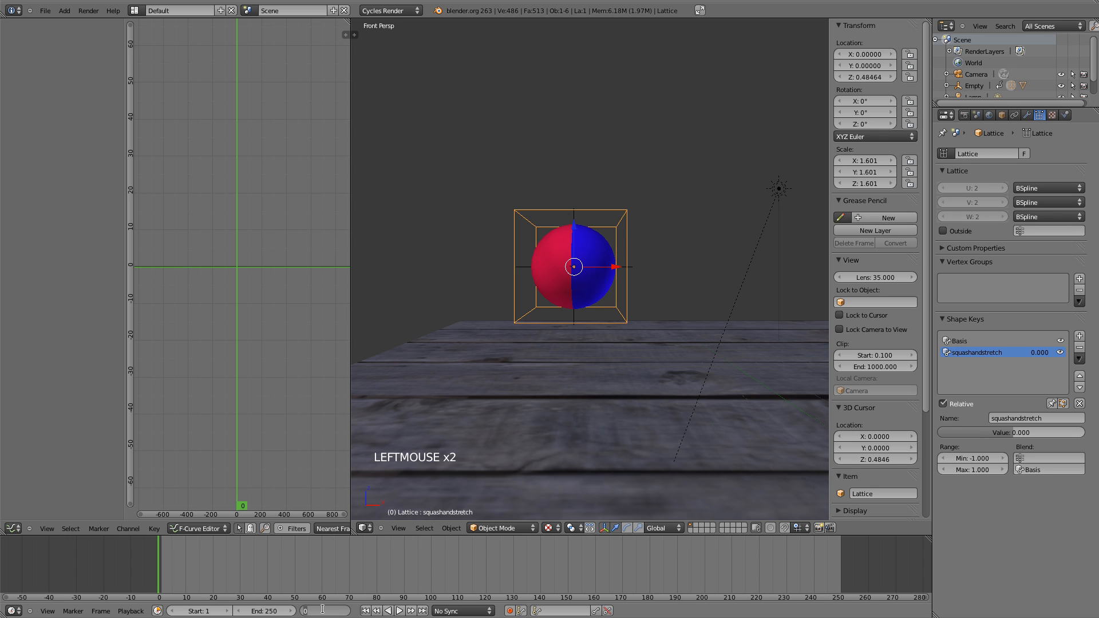
text(24)
key(Return)
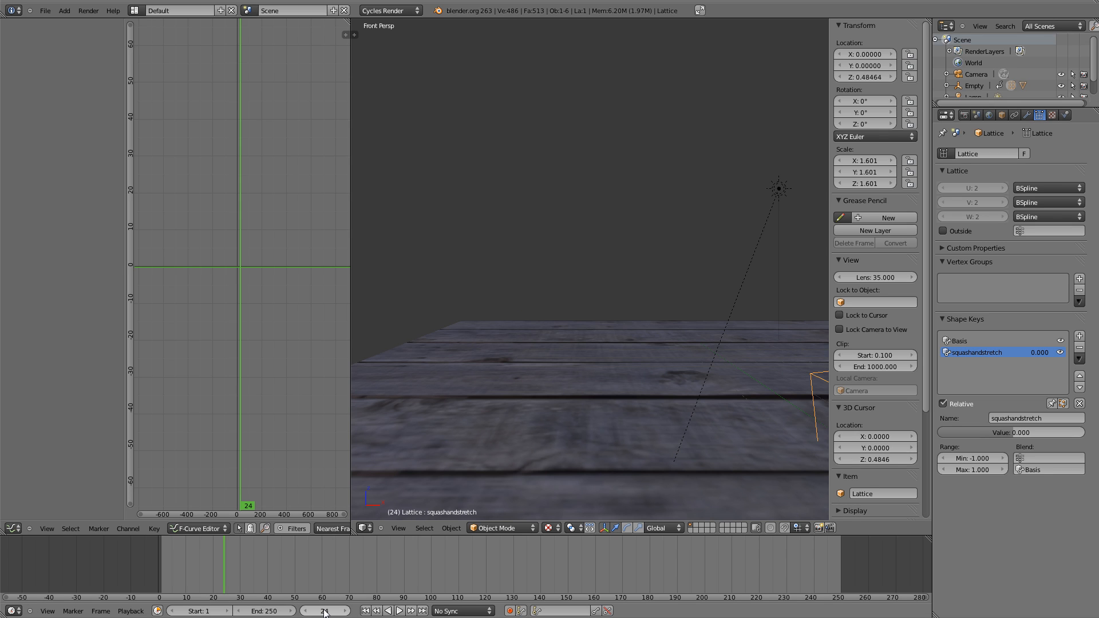
scroll(610, 201, down, 3)
shift+middle_drag(685, 288, 593, 269)
scroll(587, 327, up, 2)
scroll(586, 328, up, 1)
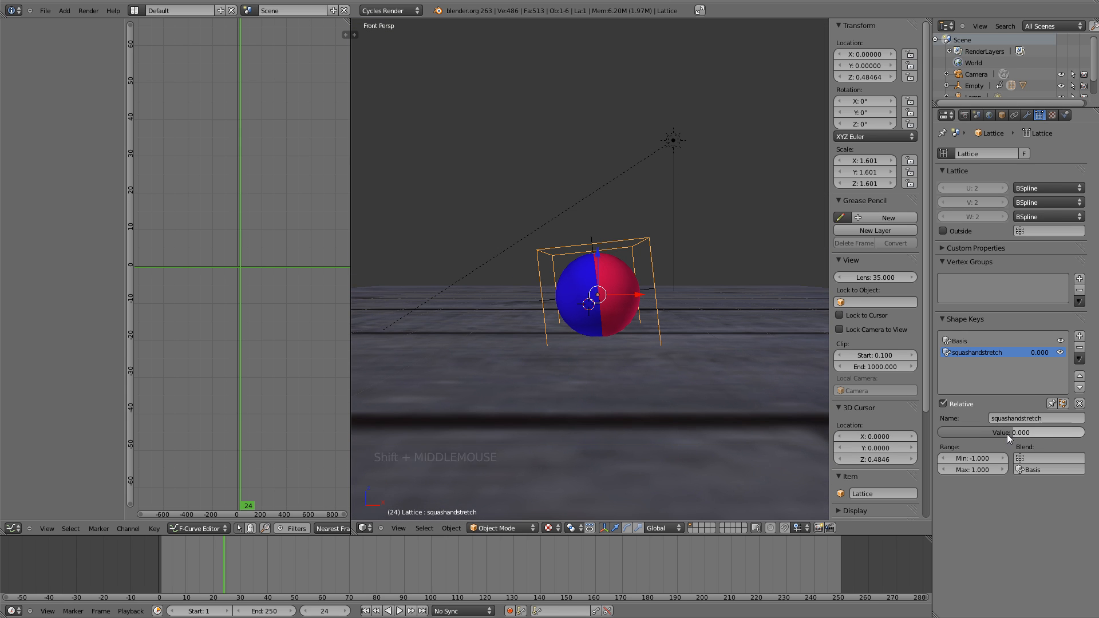
drag(1007, 434, 1039, 430)
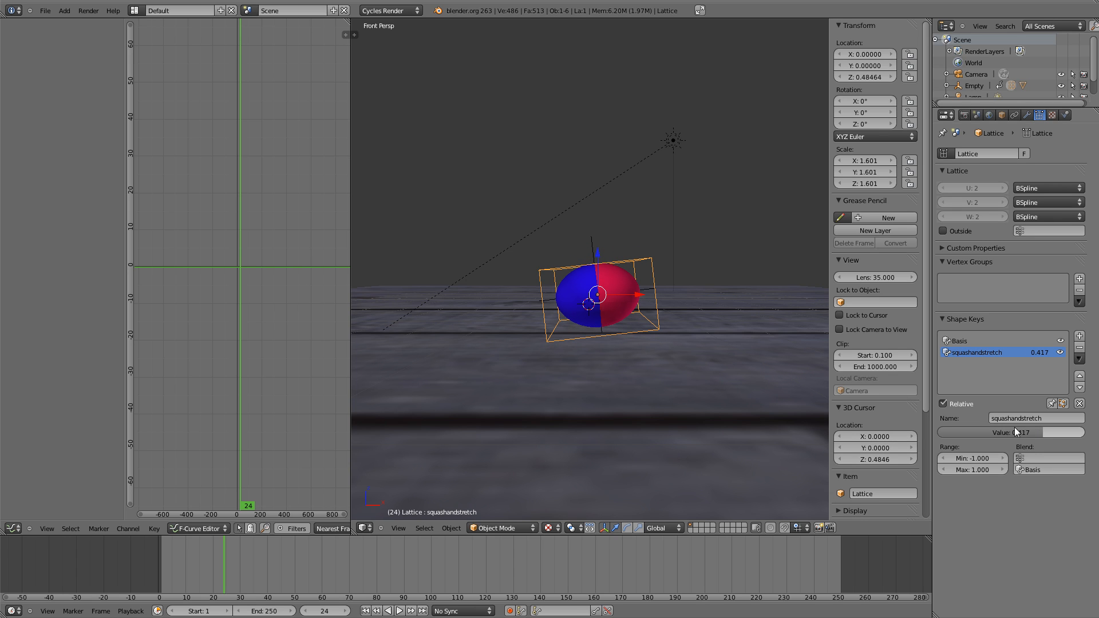
click(1017, 434)
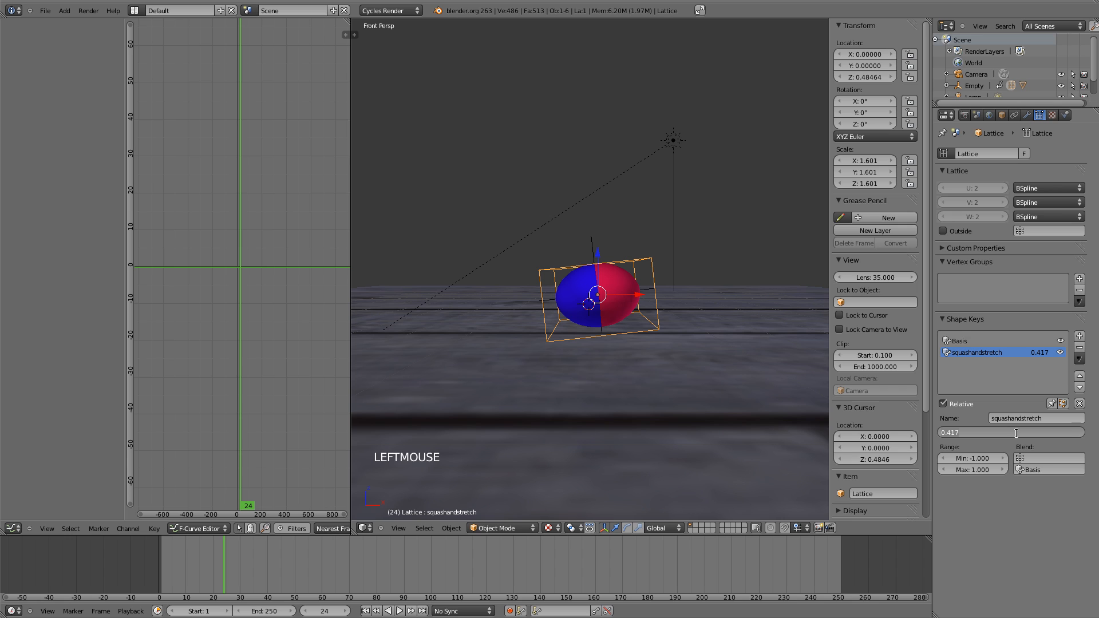
key(BackSpace)
text(.8)
key(Return)
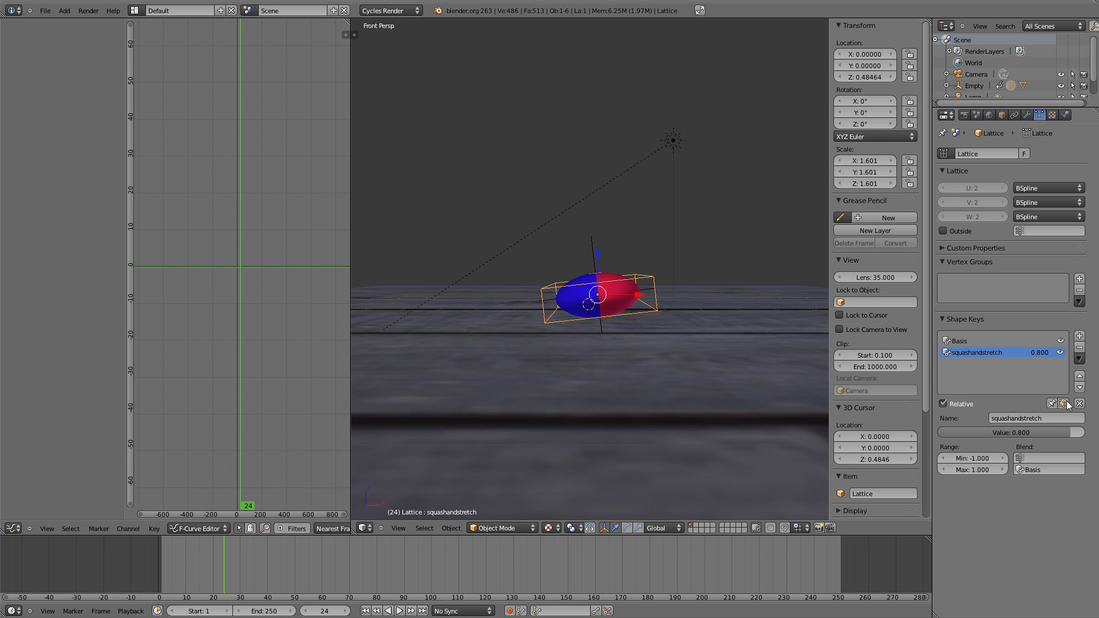
Check the squashed ball against the floor and keyframe the squashandstretch value at frame 24.
shift+middle_drag(655, 359, 650, 313)
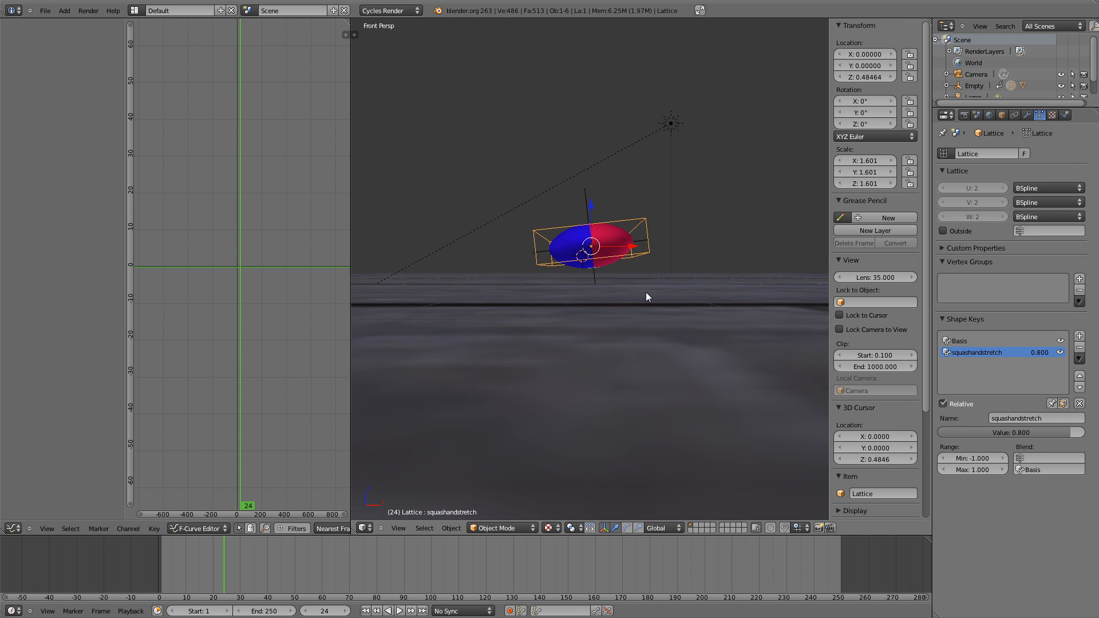
shift+middle_drag(648, 215, 654, 260)
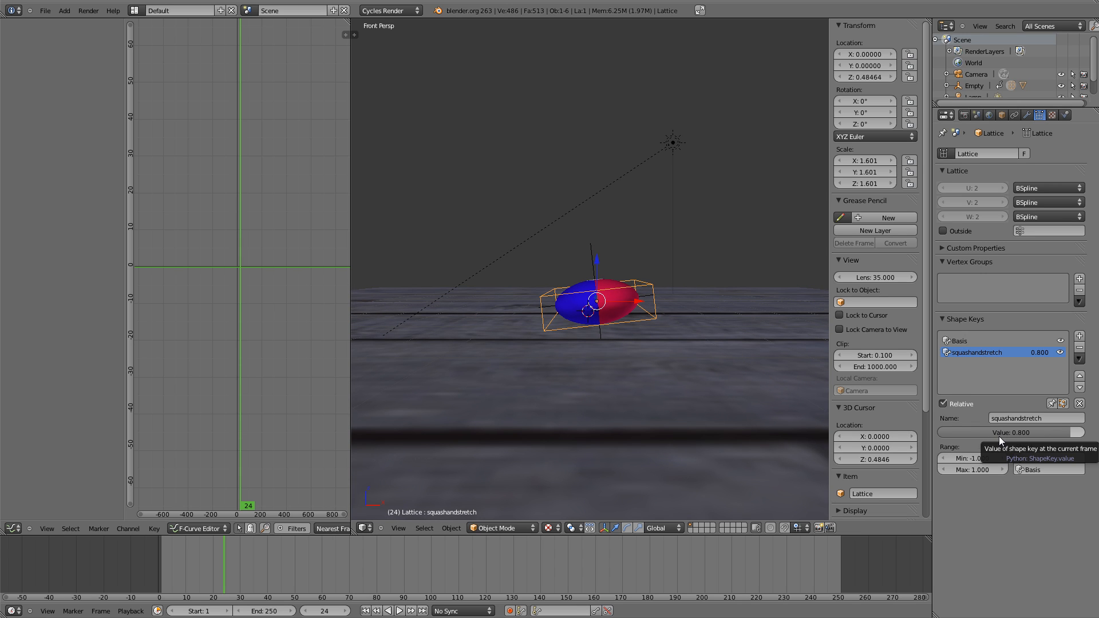
key(i)
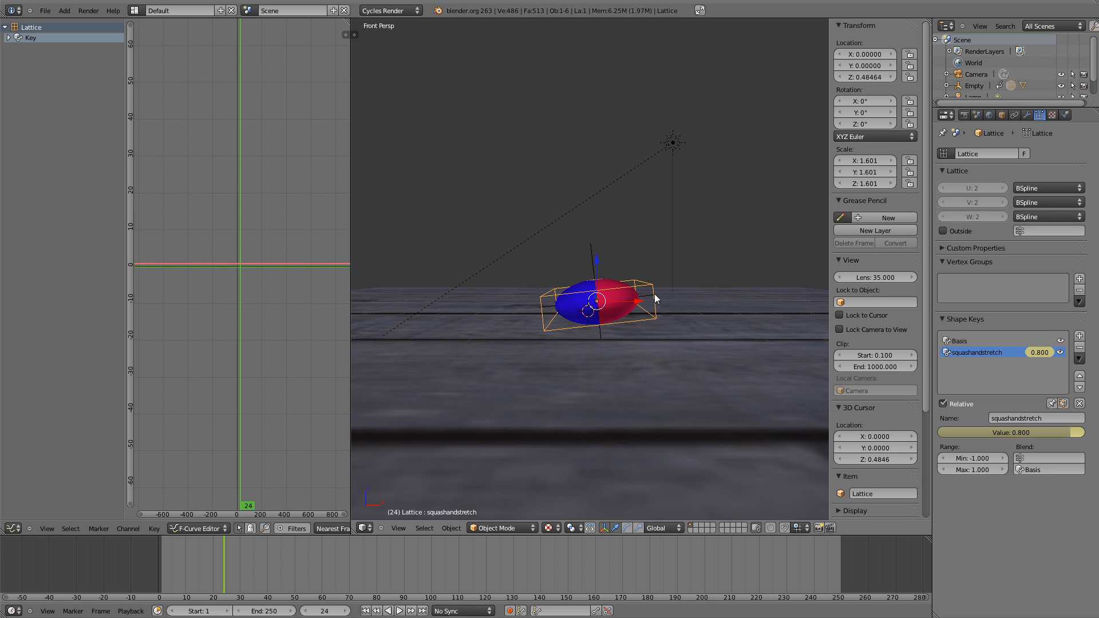
Go to frame 28, set the squashandstretch value to -0.6 and keyframe it.
key(Right)
key(Right)
key(Right)
key(Right)
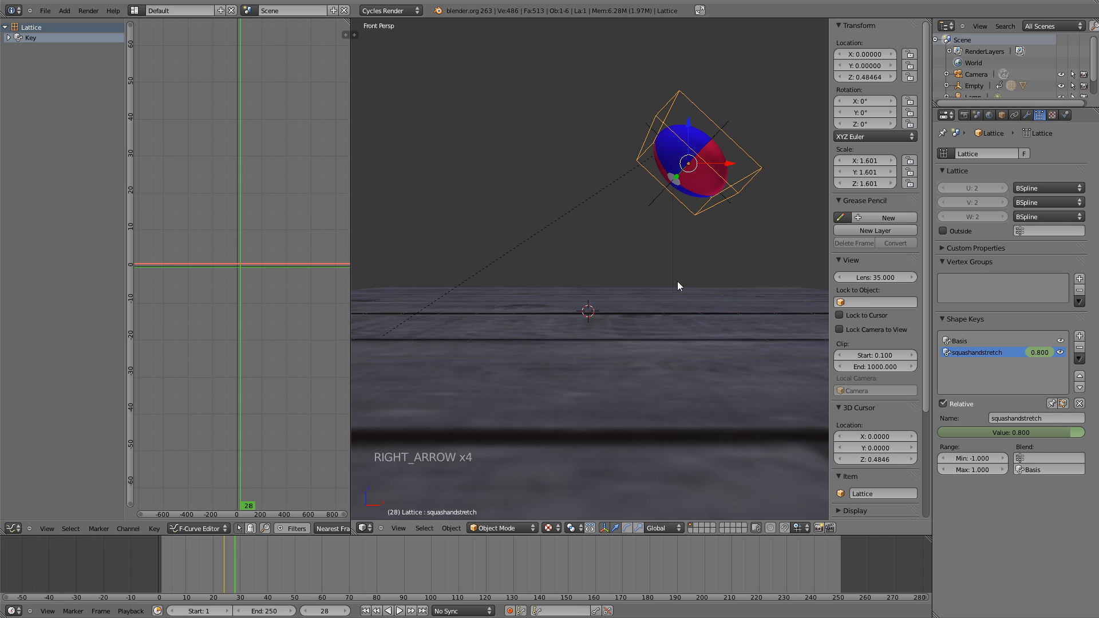
shift+middle_drag(723, 200, 683, 229)
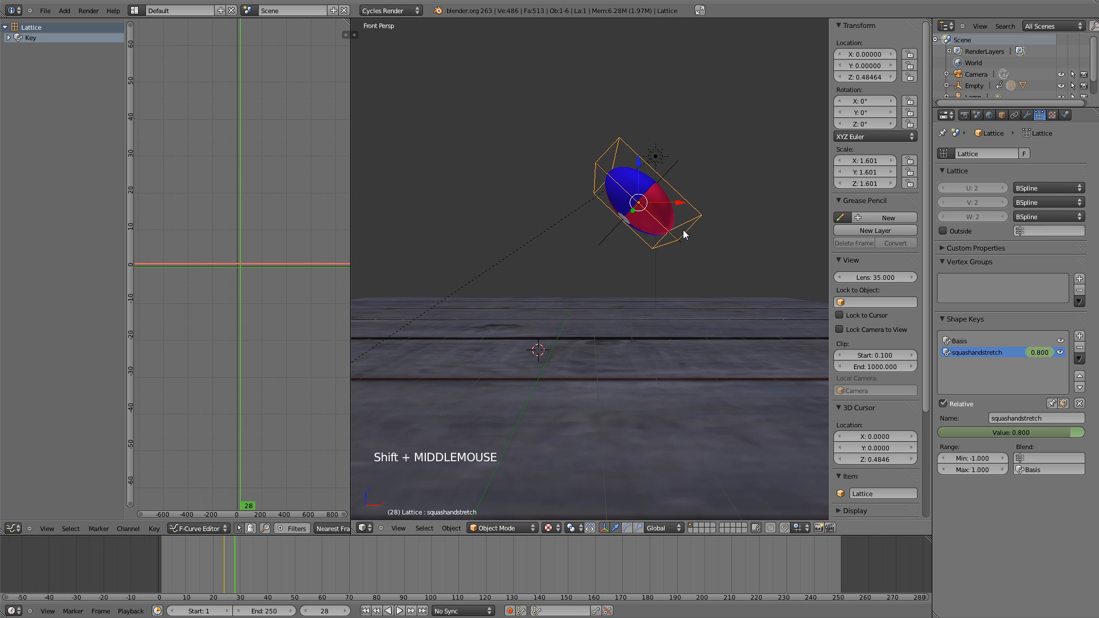
click(1018, 431)
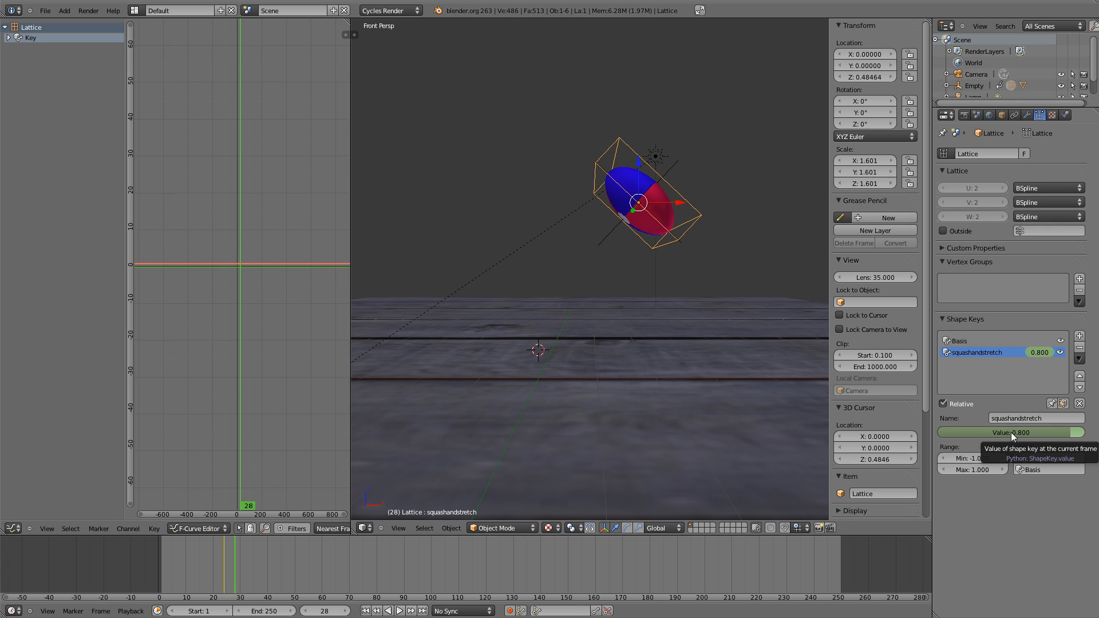
click(1011, 433)
text(-)
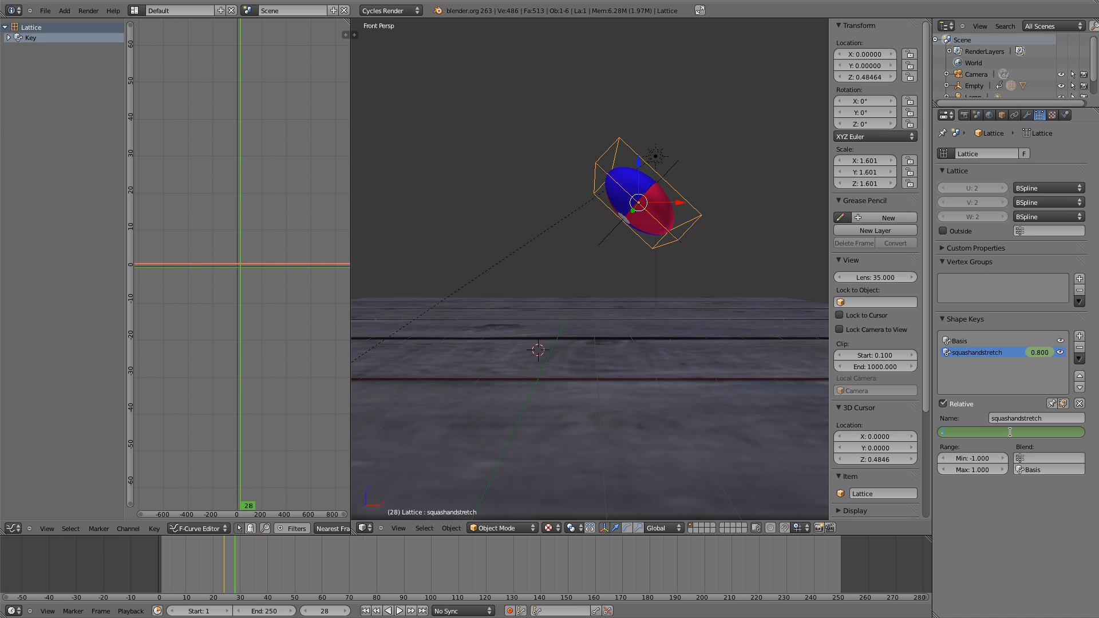
text(0.6)
key(Return)
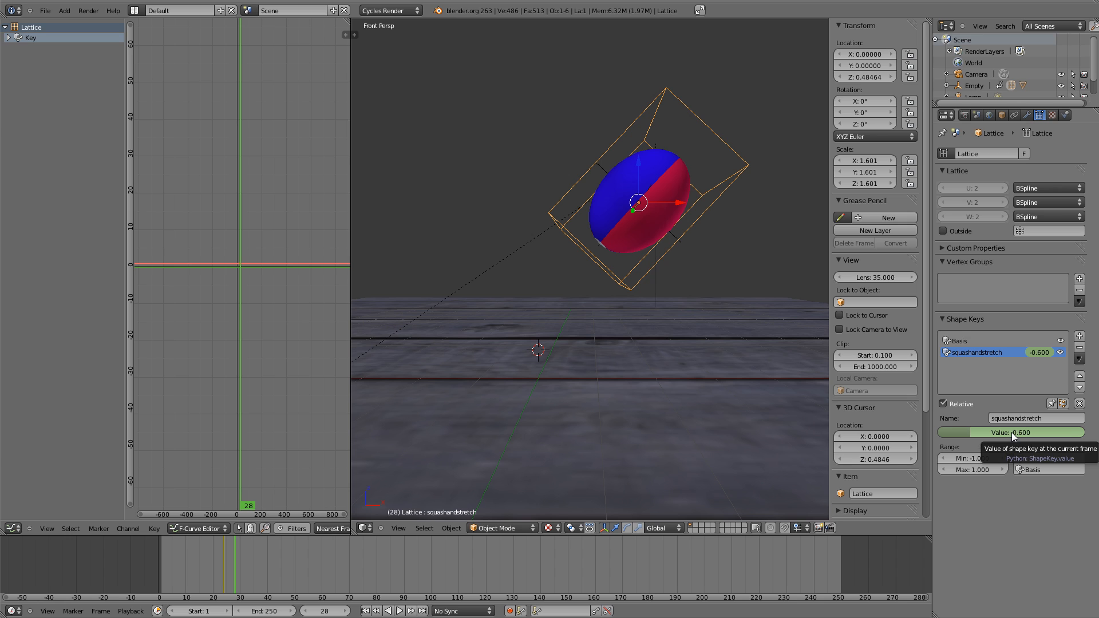
key(i)
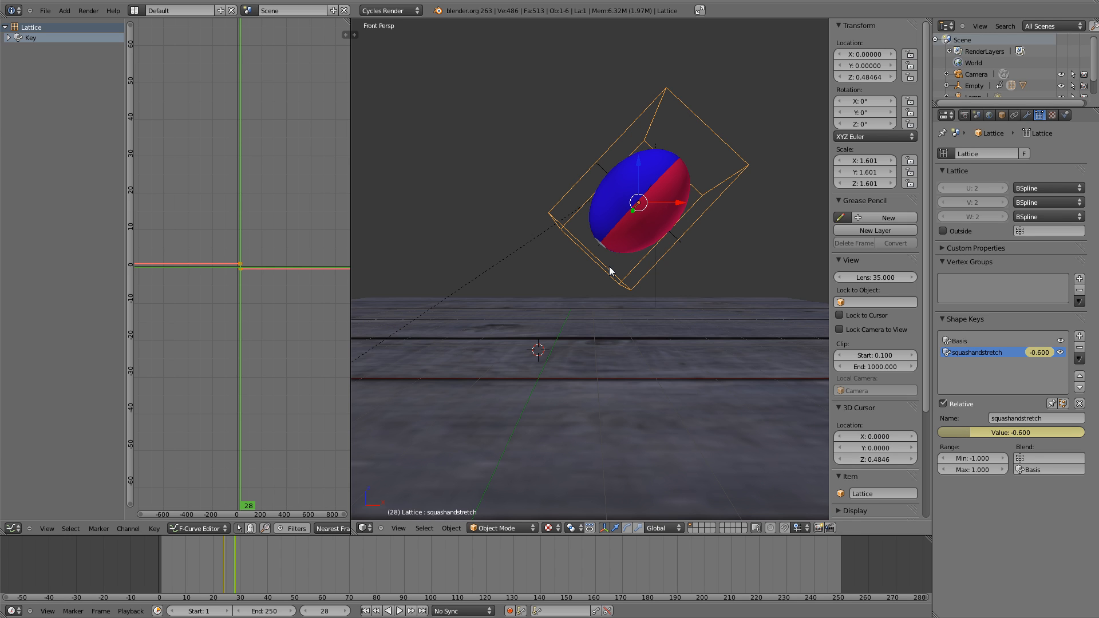
Go to frame 32, set the squashandstretch value to 0.4 and keyframe it.
key(Right)
key(Right)
key(Right)
key(Right)
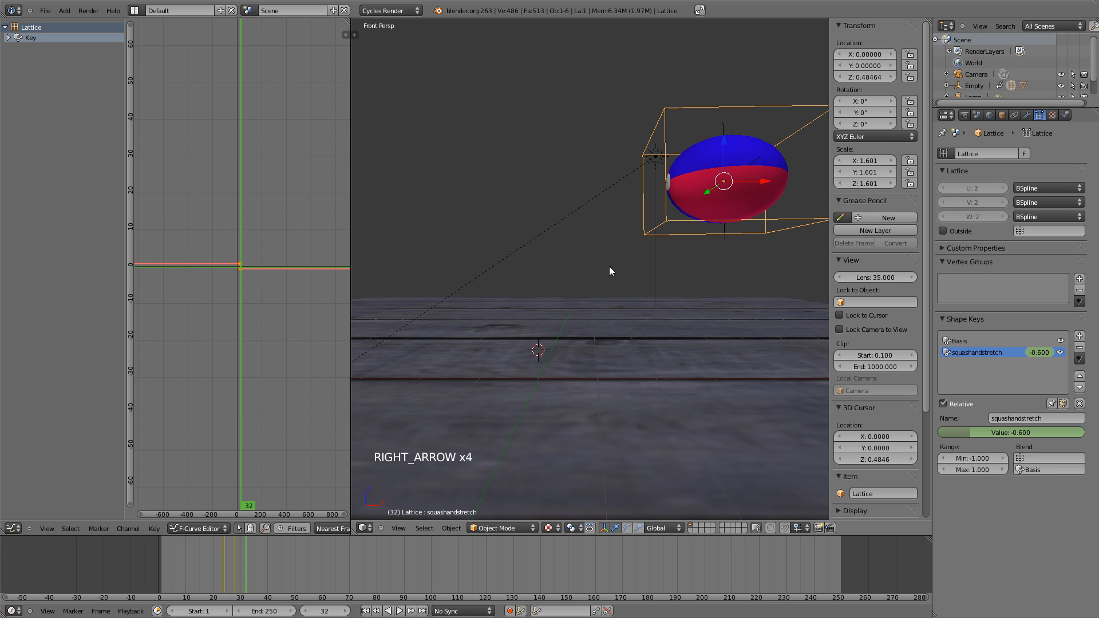
click(1011, 434)
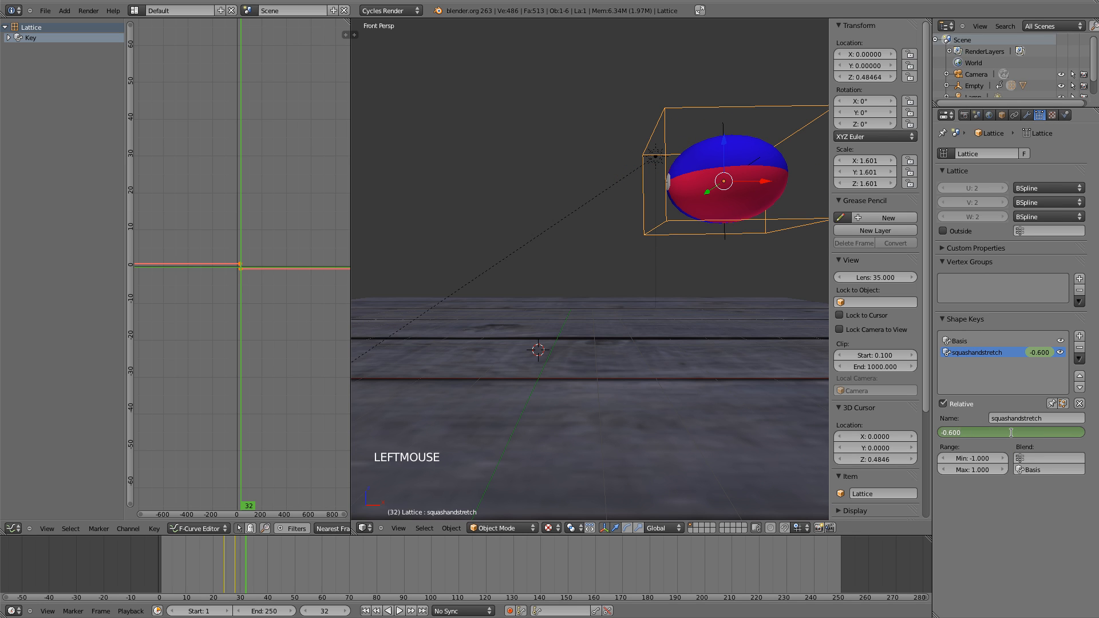
text(.4)
key(Return)
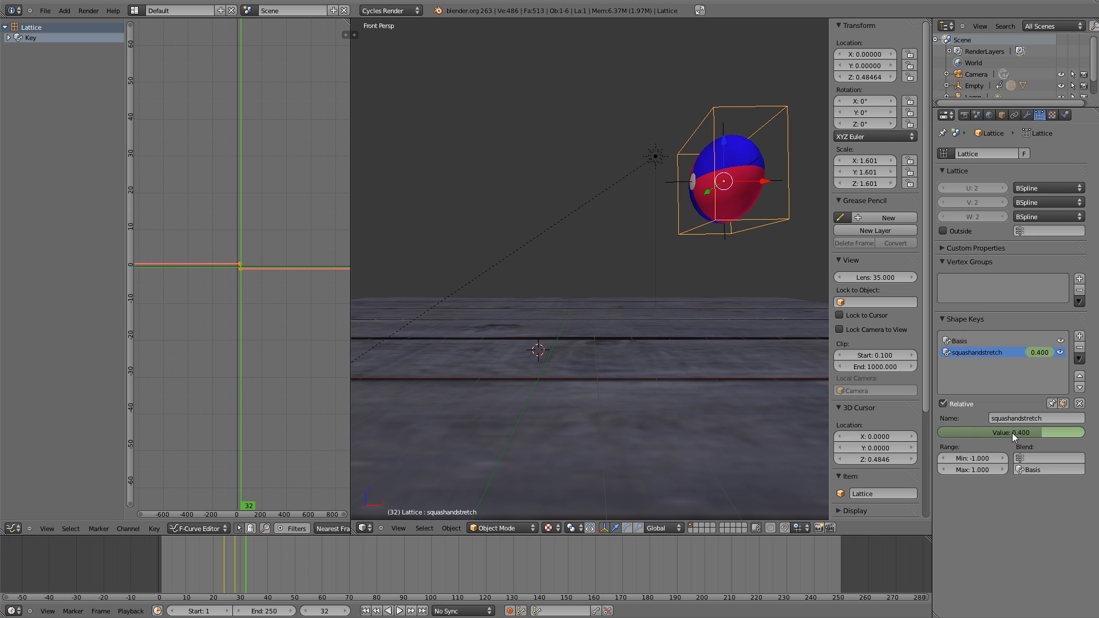
key(i)
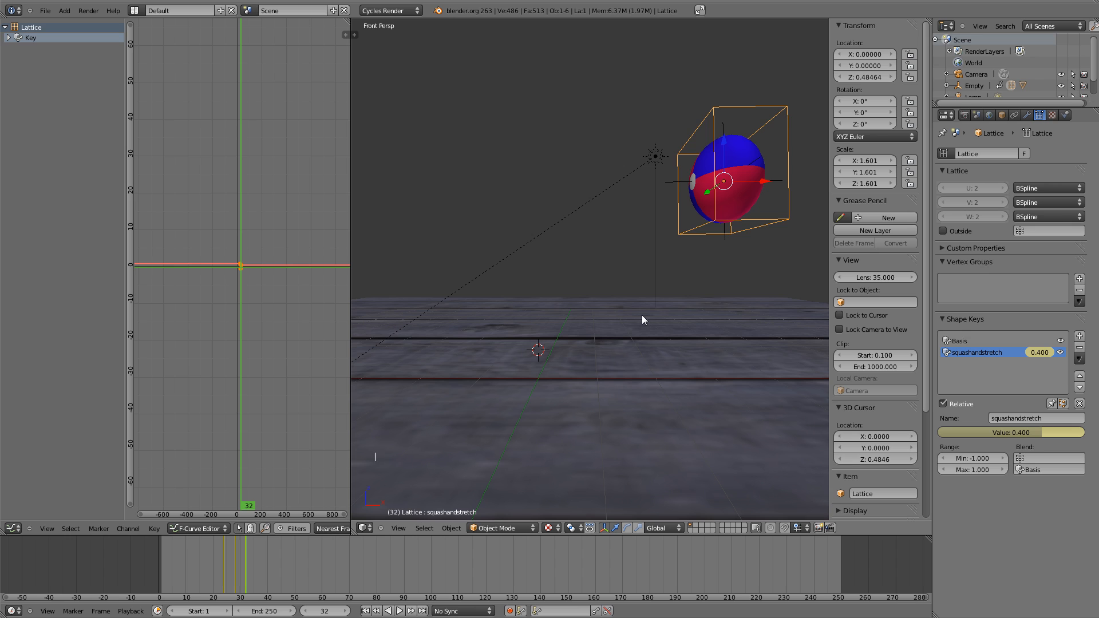
Go to frame 36, set the squashandstretch value to -0.2 and keyframe it.
key(Right)
key(Right)
key(Right)
key(Right)
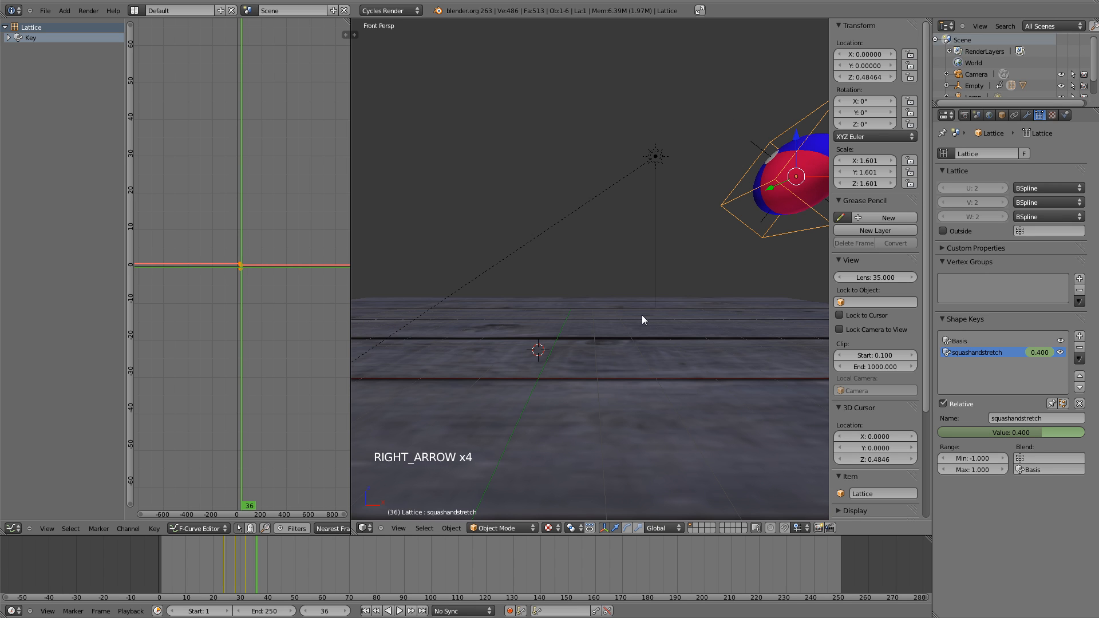
click(1016, 433)
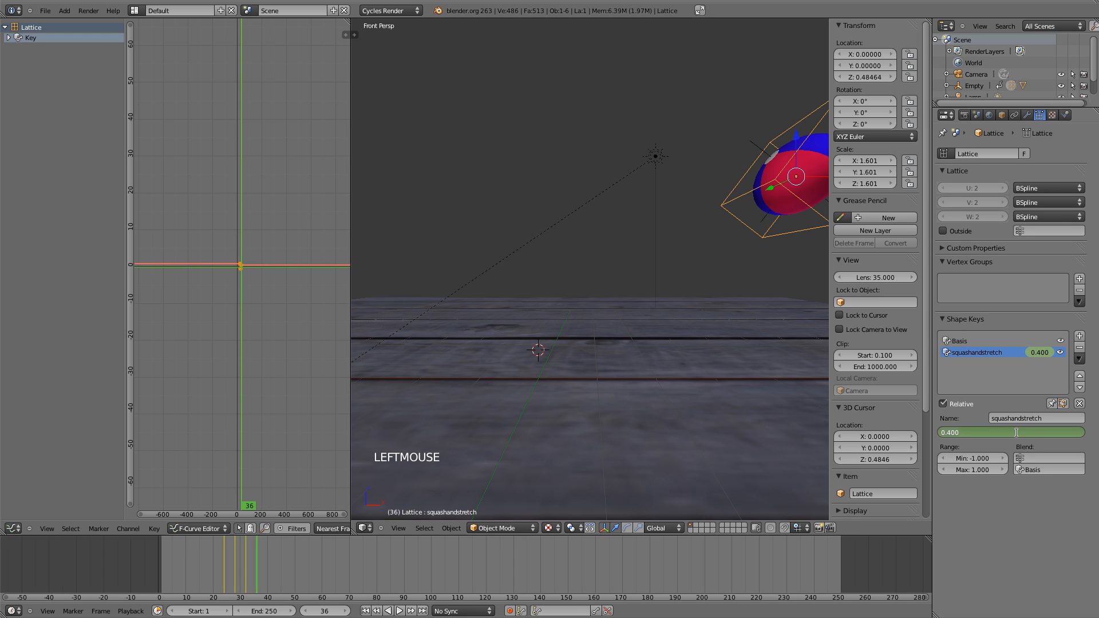
key(BackSpace)
key(Return)
key(i)
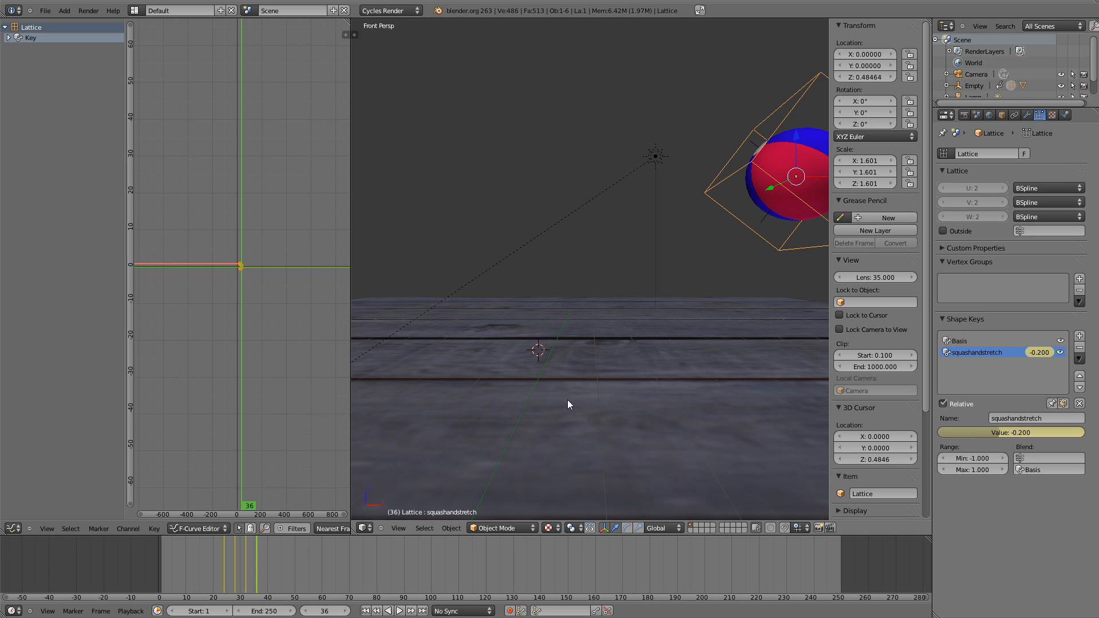
Go to frame 40, set the squashandstretch value to 0 and keyframe it.
key(Right)
key(Right)
key(Right)
key(Right)
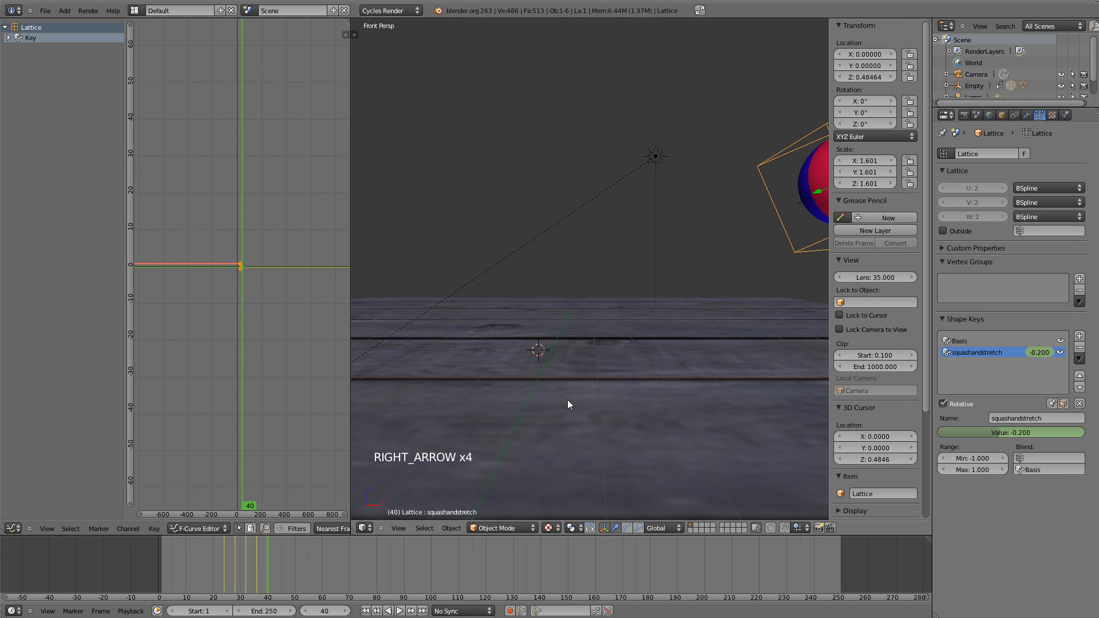
click(1012, 434)
text(0)
key(Return)
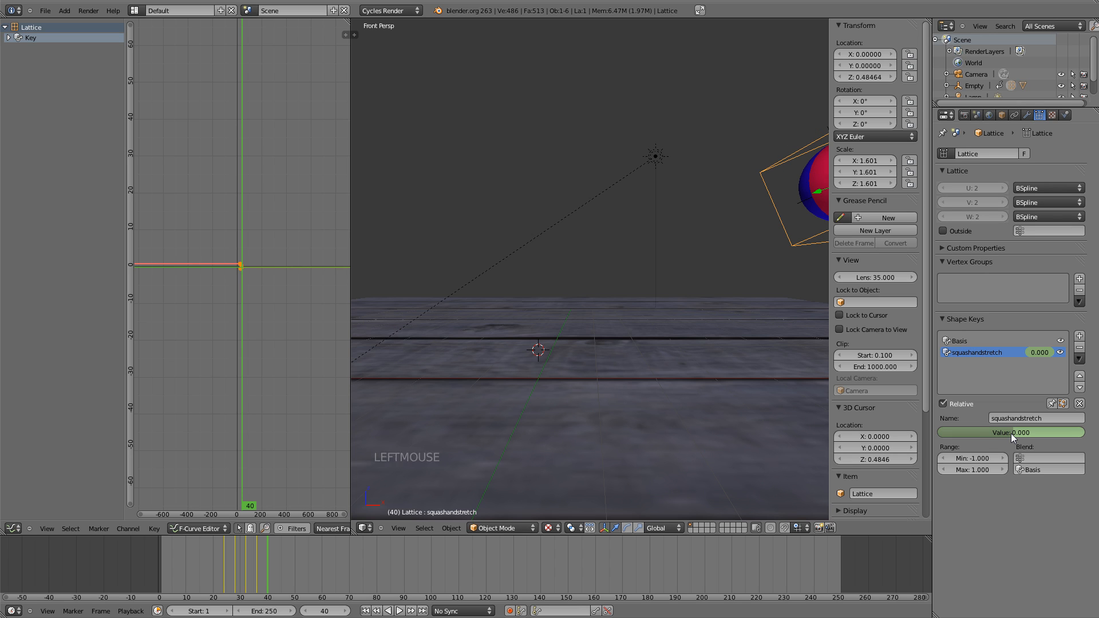
key(i)
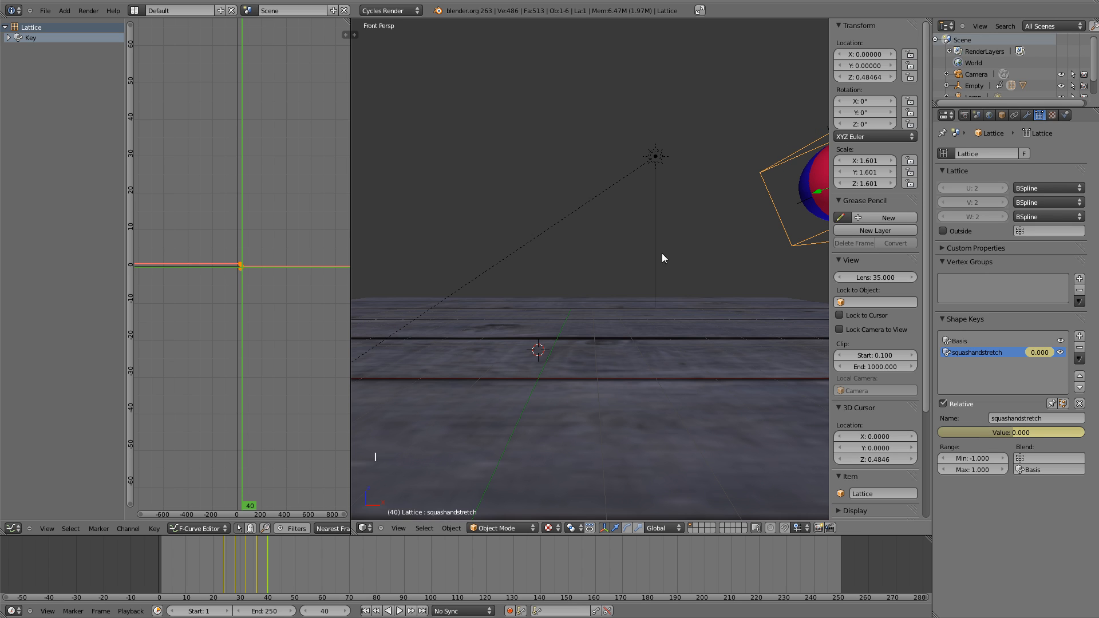
Check the ball's shape before the impact, and keyframe a squashandstretch value of 0 at frame 1.
scroll(594, 341, down, 1)
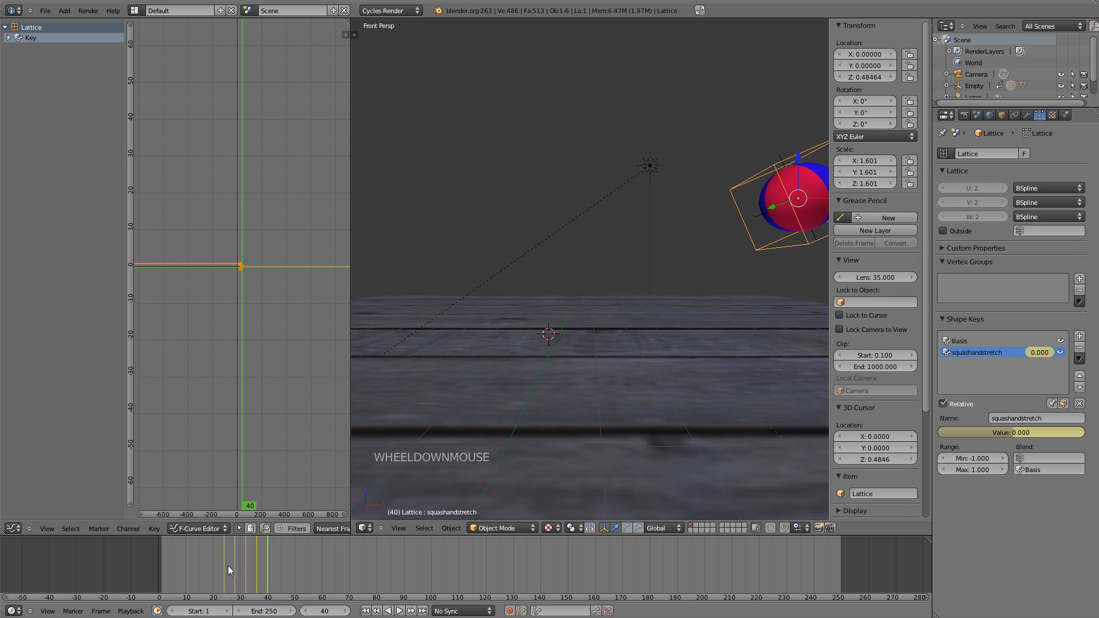
mouse_move(228, 566)
mouse_down()
mouse_move(277, 569)
mouse_move(280, 558)
mouse_move(163, 562)
mouse_move(223, 565)
mouse_move(215, 558)
mouse_up()
scroll(661, 269, down, 2)
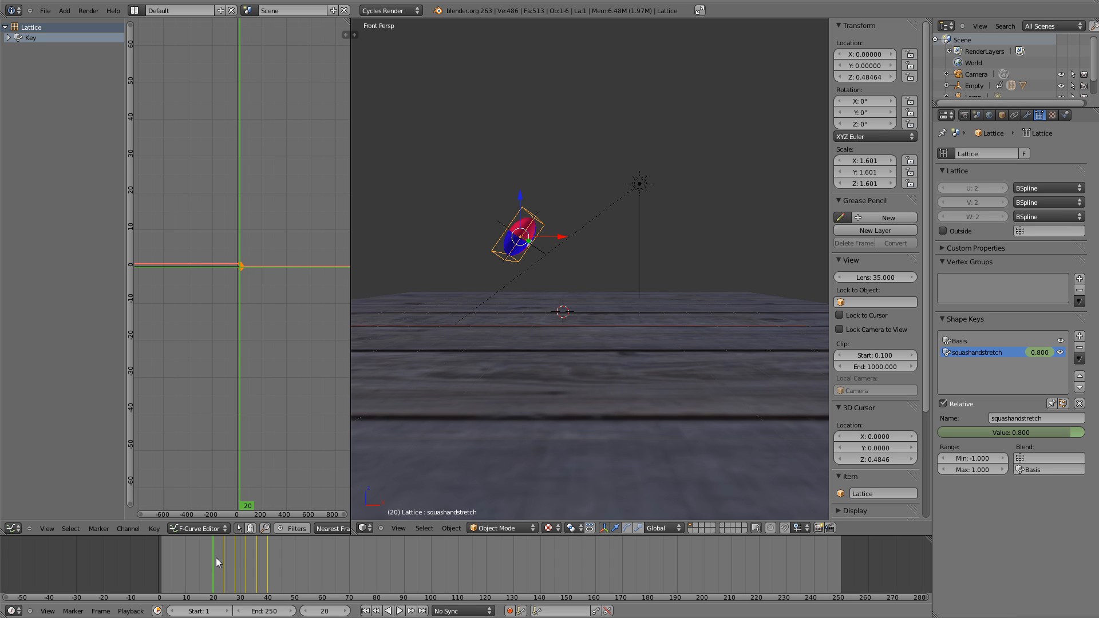
click(365, 611)
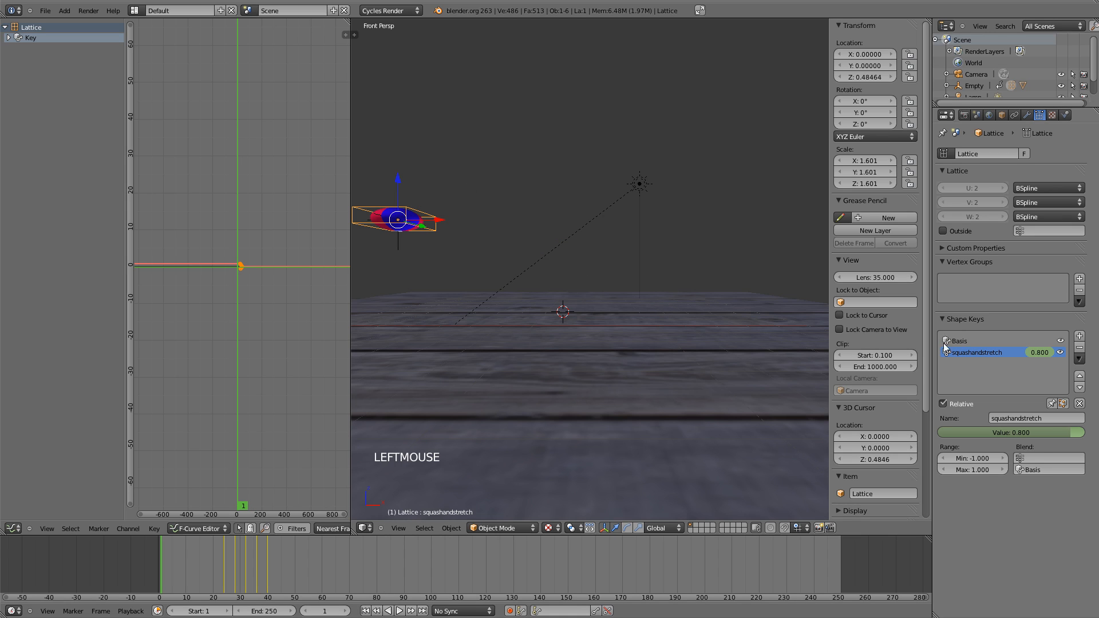
click(1014, 431)
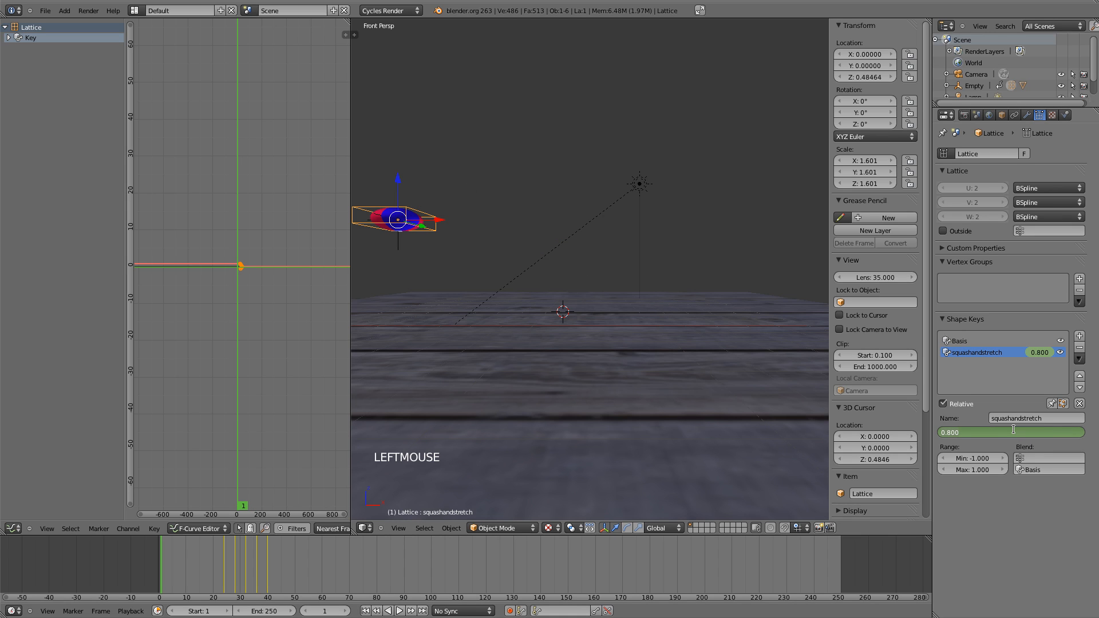
text(0)
key(Return)
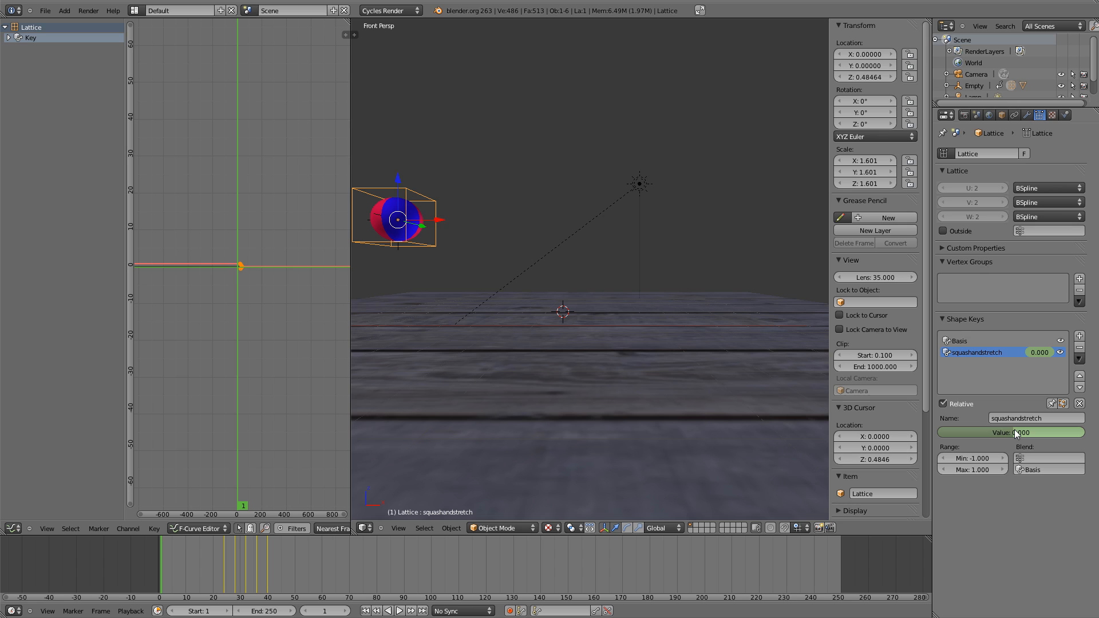
key(i)
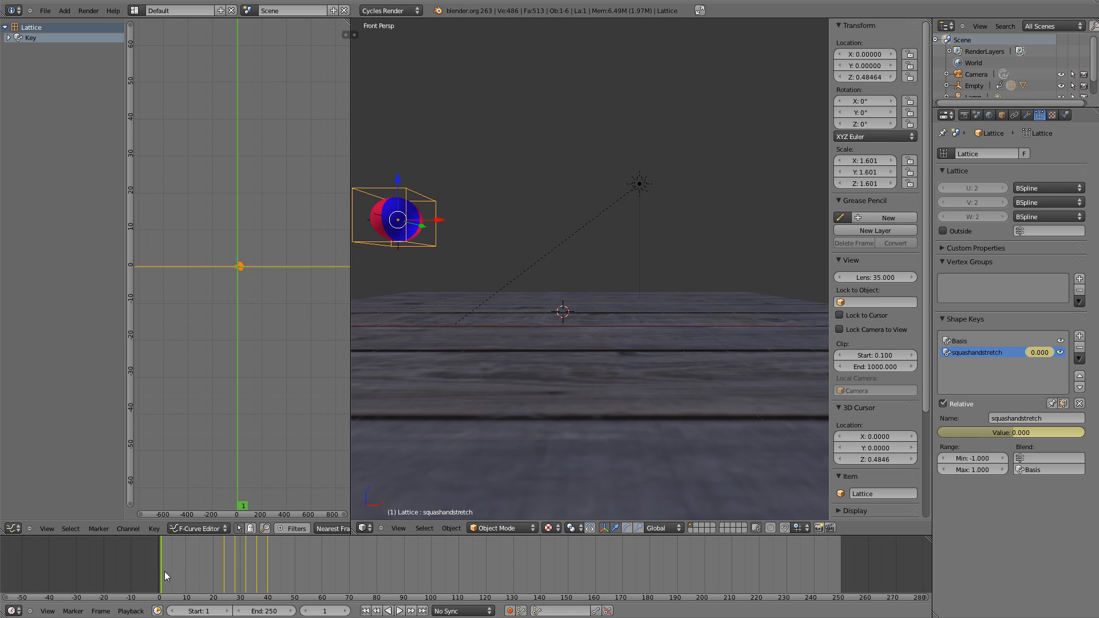
Scrub the animation from frame 1 to frame 24 to examine how the ball deforms during its fall.
mouse_move(164, 572)
mouse_down()
mouse_move(221, 565)
mouse_move(178, 563)
mouse_up()
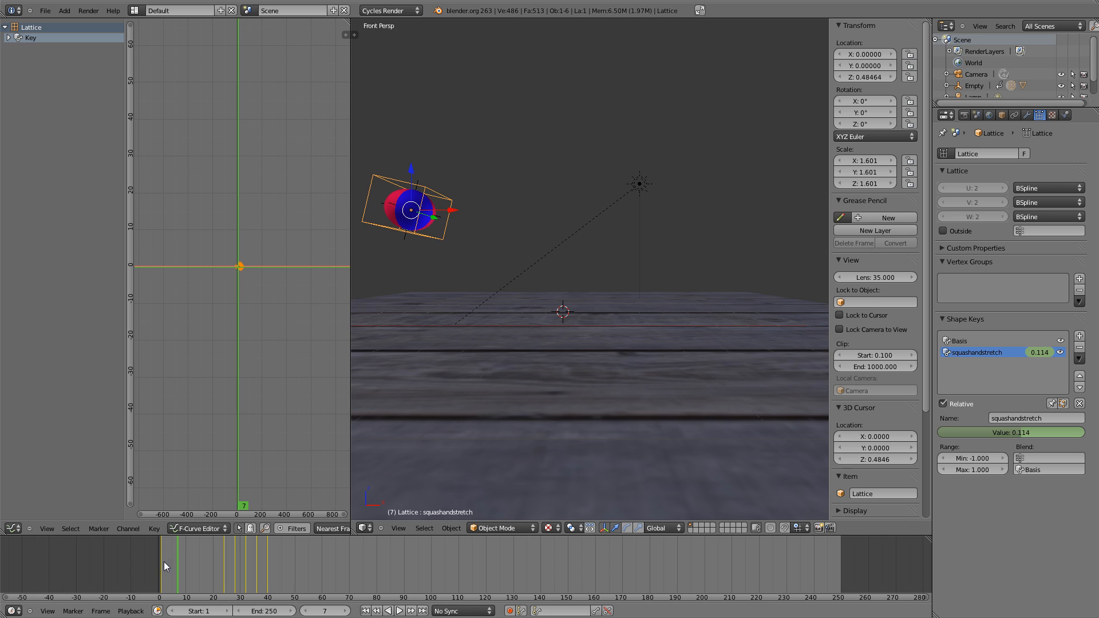
mouse_move(164, 562)
mouse_down()
mouse_move(225, 558)
mouse_move(160, 560)
mouse_up()
click(160, 564)
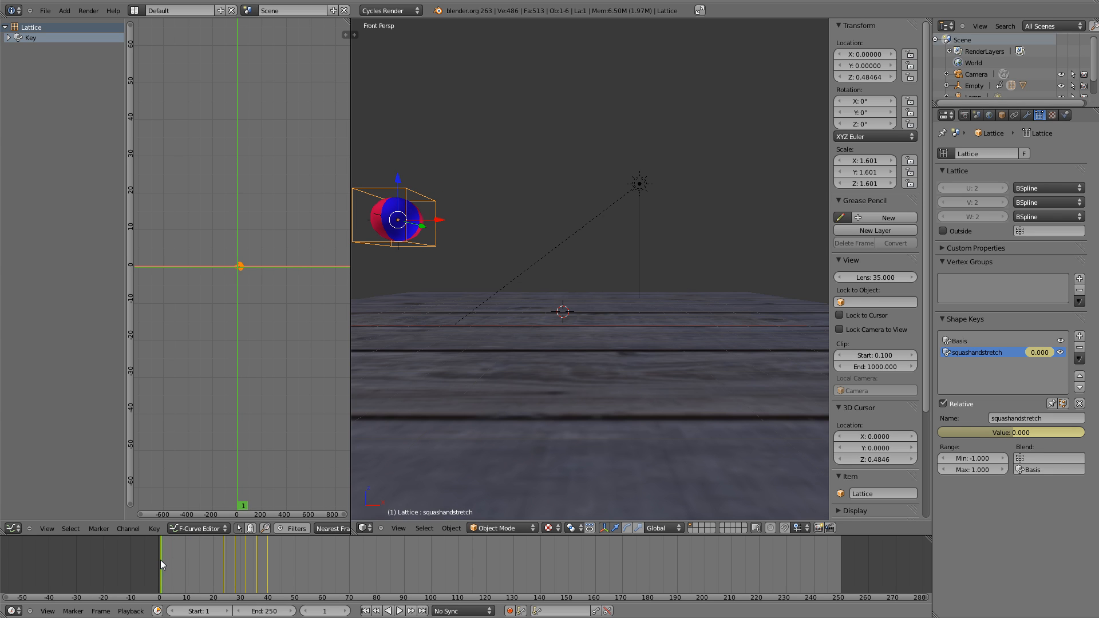
drag(161, 560, 225, 557)
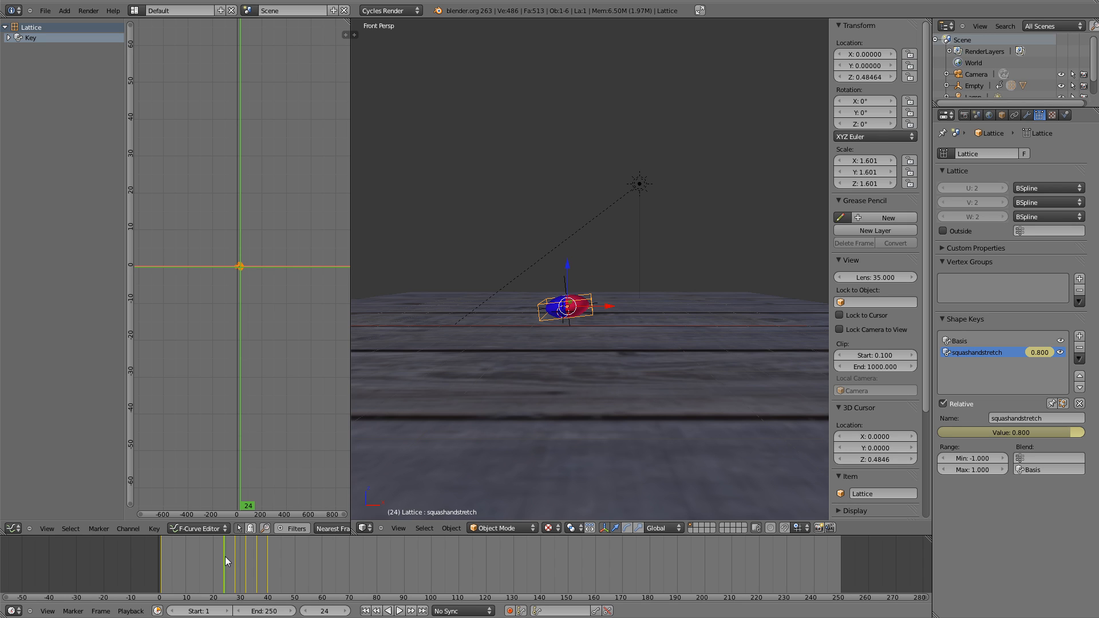
Try to keep the falling ball round by keyframing a squashandstretch value of 0 at frame 23.
key(Left)
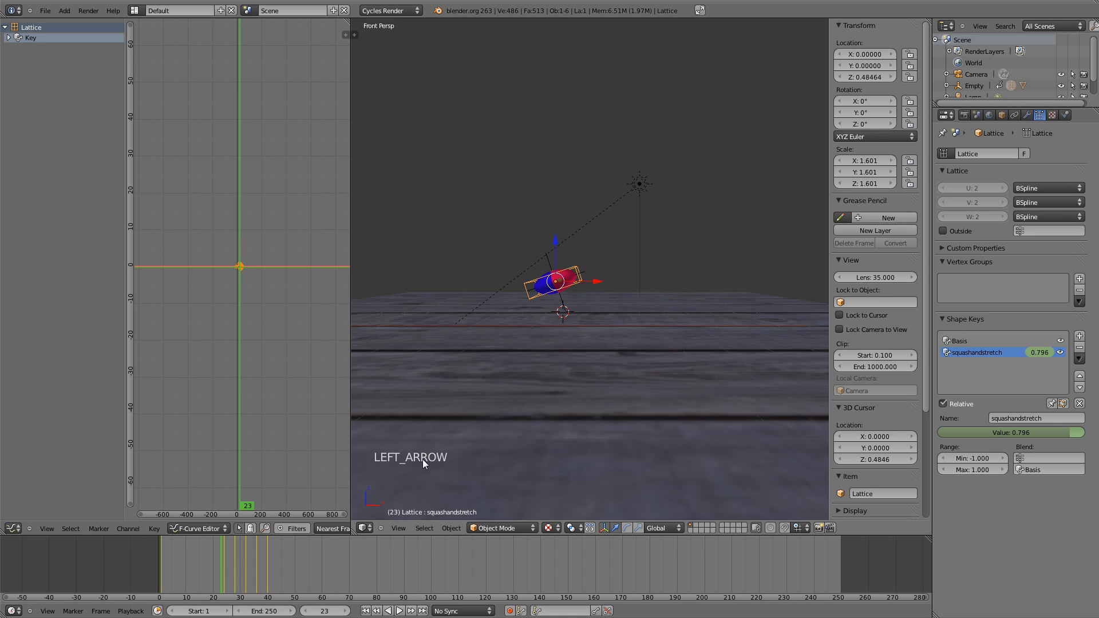
click(1012, 430)
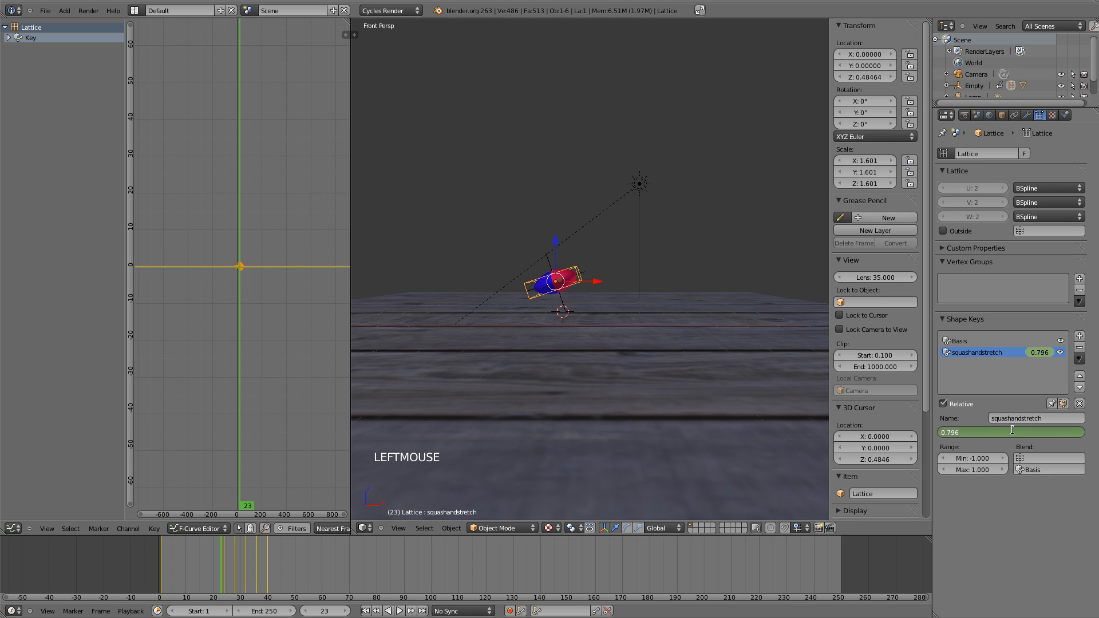
text(0)
key(Return)
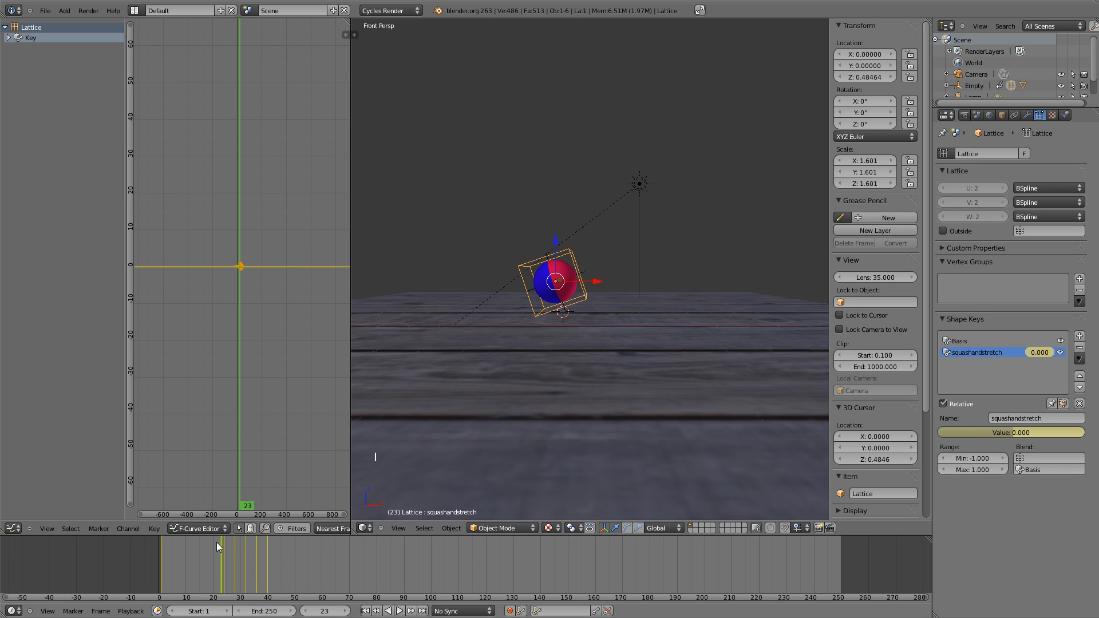
Review the fall up to the impact and delete the squashandstretch keyframe at frame 23.
click(173, 558)
drag(173, 559, 224, 564)
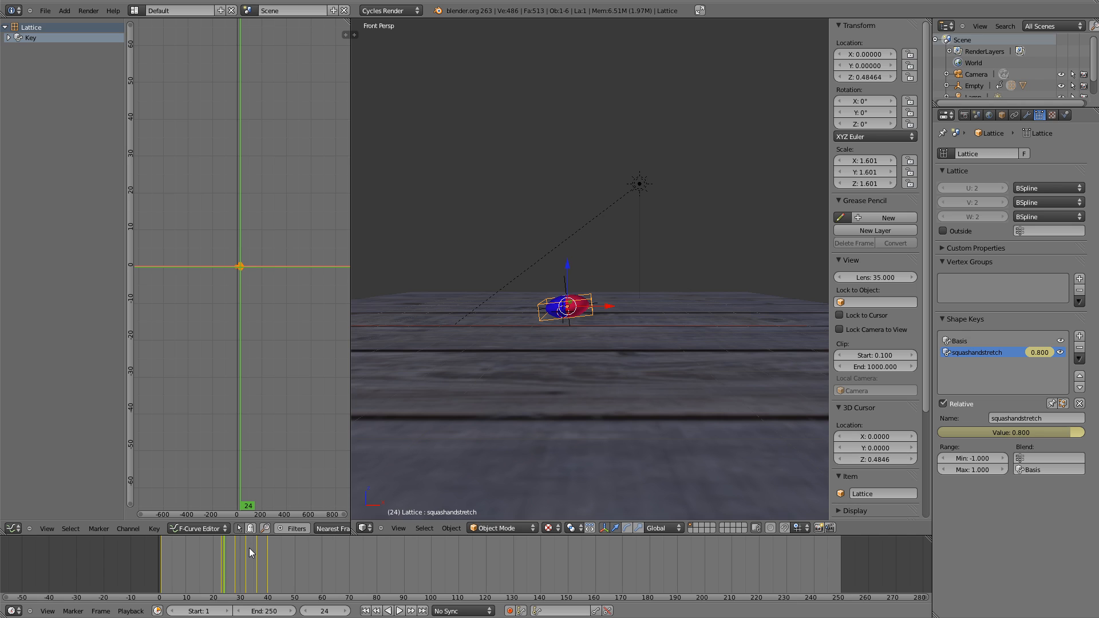
click(222, 568)
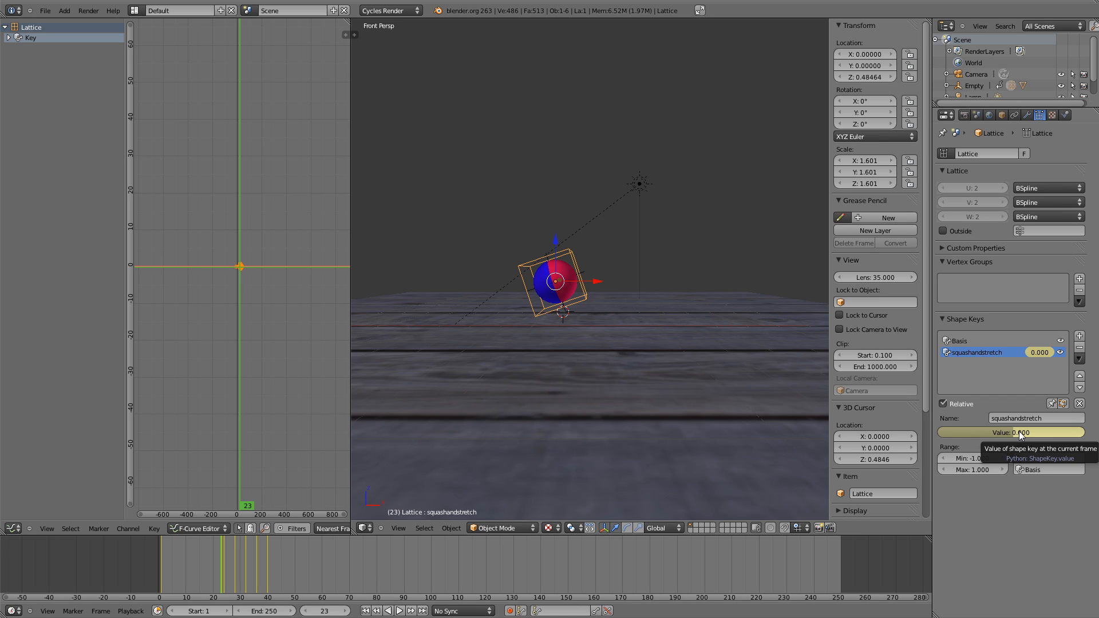
key(alt+i)
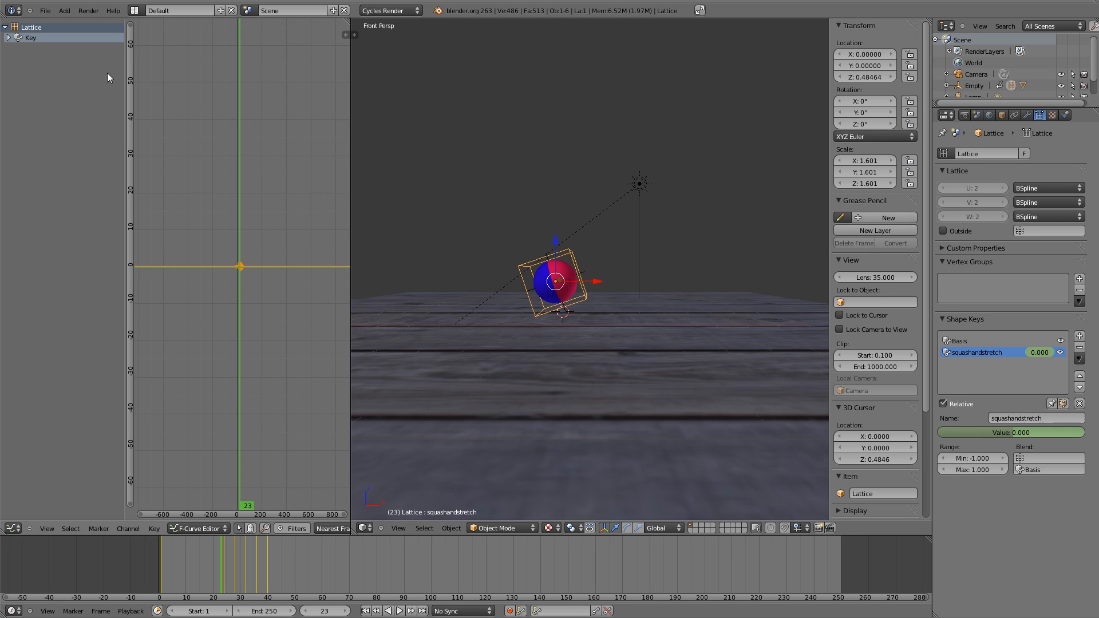
Expand the lattice's Key channel and frame the squashandstretch value curve in the F-Curve Editor.
click(9, 38)
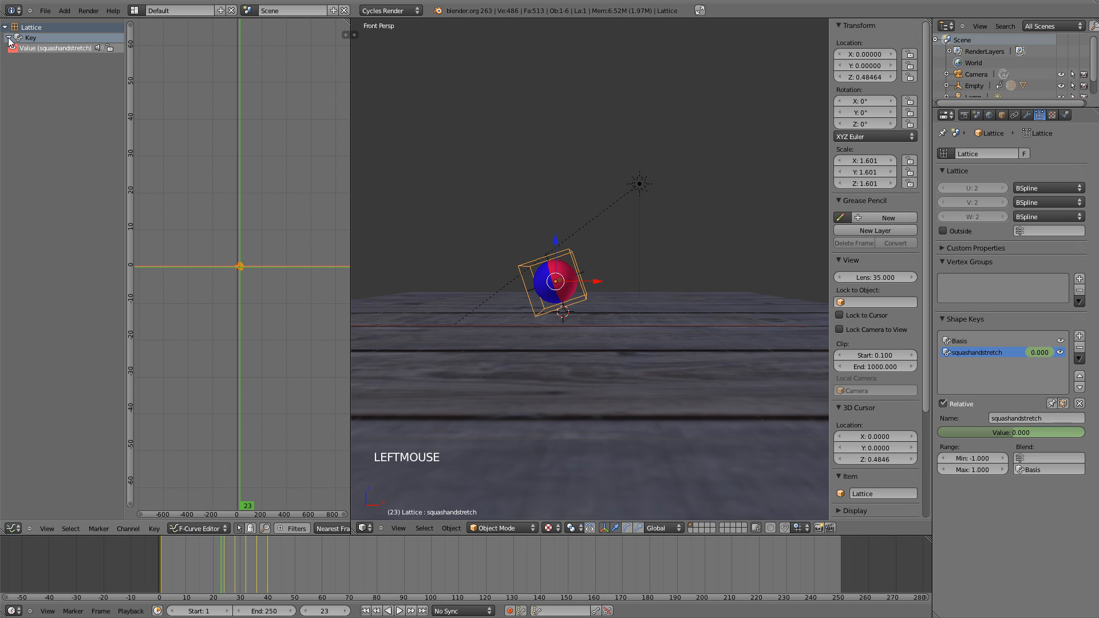
click(46, 48)
key(KP_Decimal)
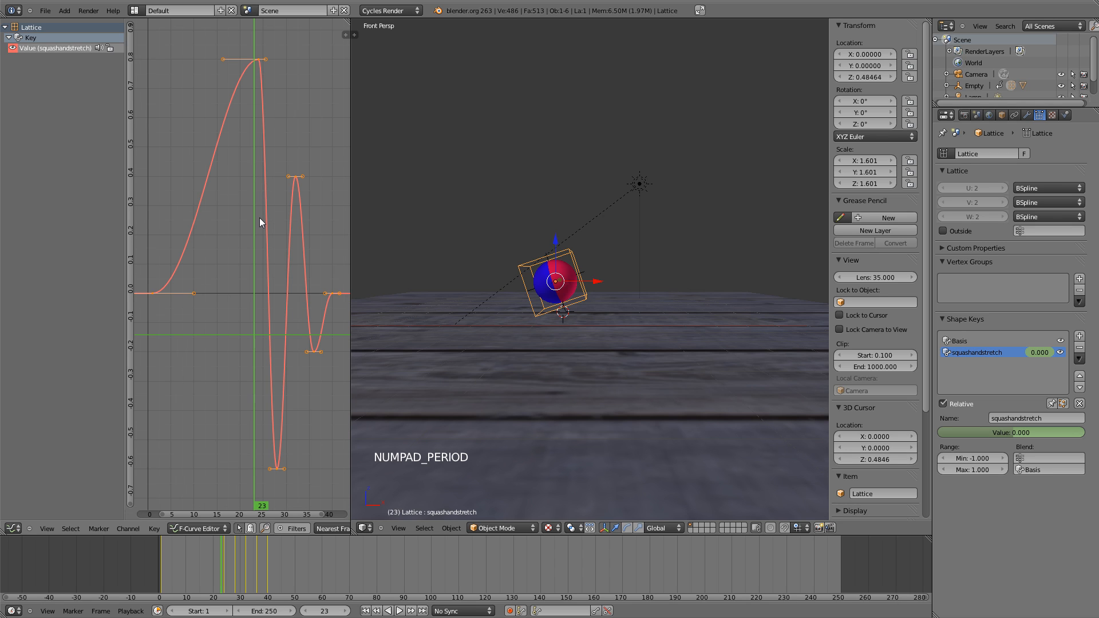
scroll(299, 220, down, 1)
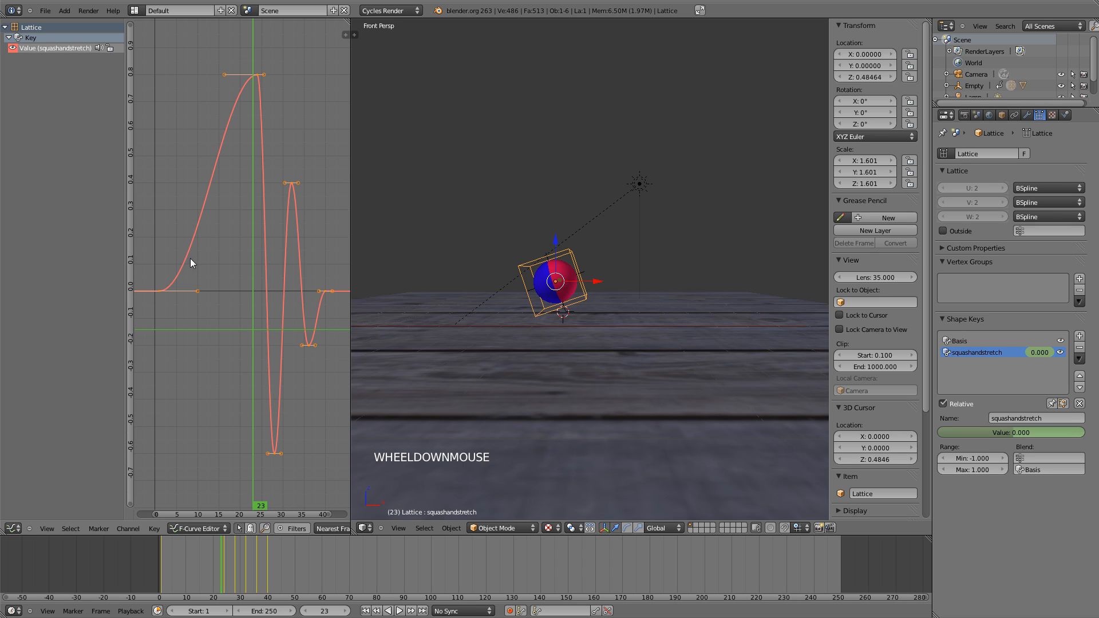
Set the interpolation of the squashandstretch curve's first keyframe to Constant and scrub through the bounce to check the deformation.
drag(158, 297, 185, 292)
right_click(160, 291)
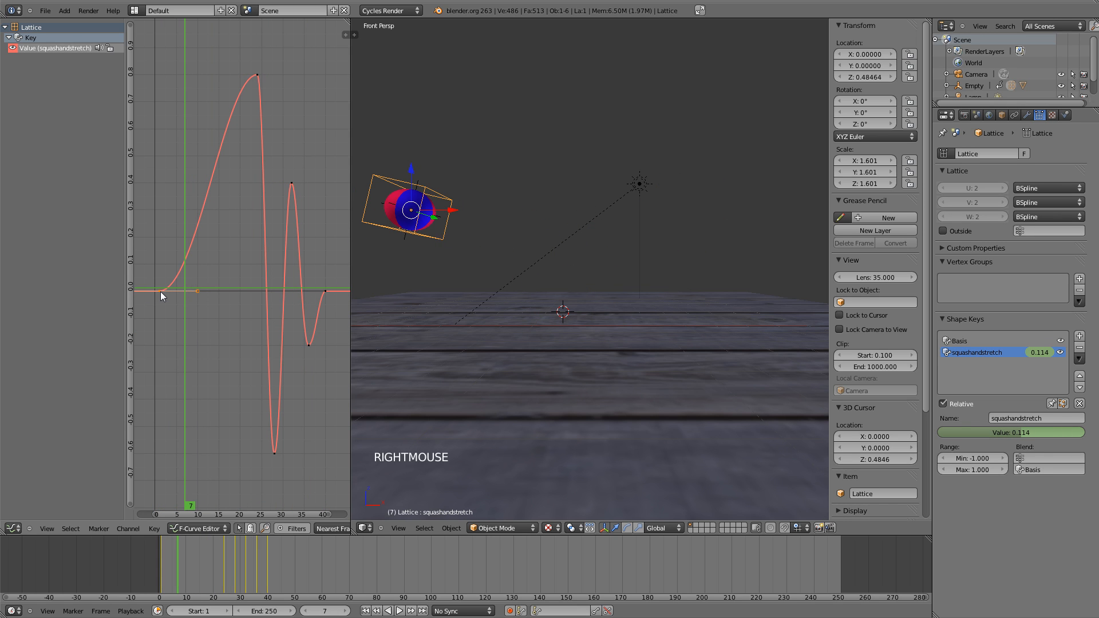
right_click(256, 74)
click(249, 90)
drag(249, 90, 255, 93)
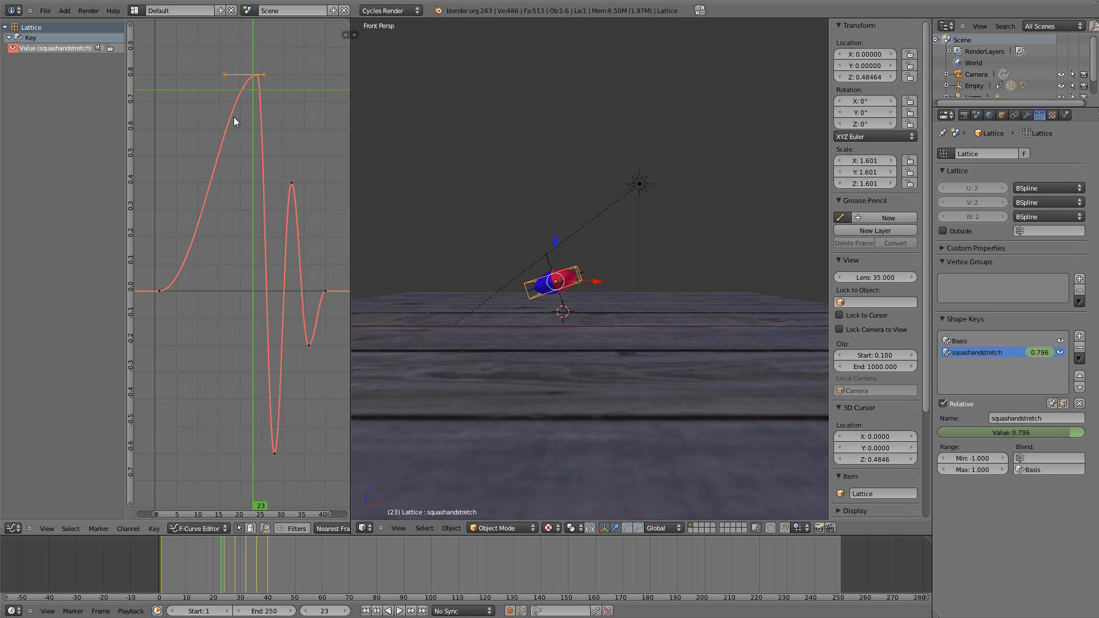
drag(191, 244, 171, 242)
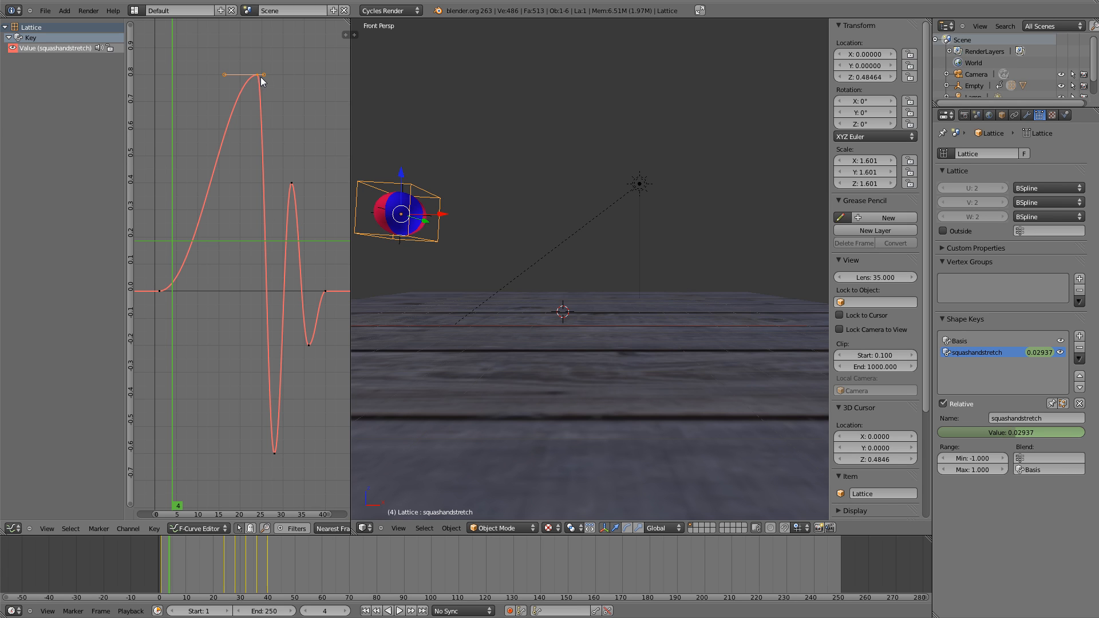
right_click(160, 290)
click(154, 529)
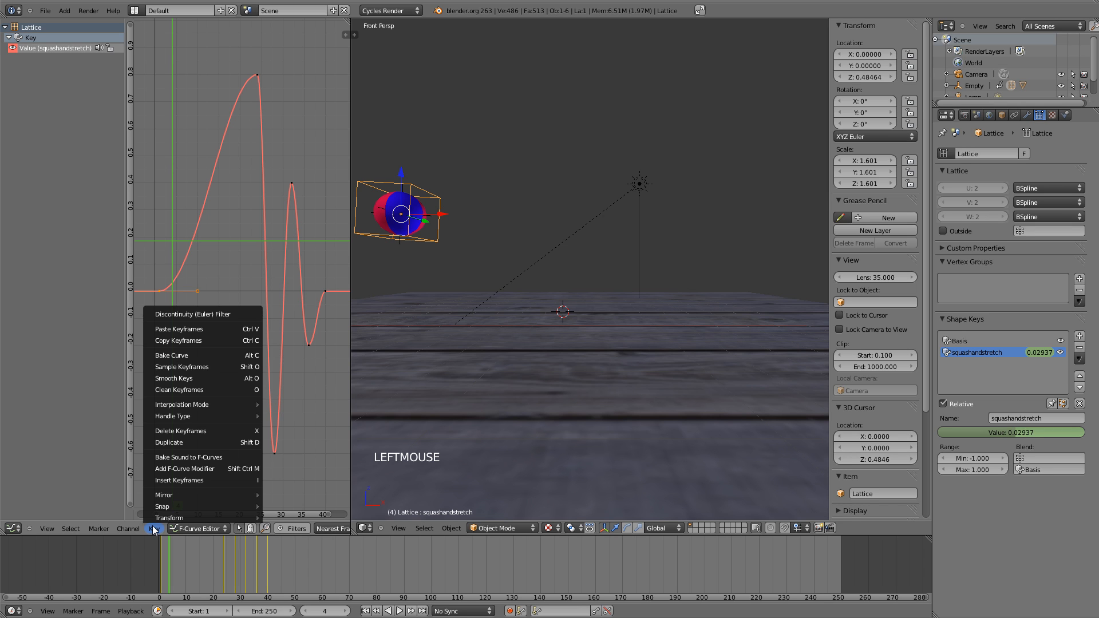
mouse_move(215, 407)
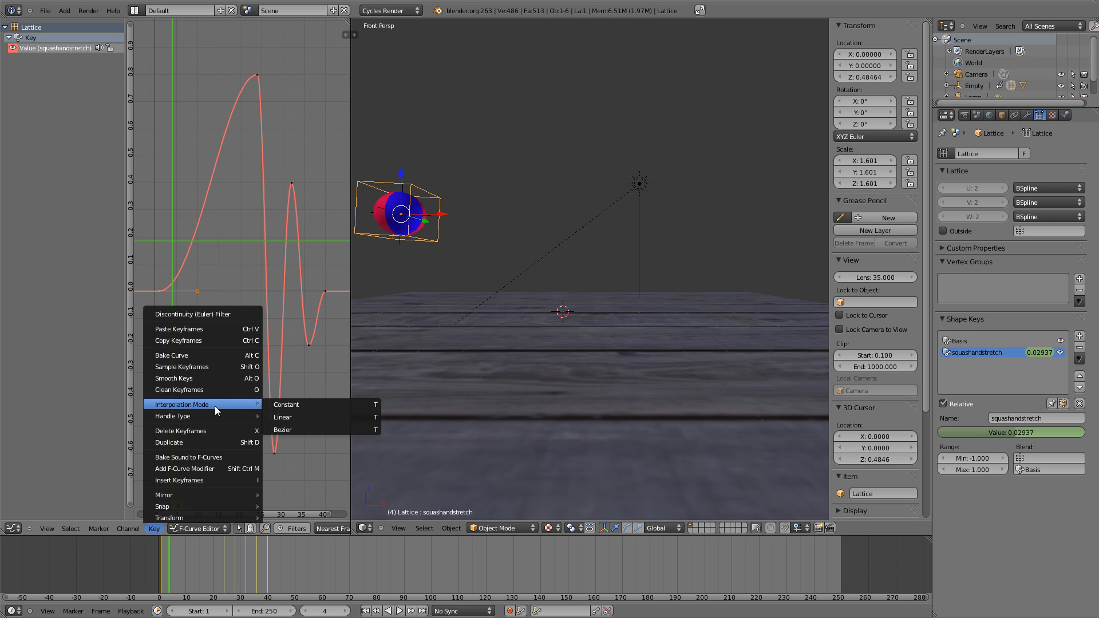
click(279, 405)
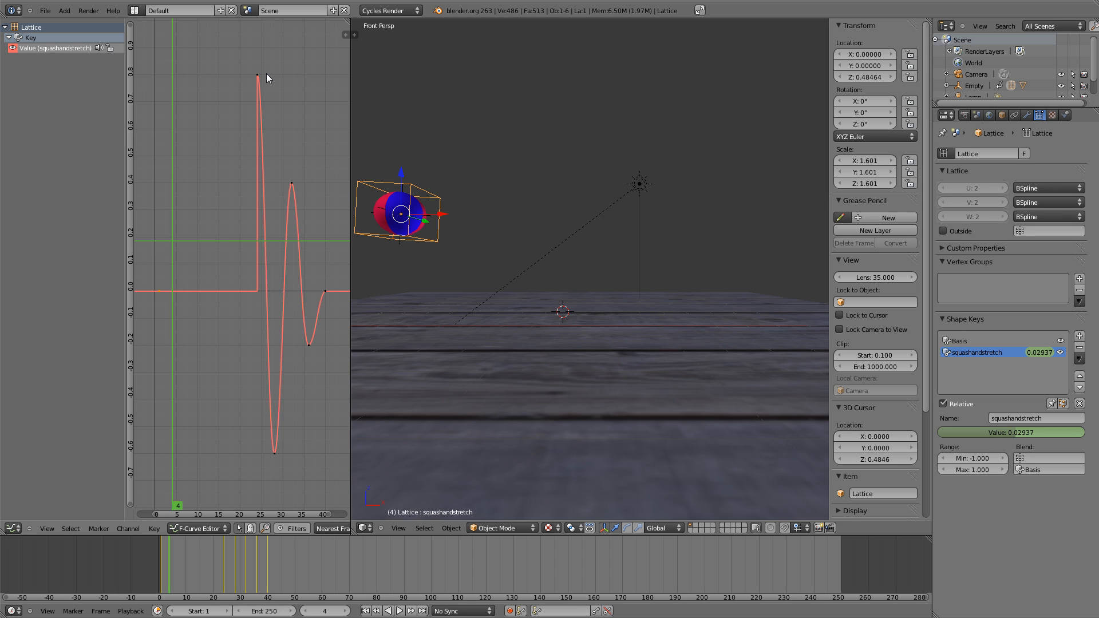
drag(154, 301, 314, 252)
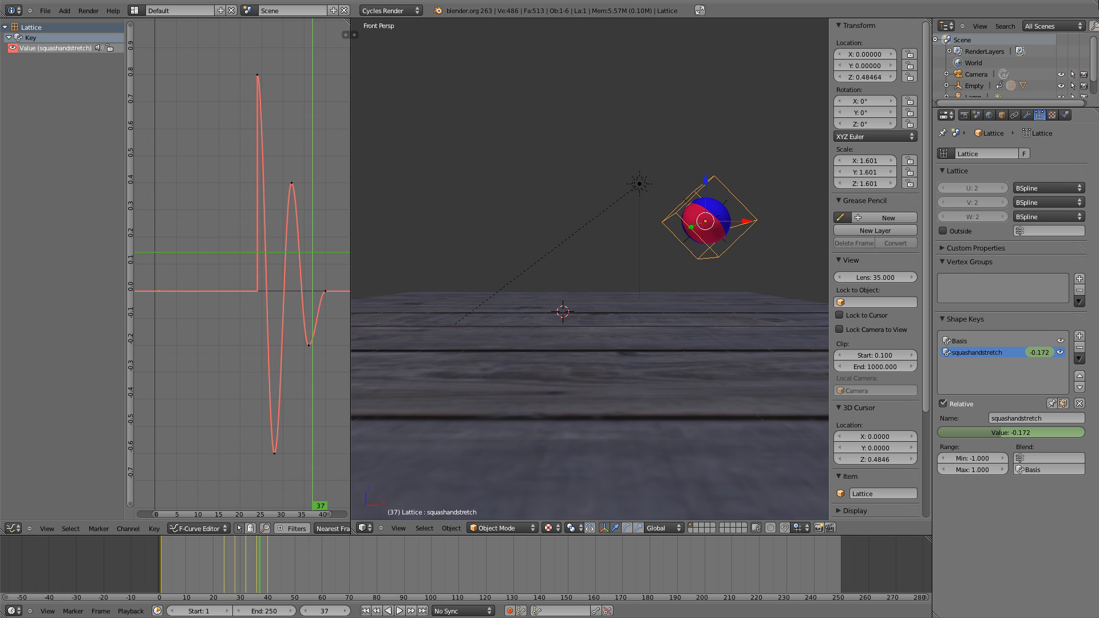
Select the Empty, go to frame 24 and examine the squashed ball's contact with the floor up close from the front.
middle_drag(726, 131, 719, 132)
key(n)
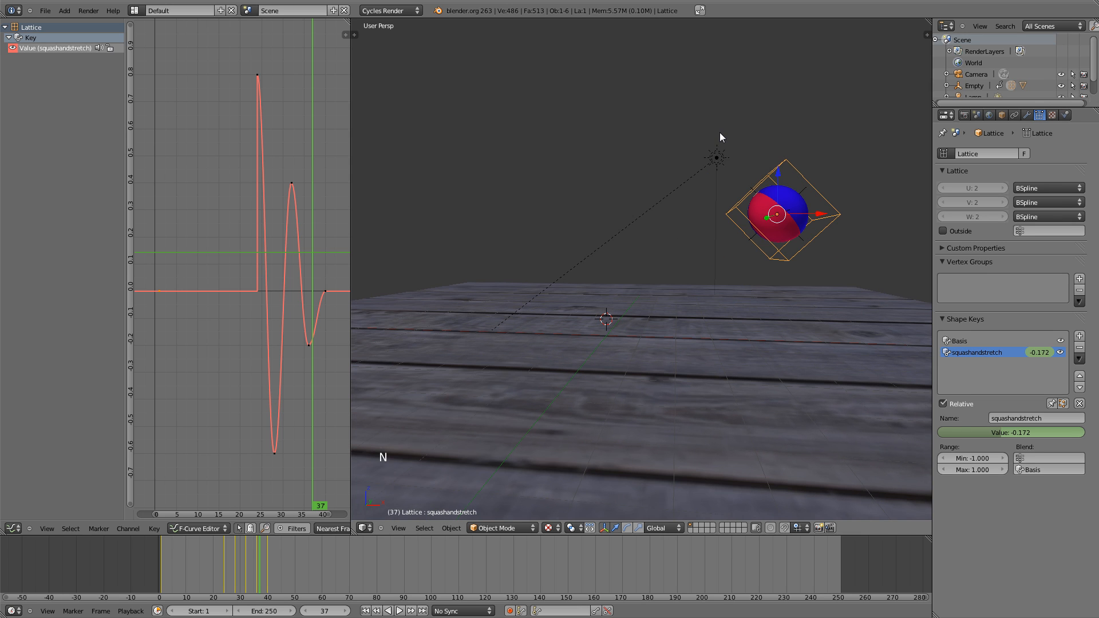
right_click(753, 240)
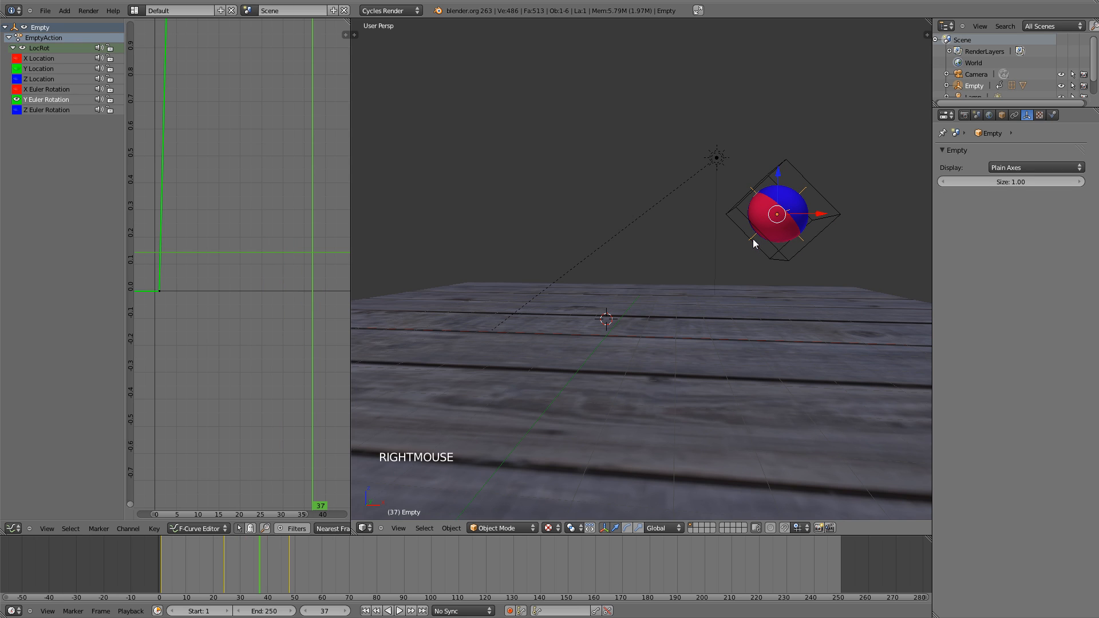
click(324, 611)
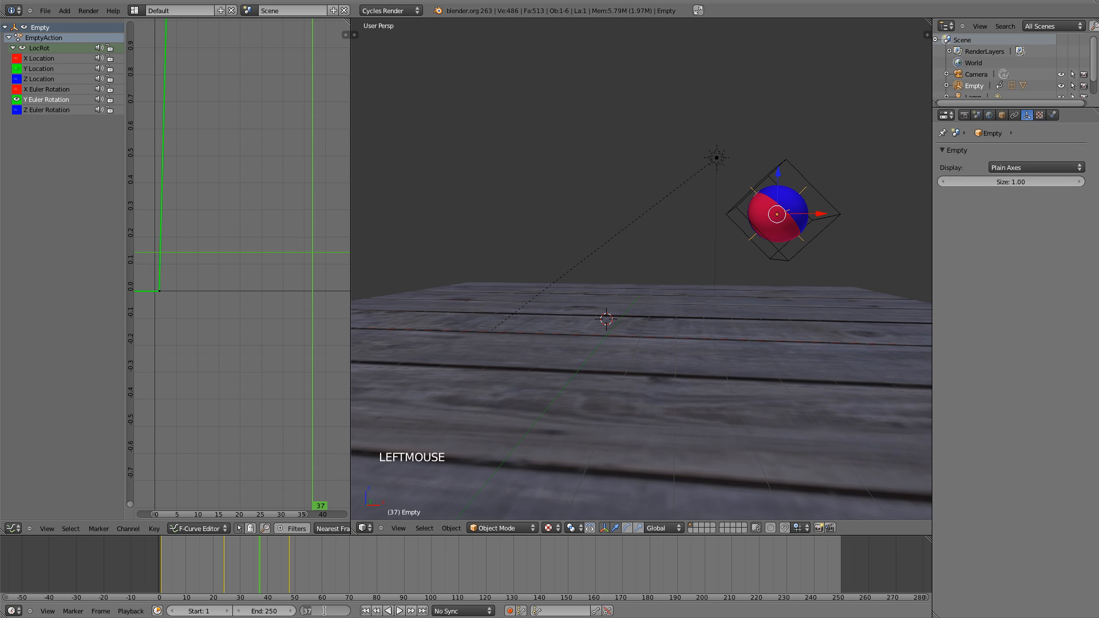
text(24)
key(Return)
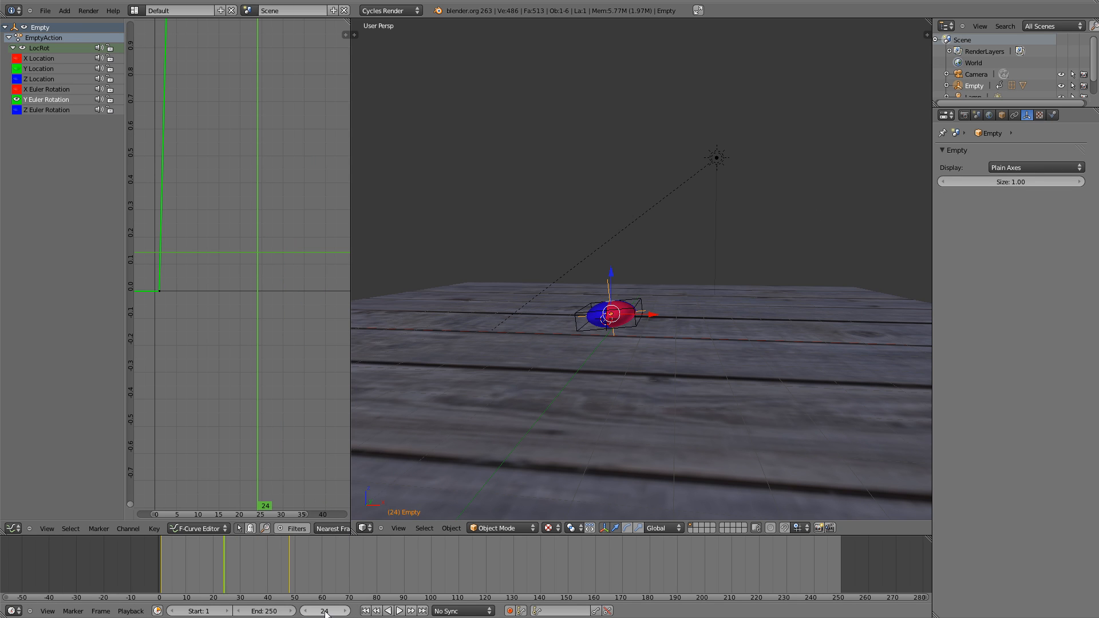
key(KP_1)
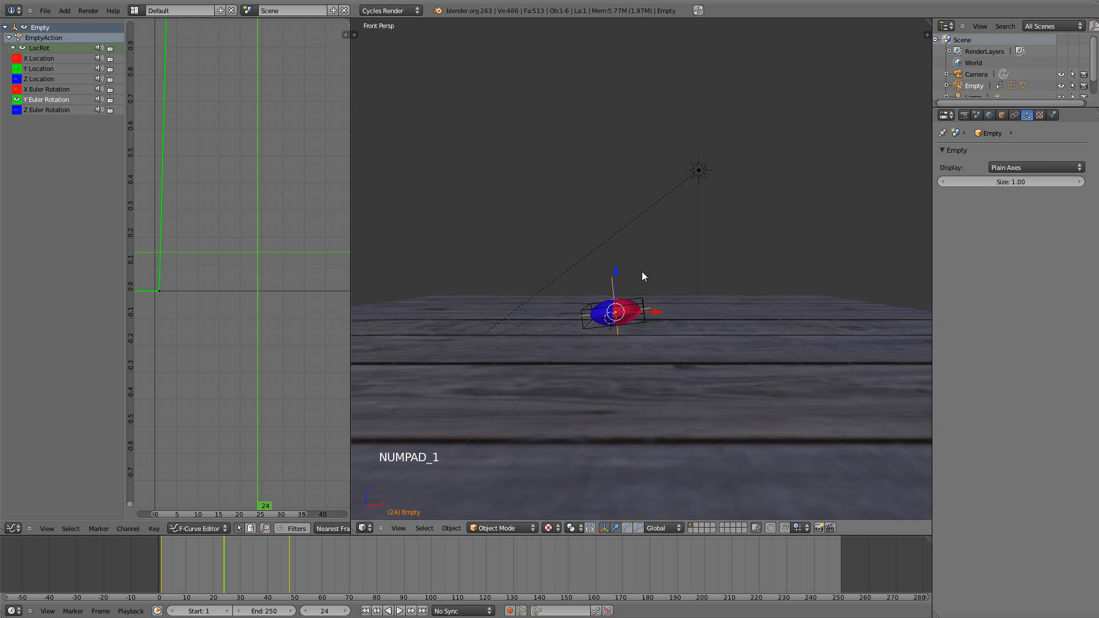
scroll(642, 275, up, 5)
shift+middle_drag(642, 327, 697, 196)
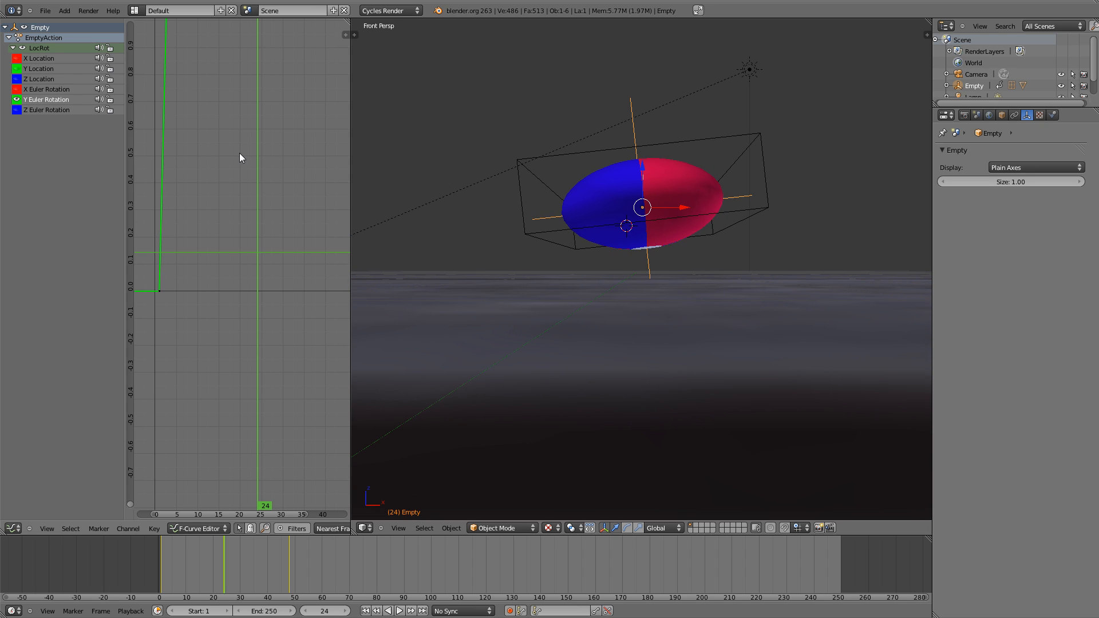
Display only the Empty's Z Location curve, frame its impact keyframe and widen the F-Curve Editor.
click(17, 100)
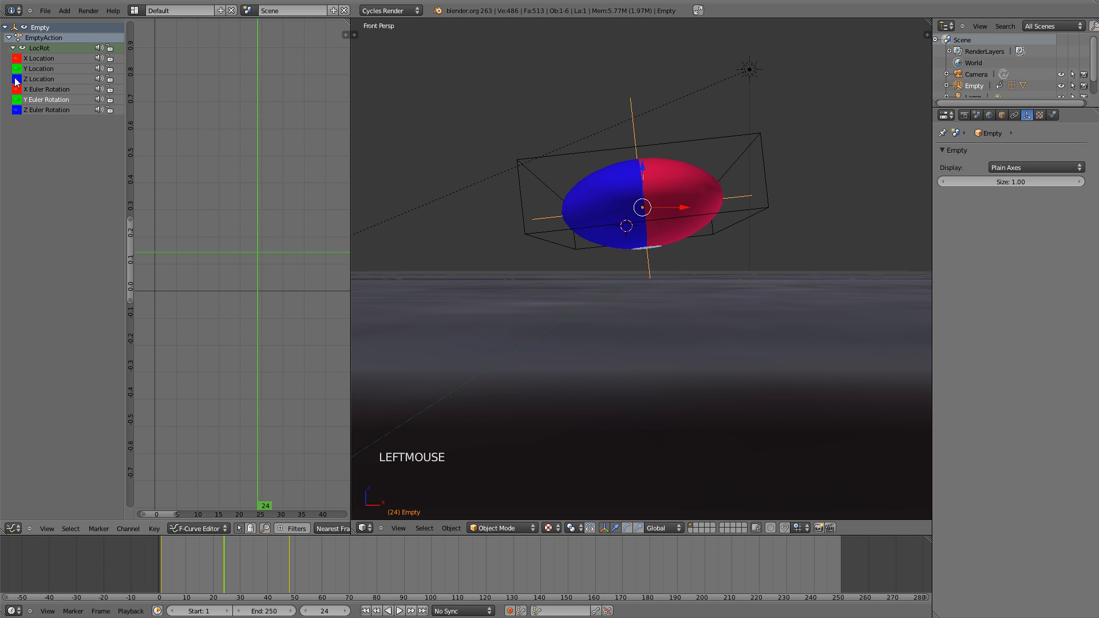
double_click(17, 80)
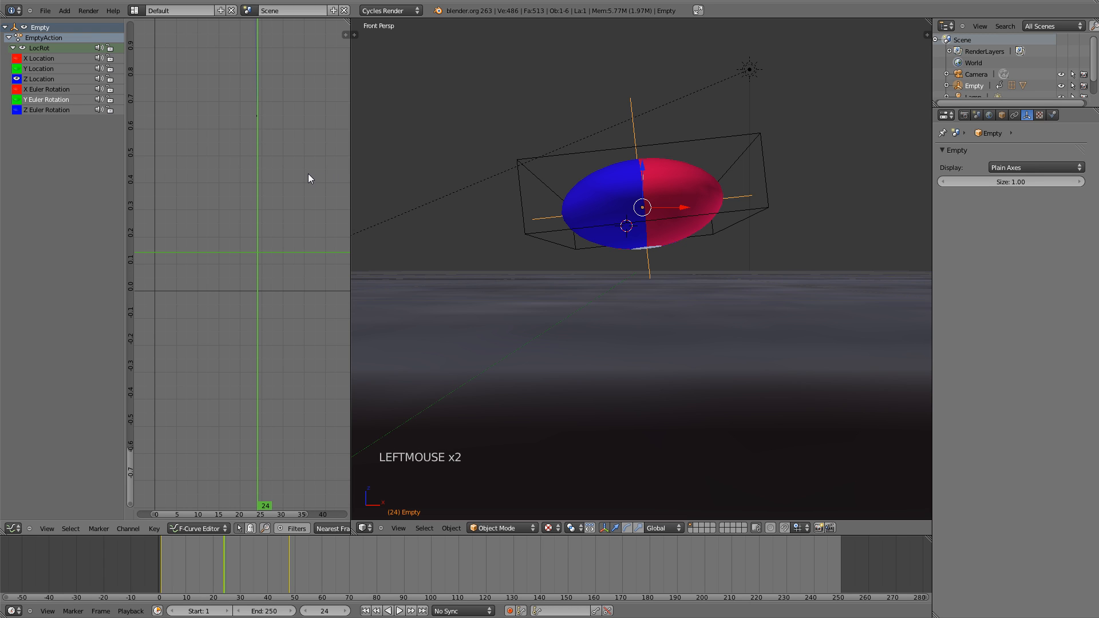
key(a)
key(a)
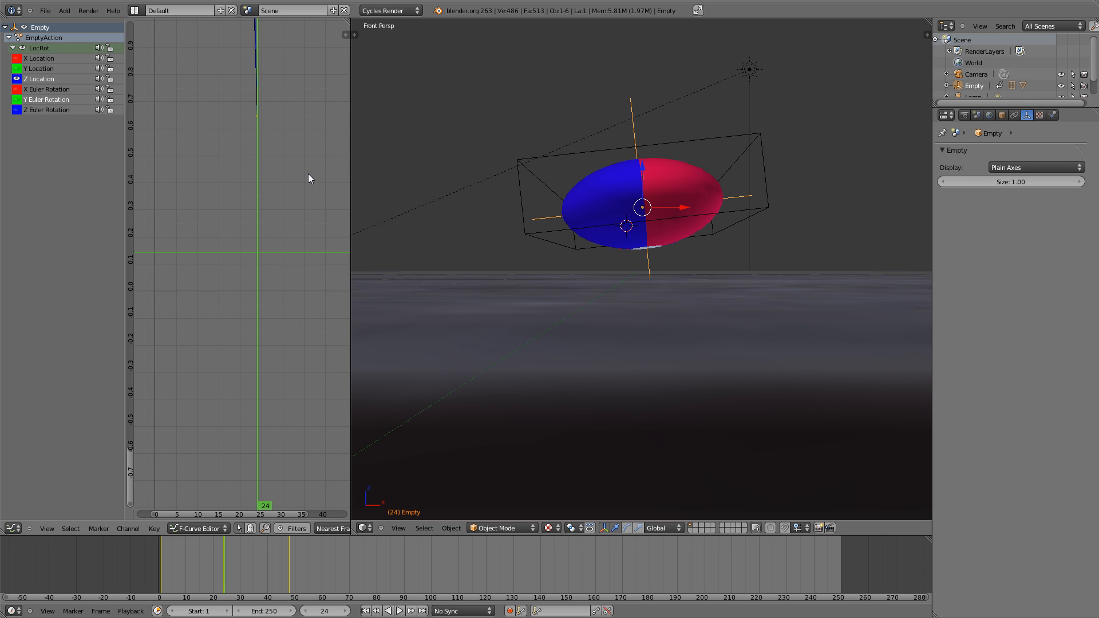
key(KP_Decimal)
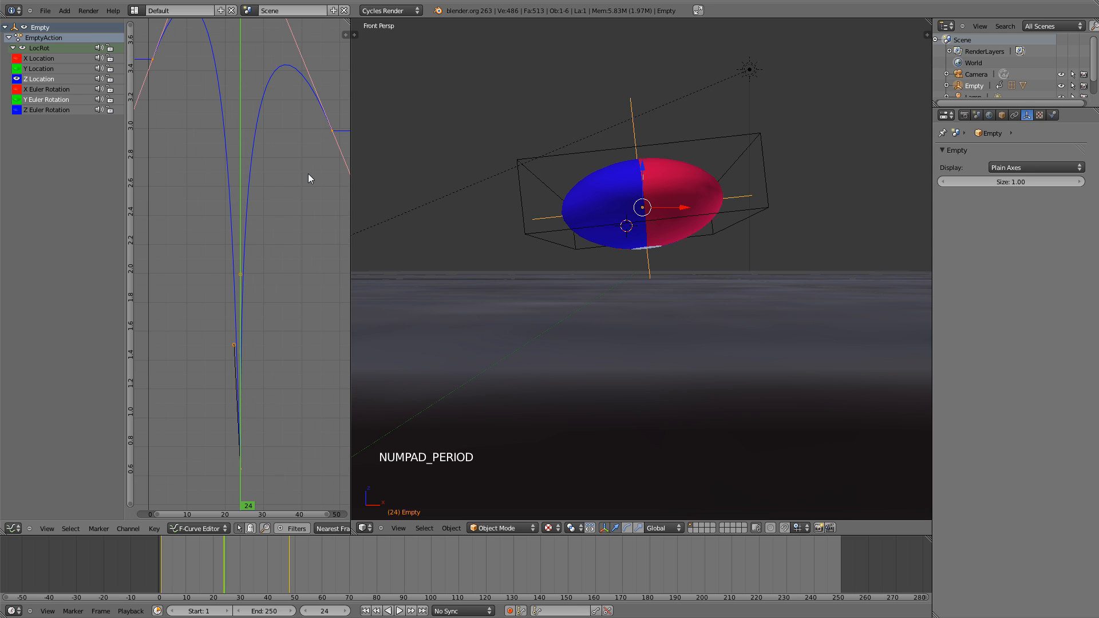
scroll(290, 178, down, 13)
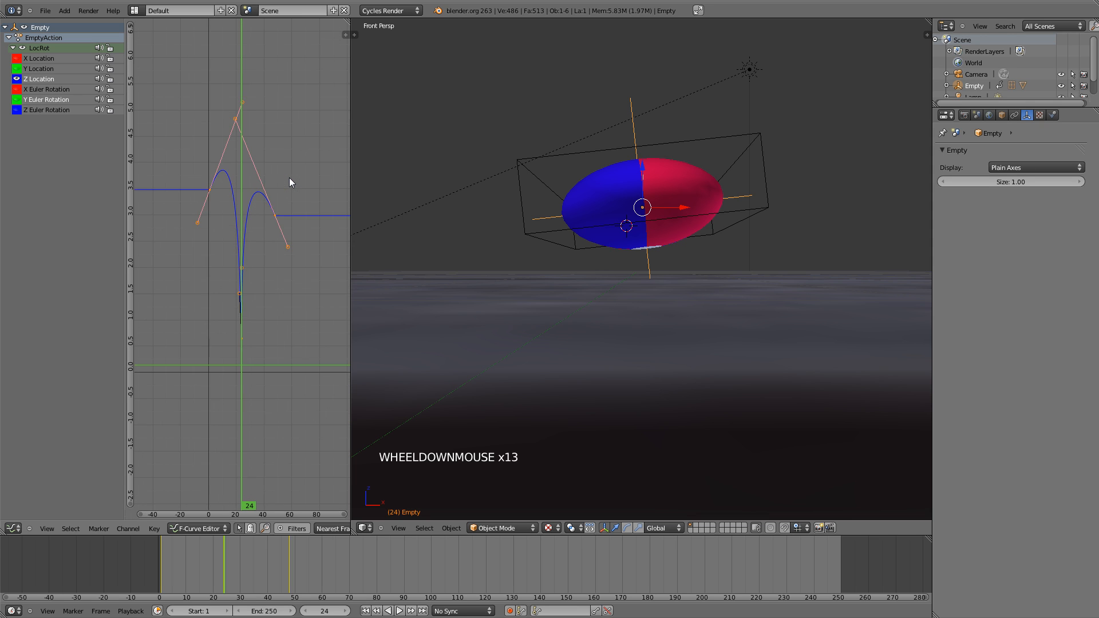
scroll(289, 182, down, 5)
mouse_move(277, 197)
middle_down()
mouse_move(291, 196)
mouse_move(265, 154)
mouse_move(281, 181)
middle_up()
key(KP_Decimal)
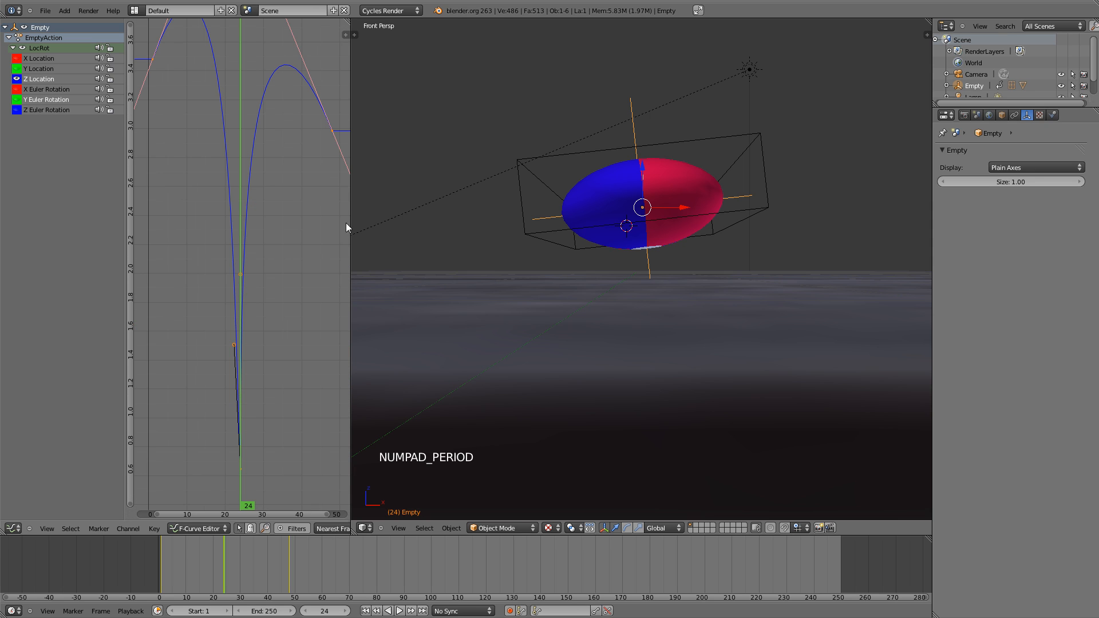
drag(350, 221, 598, 199)
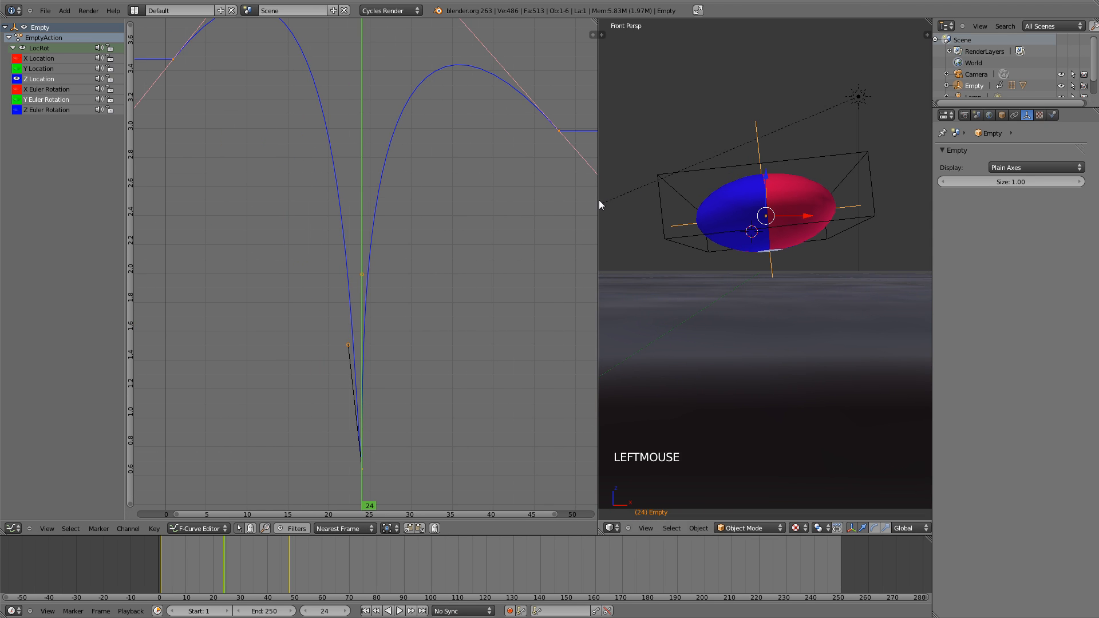
middle_drag(403, 356, 386, 286)
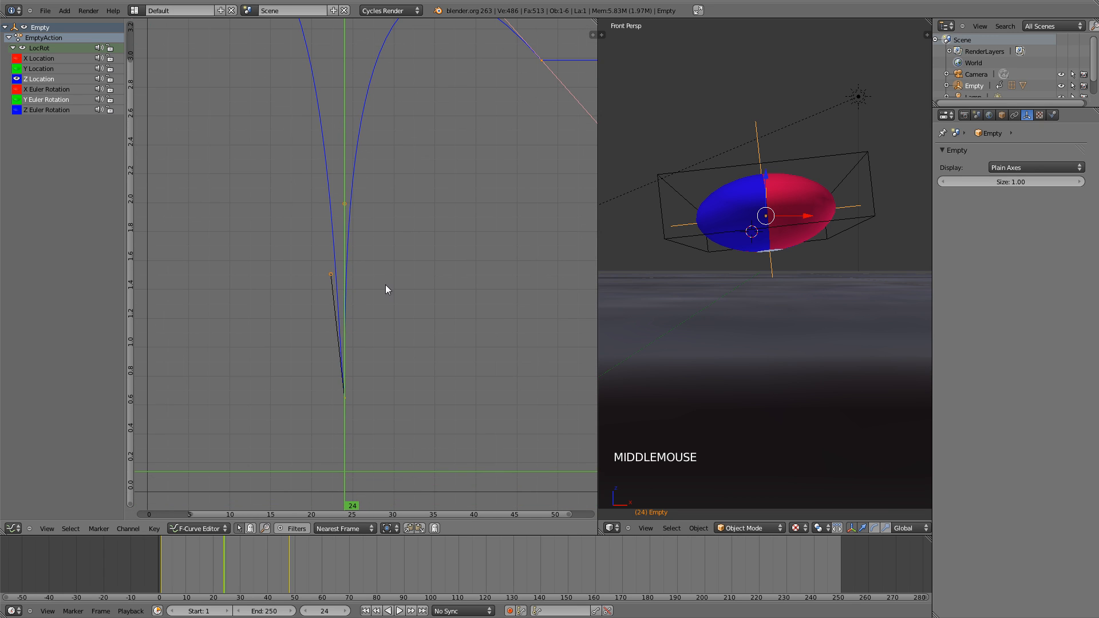
Select only the Z Location keyframe at frame 24 and lower it along the value axis to about 0.
key(a)
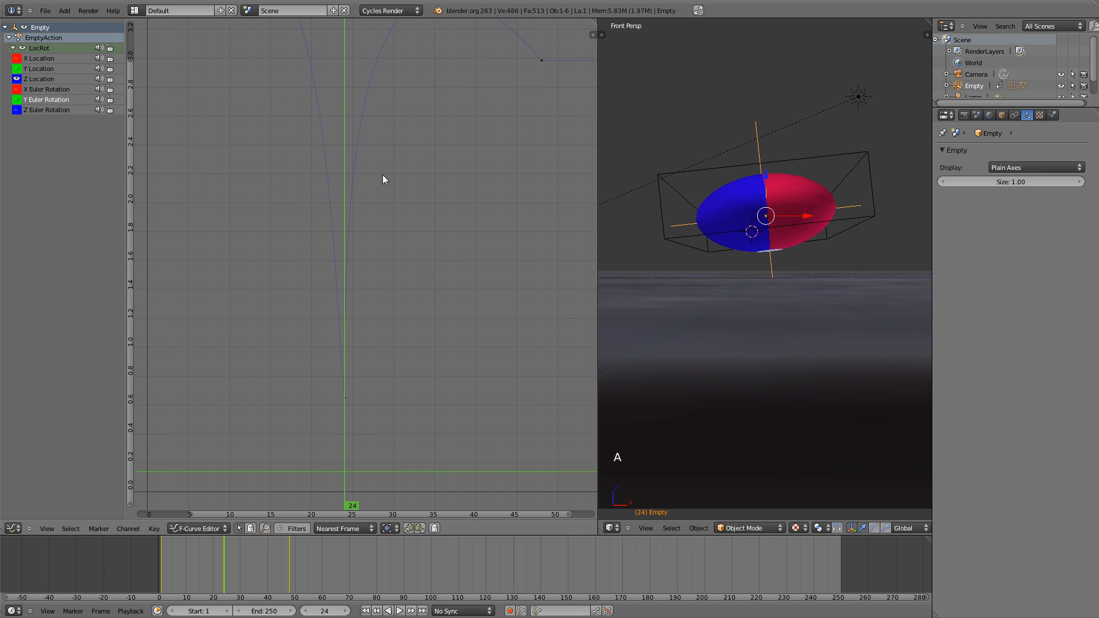
key(b)
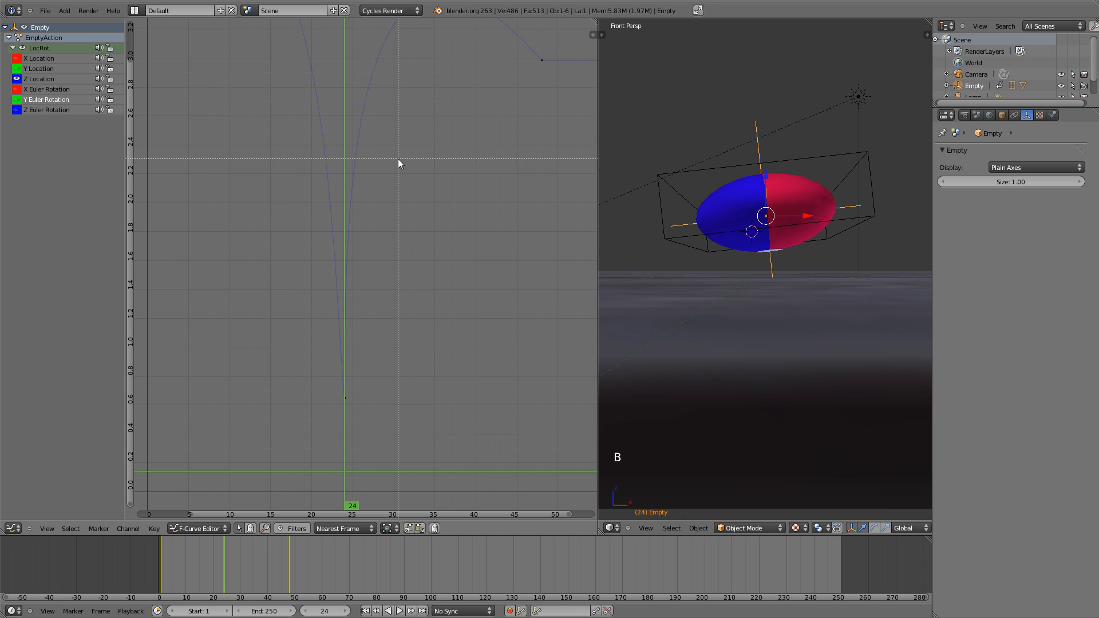
drag(399, 164, 246, 470)
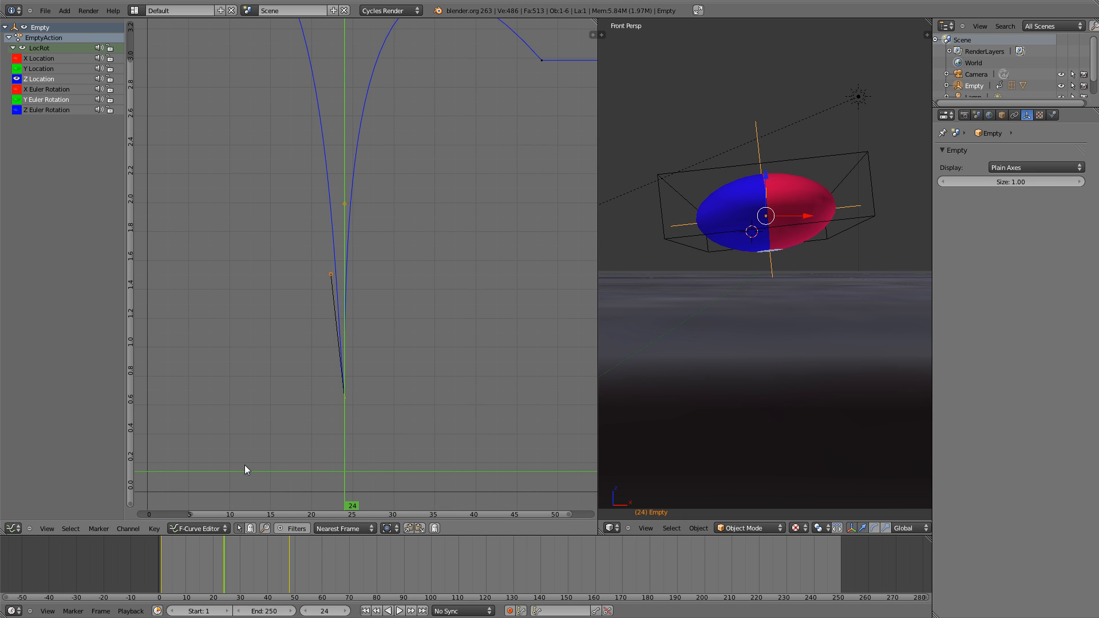
middle_drag(322, 397, 383, 308)
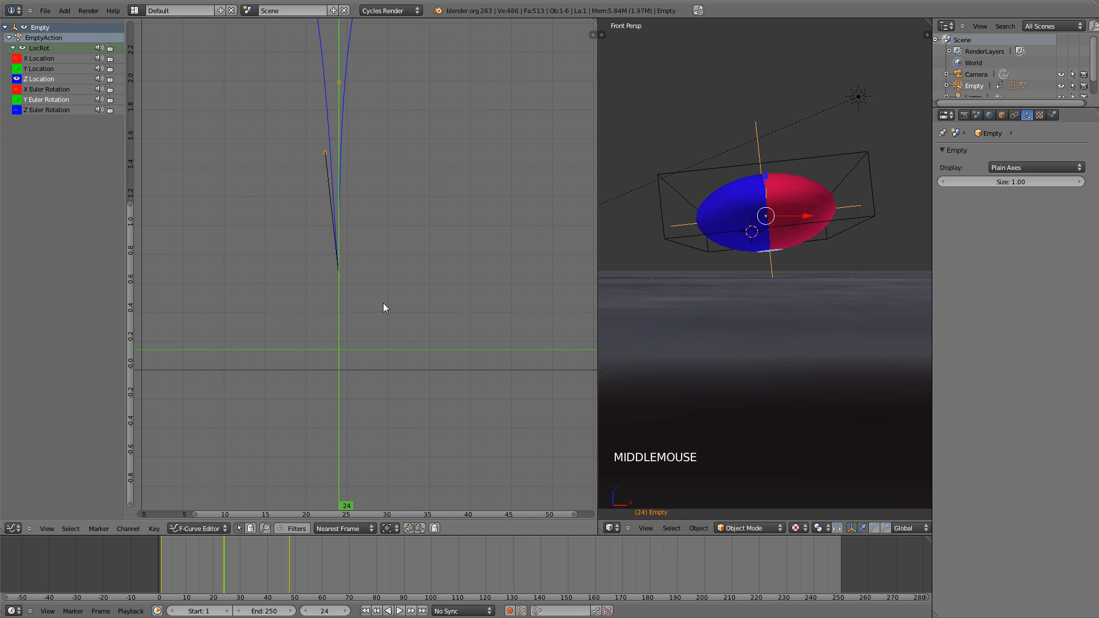
scroll(383, 308, down, 1)
scroll(381, 308, down, 1)
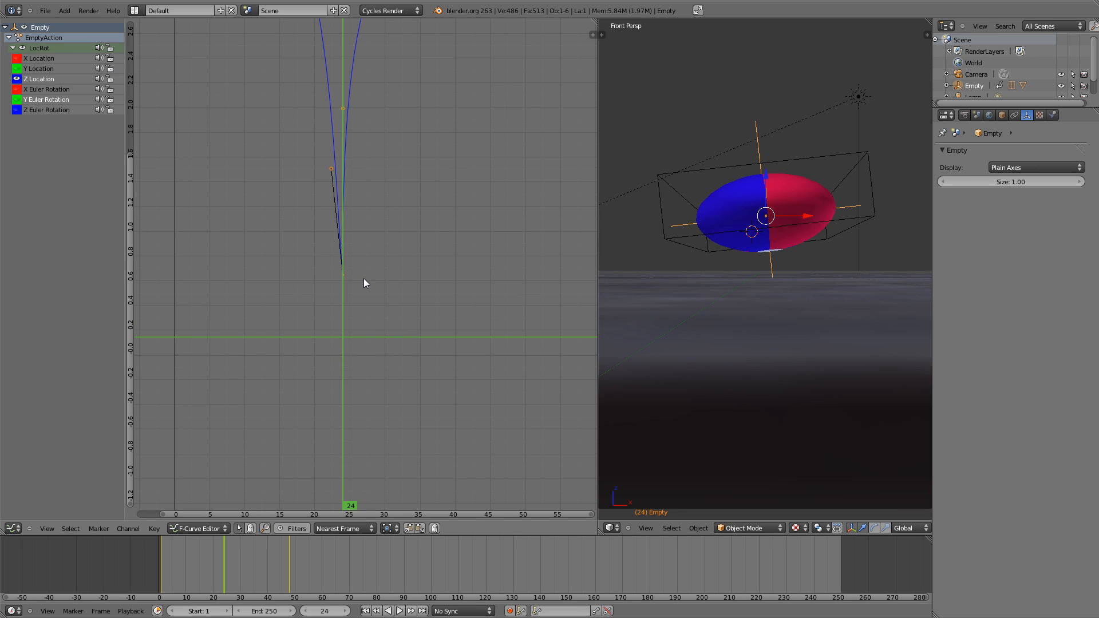
key(g)
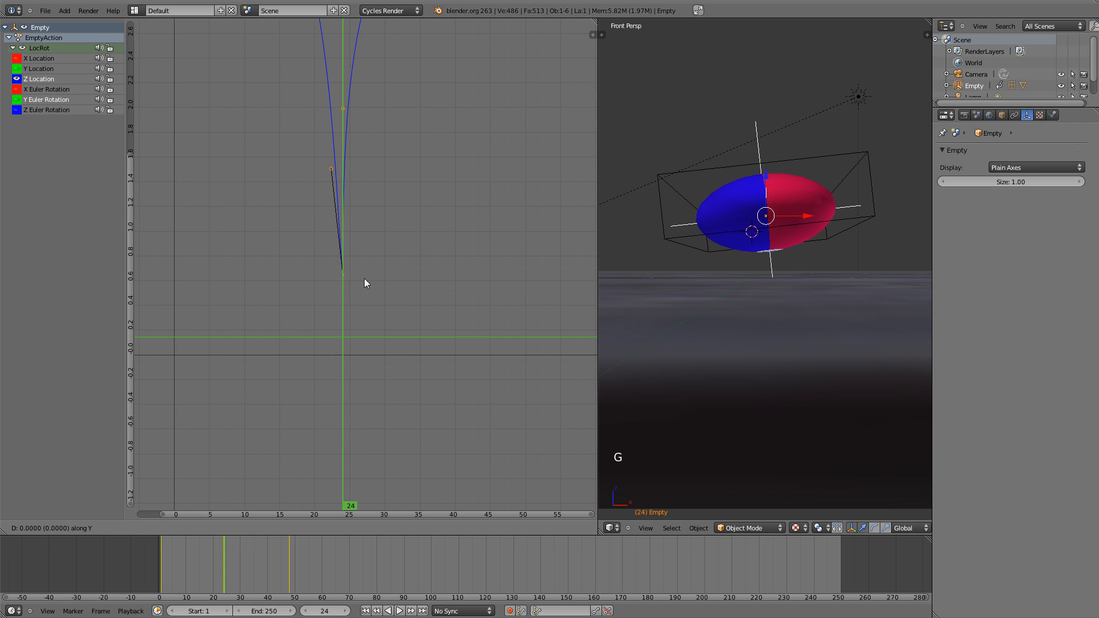
click(357, 359)
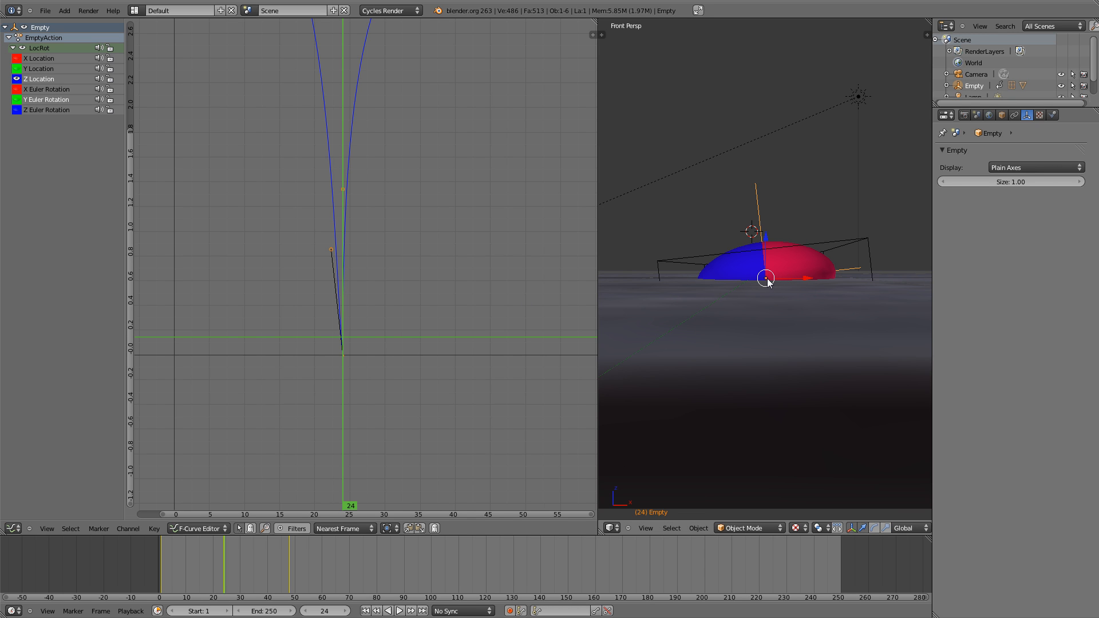
Raise the Z Location keyframe at frame 24 to about 0.35 so the squashed ball rests on the floor.
mouse_move(783, 287)
shift+middle_down()
mouse_move(782, 264)
mouse_move(782, 286)
shift+middle_up()
shift+middle_drag(782, 286, 784, 271)
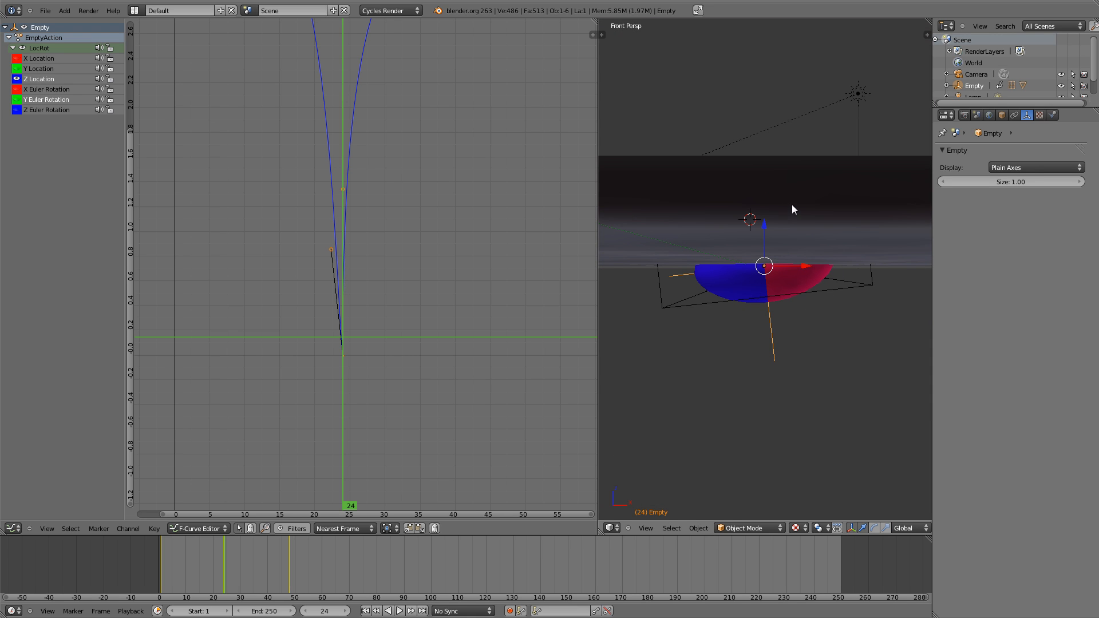
shift+middle_drag(792, 205, 797, 226)
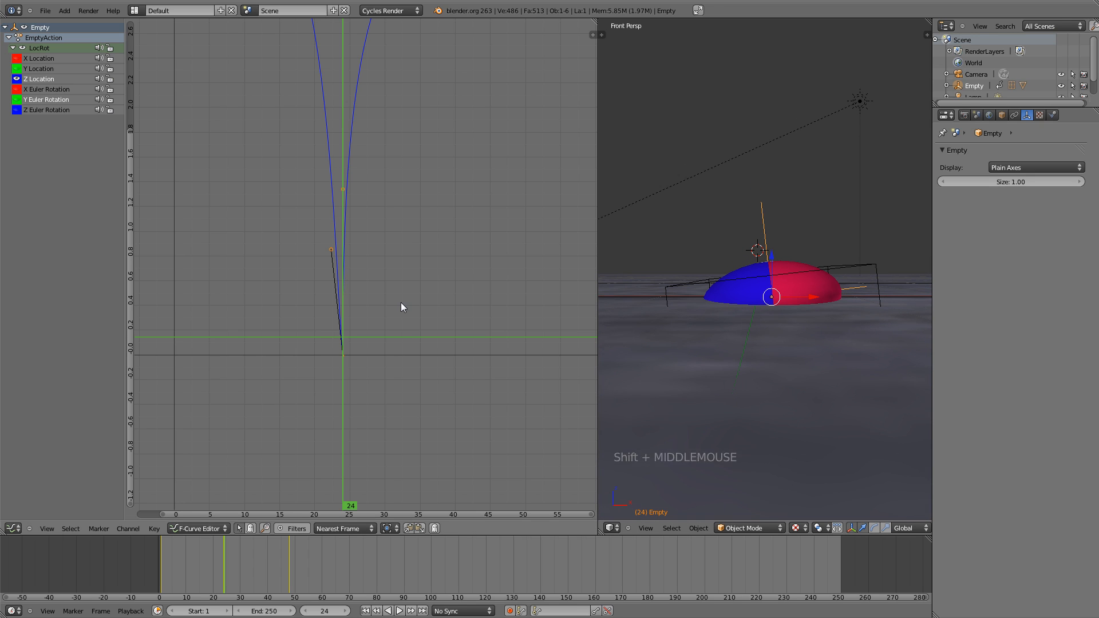
key(g)
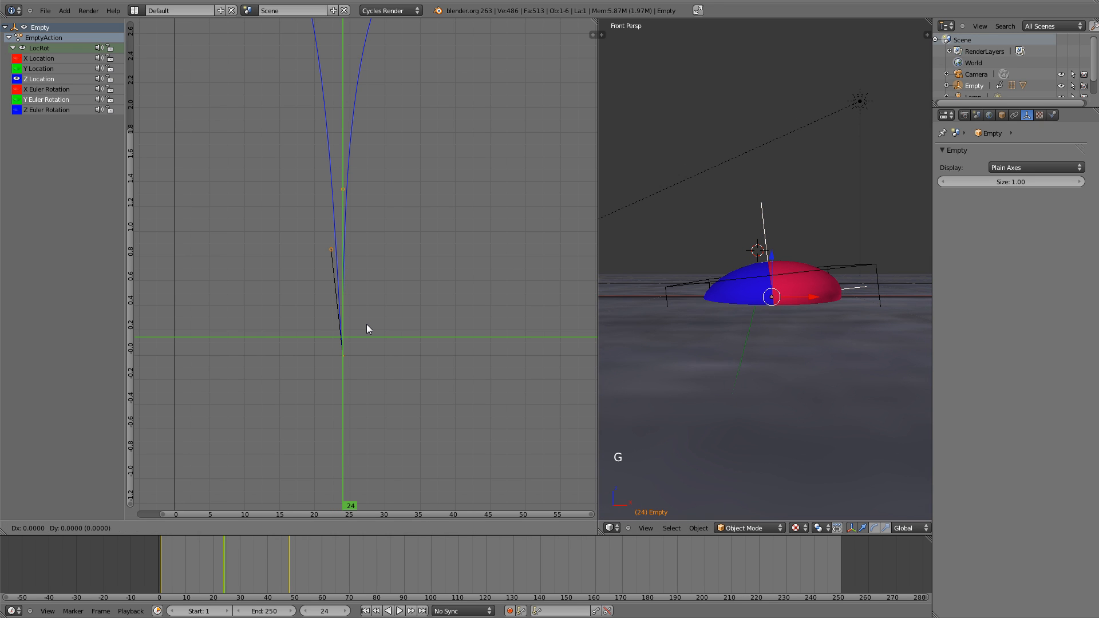
click(367, 282)
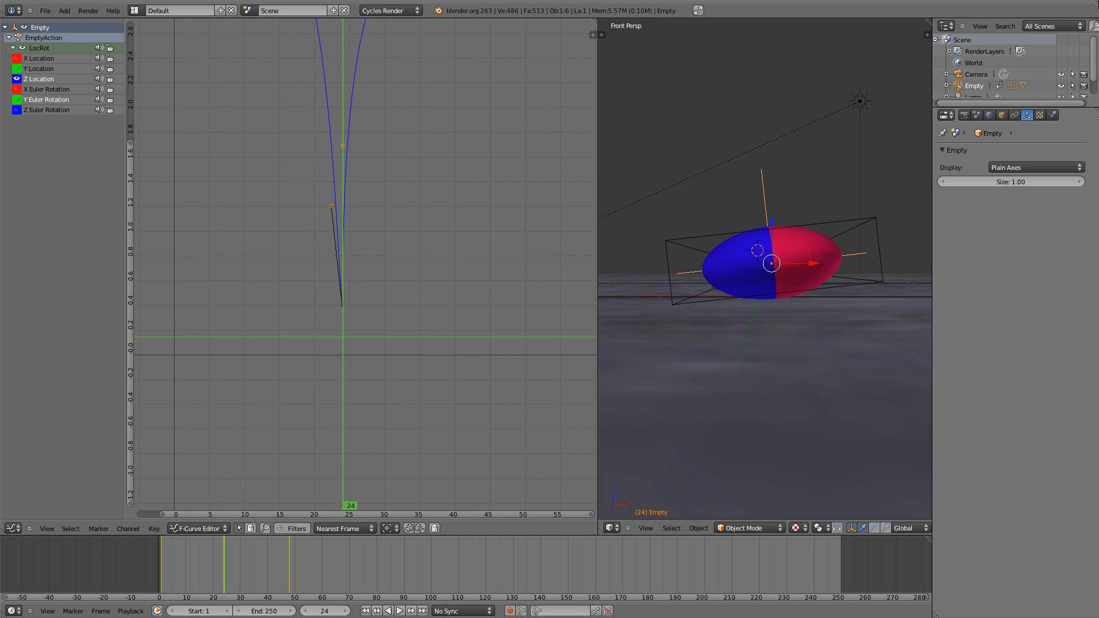
Narrow the F-Curve Editor to enlarge the 3D view and view the scene through the camera.
middle_drag(699, 135, 613, 172)
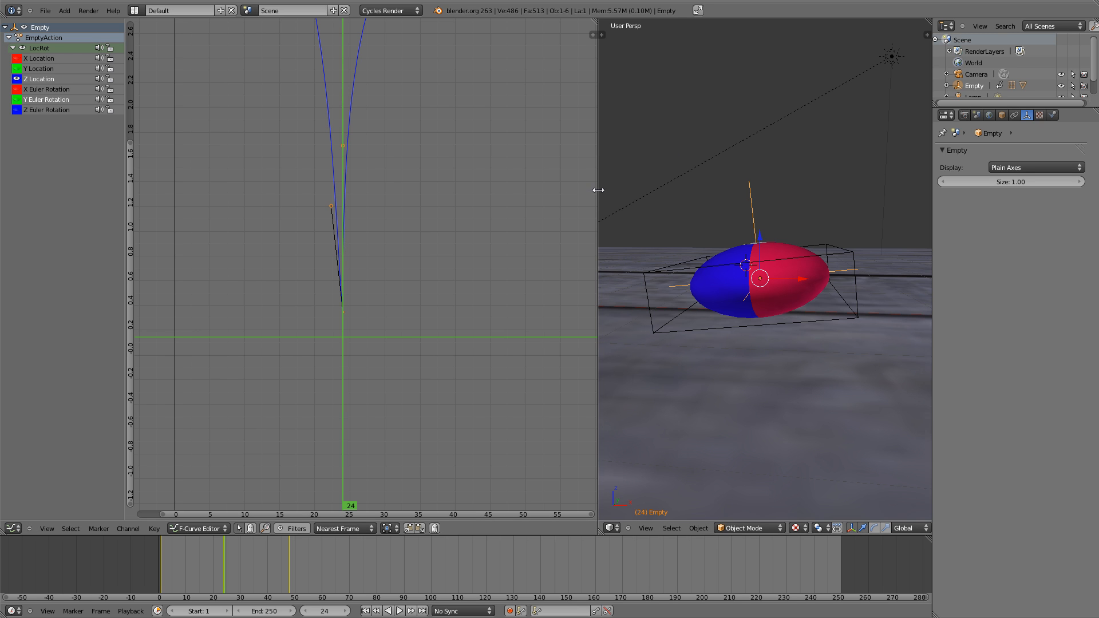
drag(598, 190, 244, 192)
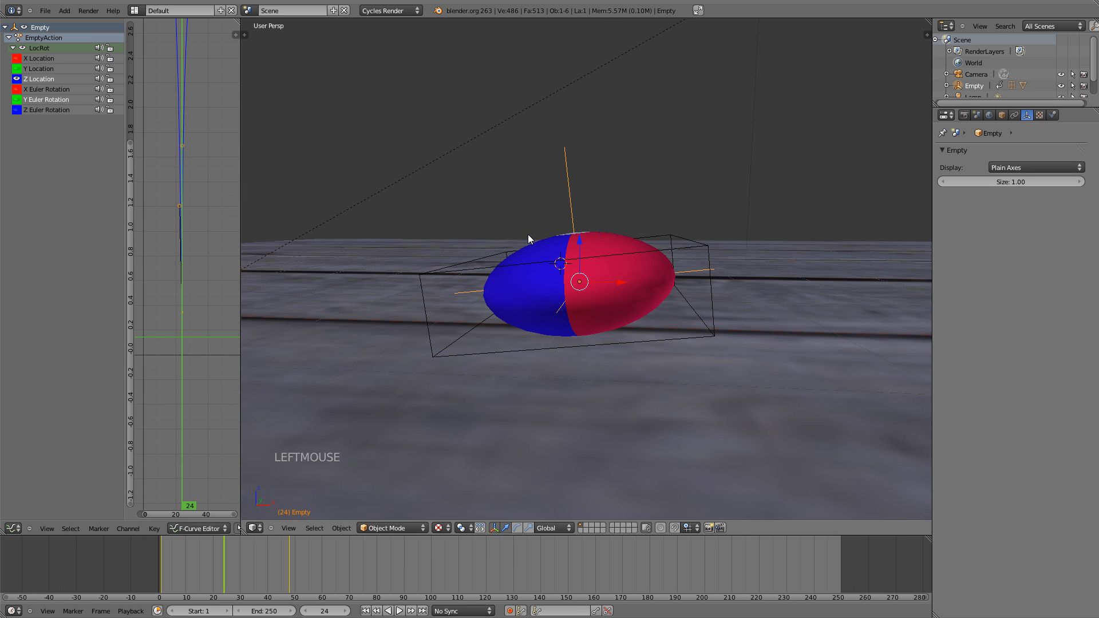
key(KP_0)
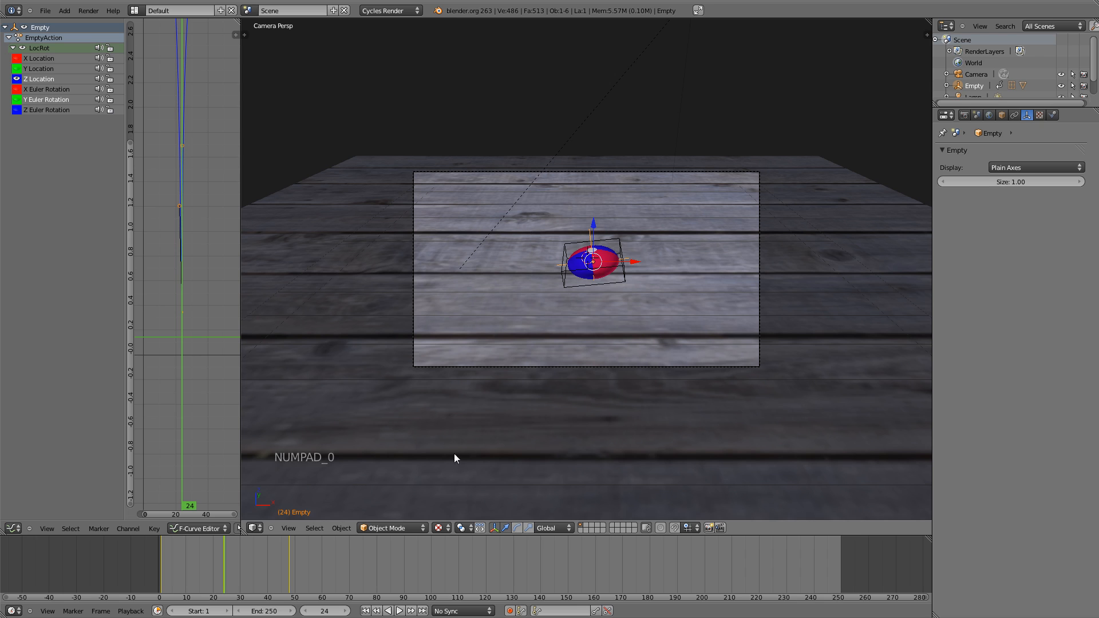
Preview the bounce from frame 1, set the animation's end frame to 50 and replay the shortened loop.
click(365, 611)
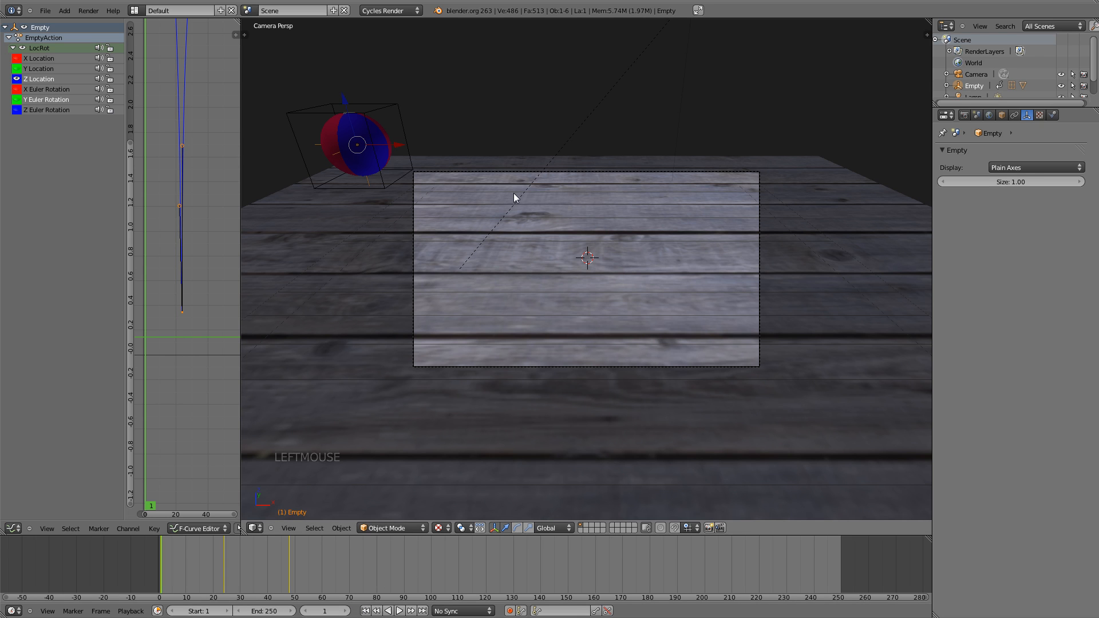
key(alt+a)
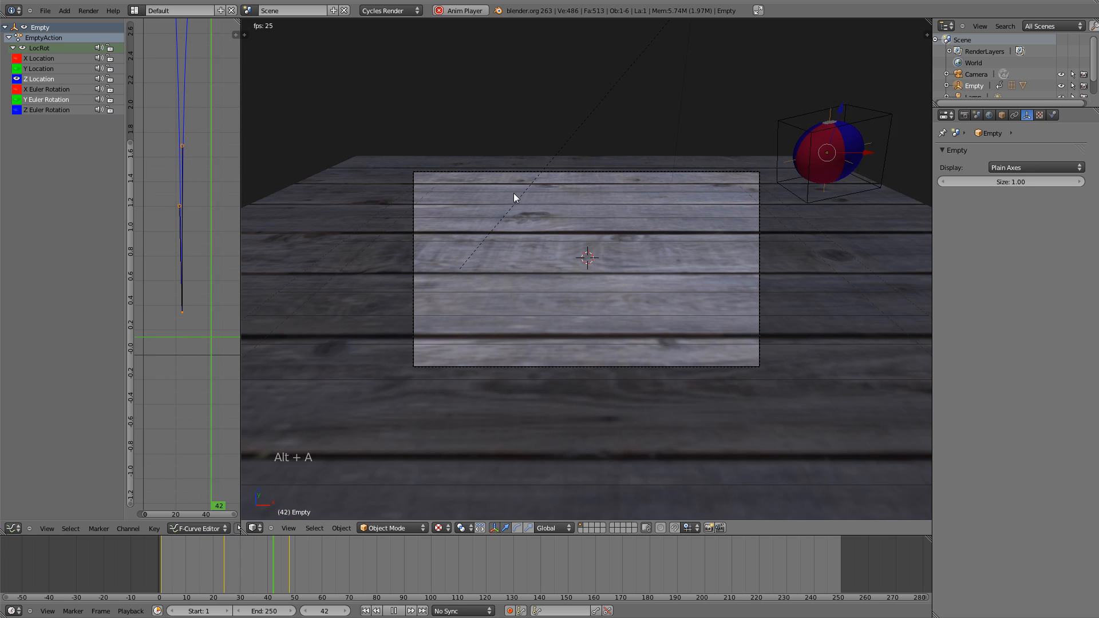
key(alt+a)
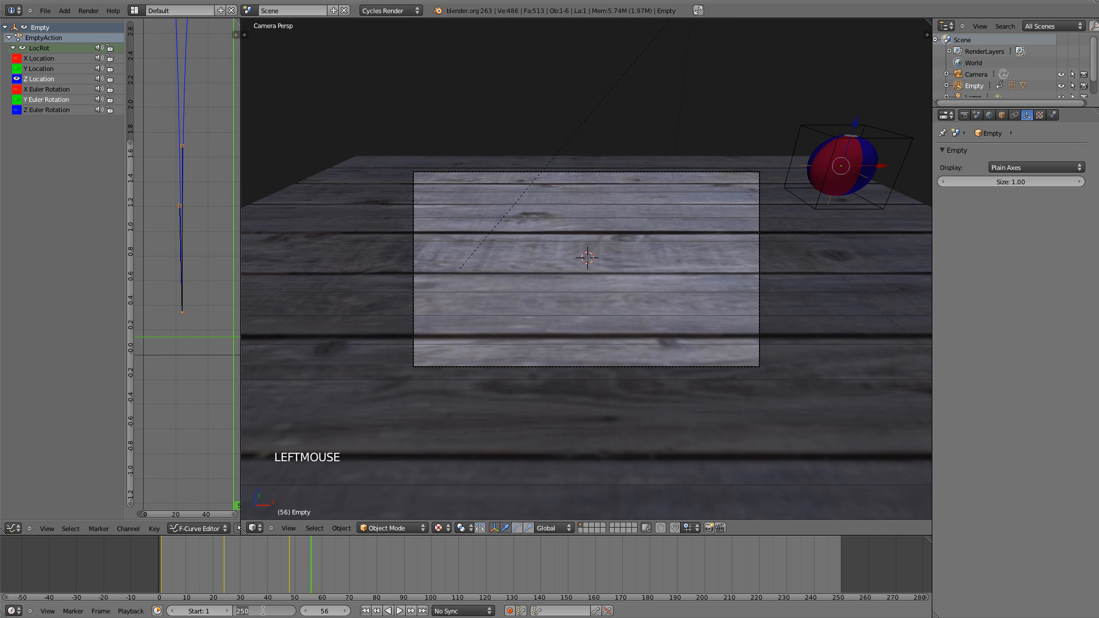
key(Return)
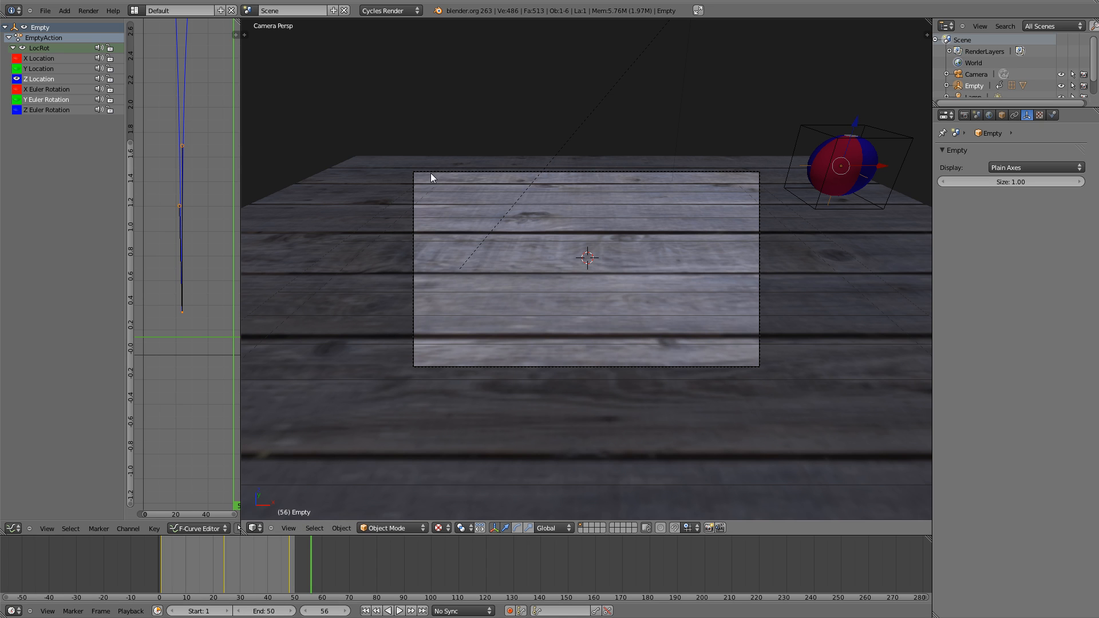
key(alt+a)
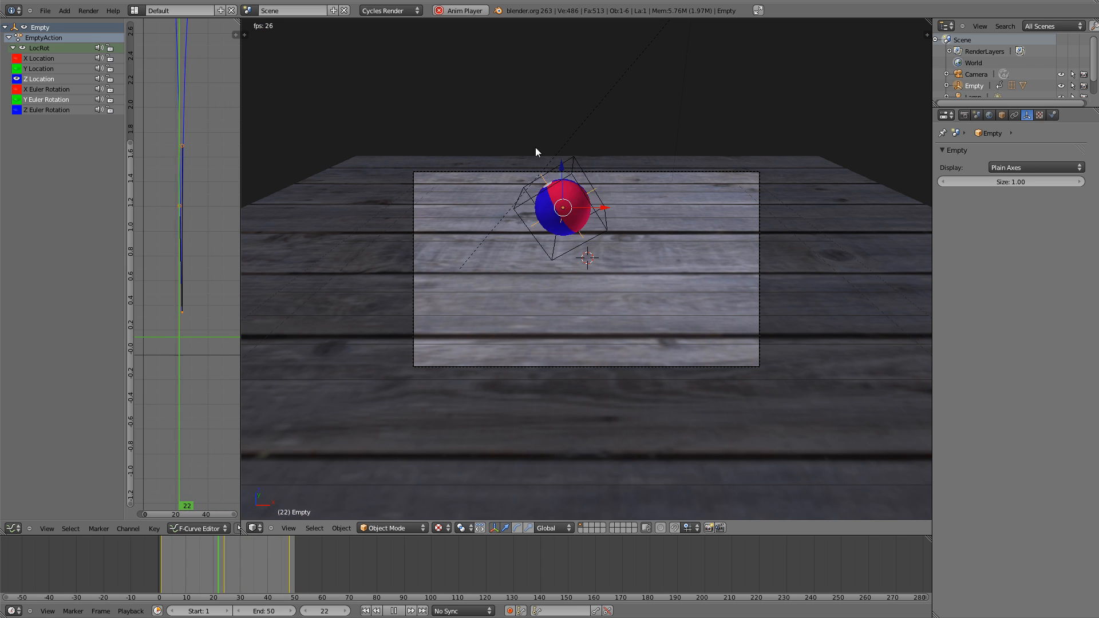
Select the camera and raise its Passepartout alpha to 1.000 so everything outside the frame is black.
right_click(631, 172)
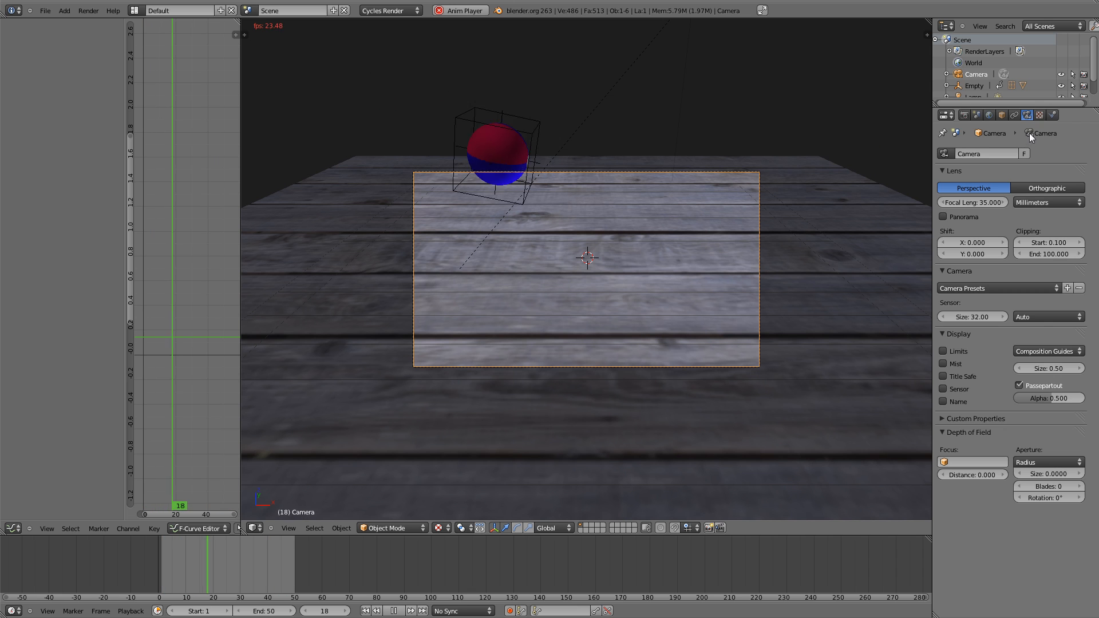
drag(1047, 400, 1098, 397)
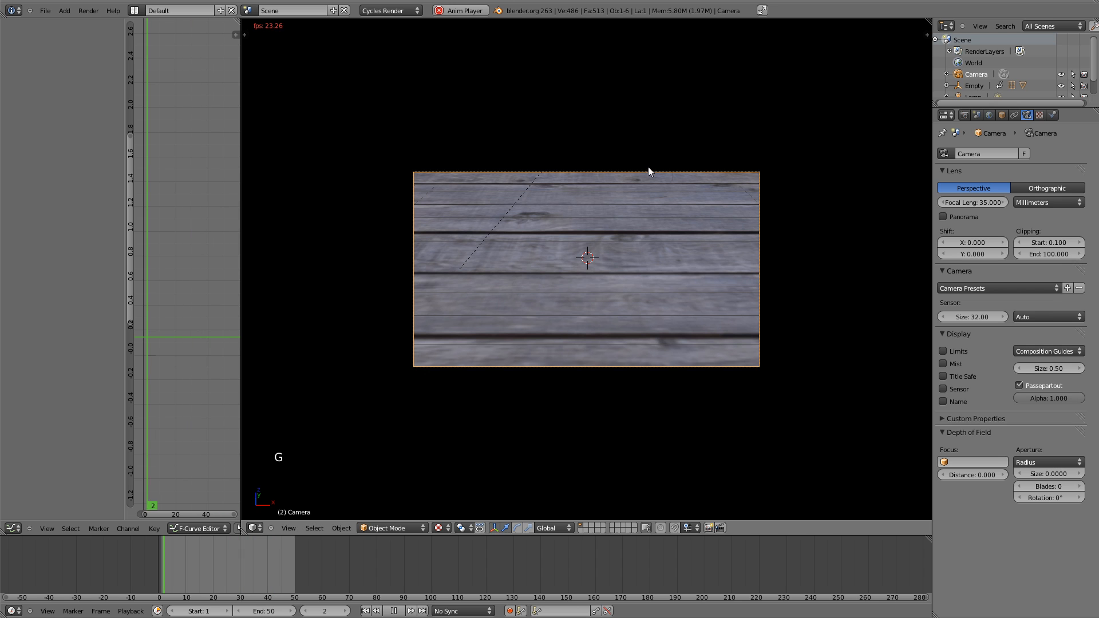
right_click(631, 266)
key(r)
key(r)
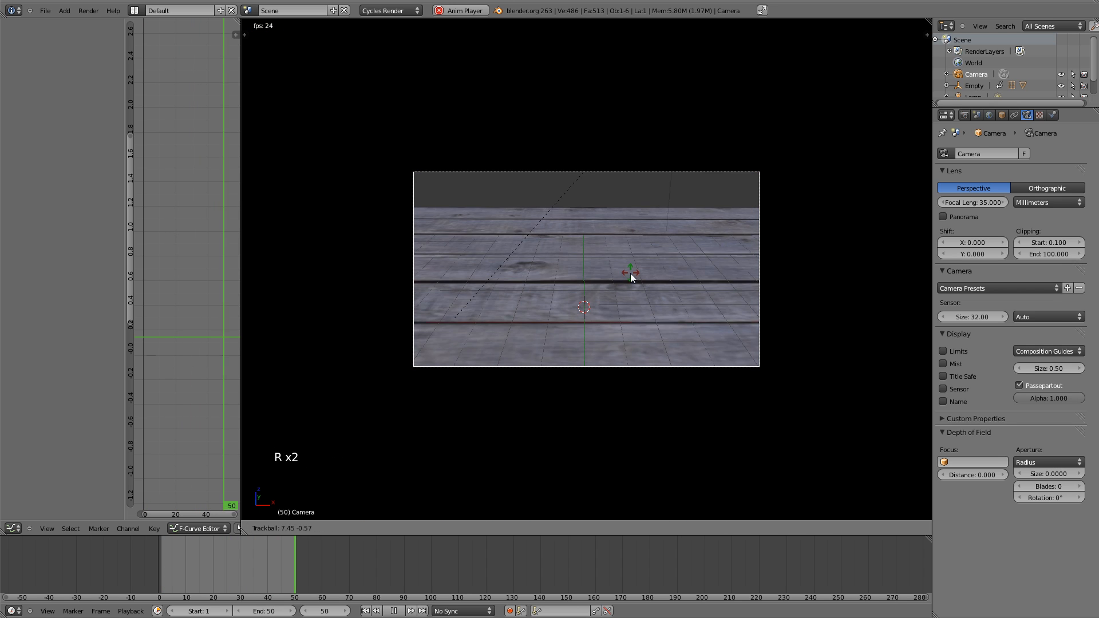
right_click(630, 275)
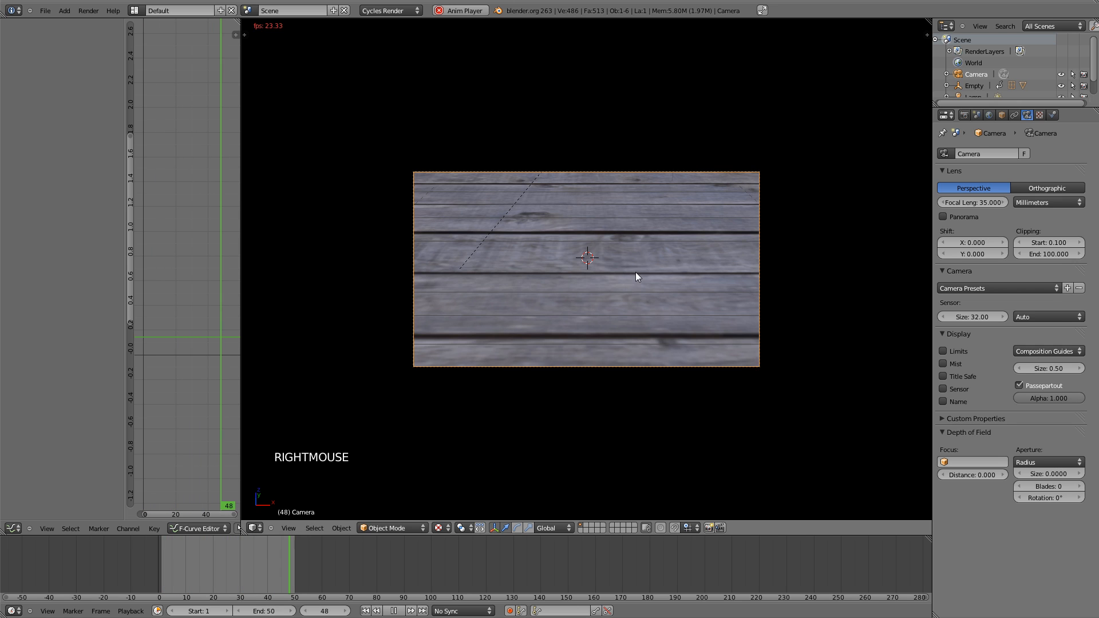
Stop playback, leave the camera view, select the Empty and widen the F-Curve Editor to show its Z Location curve.
middle_drag(642, 198, 649, 193)
key(alt+a)
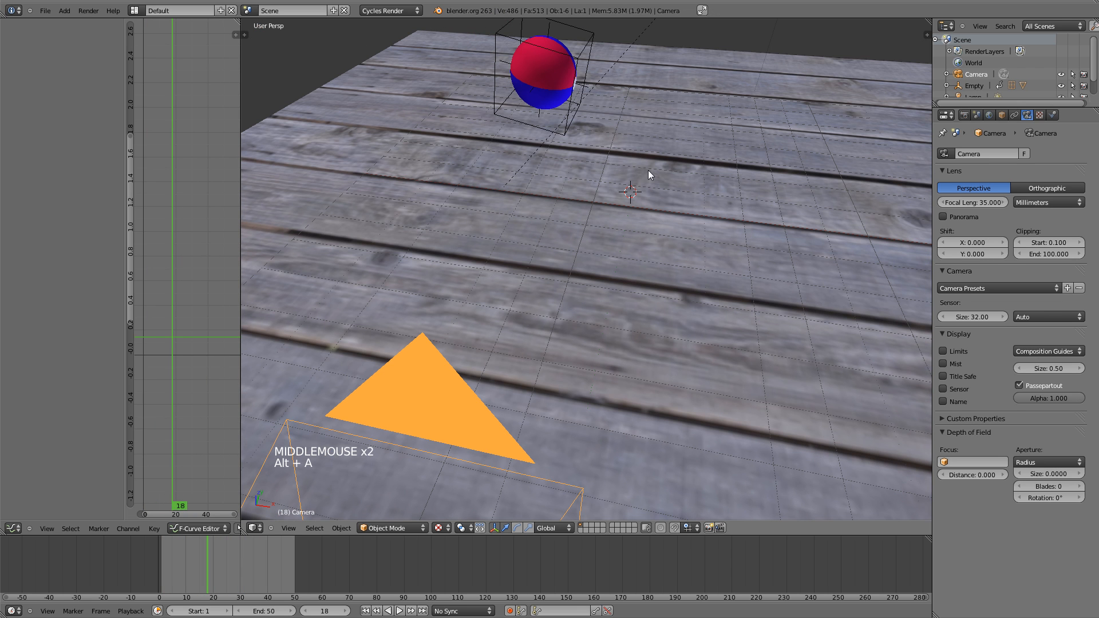
right_click(538, 115)
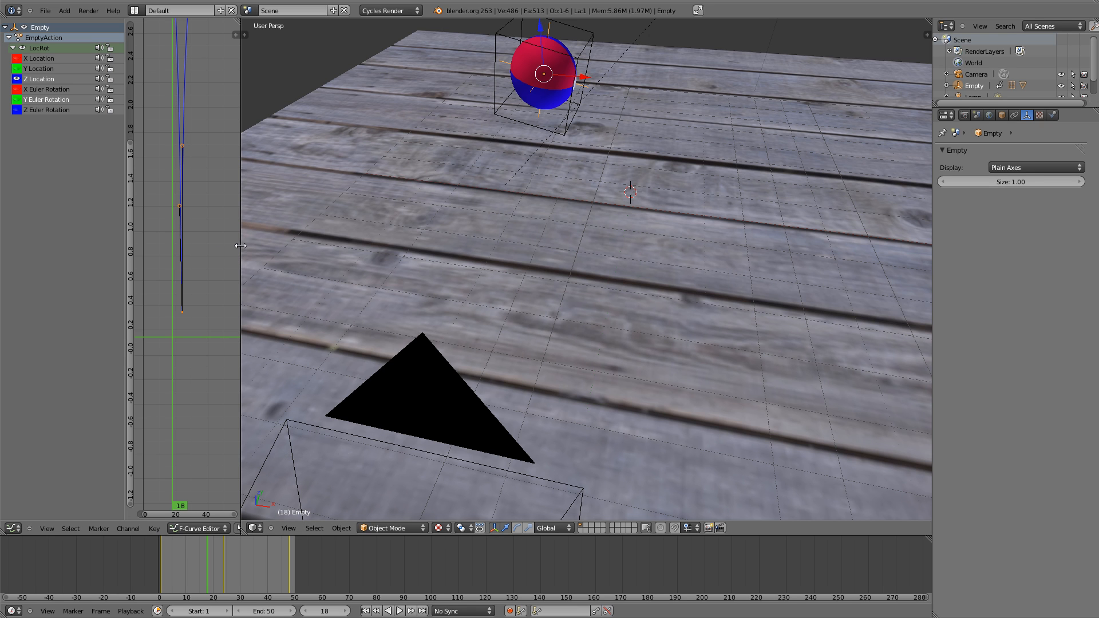
drag(241, 246, 469, 245)
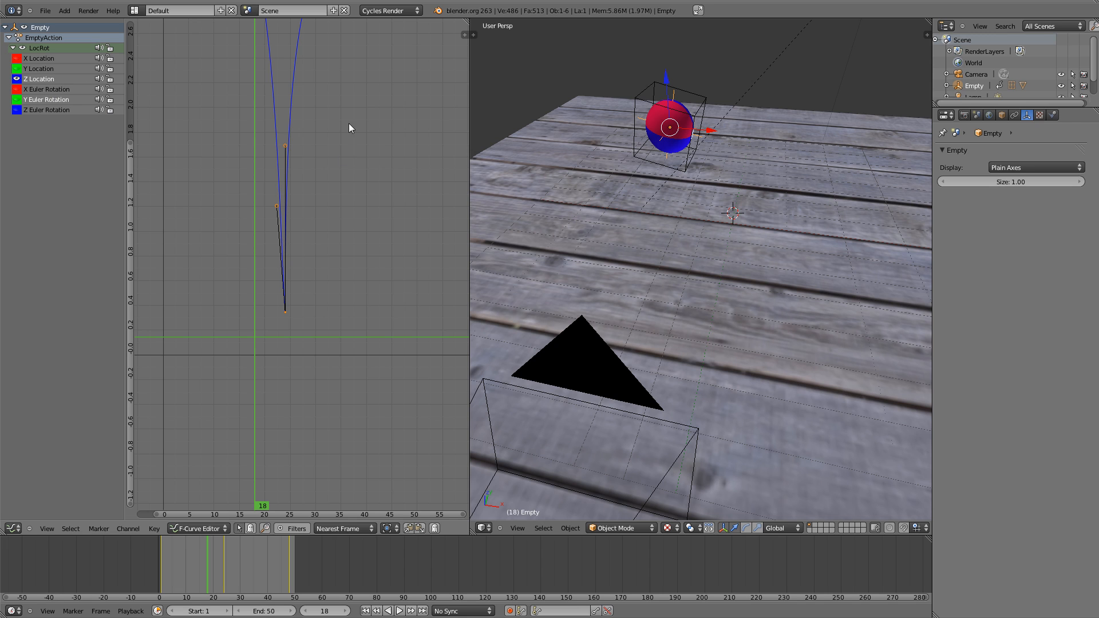
middle_drag(351, 127, 345, 240)
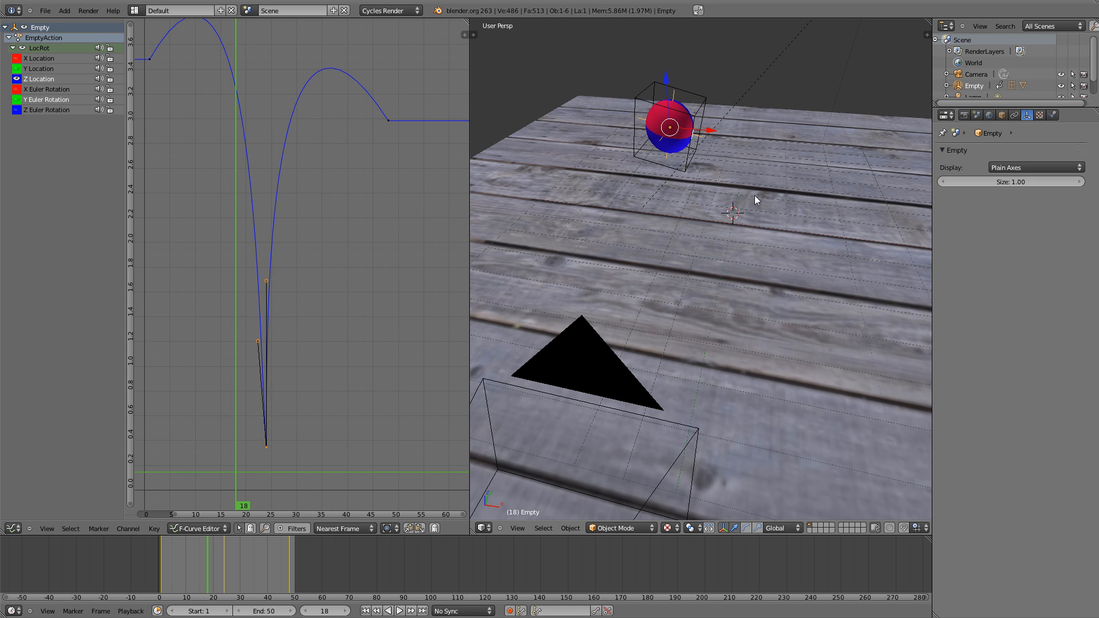
Restart playback, select all keyframes of the Z Location curve and view the floor from a lower angle.
key(alt+a)
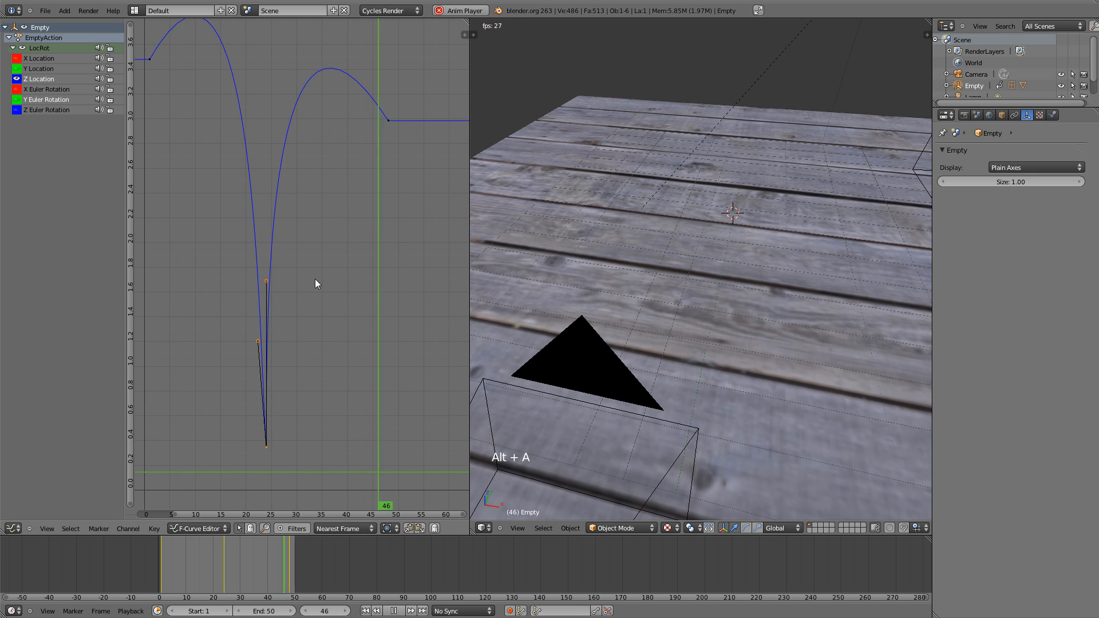
key(a)
key(a)
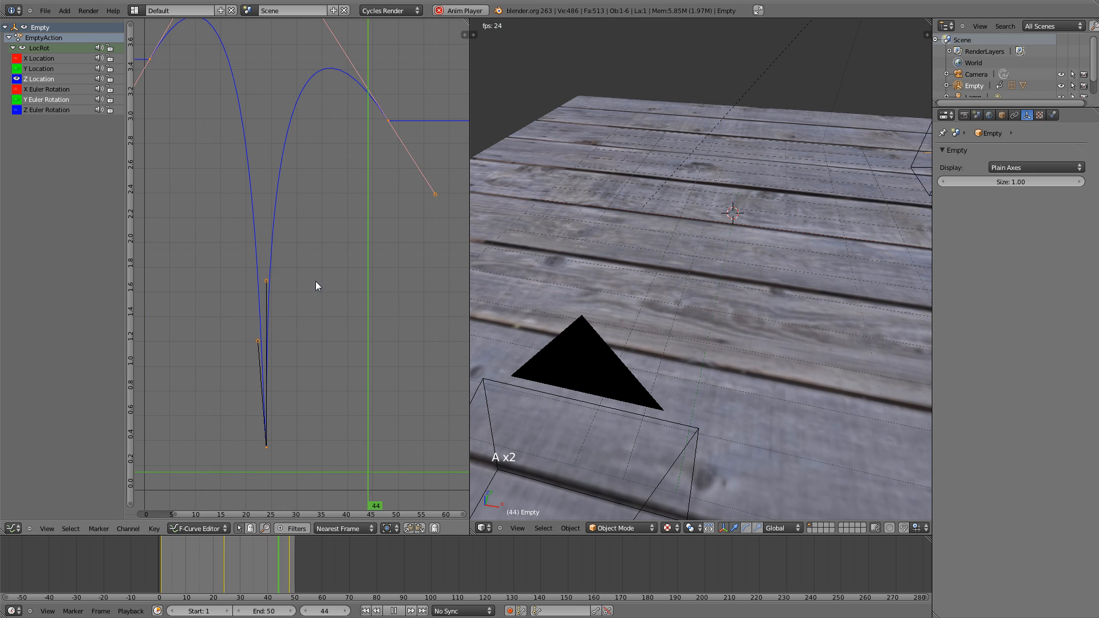
middle_drag(712, 233, 733, 184)
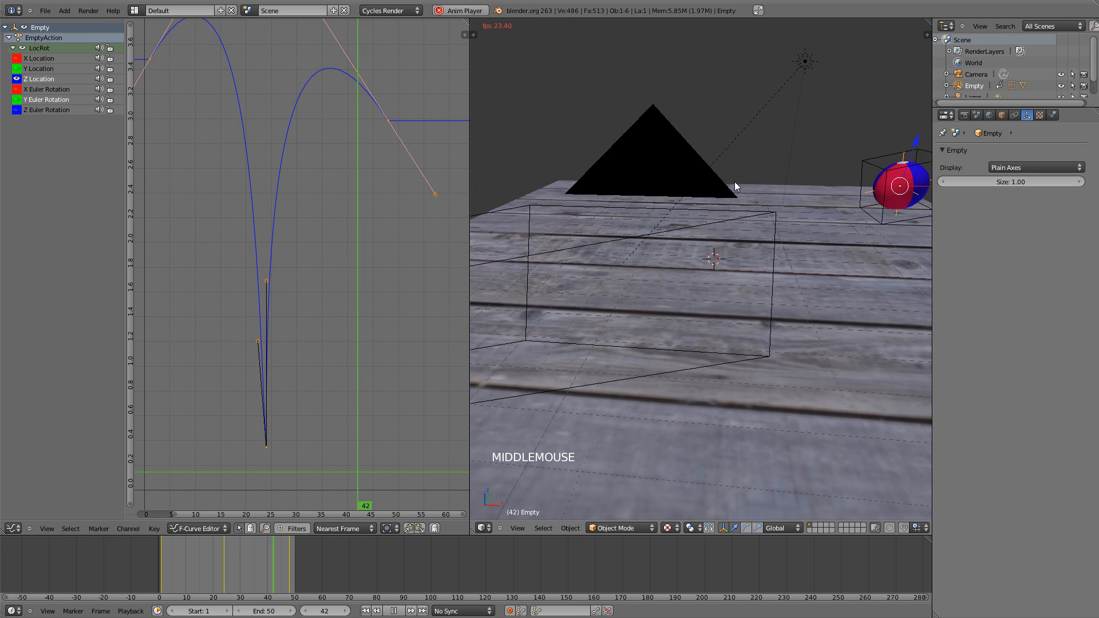
scroll(605, 240, down, 2)
Try to flatten the whole Z Location curve by scaling it along the value axis with the current pivot, and undo it.
key(s)
key(s)
key(s)
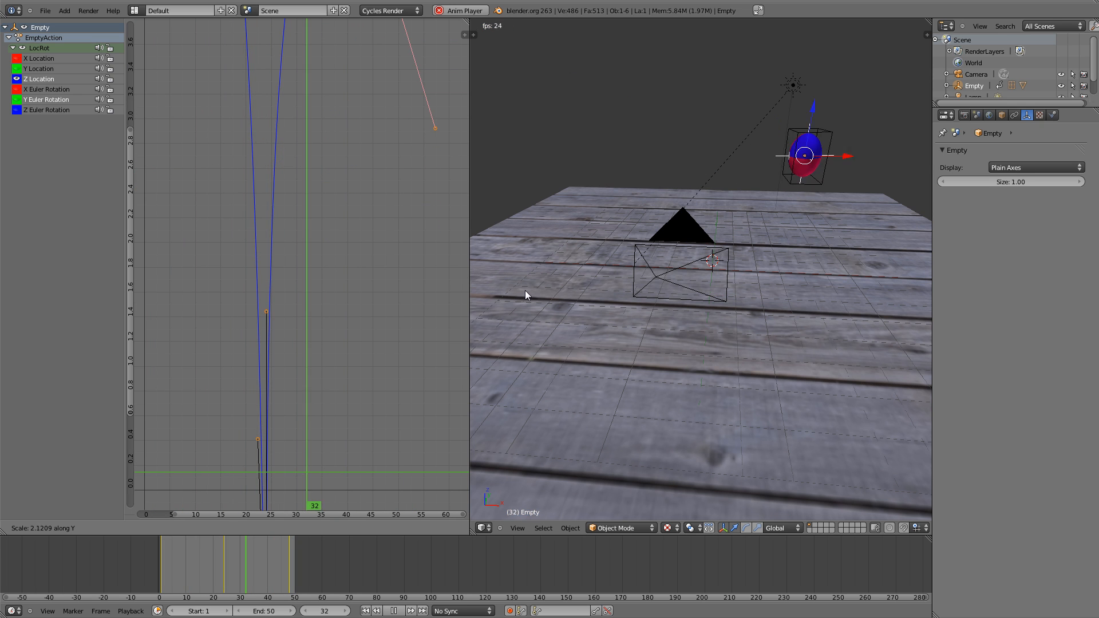
right_click(321, 297)
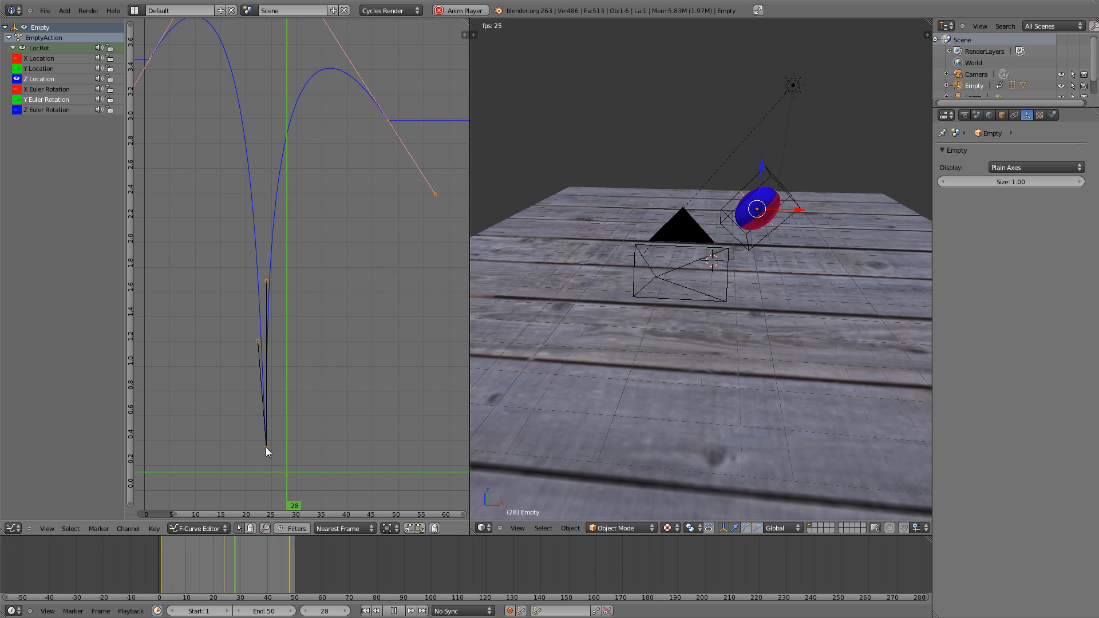
key(s)
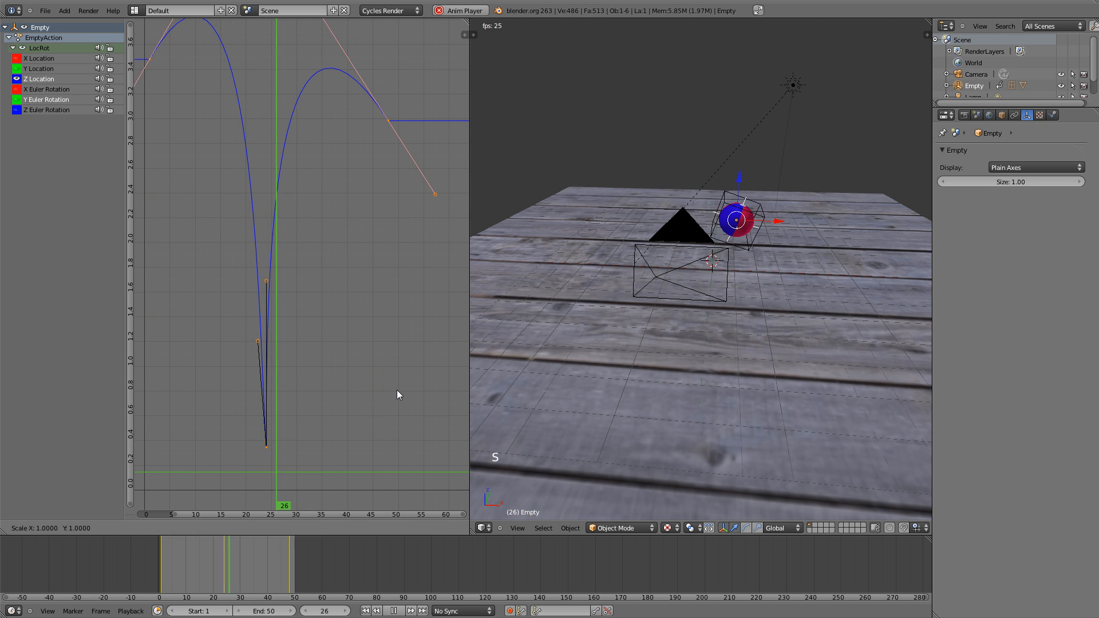
click(304, 276)
middle_drag(768, 270, 773, 203)
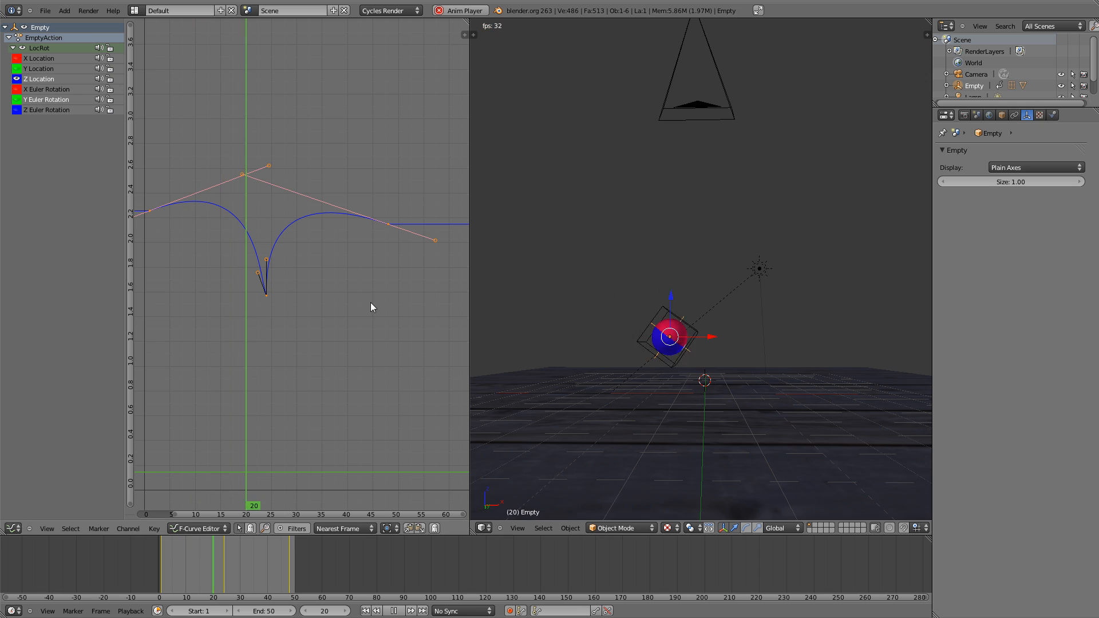
key(ctrl+z)
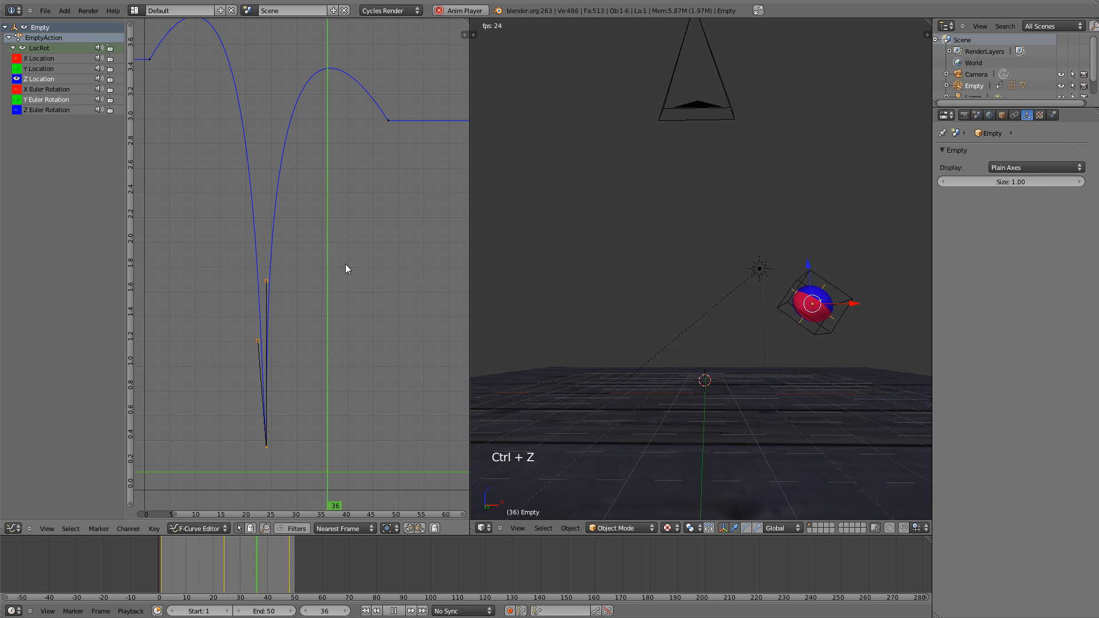
Place the 2D cursor on the Z Location impact keyframe at frame 24 and set the pivot point to 2D Cursor.
click(267, 448)
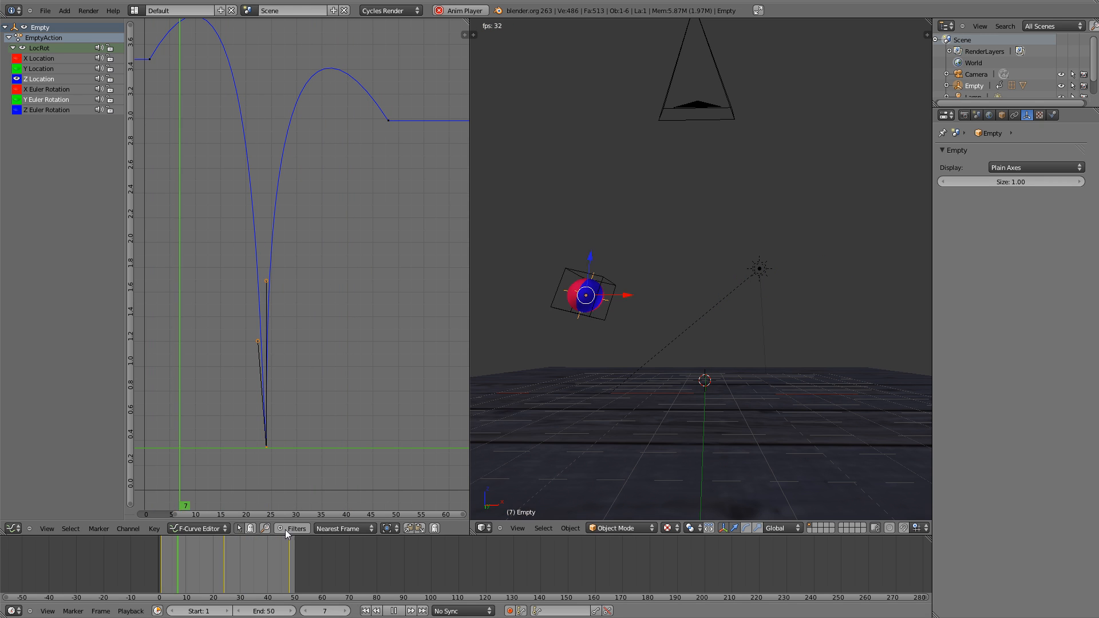
click(393, 529)
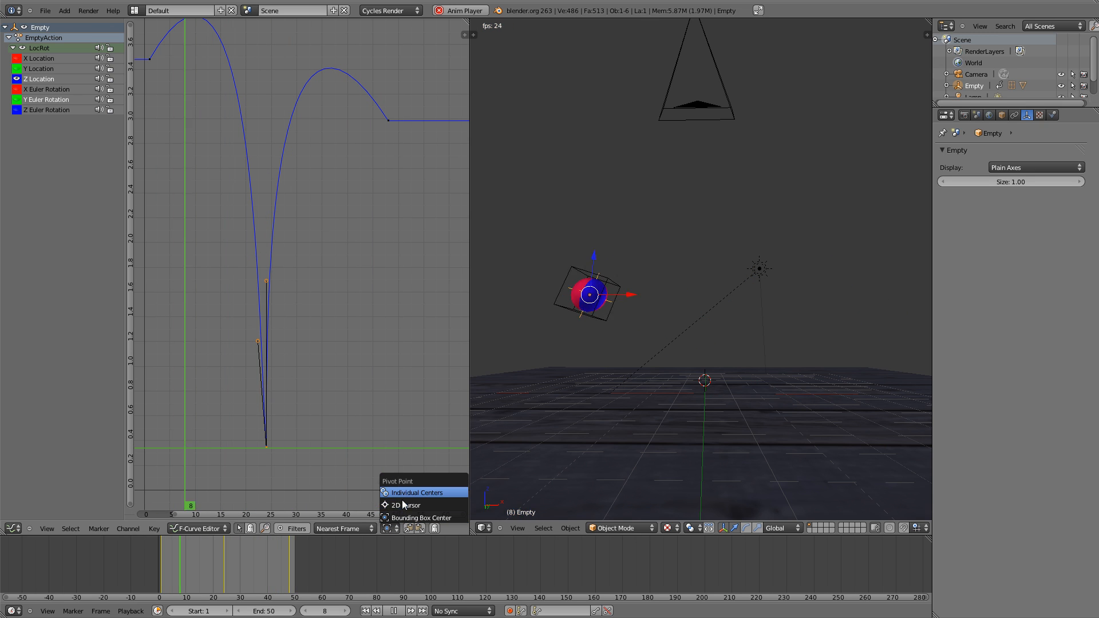
click(401, 506)
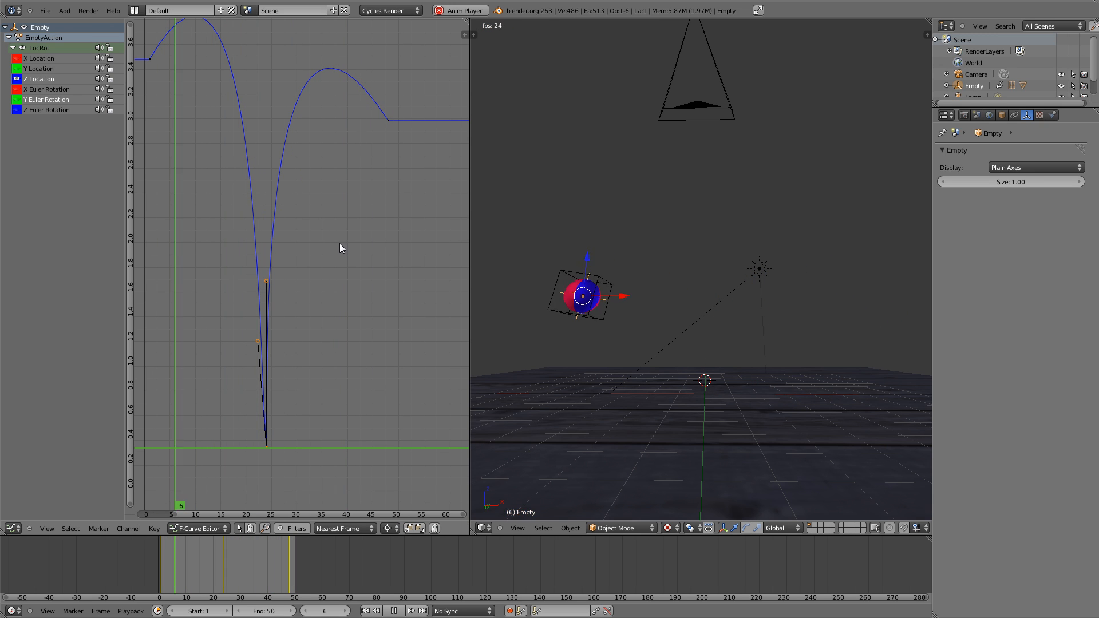
Scale all Z Location keyframes along Y to less than half their height above the impact keyframe, judging the bounce through the camera.
key(a)
key(a)
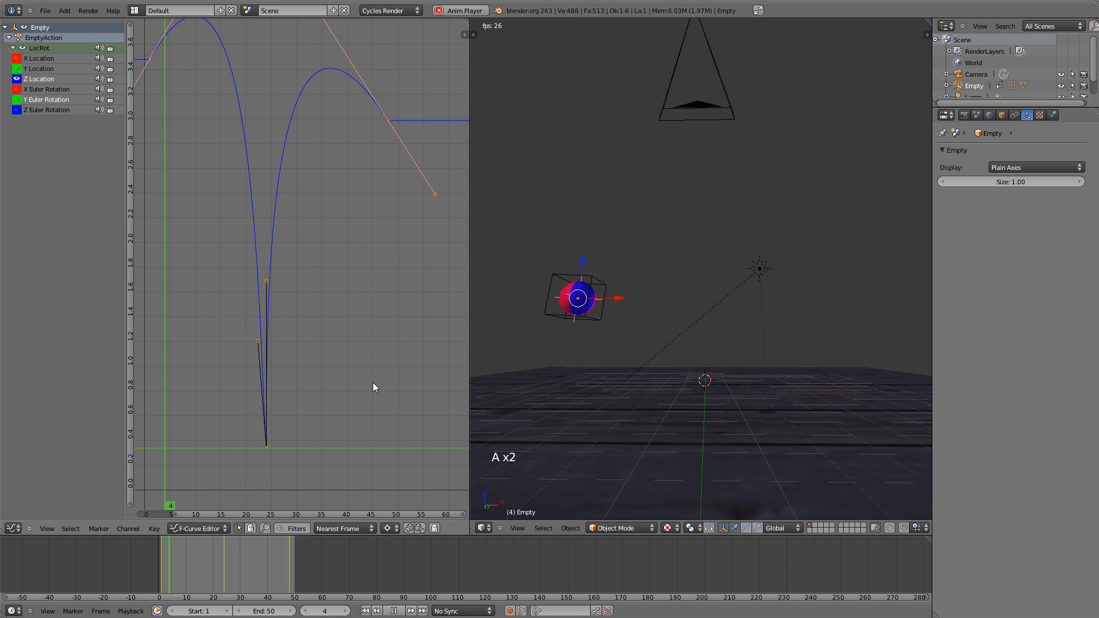
key(s)
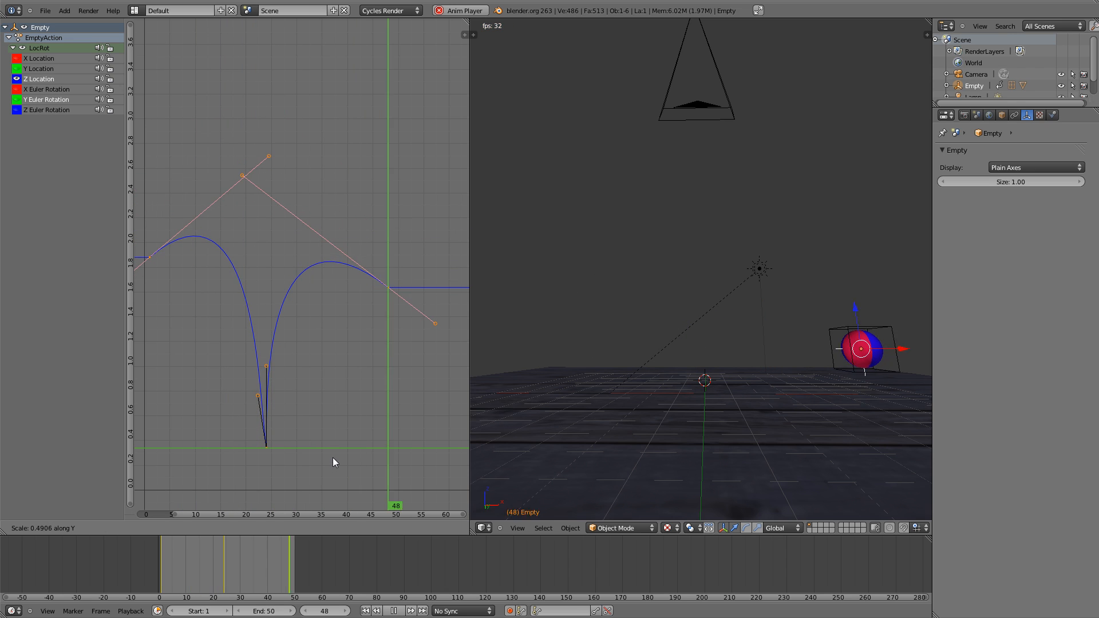
right_click(436, 344)
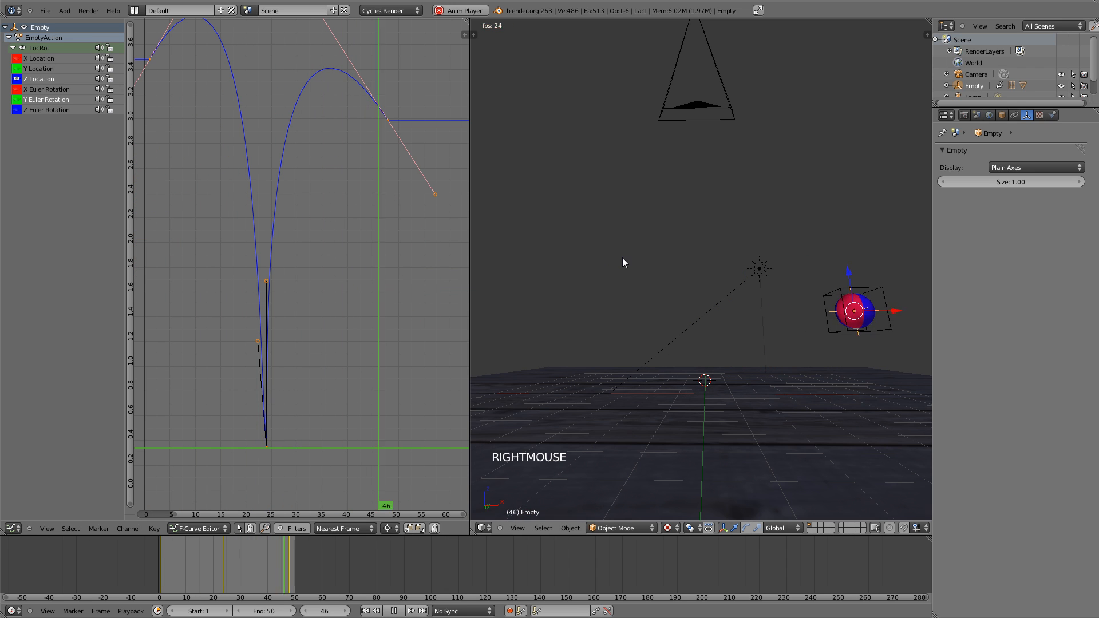
key(KP_0)
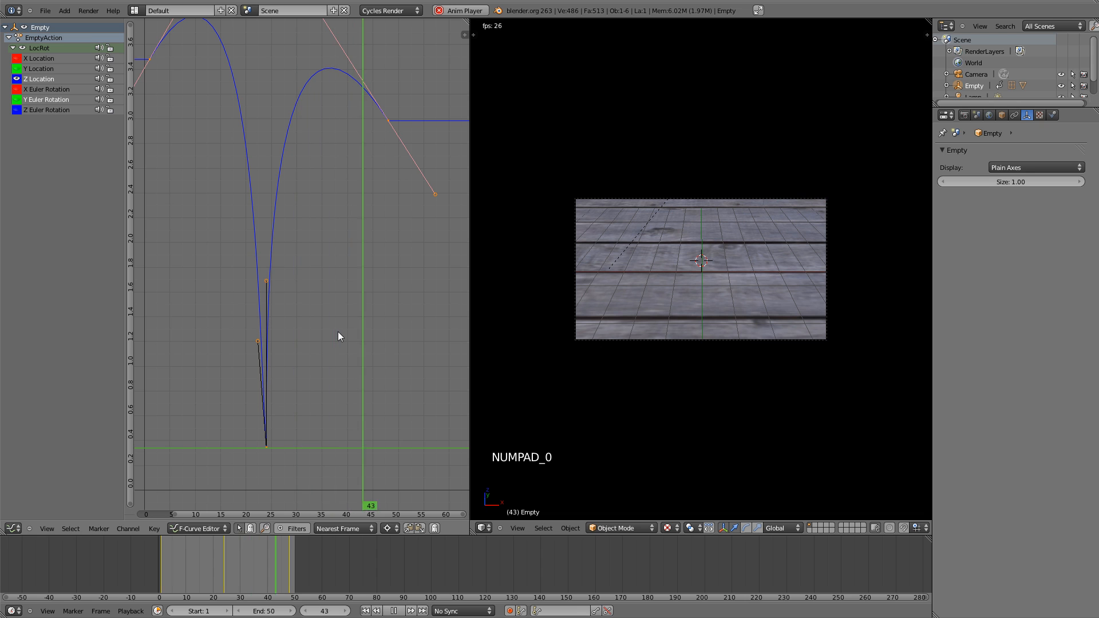
key(s)
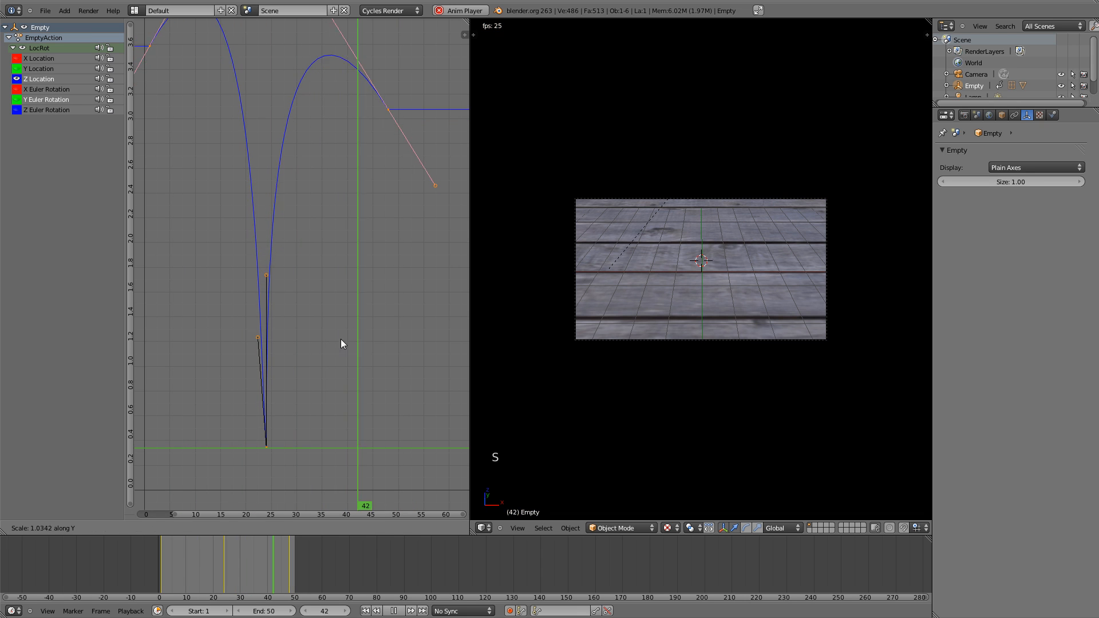
key(y)
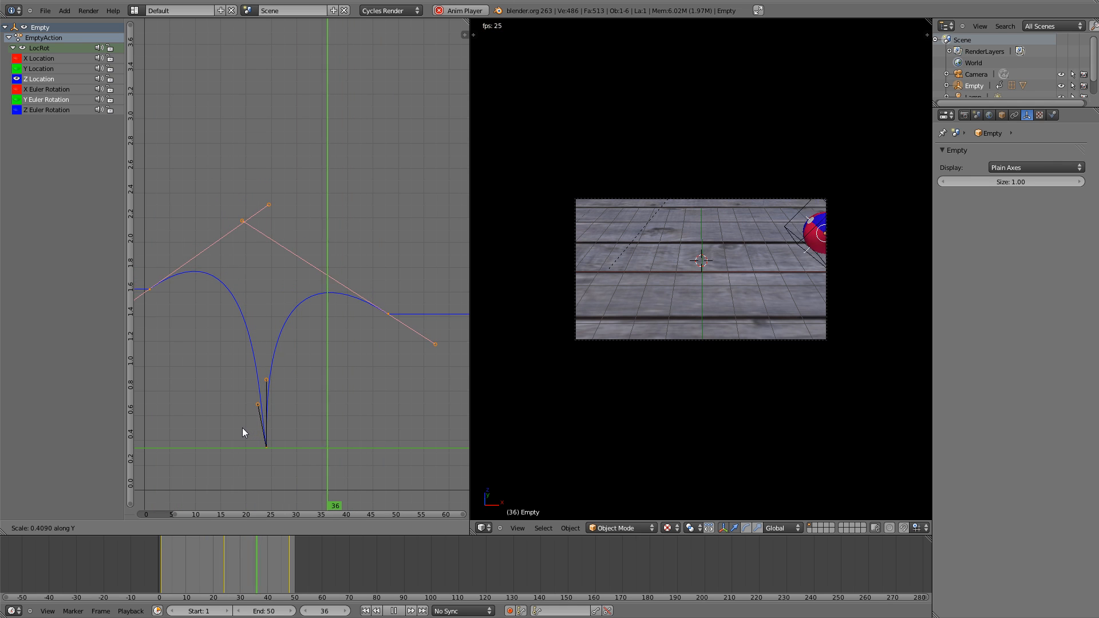
click(249, 424)
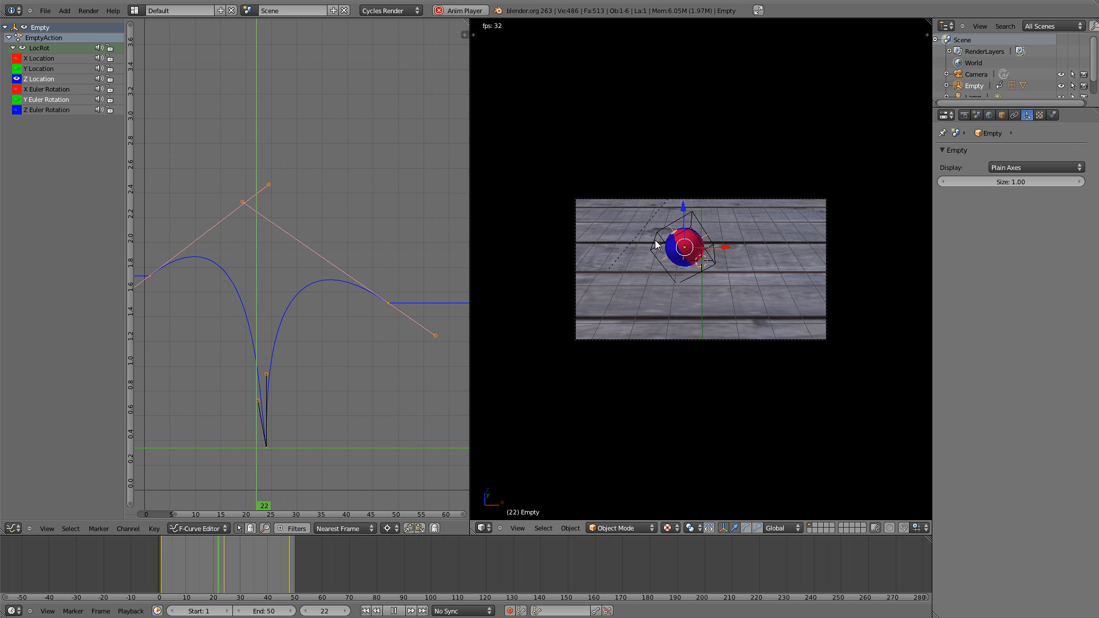
Stop playback, hide the lattice and the Empty, and play the animation again through the camera.
key(alt+a)
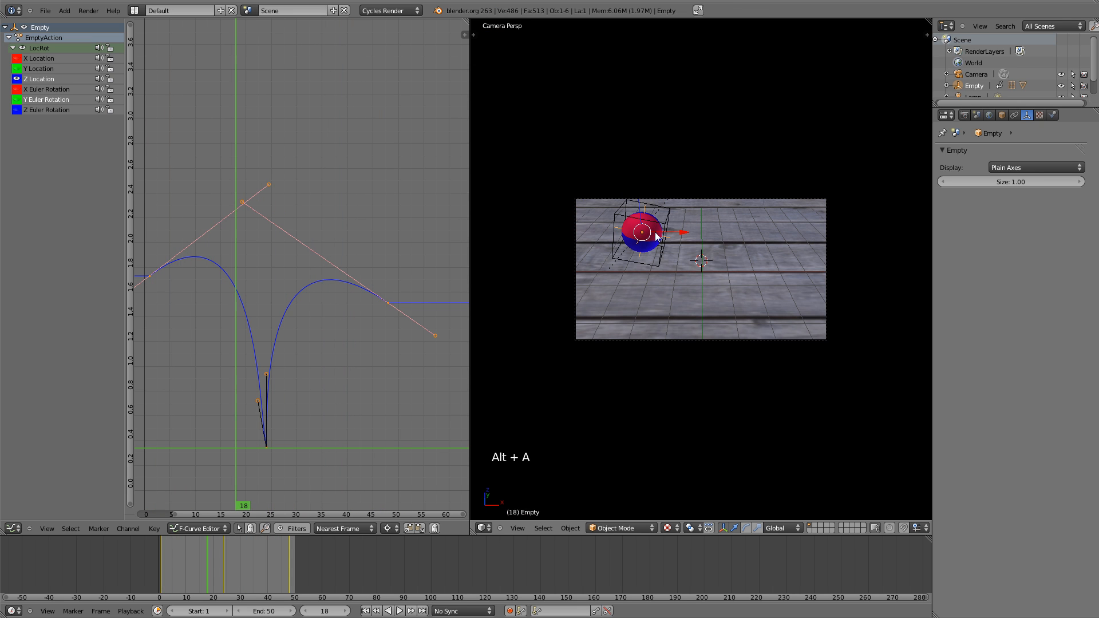
right_click(667, 227)
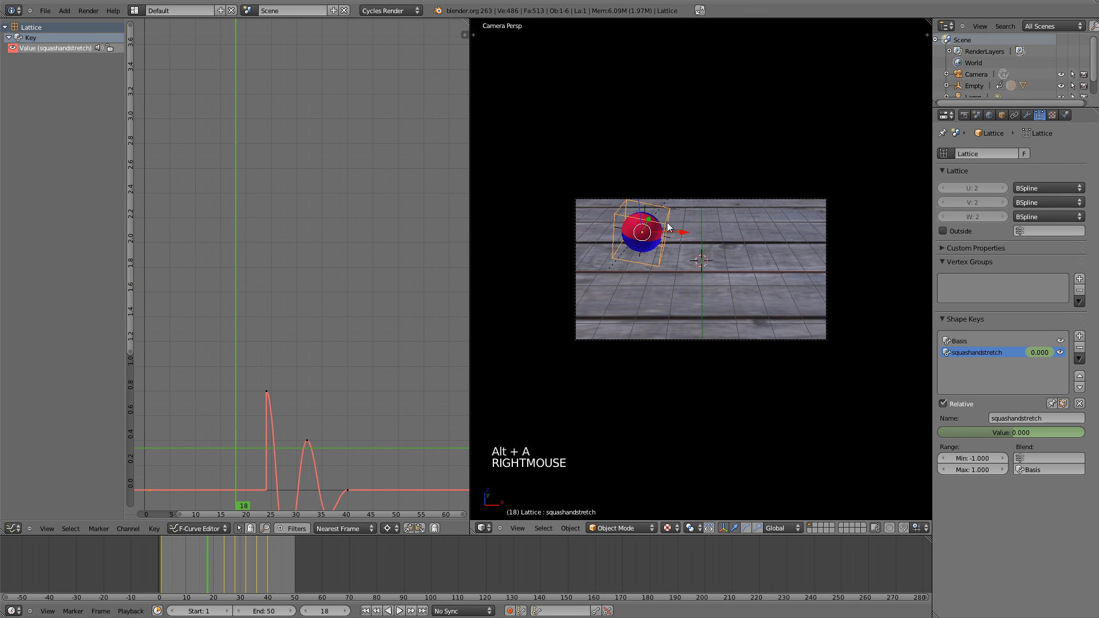
shift+right_click(619, 232)
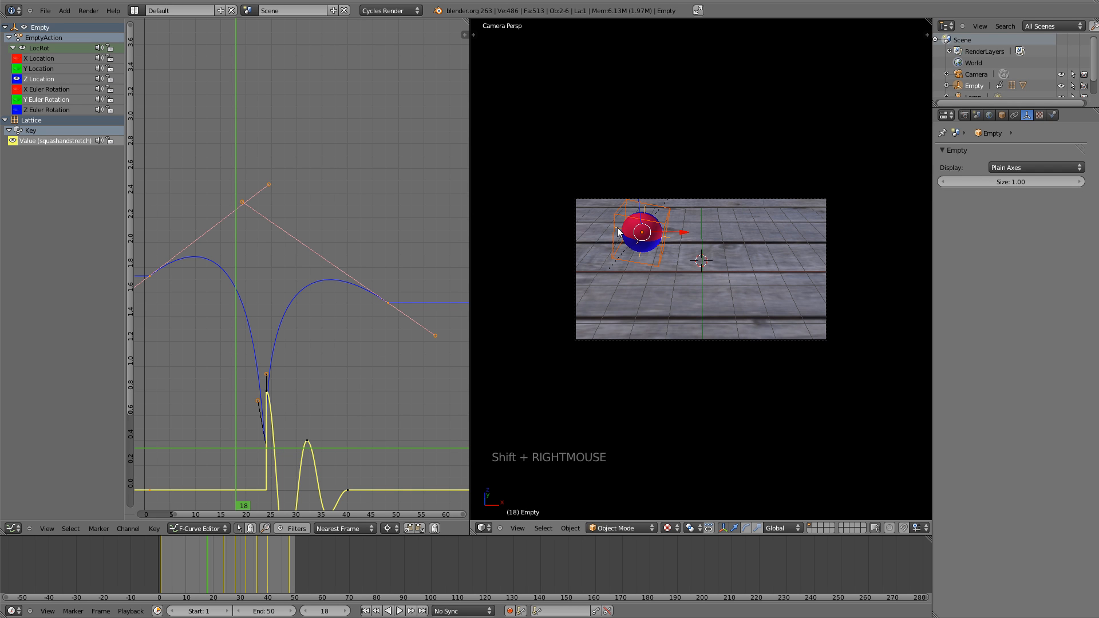
key(h)
key(alt+a)
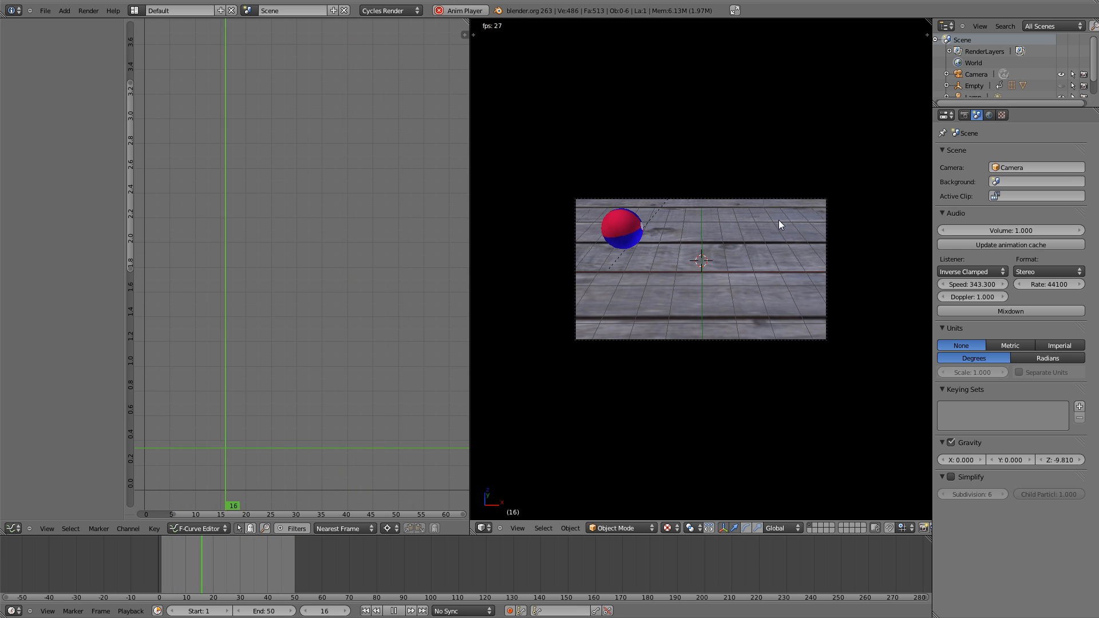
Unhide the lattice and the Empty, select only the Empty to show its curves, and play the animation again.
key(alt+h)
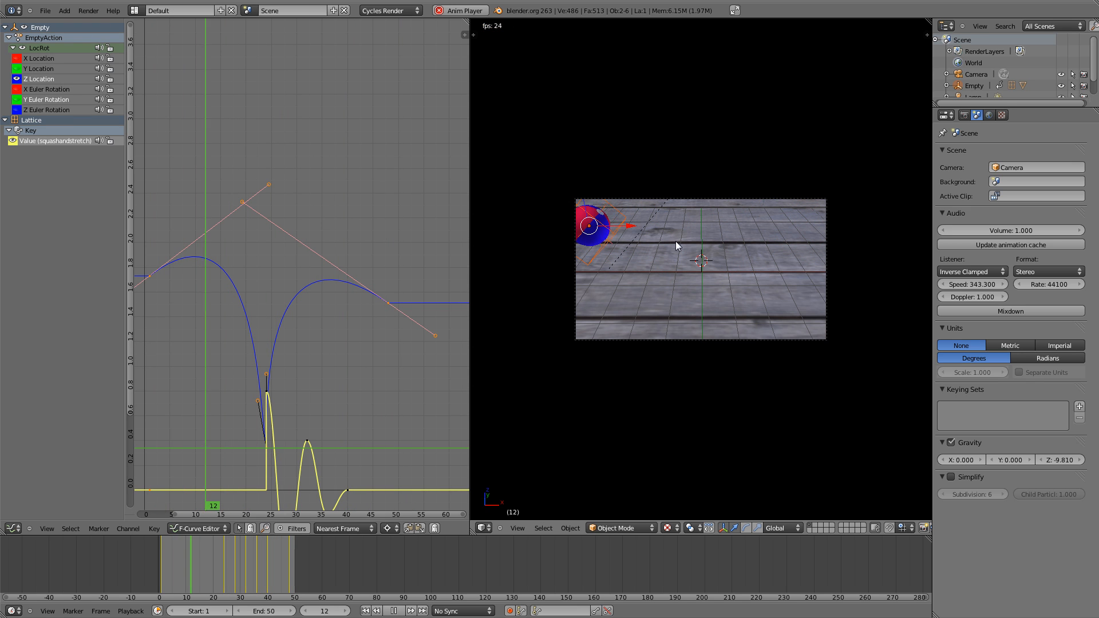
key(alt+a)
right_click(620, 231)
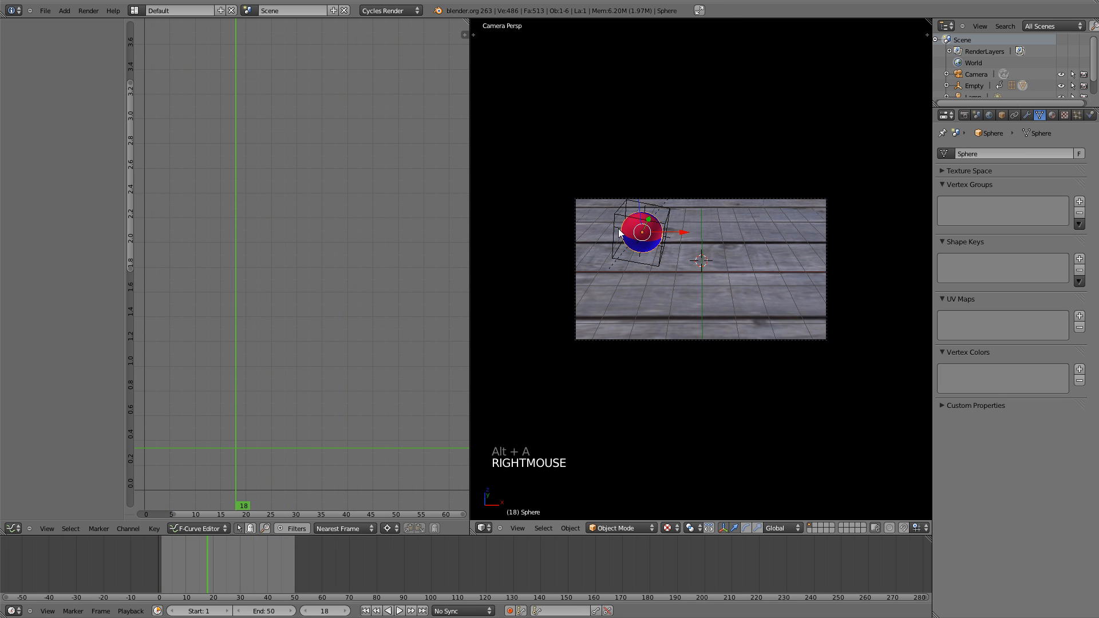
right_click(619, 231)
key(alt+a)
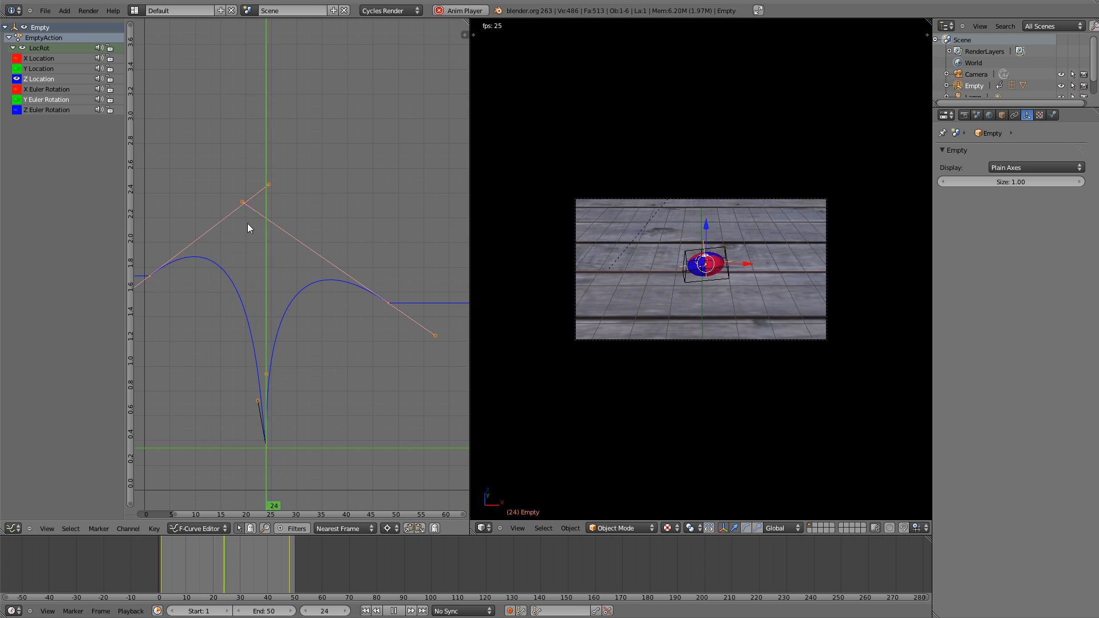
right_click(264, 186)
key(g)
key(g)
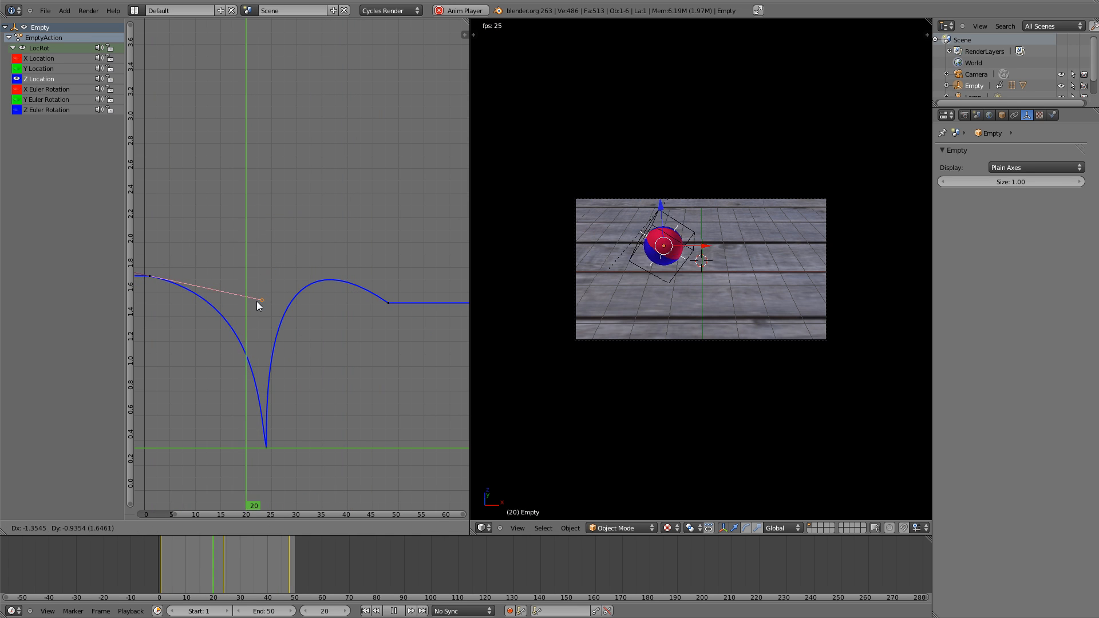
right_click(280, 247)
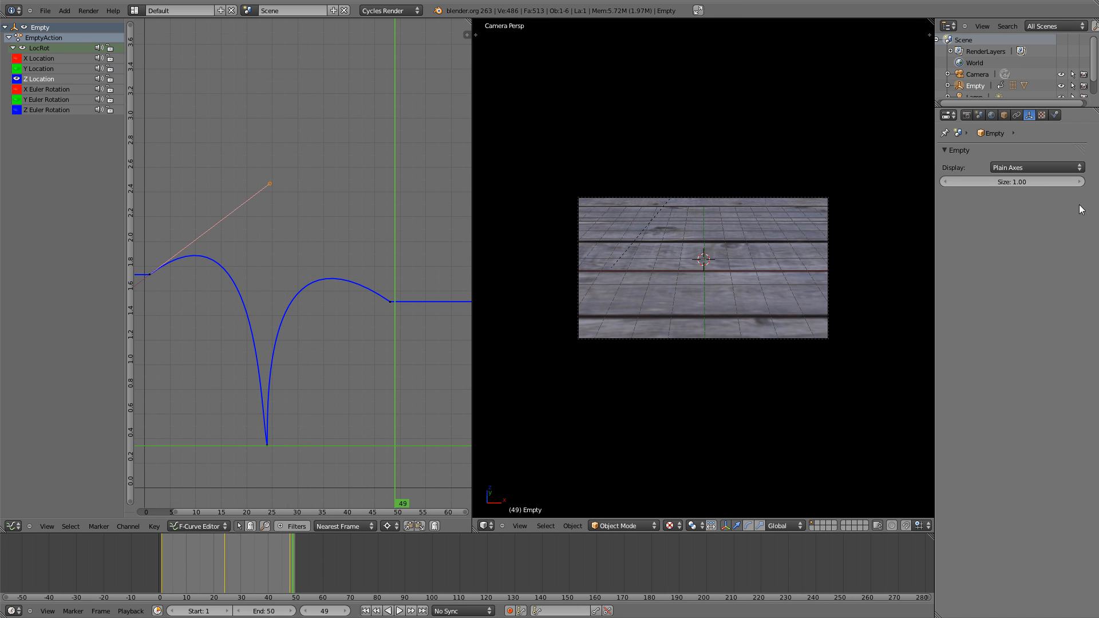
Replay the start of the animation through the camera and stop it before the ball hits the floor.
middle_click(1053, 259)
key(alt+a)
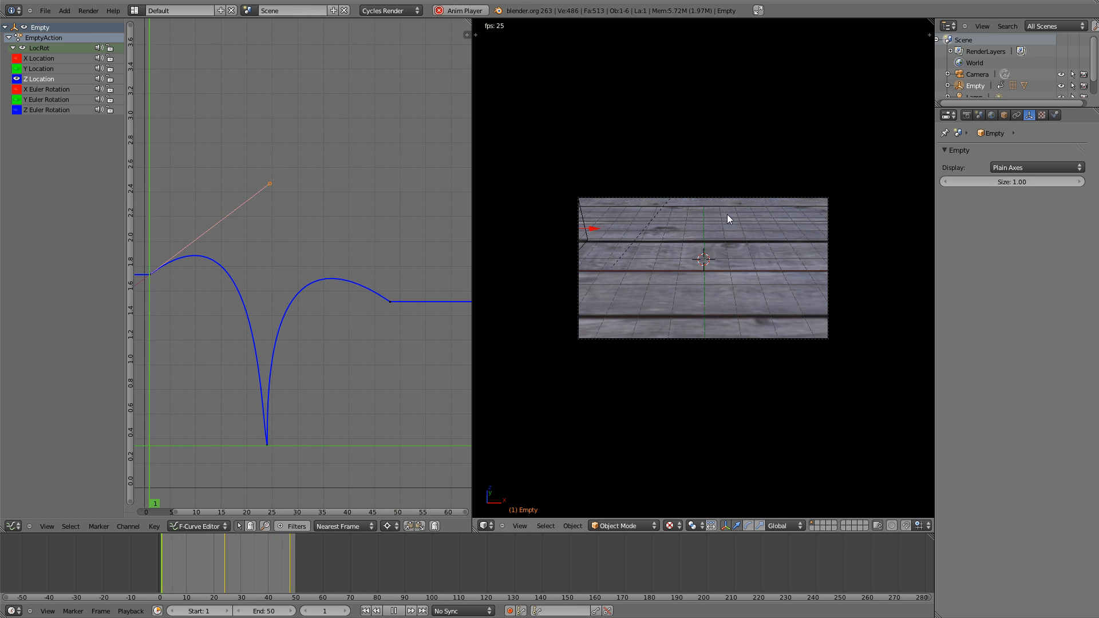
key(alt+a)
Rotate the ball about 61° in front view and trackball-rotate it so its white cap turns toward the viewer.
middle_drag(662, 250, 633, 239)
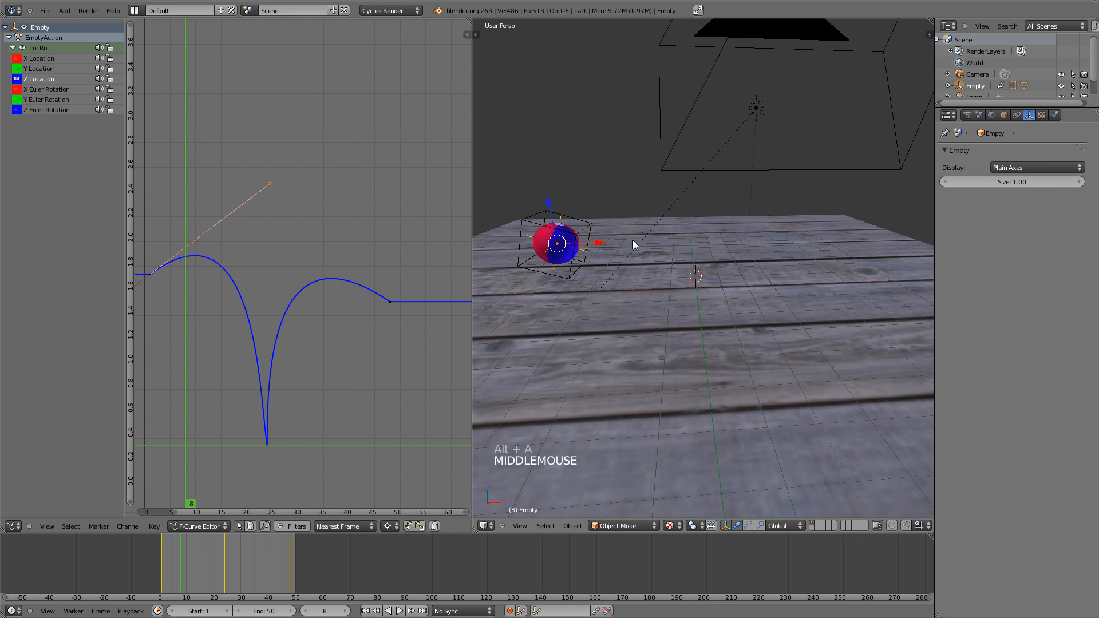
right_click(541, 238)
key(KP_Decimal)
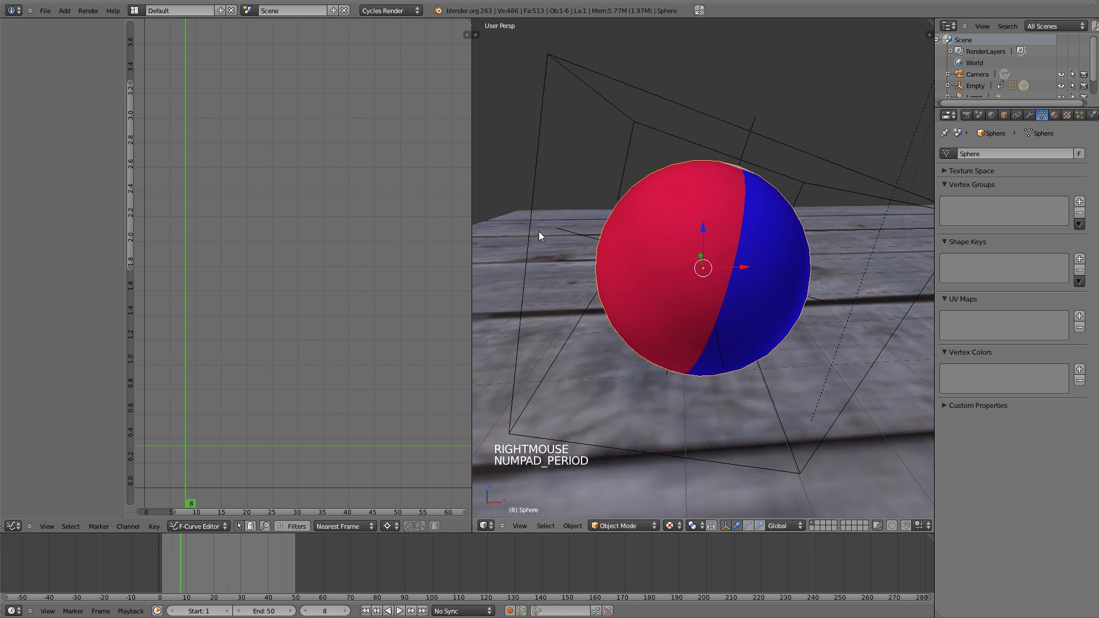
key(KP_1)
key(r)
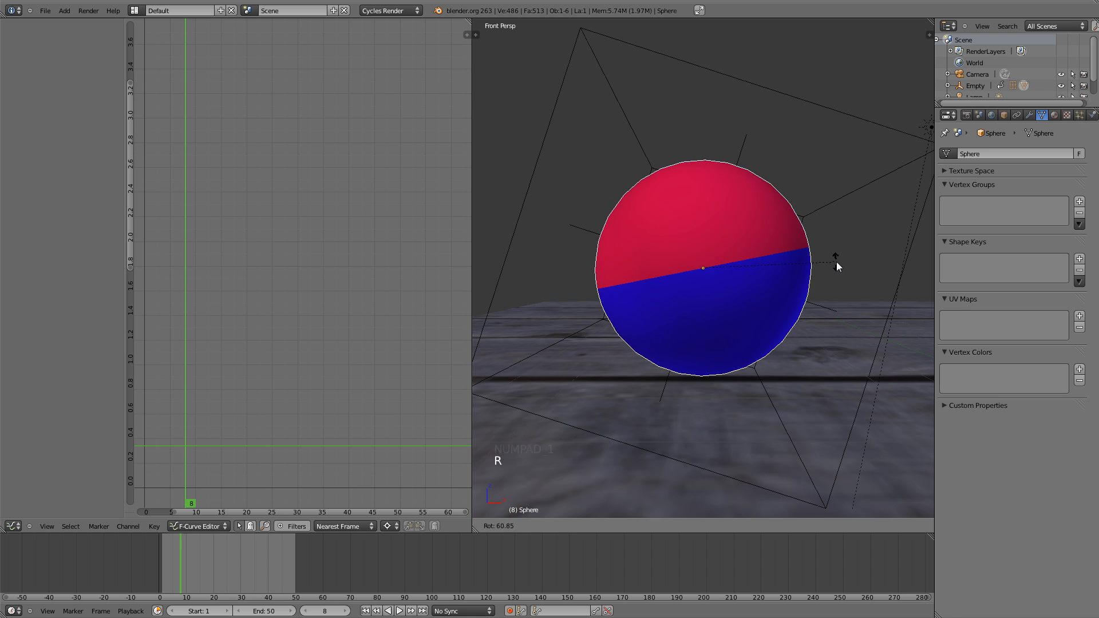
click(837, 262)
key(r)
key(r)
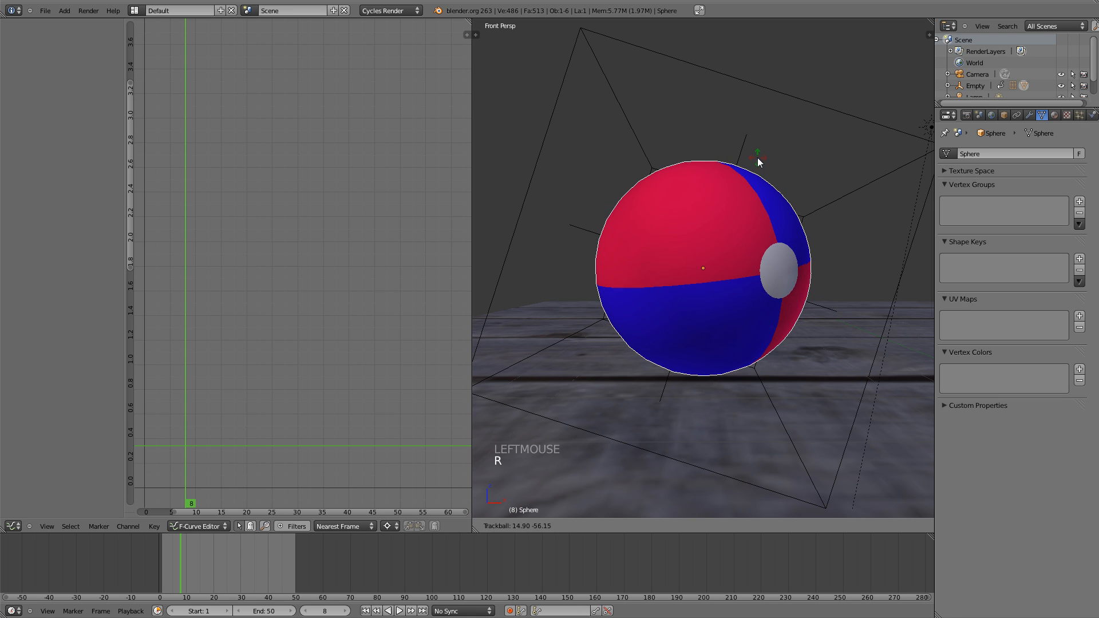
click(748, 158)
Check the ball's new orientation by playing the animation through the camera.
key(KP_0)
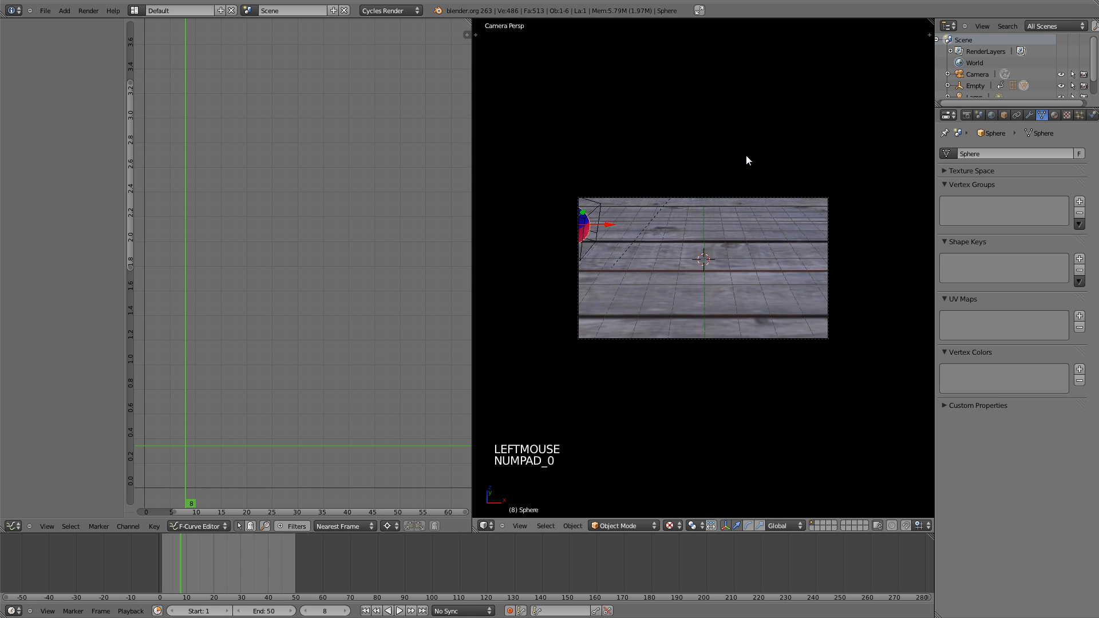
key(alt+a)
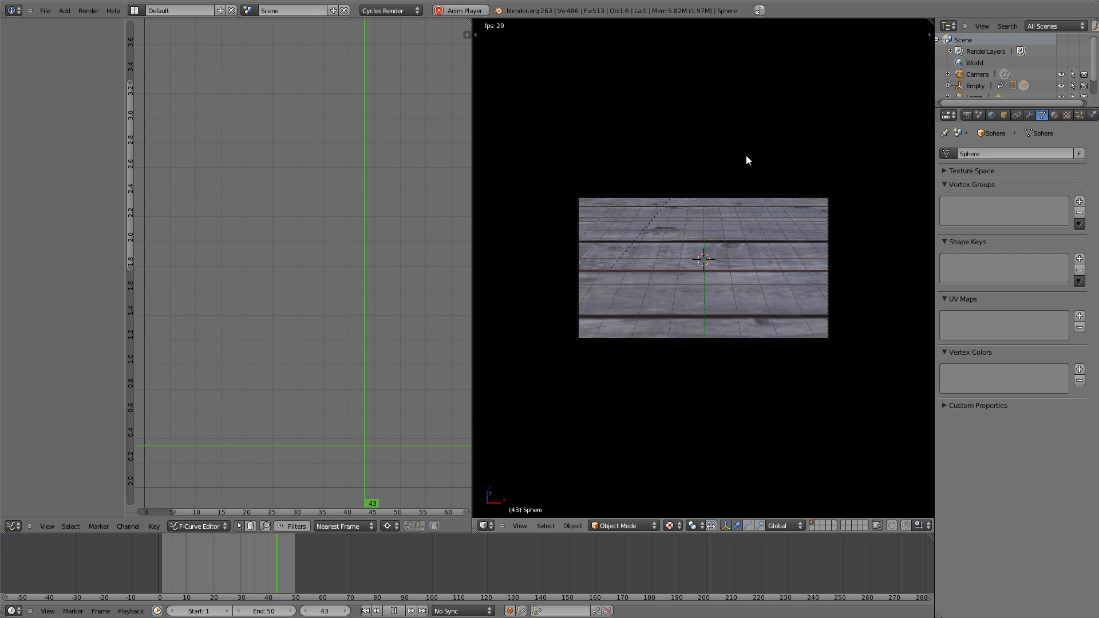
key(alt+a)
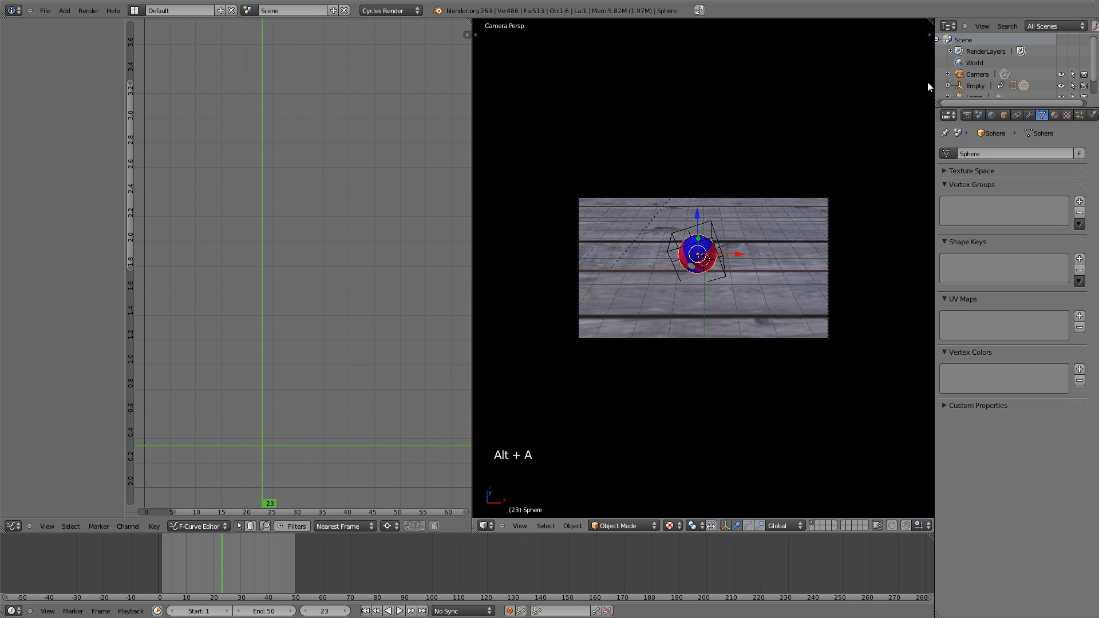
Apply the HDTV 720p render preset to the scene.
click(967, 115)
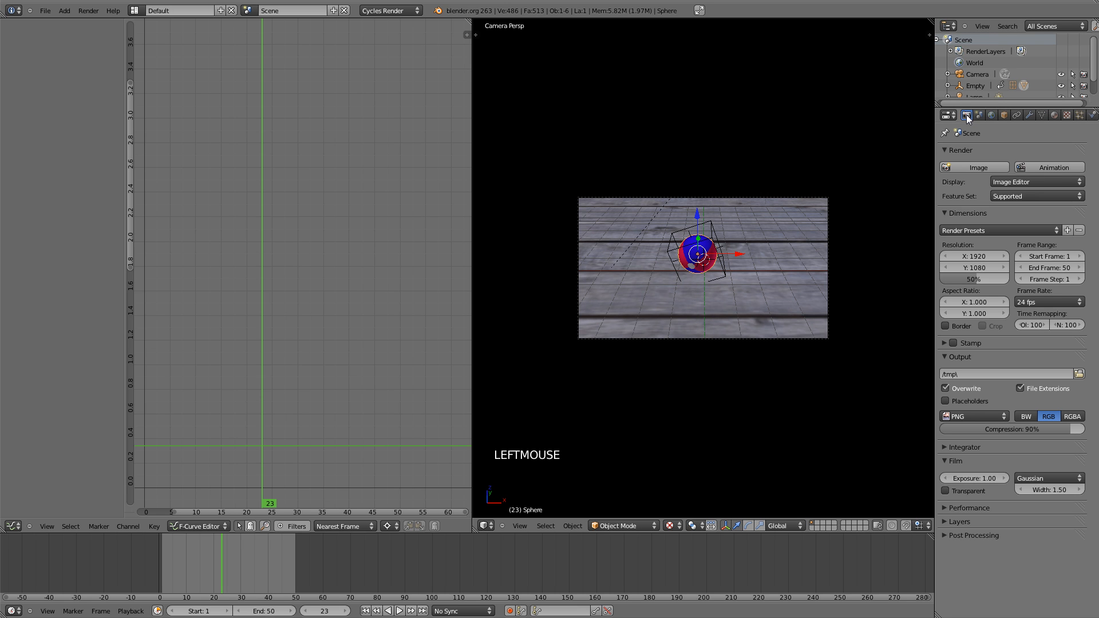
click(982, 232)
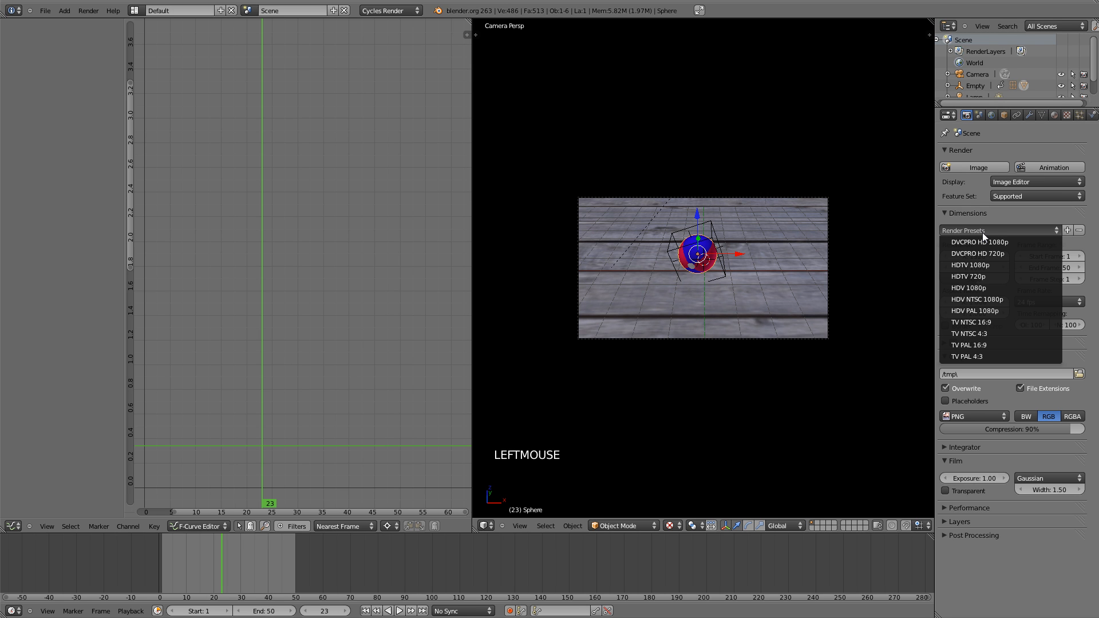
click(980, 278)
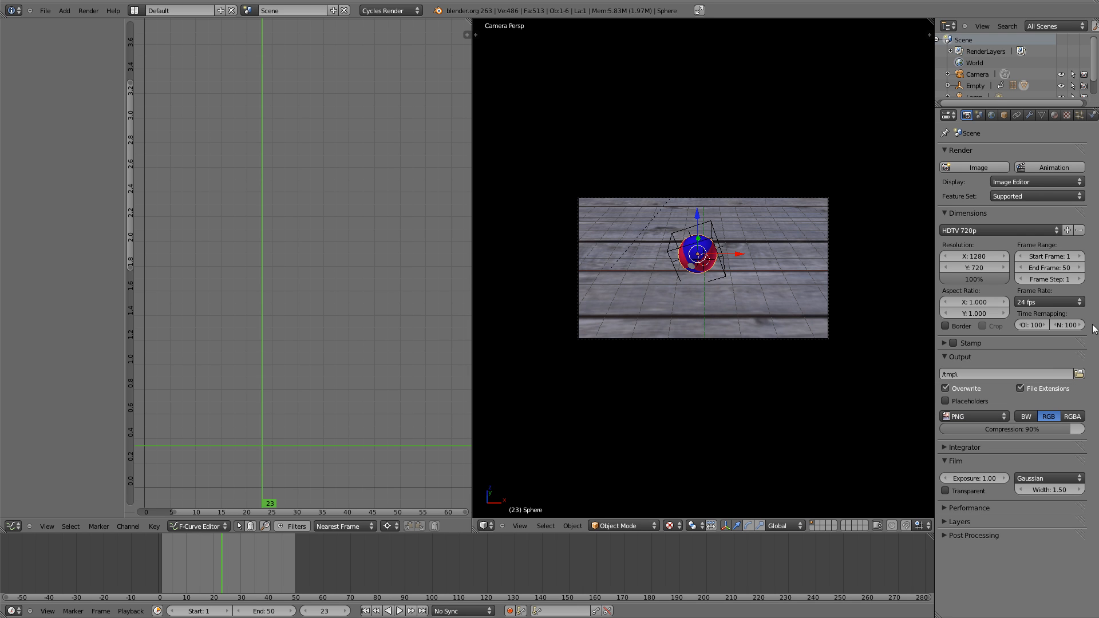
Set the render output folder to Images on the desktop and keep PNG as the file format.
click(1080, 374)
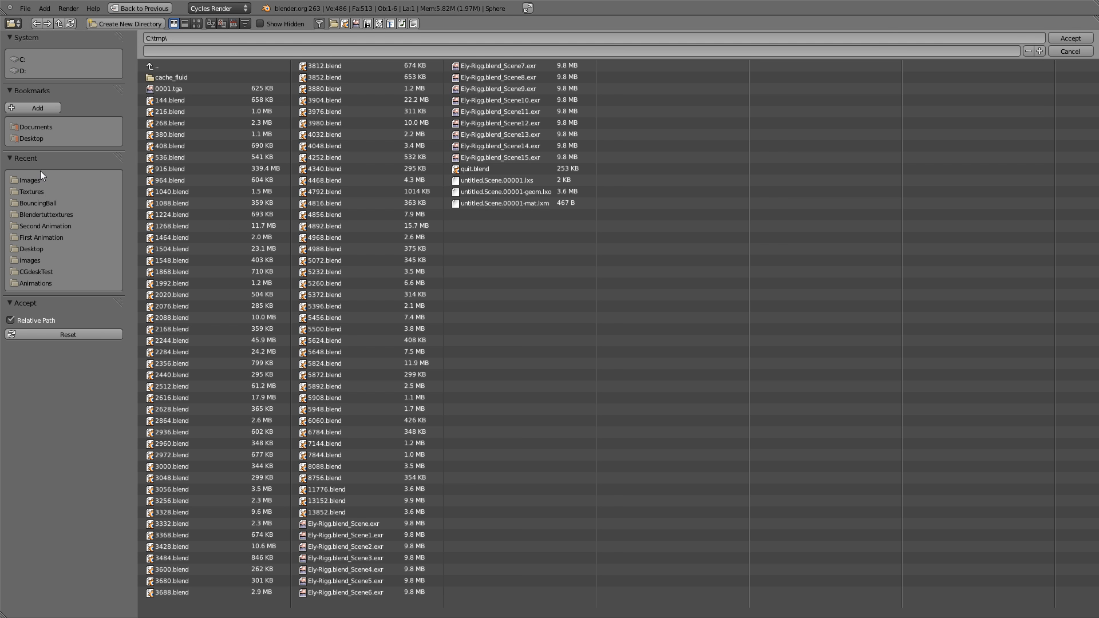
click(29, 177)
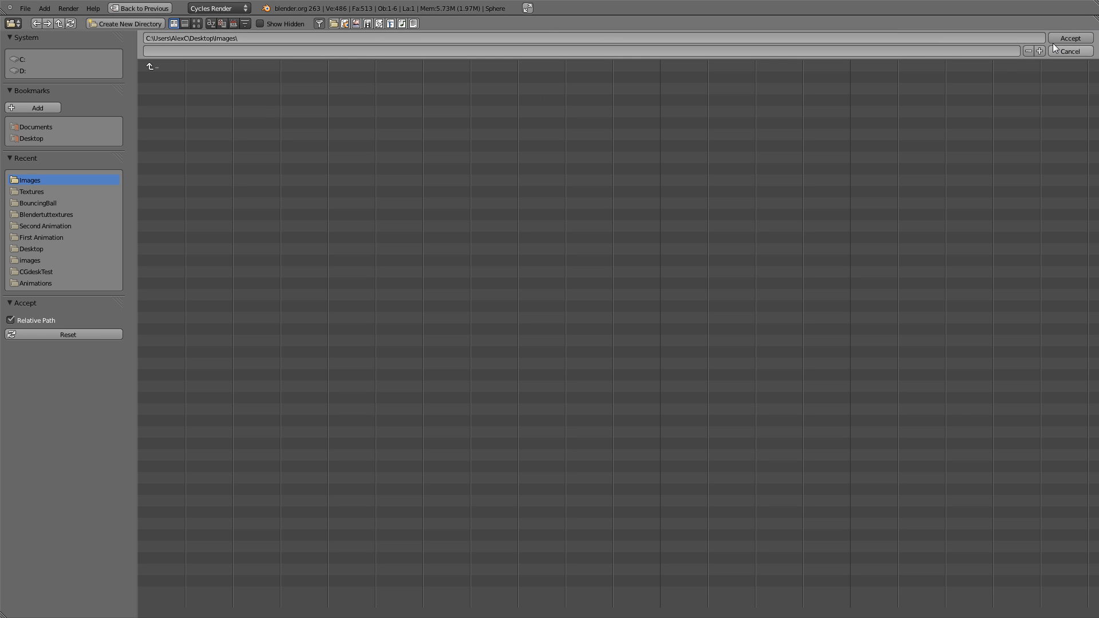
click(1055, 37)
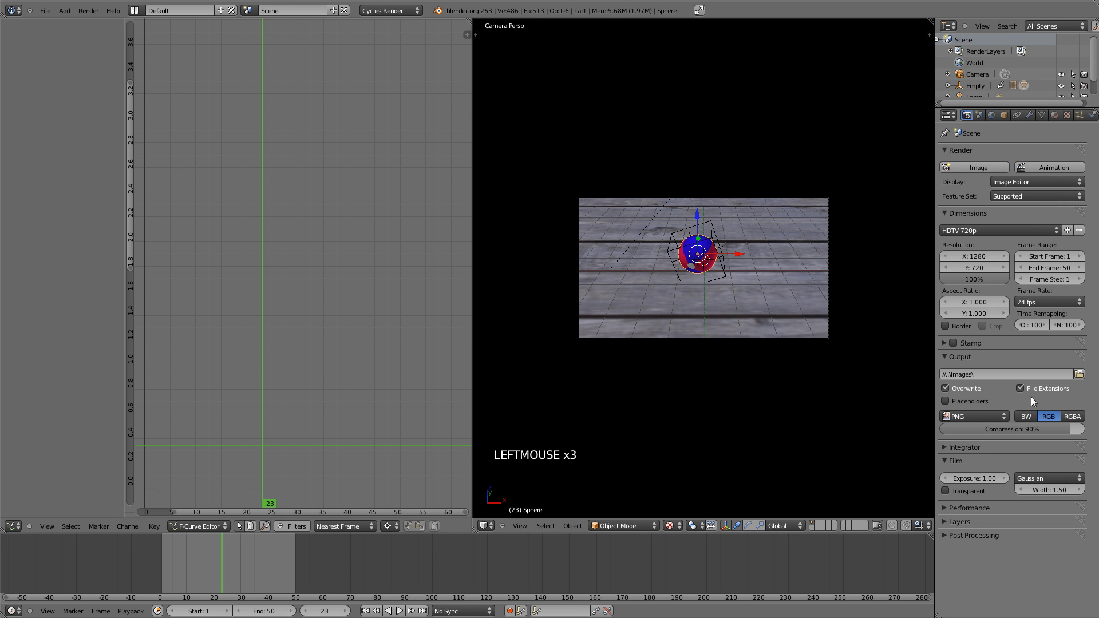
click(998, 414)
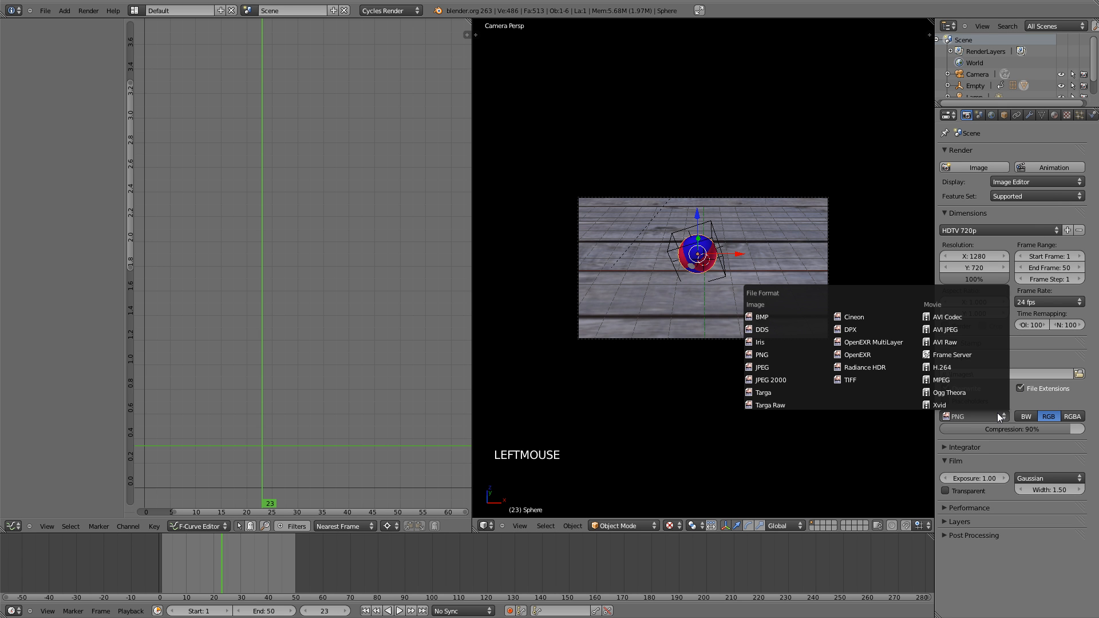
click(782, 355)
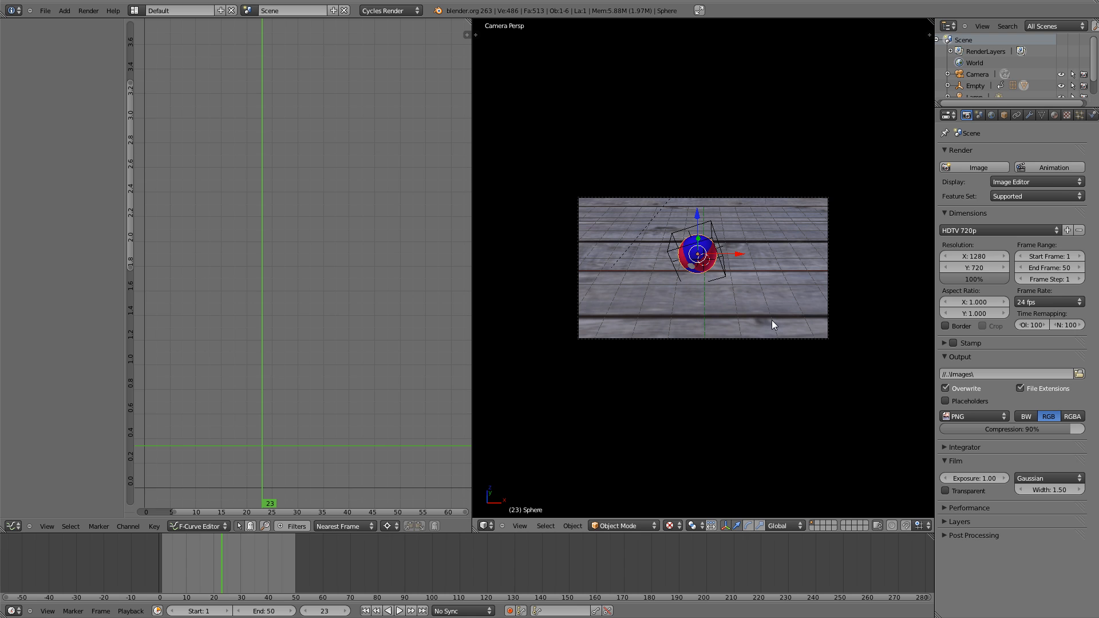
Render a test image of frame 23 and expand the Integrator settings to review the samples.
key(F12)
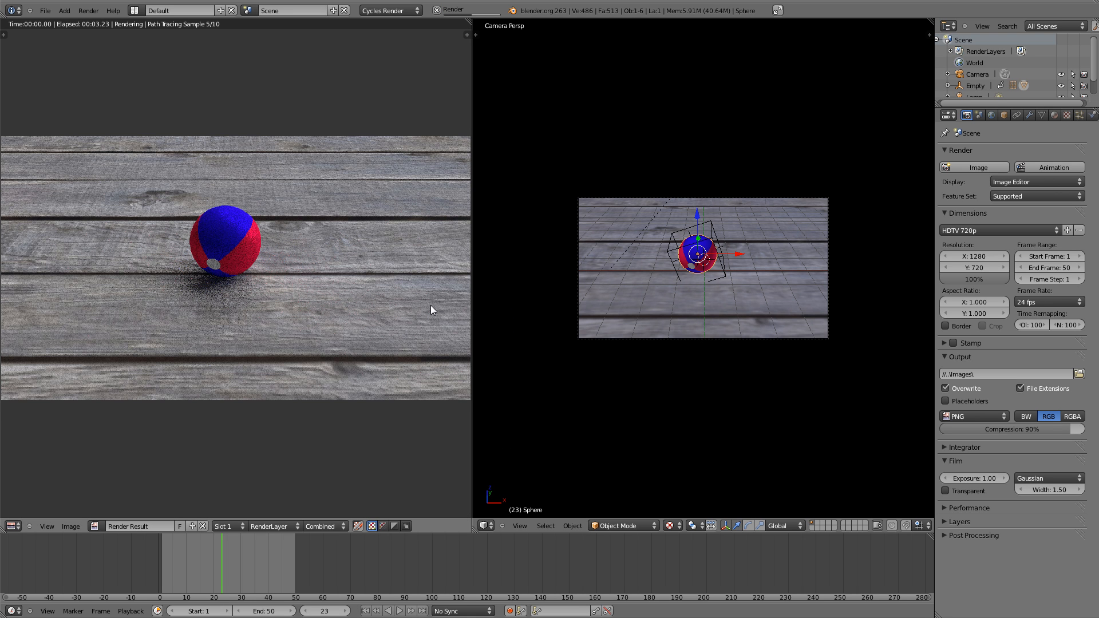
scroll(430, 310, down, 1)
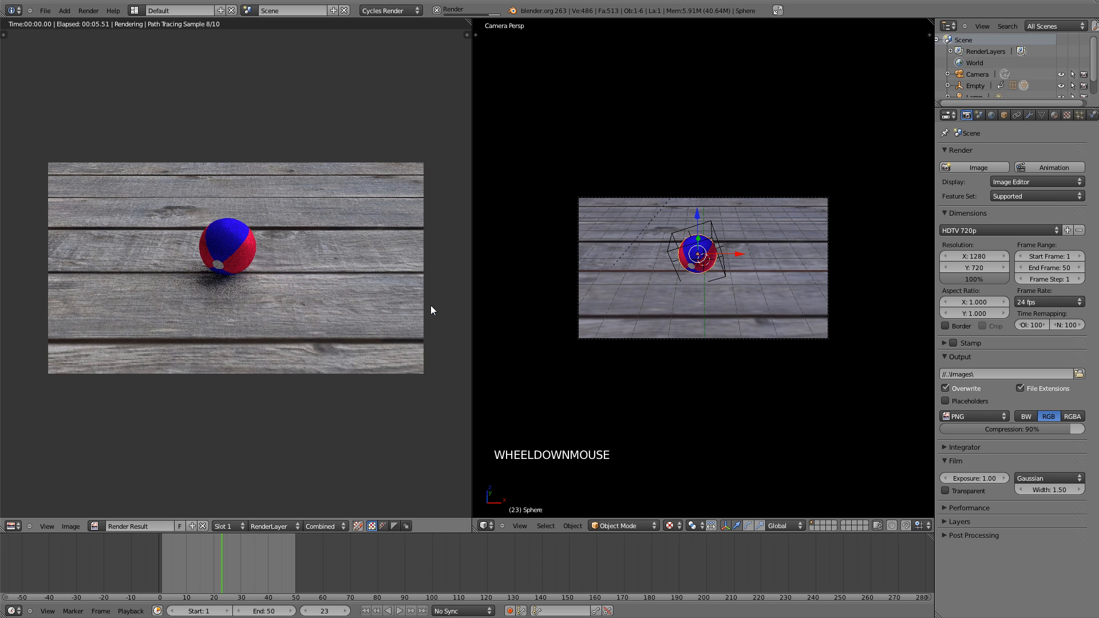
click(943, 447)
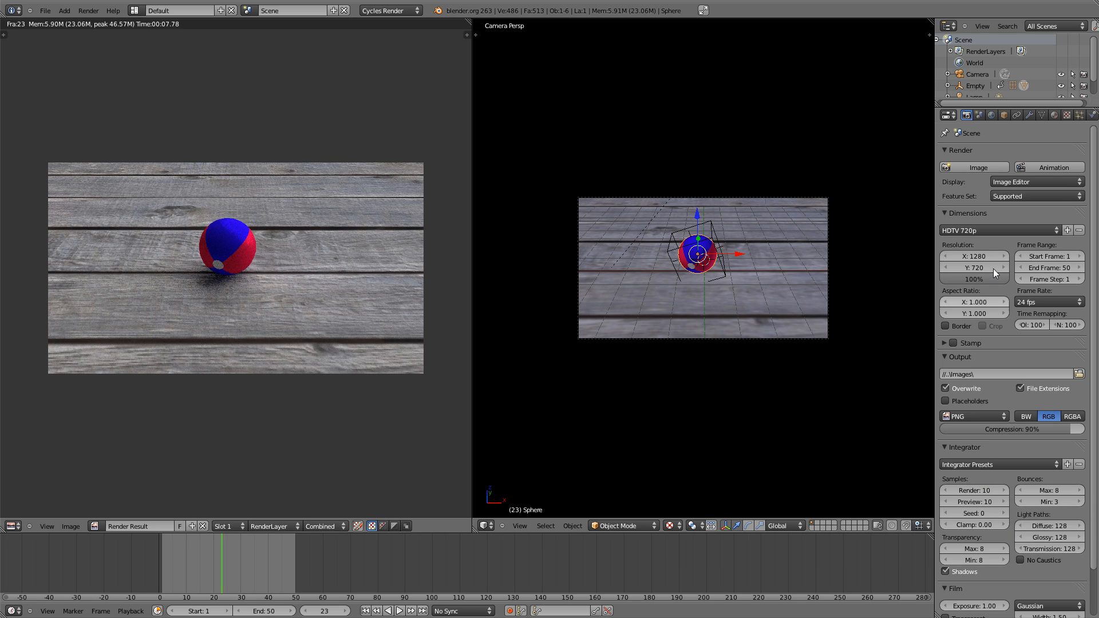
Start rendering the full animation, cancel the render, and recheck the output file format.
click(1039, 166)
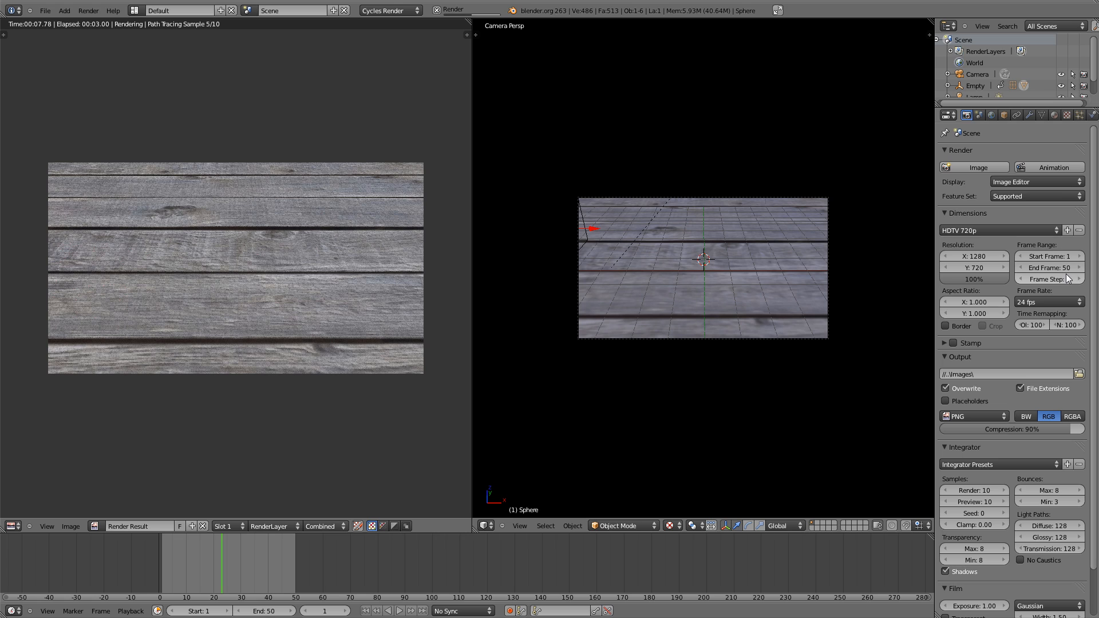
key(Escape)
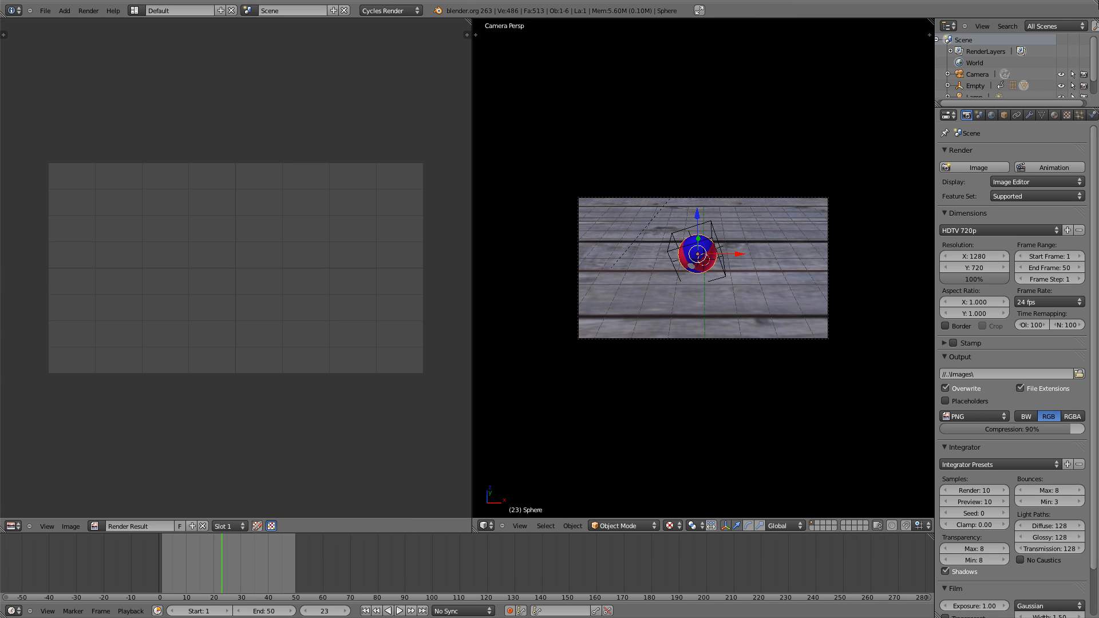
click(987, 416)
click(987, 415)
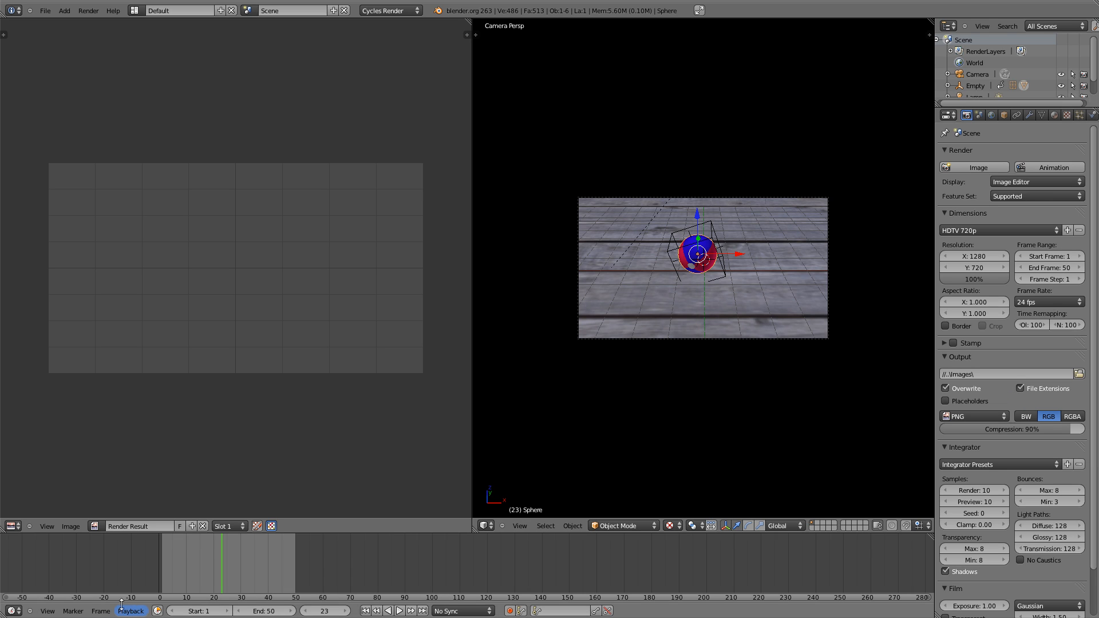
Replace the render result view with the Video Sequence Editor and add an image strip of 0001.png to 0050.png from the Images folder.
click(15, 527)
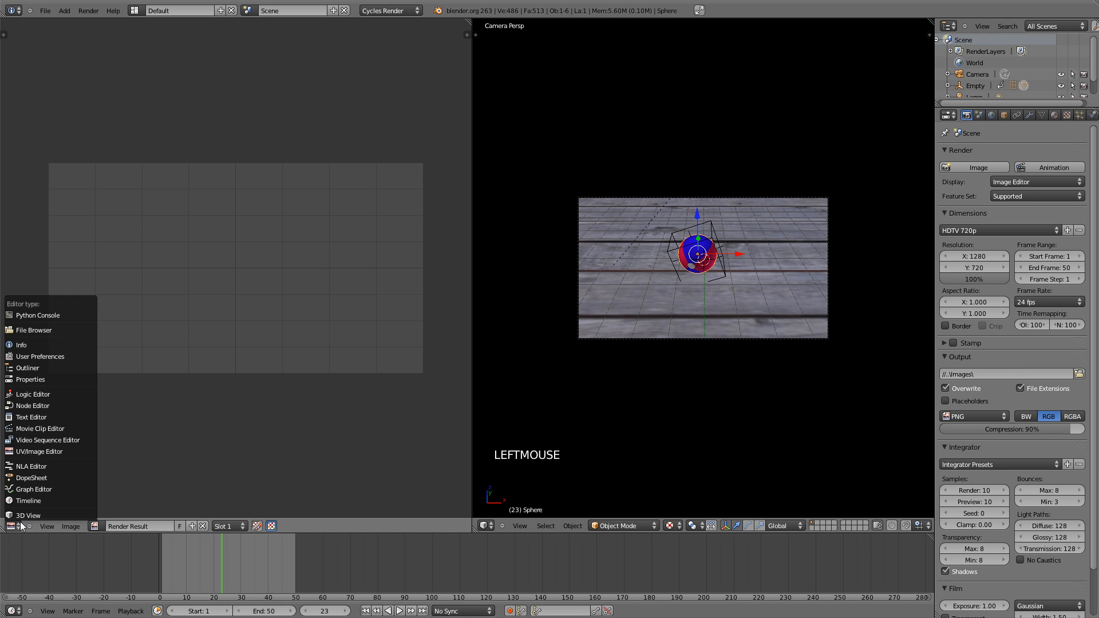
click(33, 445)
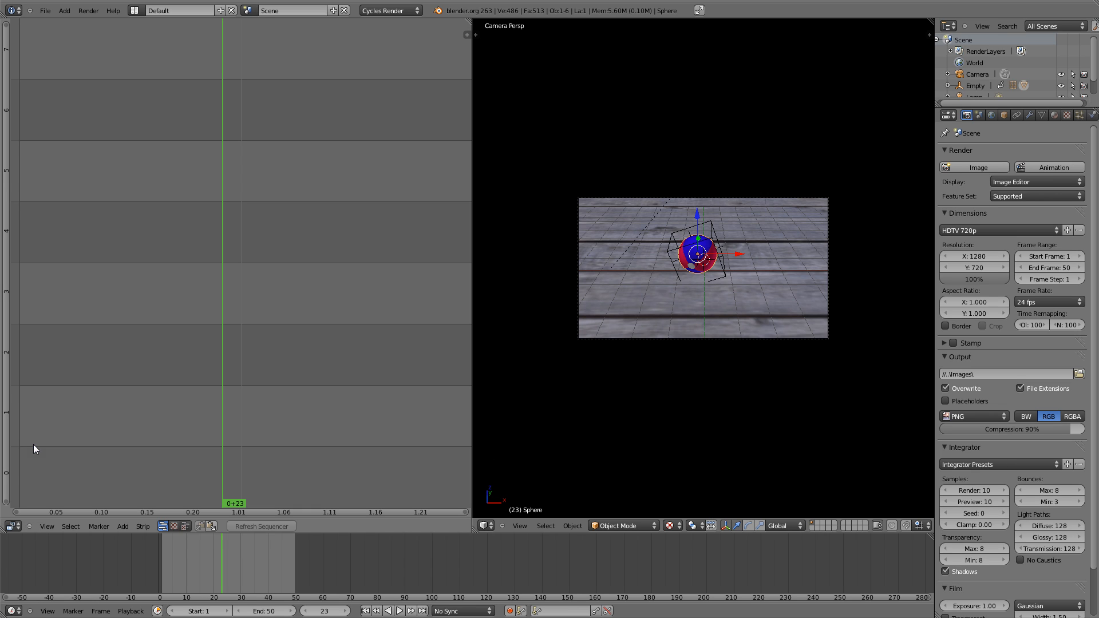
click(122, 526)
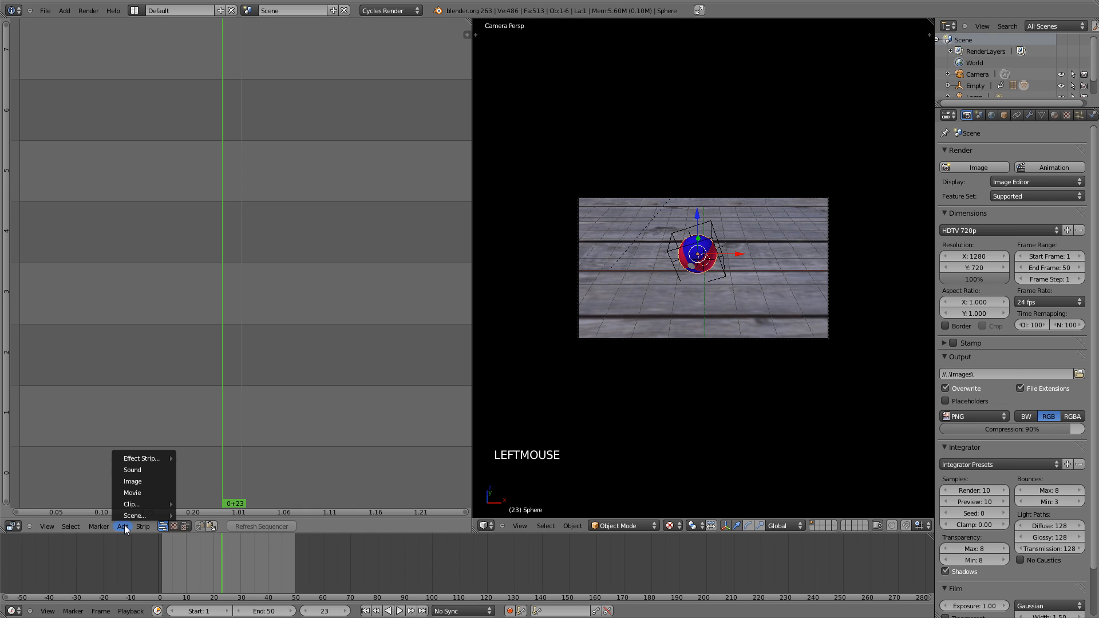
click(140, 483)
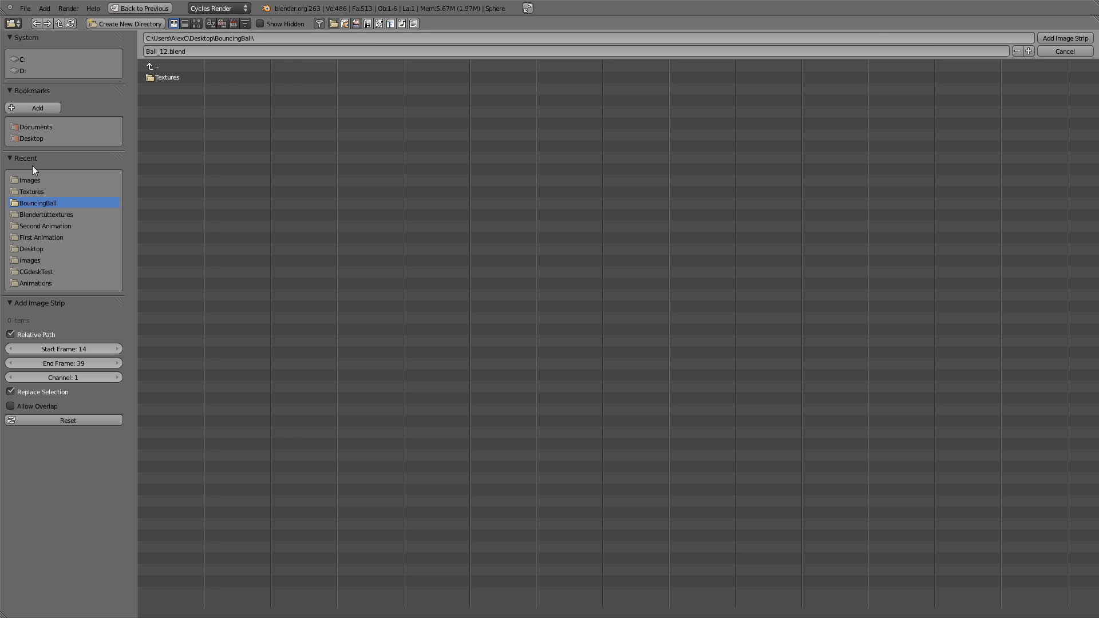
click(27, 179)
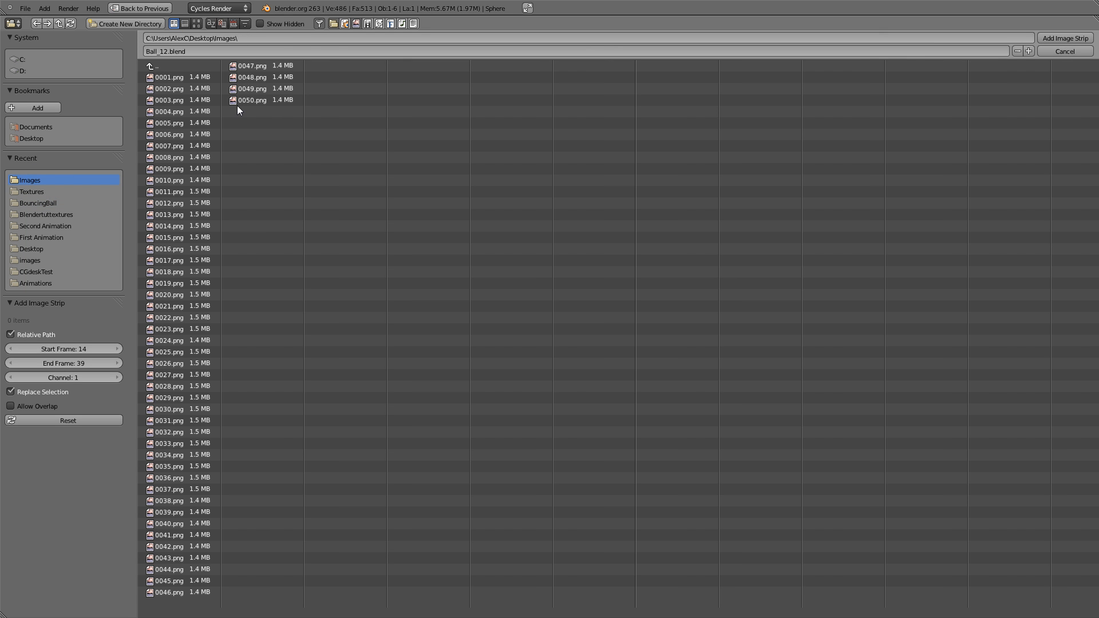
key(a)
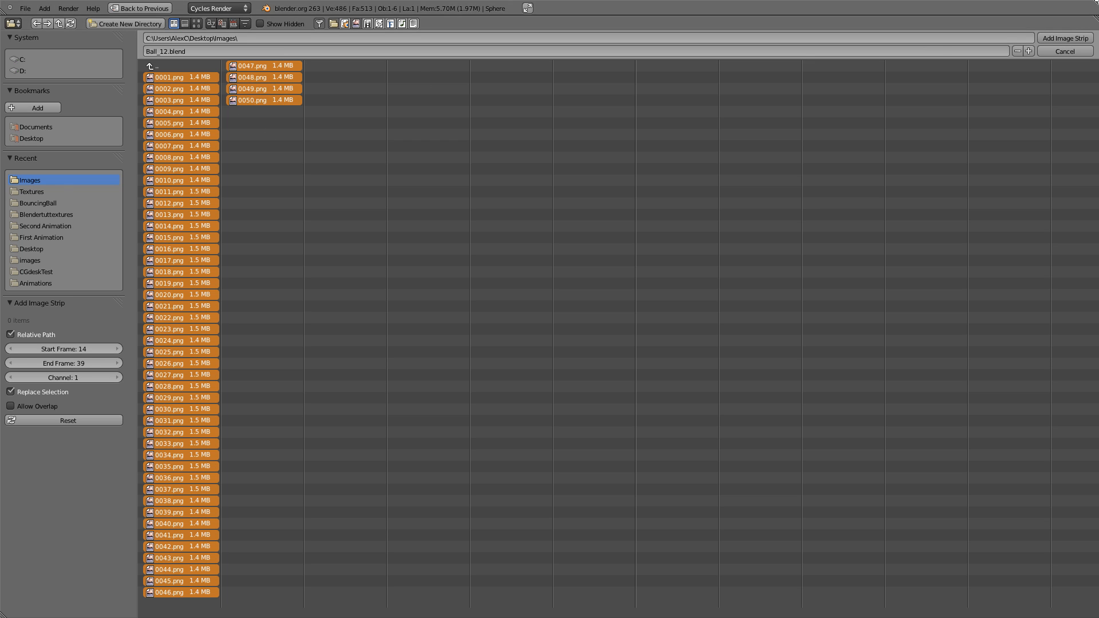
click(1063, 36)
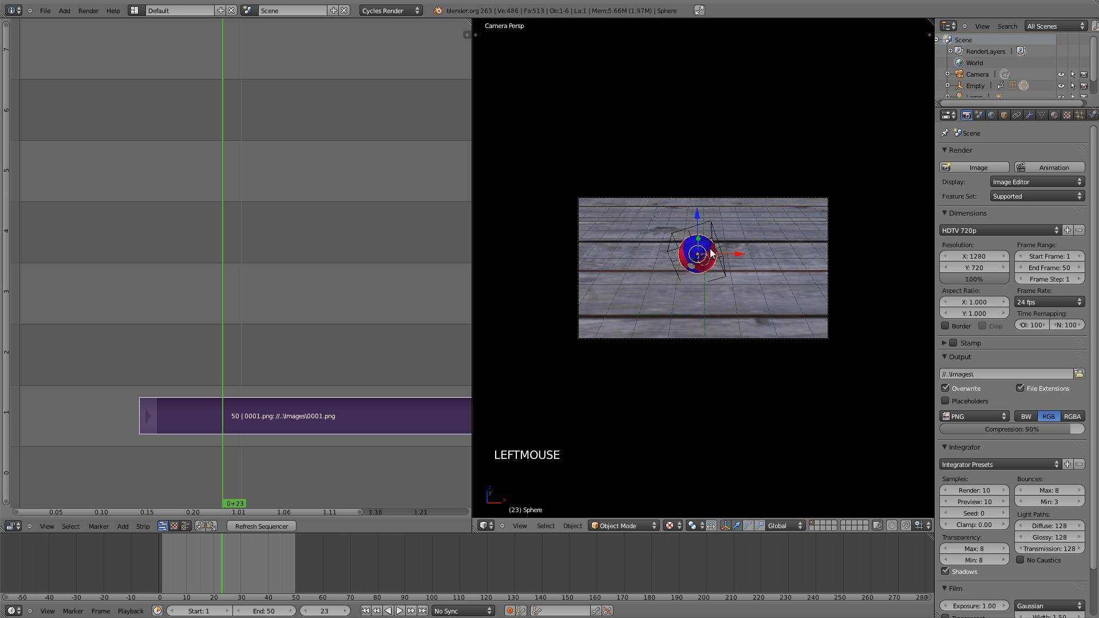
middle_drag(198, 431, 229, 393)
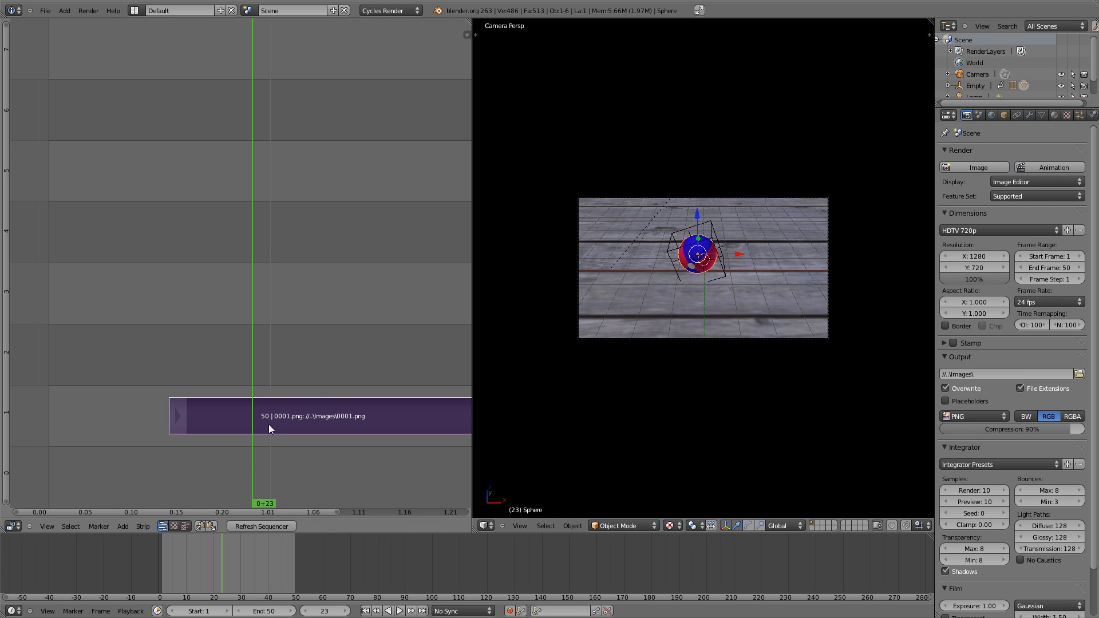
Slide the image strip along channel 1 so that it starts at frame 1.
key(g)
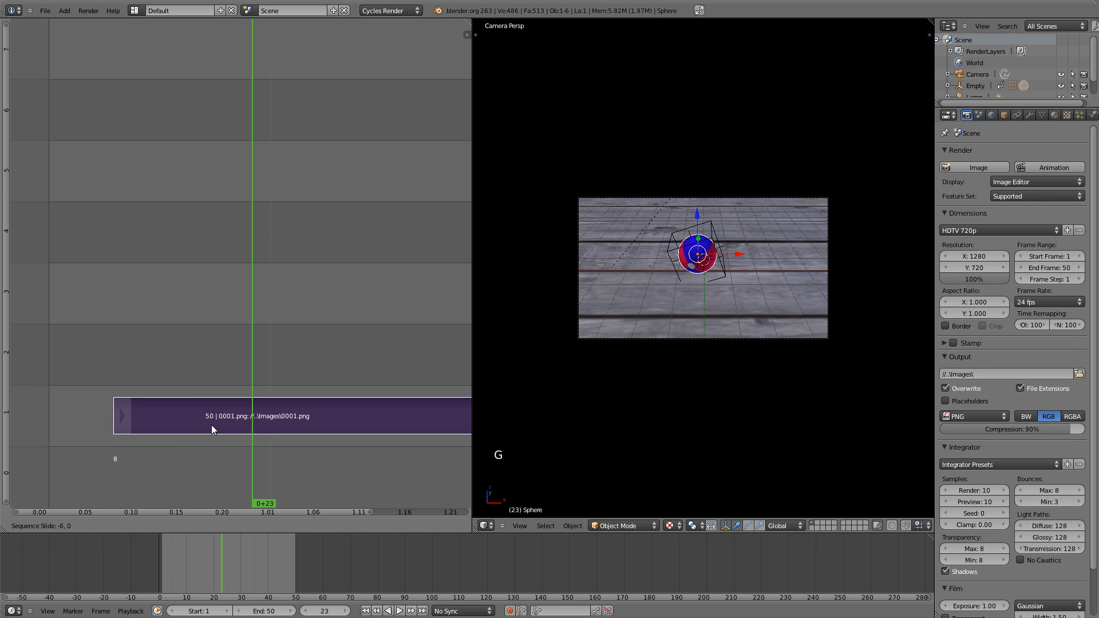
click(153, 420)
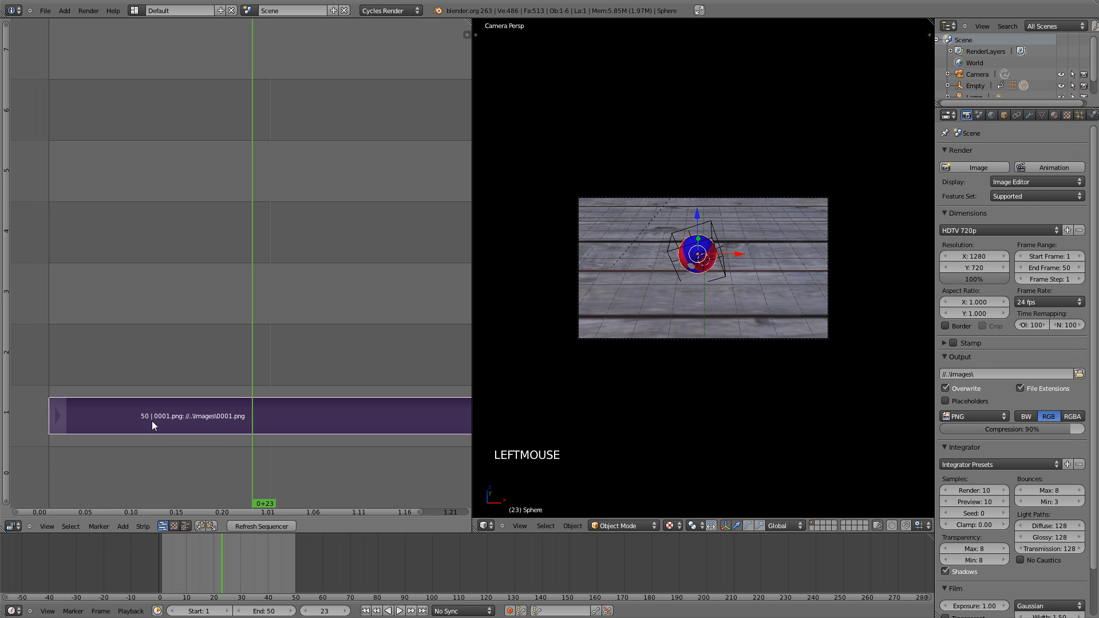
Change the render output folder from Images to the Desktop.
click(1079, 375)
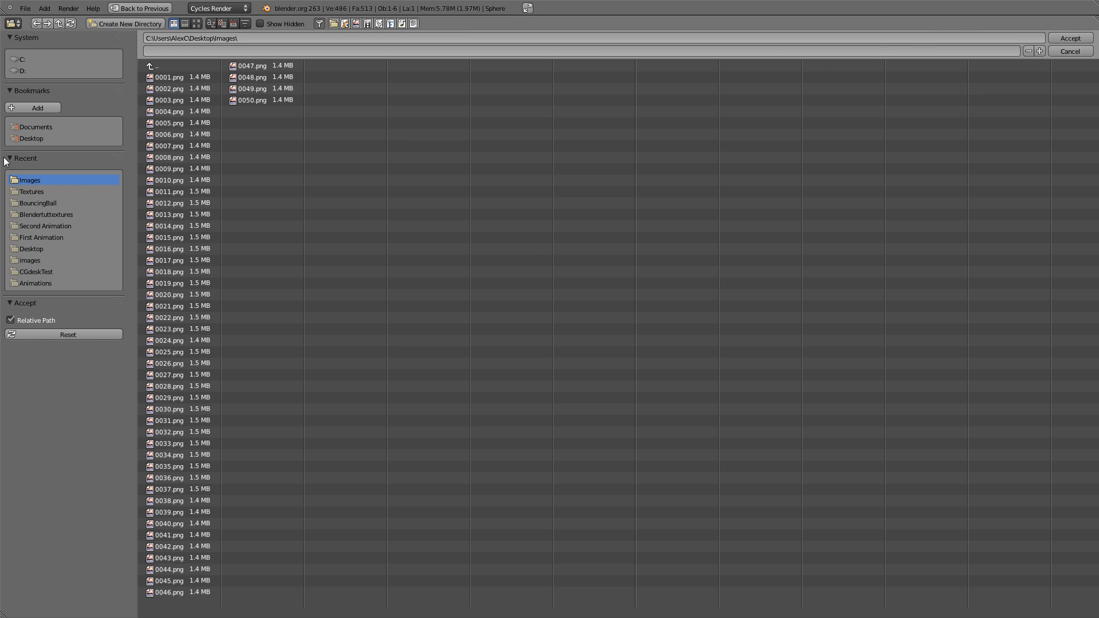
click(25, 140)
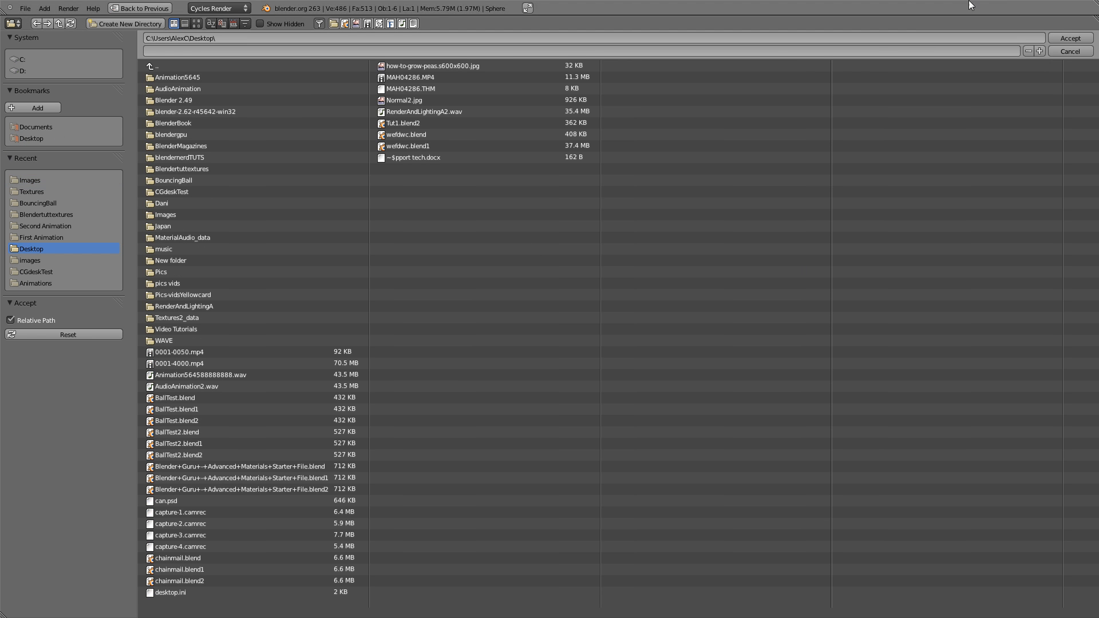
click(1069, 38)
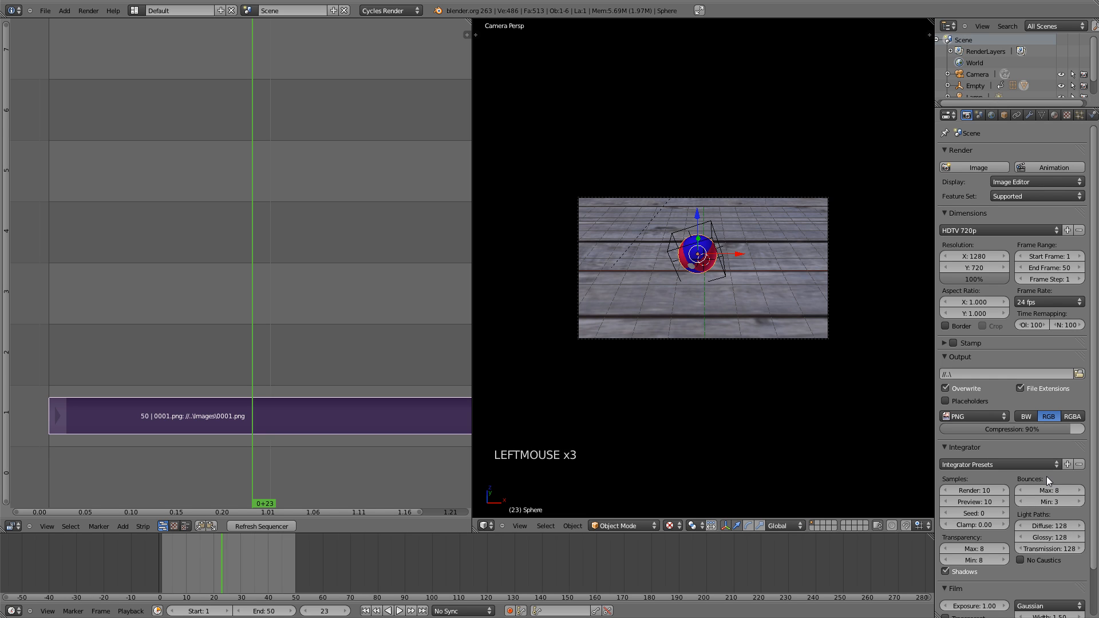
Set the output file format to Xvid and the encoding format to MPEG-4.
scroll(1003, 419, down, 1)
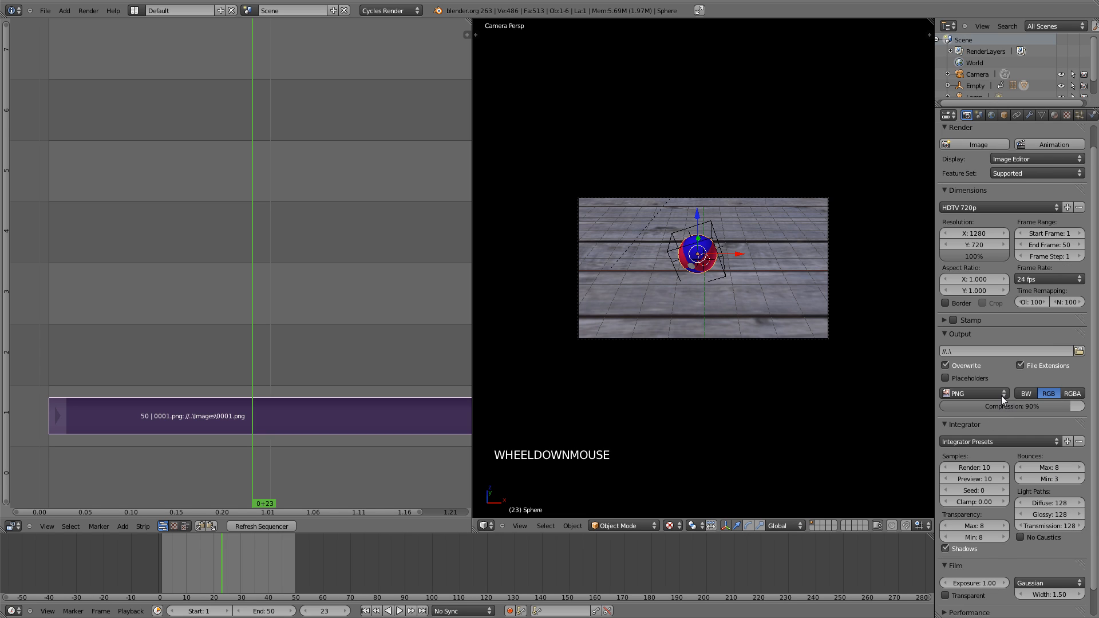
click(1001, 394)
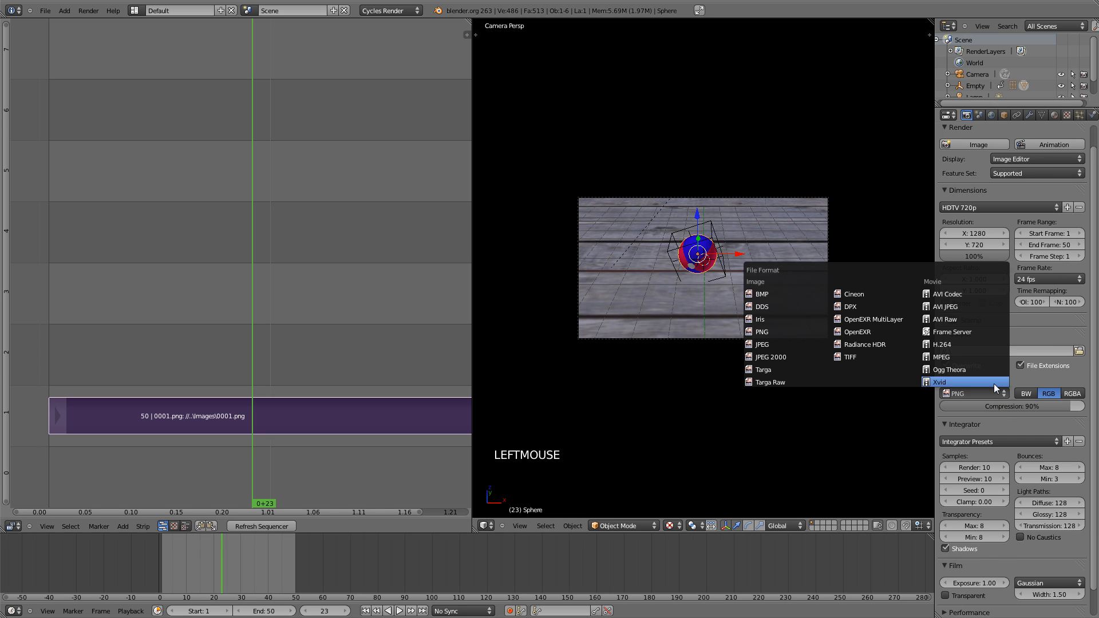
click(994, 382)
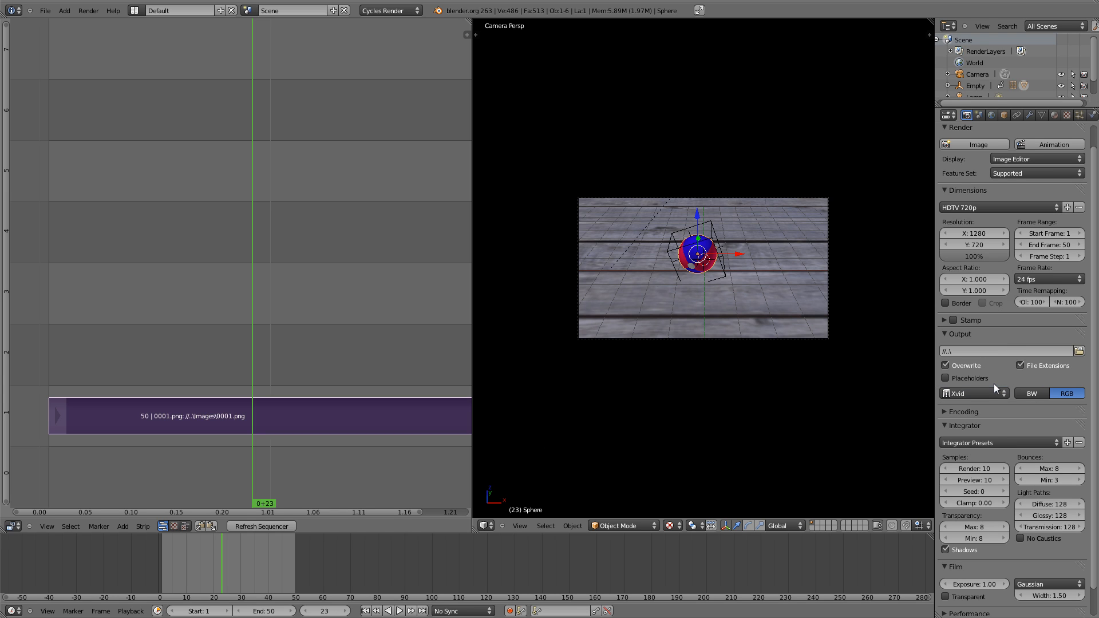
click(960, 411)
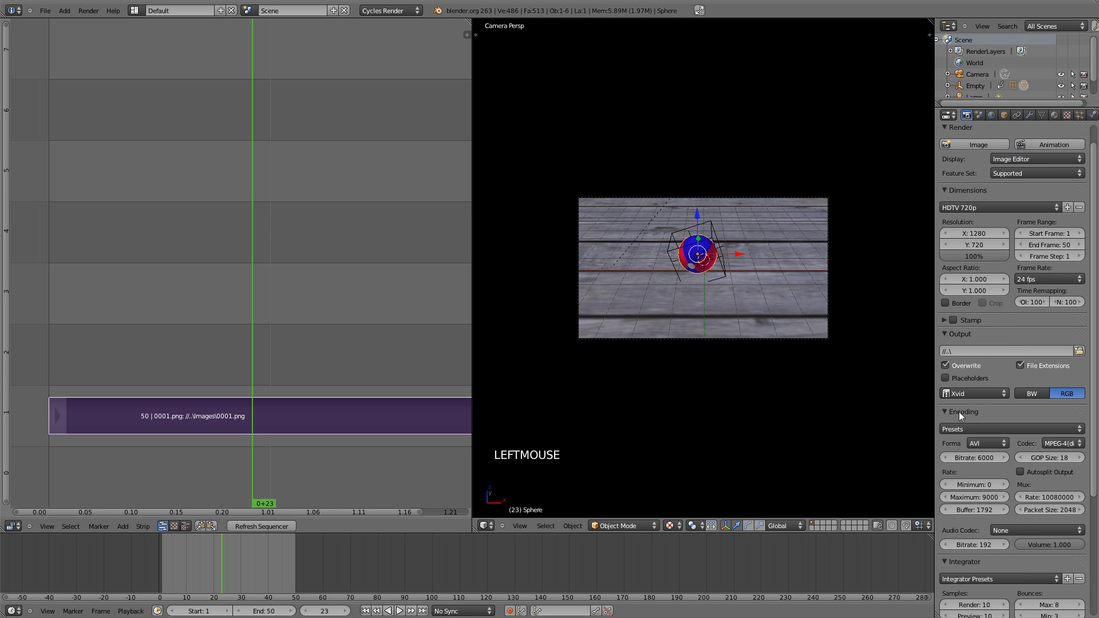
click(975, 442)
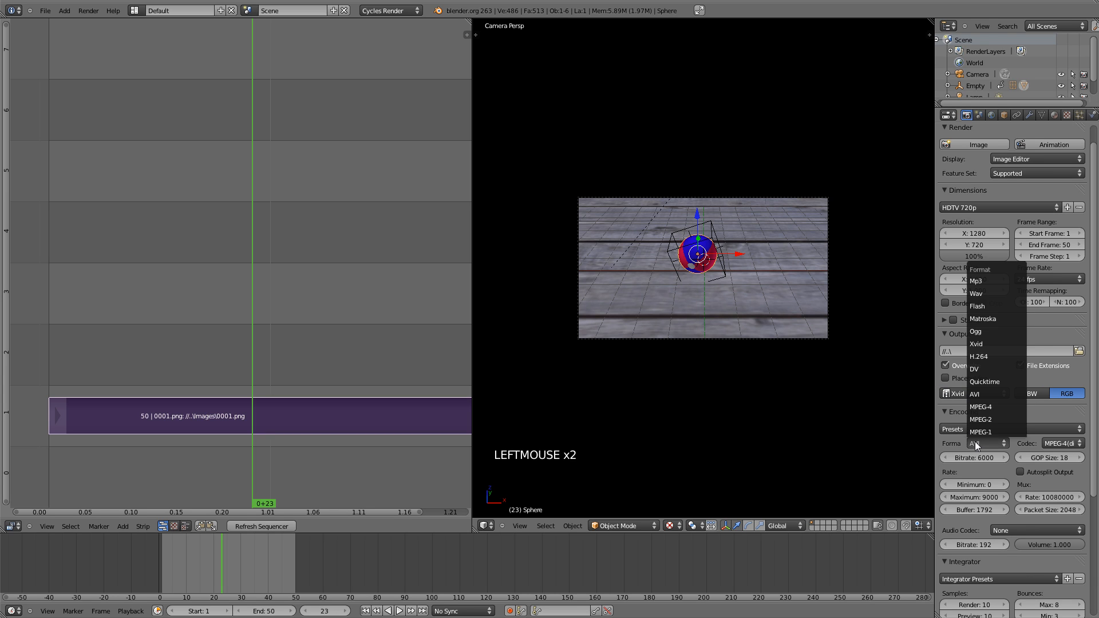
click(988, 407)
scroll(997, 393, down, 2)
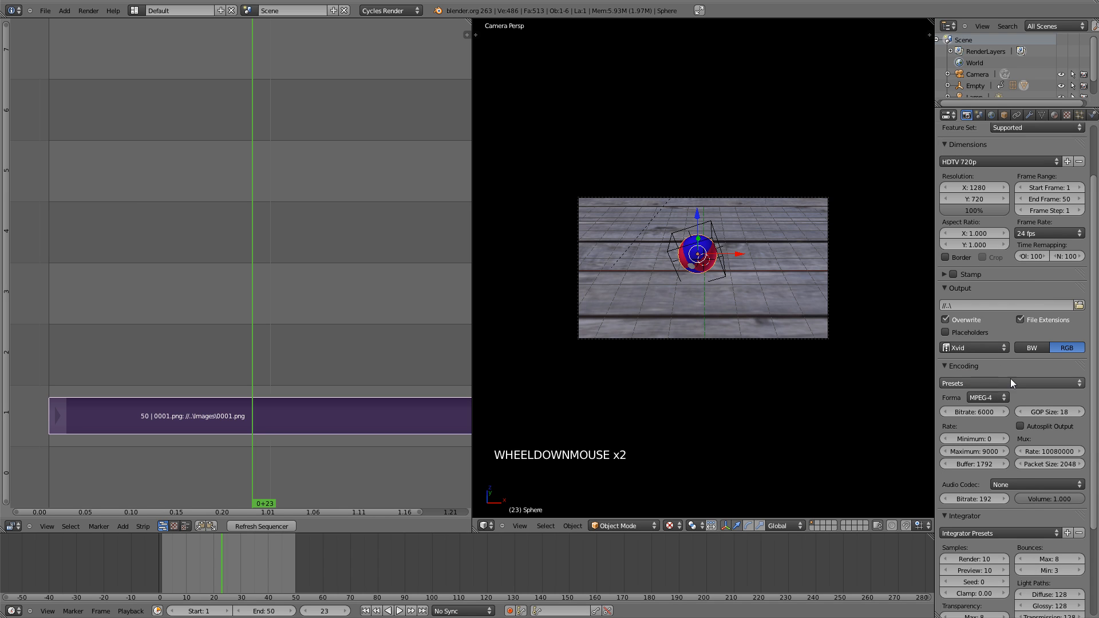
Render the image strip as an animation and replay the resulting 0001-0050 video in the media player.
scroll(1013, 455, up, 6)
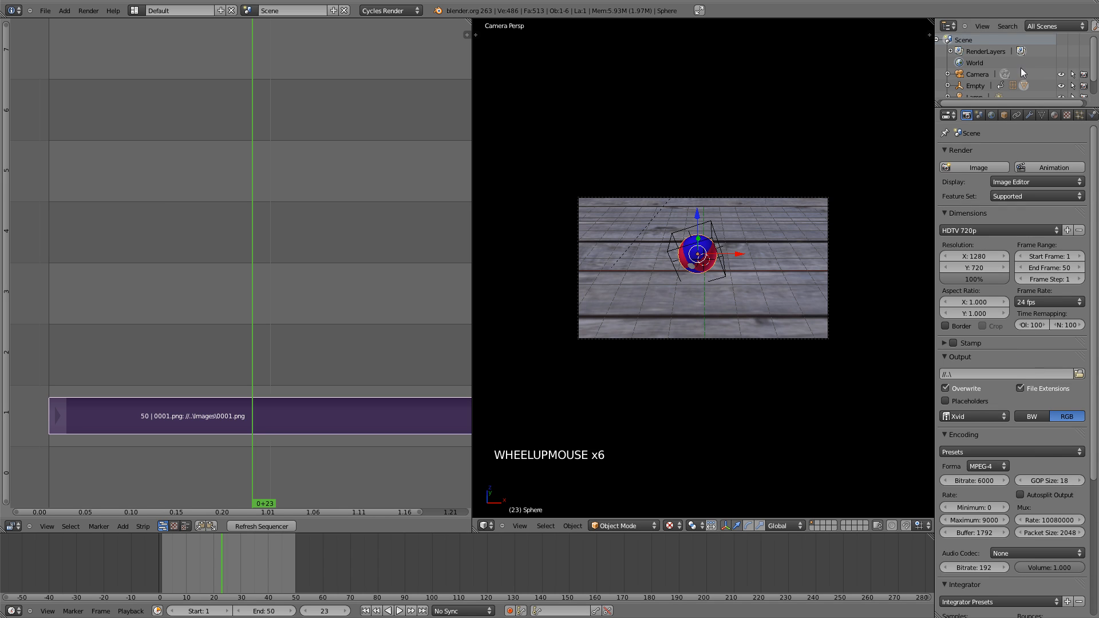
click(1051, 165)
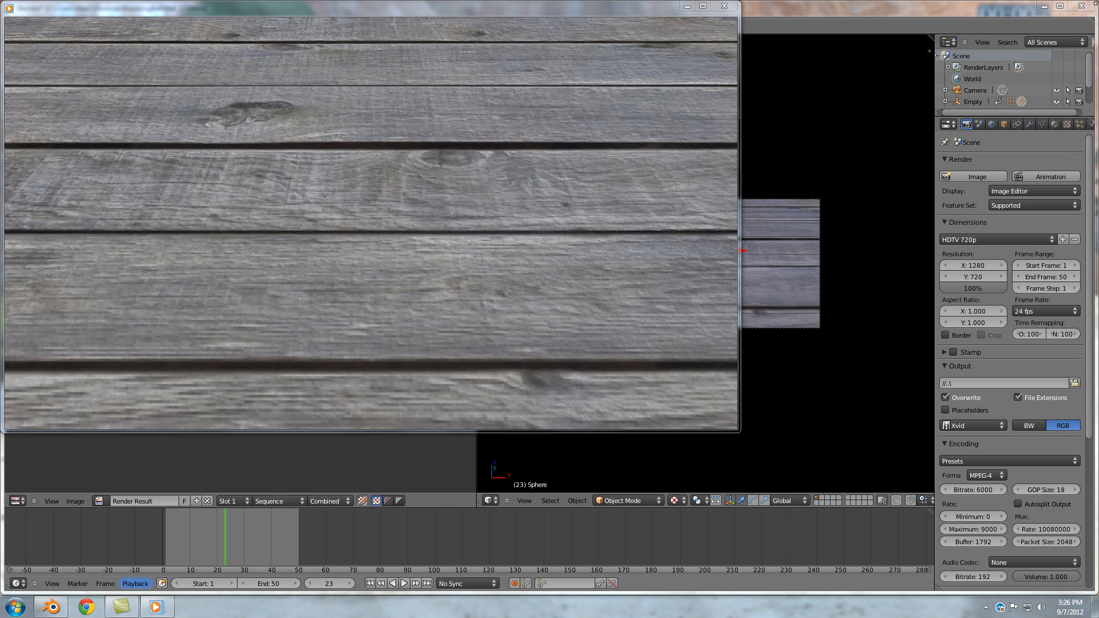
mouse_move(423, 394)
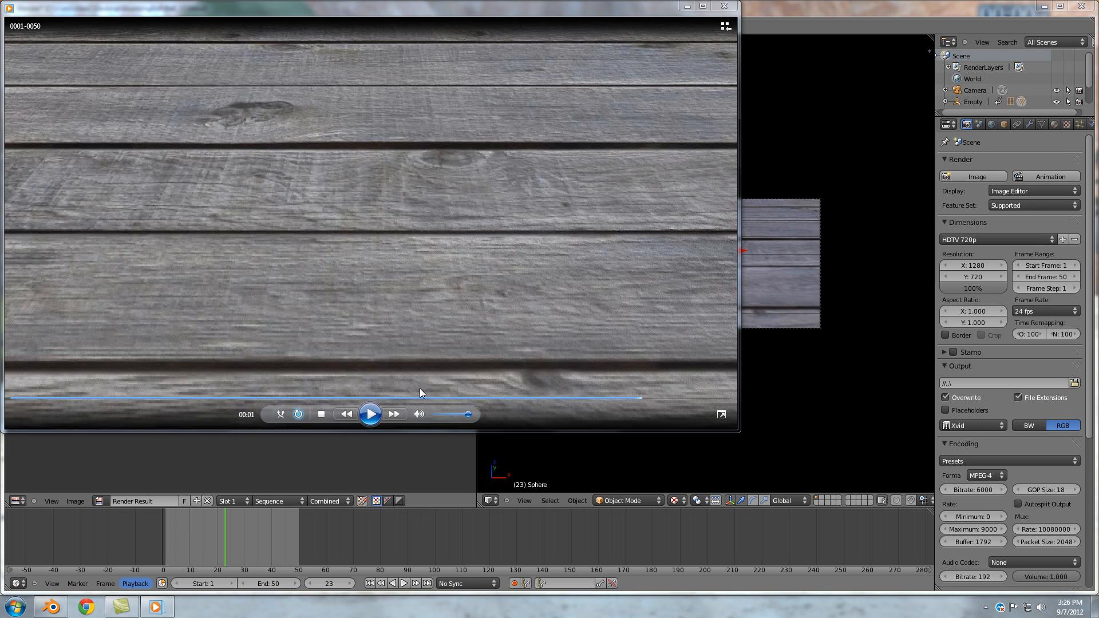
click(369, 415)
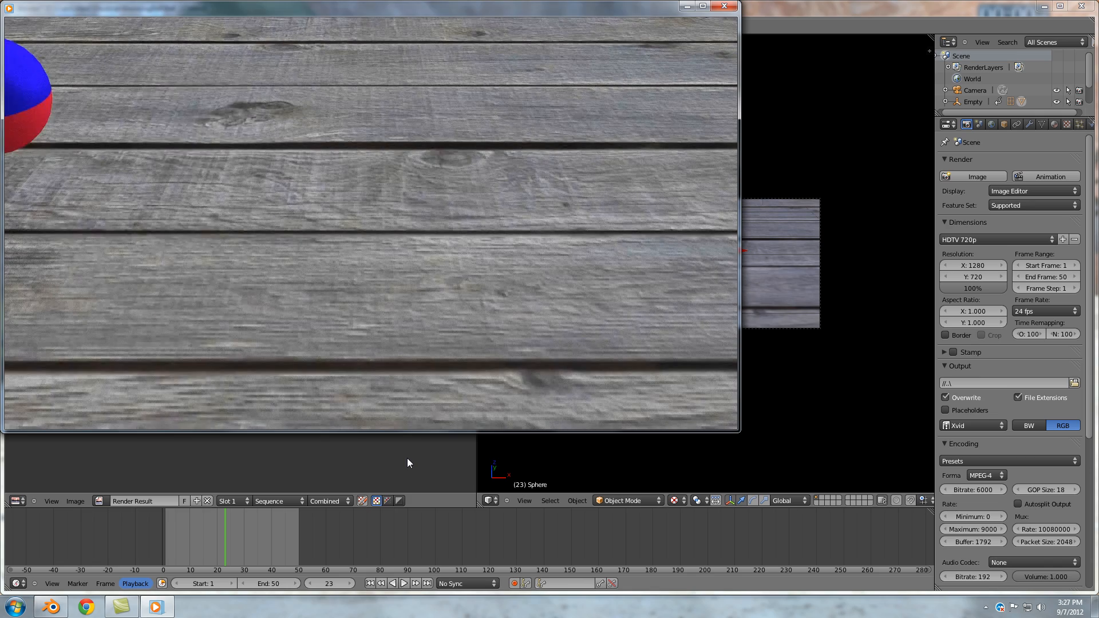
mouse_move(418, 428)
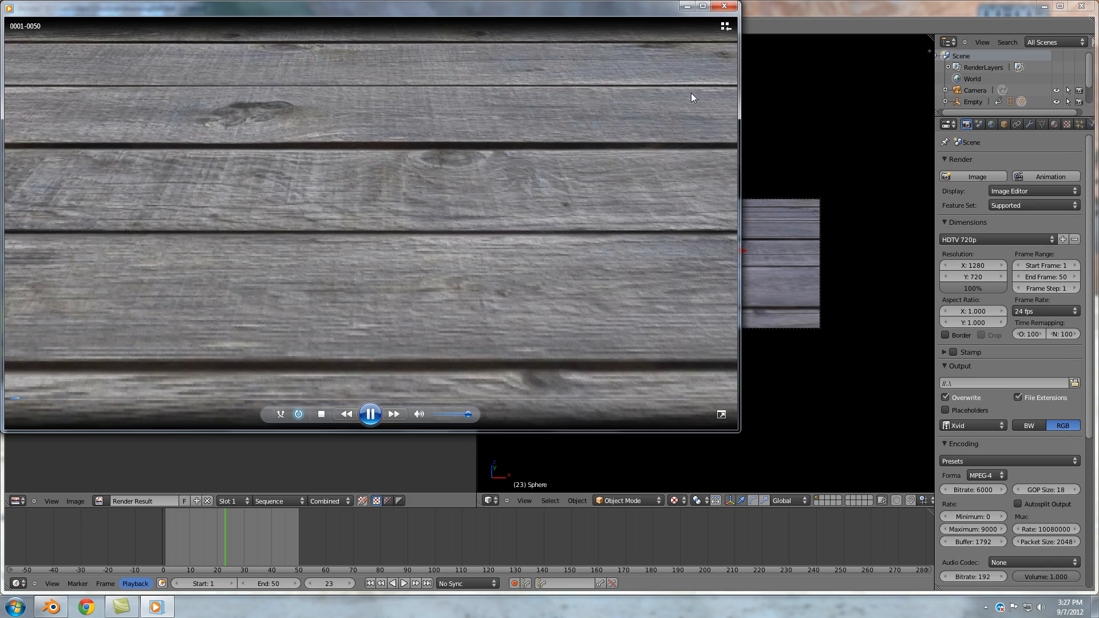
Return to Blender and open the list of render dimension presets.
click(960, 239)
click(960, 239)
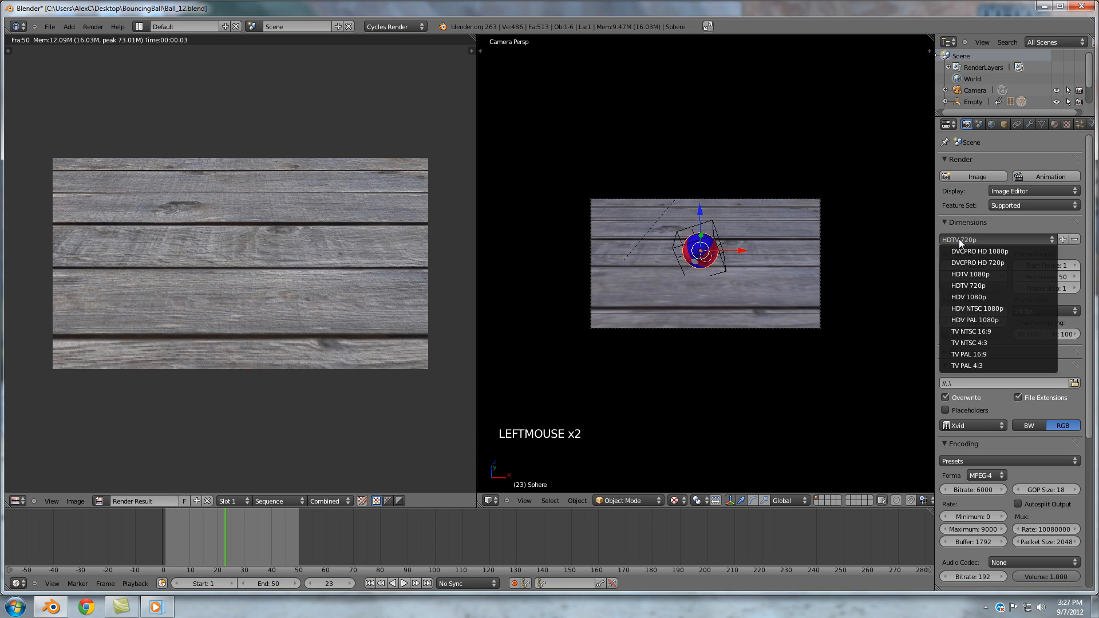